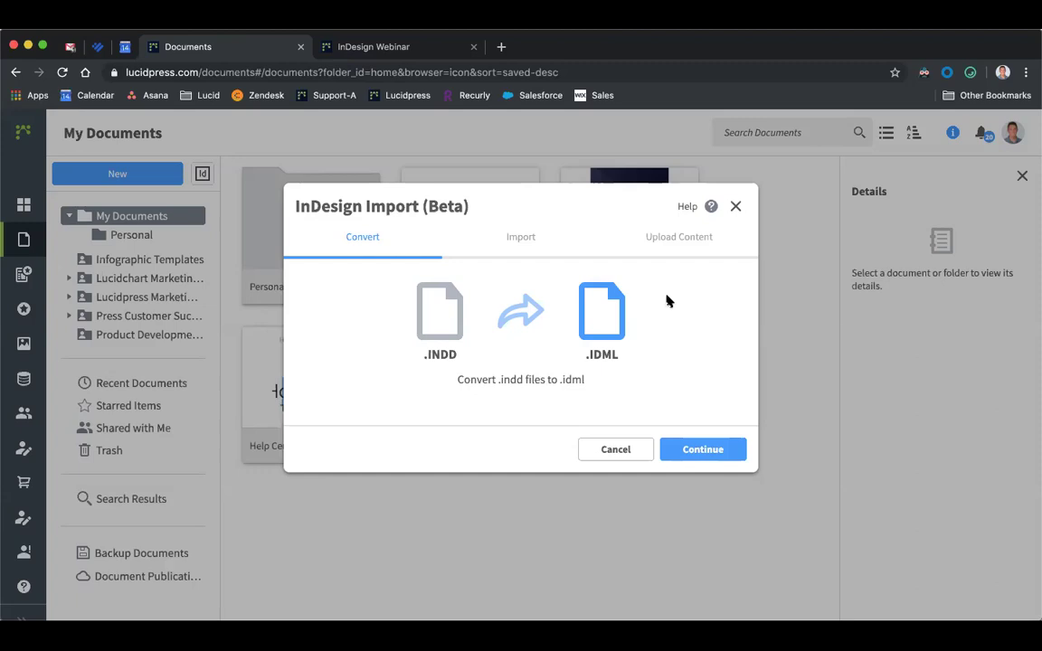
Step: Import Real Estate Flyer.idml from the desktop's Real Estate Flyer (EPS) folder and open it as a document
{"action": "left_click", "coordinate": [710, 448]}
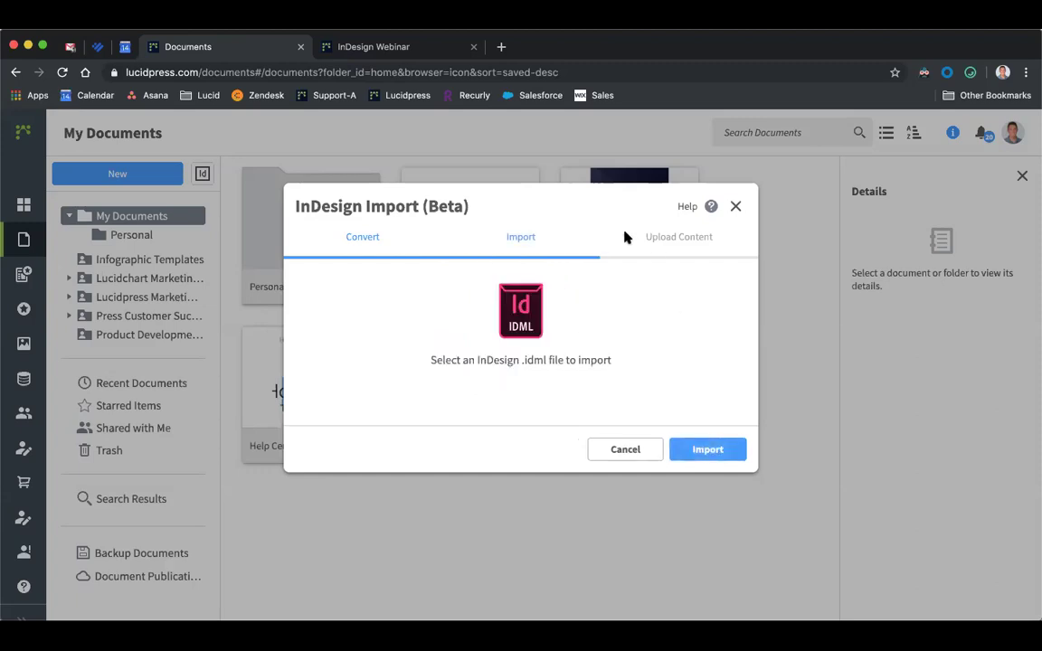
{"action": "left_click", "coordinate": [724, 458]}
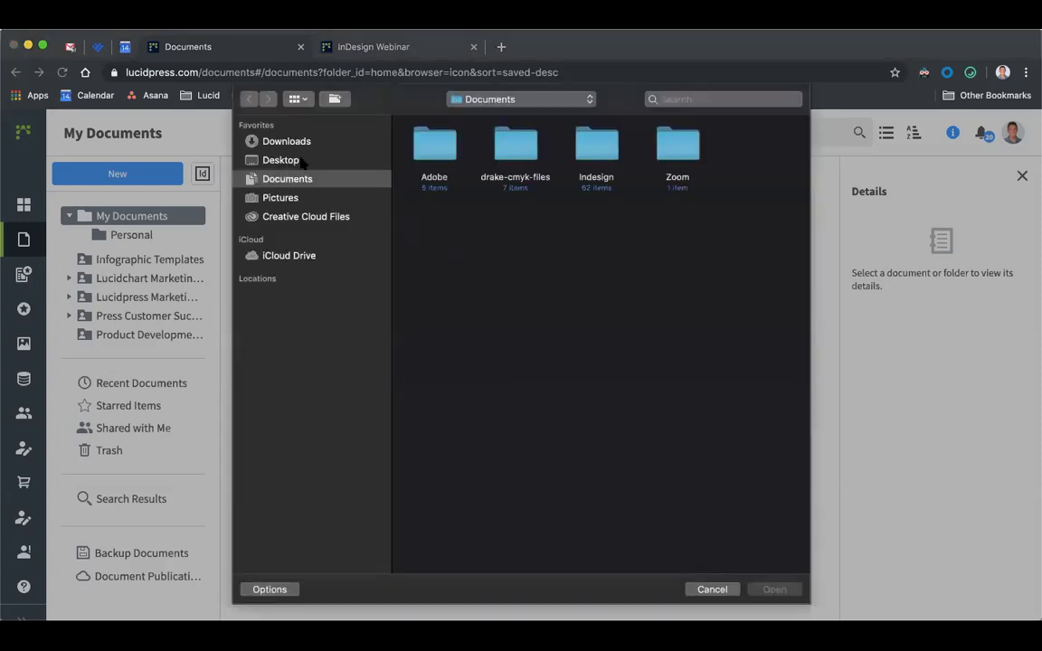
{"action": "left_click", "coordinate": [301, 160]}
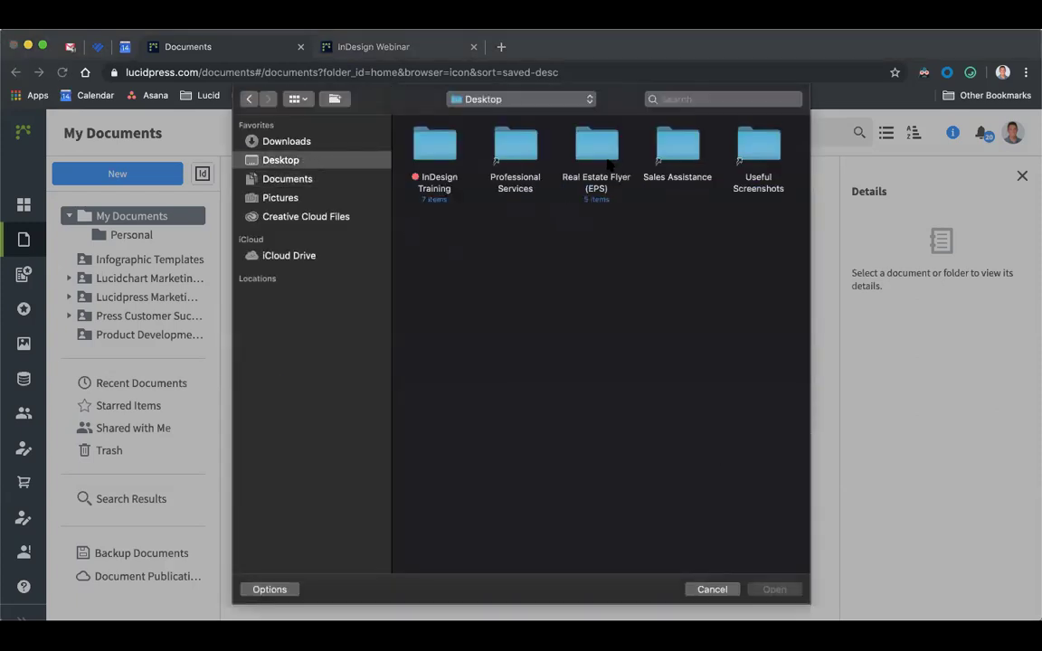
{"action": "double_click", "coordinate": [597, 146]}
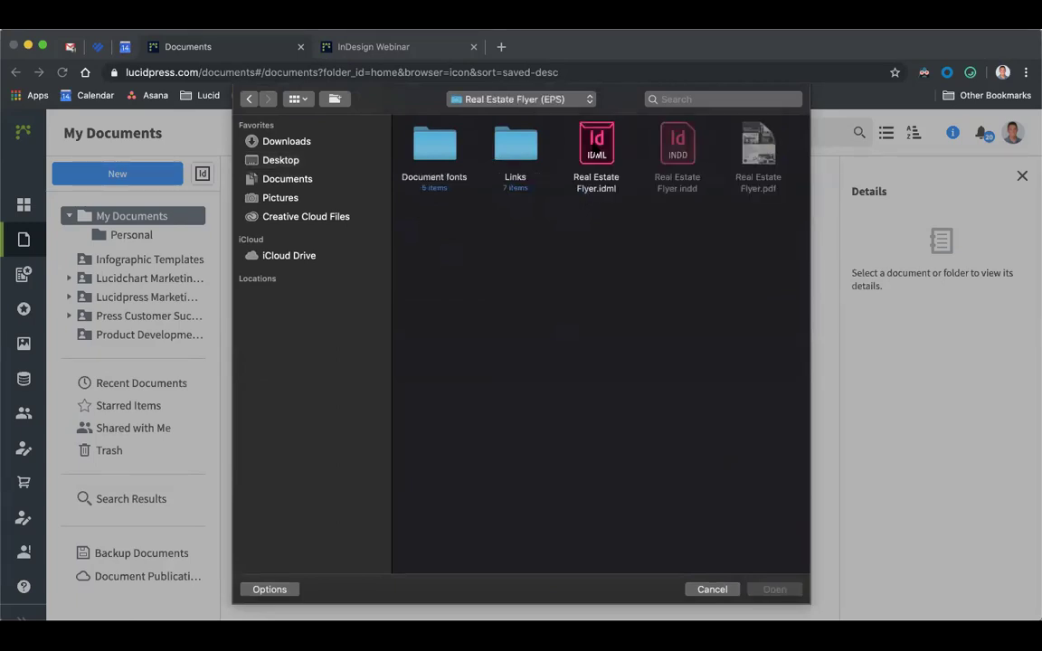
{"action": "double_click", "coordinate": [597, 145]}
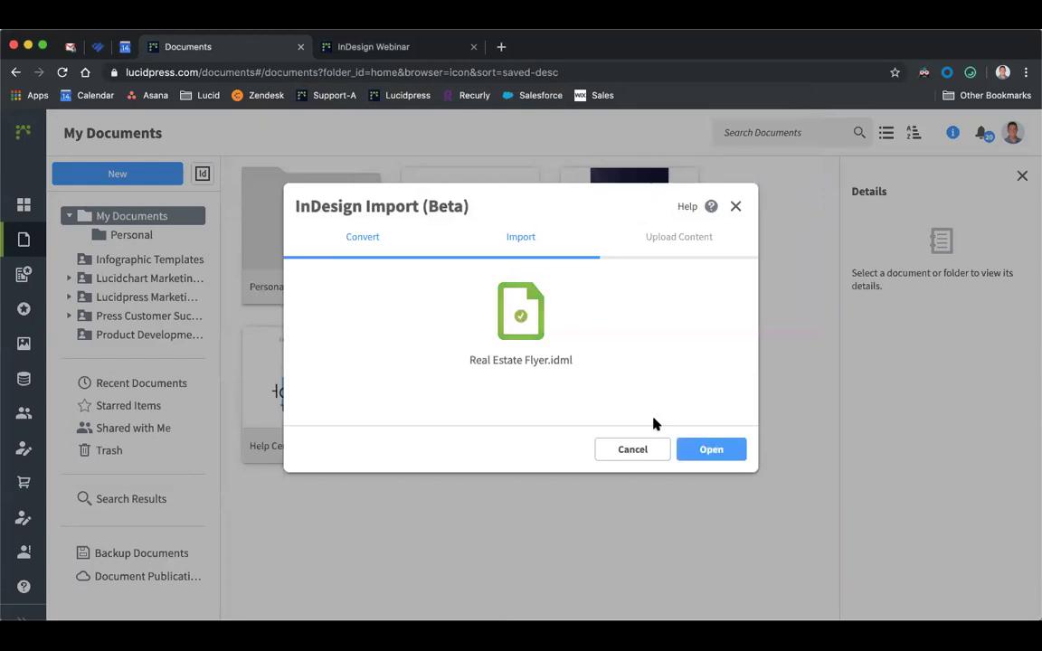
{"action": "left_click", "coordinate": [698, 447]}
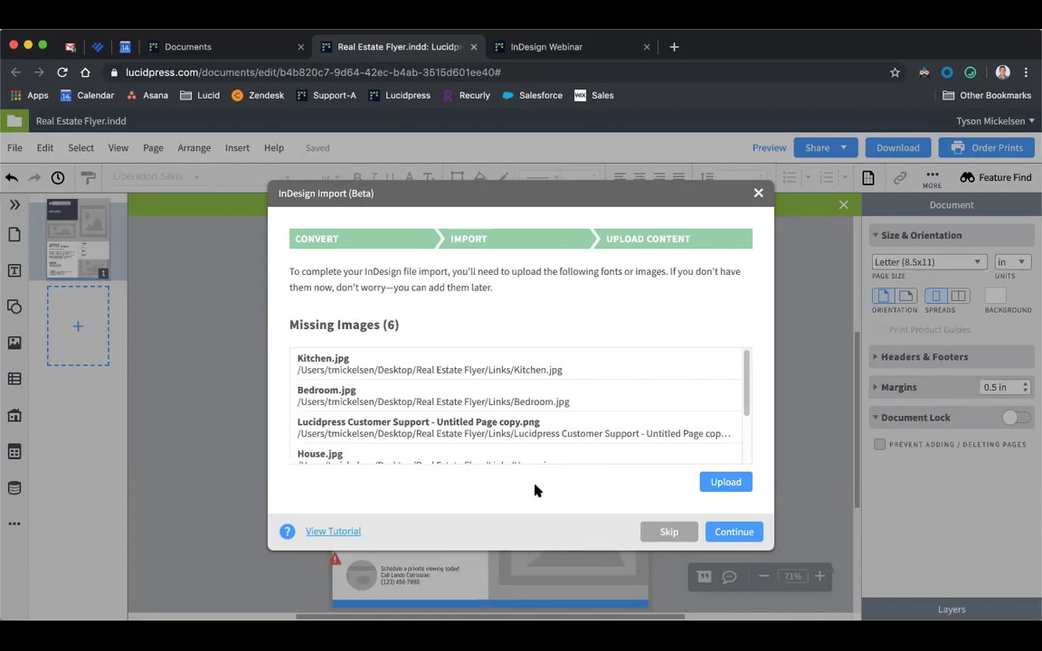
Step: Upload all selectable images from the Links folder as the flyer's missing images and continue past the import dialog
{"action": "left_click", "coordinate": [742, 483]}
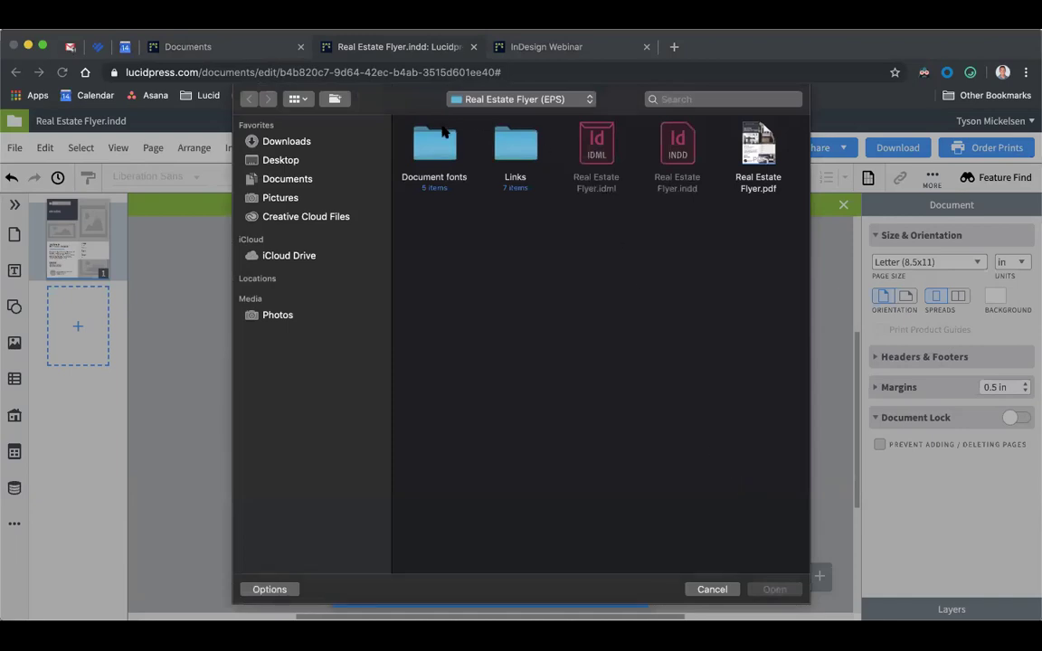
{"action": "left_click", "coordinate": [430, 168]}
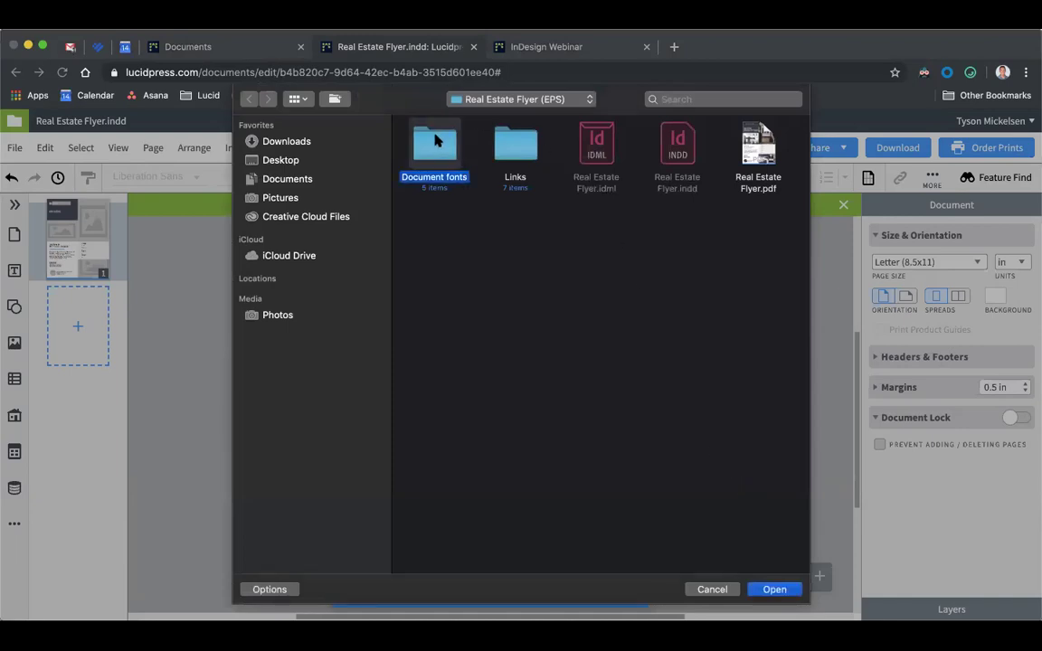
{"action": "left_click", "coordinate": [512, 154]}
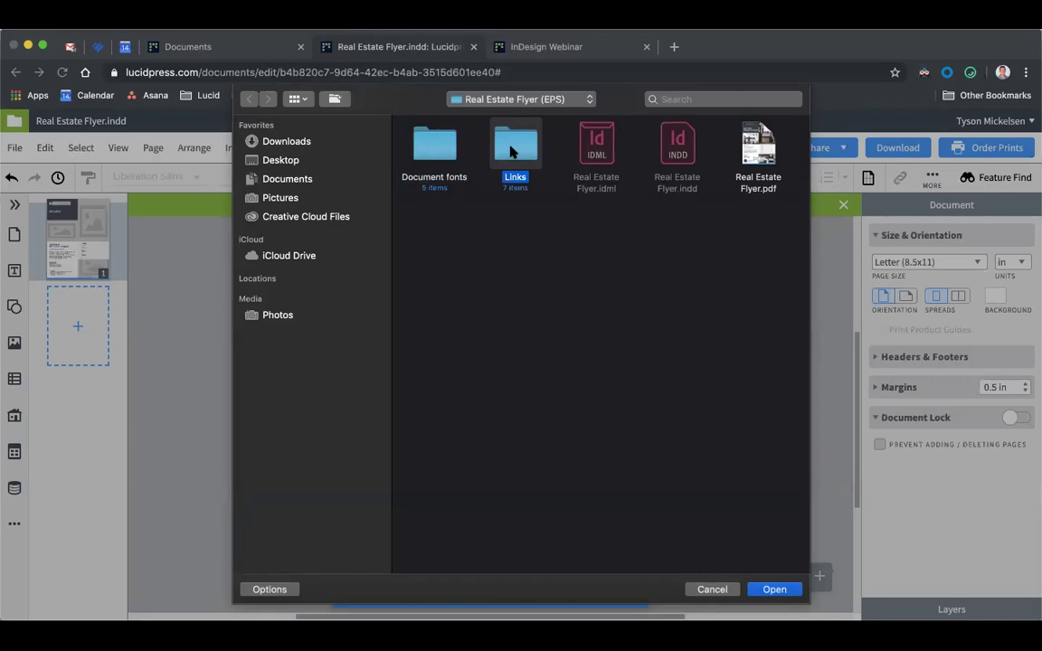
{"action": "double_click", "coordinate": [512, 152]}
{"action": "key", "text": "super+a"}
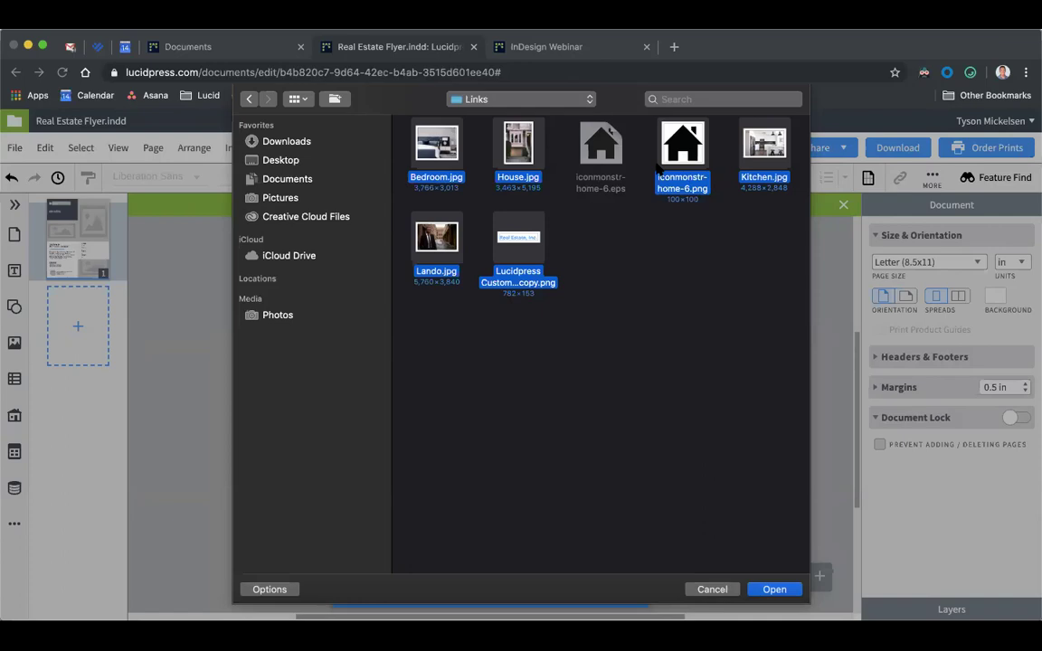
{"action": "left_click", "coordinate": [776, 589]}
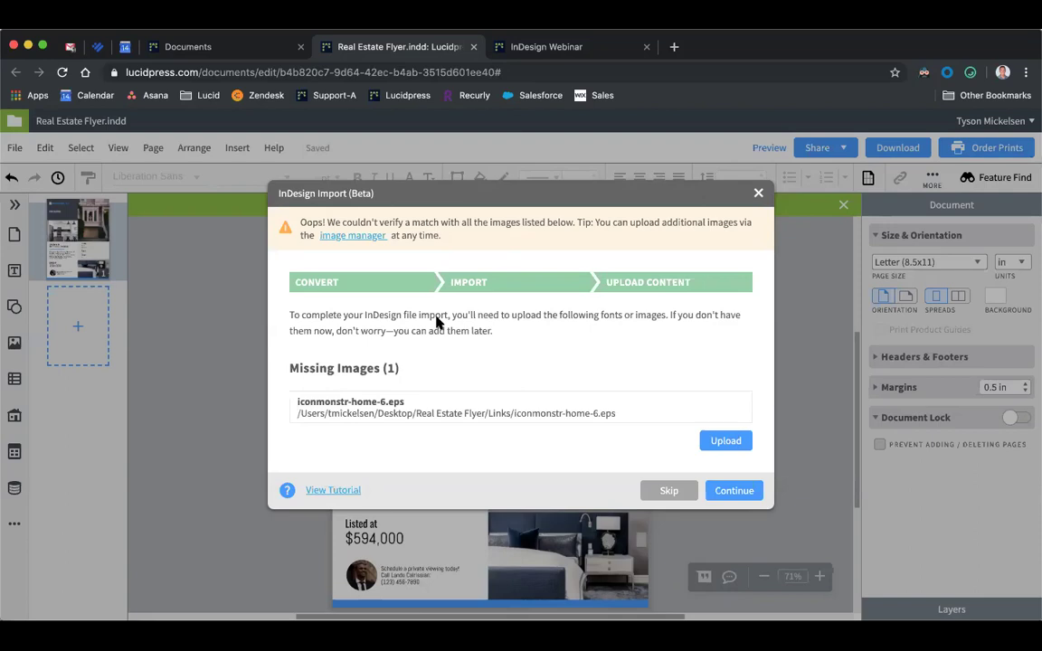
{"action": "left_click", "coordinate": [737, 496]}
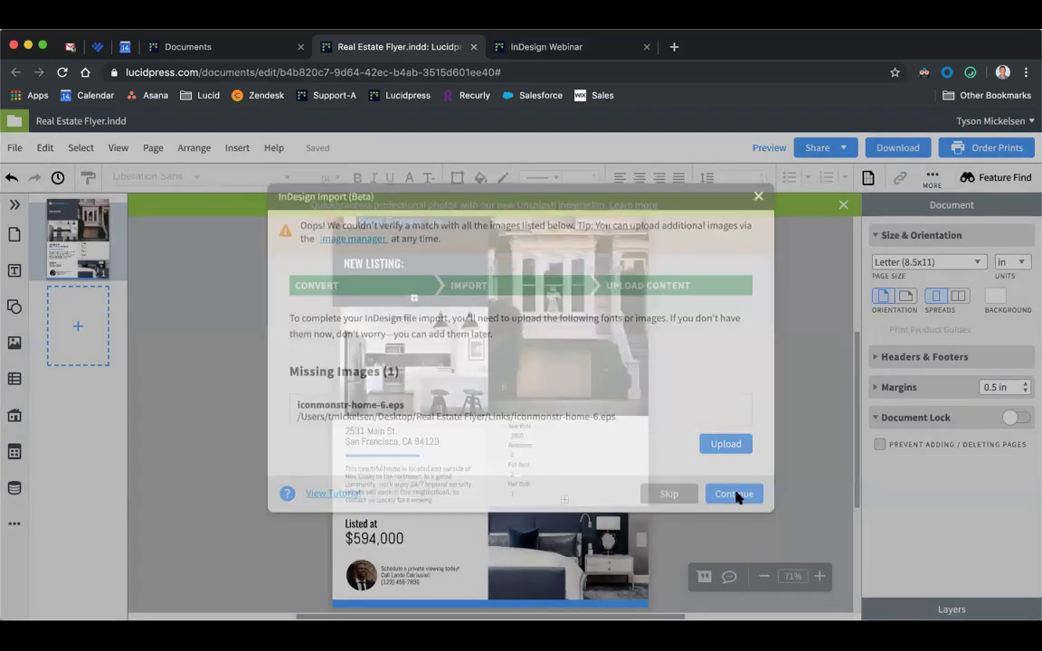
Step: Enlarge the NEW LISTING text box slightly in width and height so the overflowing House for sale line fits
{"action": "scroll", "coordinate": [656, 456], "scroll_direction": "down", "scroll_amount": 3}
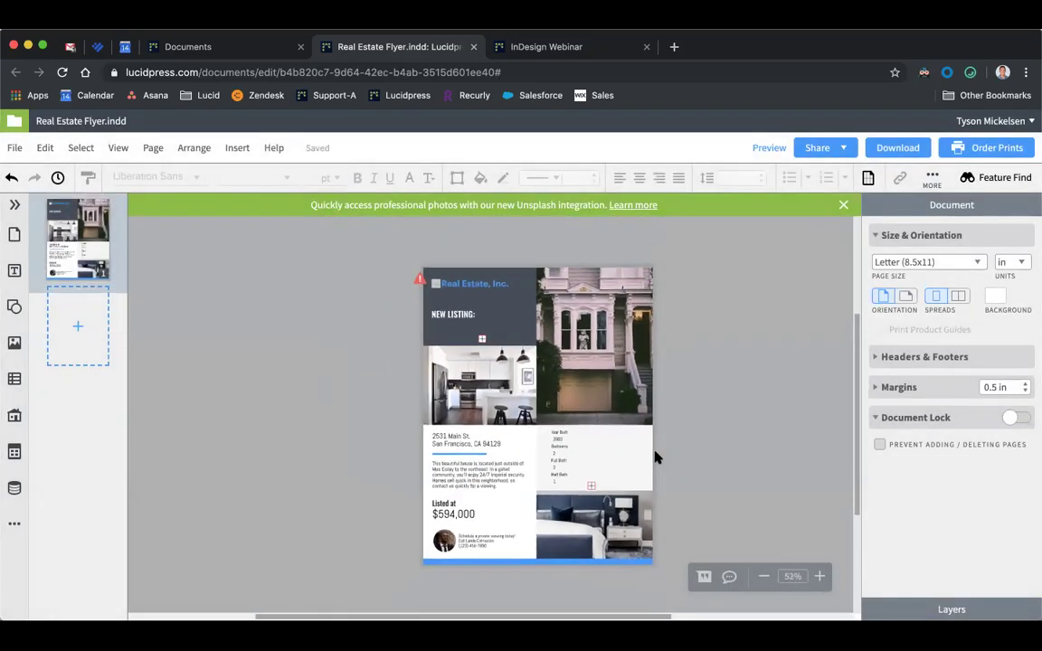
{"action": "scroll", "coordinate": [656, 456], "scroll_direction": "down", "scroll_amount": 1}
{"action": "scroll", "coordinate": [656, 456], "scroll_direction": "right", "scroll_amount": 1}
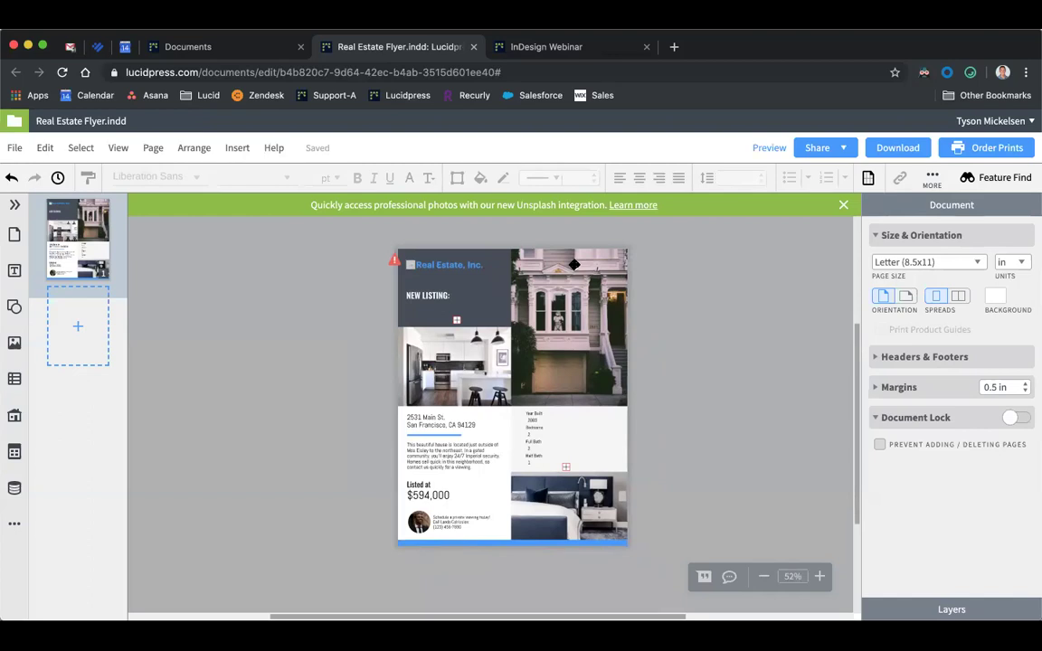
{"action": "scroll", "coordinate": [391, 262], "scroll_direction": "up", "scroll_amount": 3}
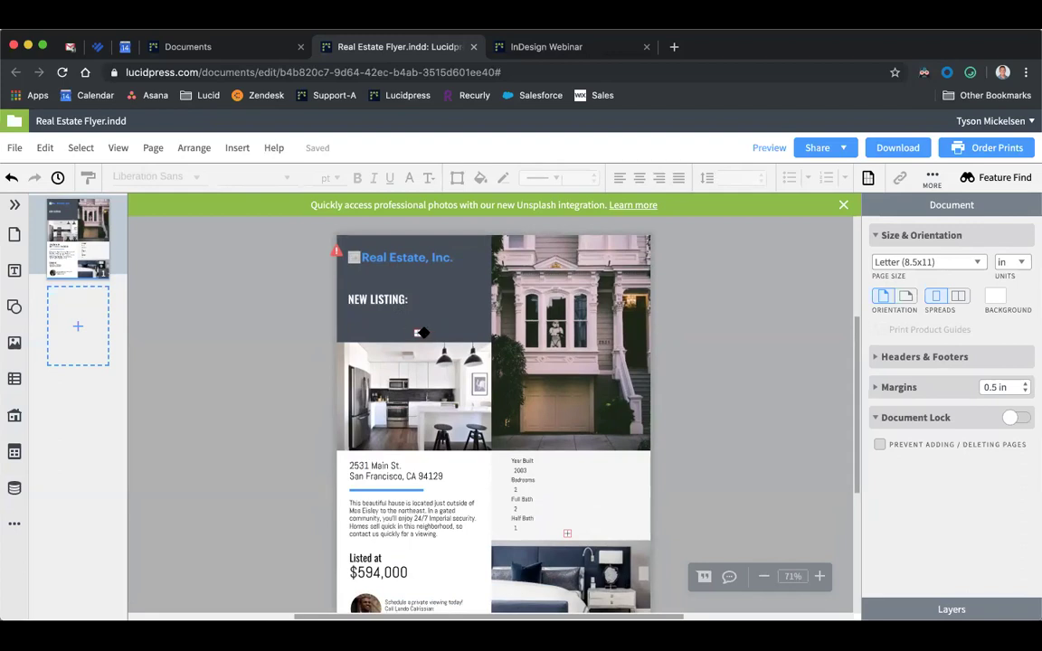
{"action": "left_click", "coordinate": [437, 321]}
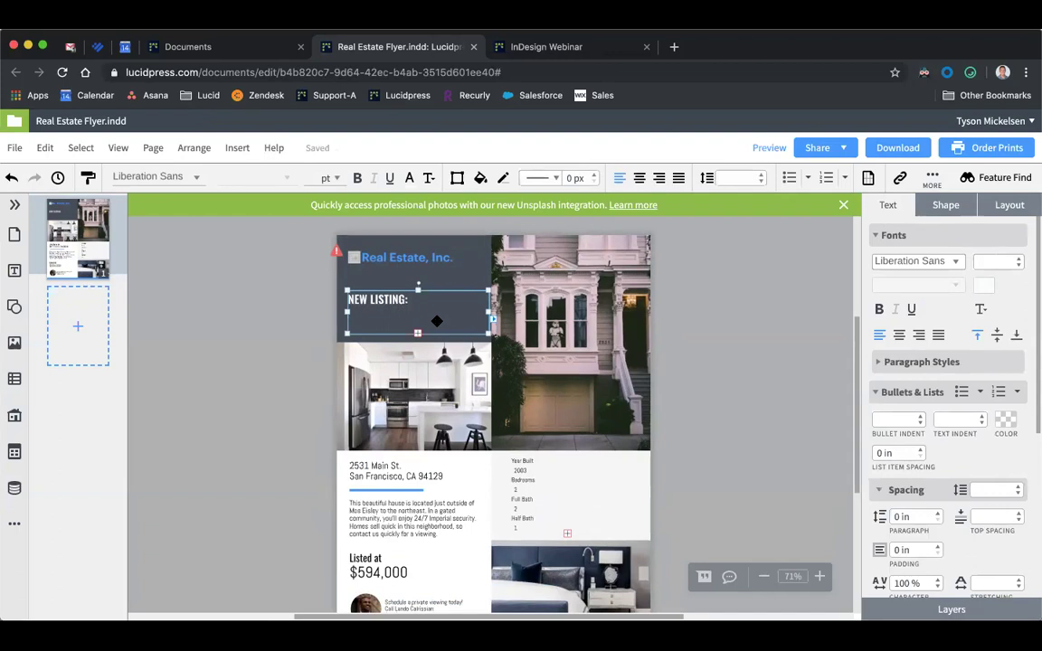
{"action": "left_click_drag", "start_coordinate": [489, 333], "coordinate": [507, 337]}
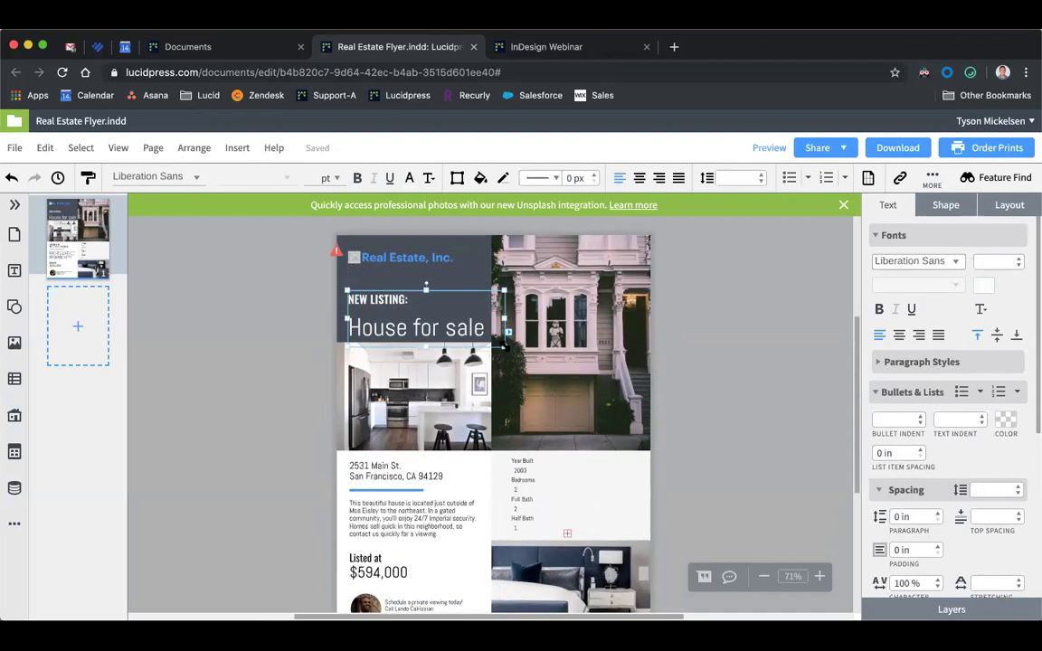
Step: Widen the property details text box until all its rows fit, and shift it slightly left within its panel
{"action": "left_click", "coordinate": [568, 535]}
{"action": "scroll", "coordinate": [565, 516], "scroll_direction": "down", "scroll_amount": 3}
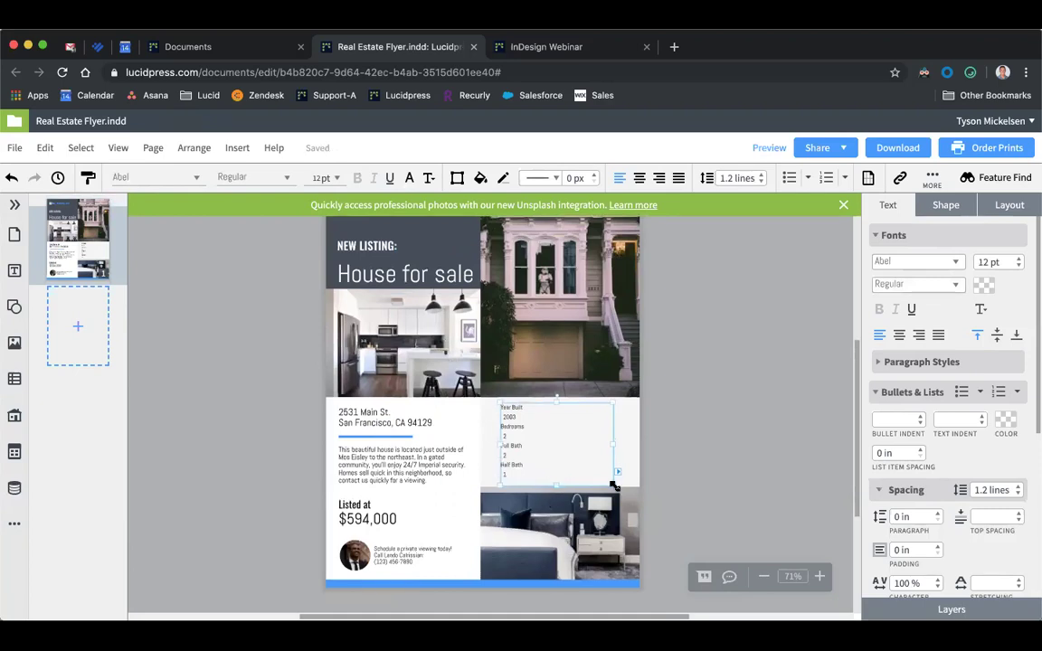
{"action": "left_click_drag", "start_coordinate": [615, 486], "coordinate": [635, 488]}
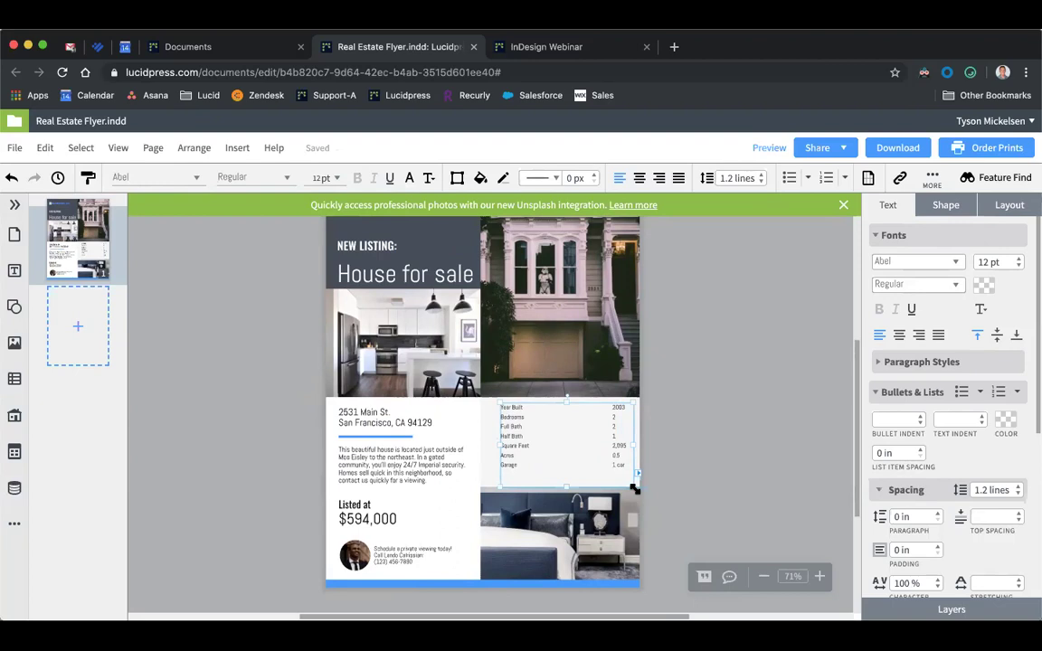
{"action": "left_click_drag", "start_coordinate": [583, 421], "coordinate": [573, 421]}
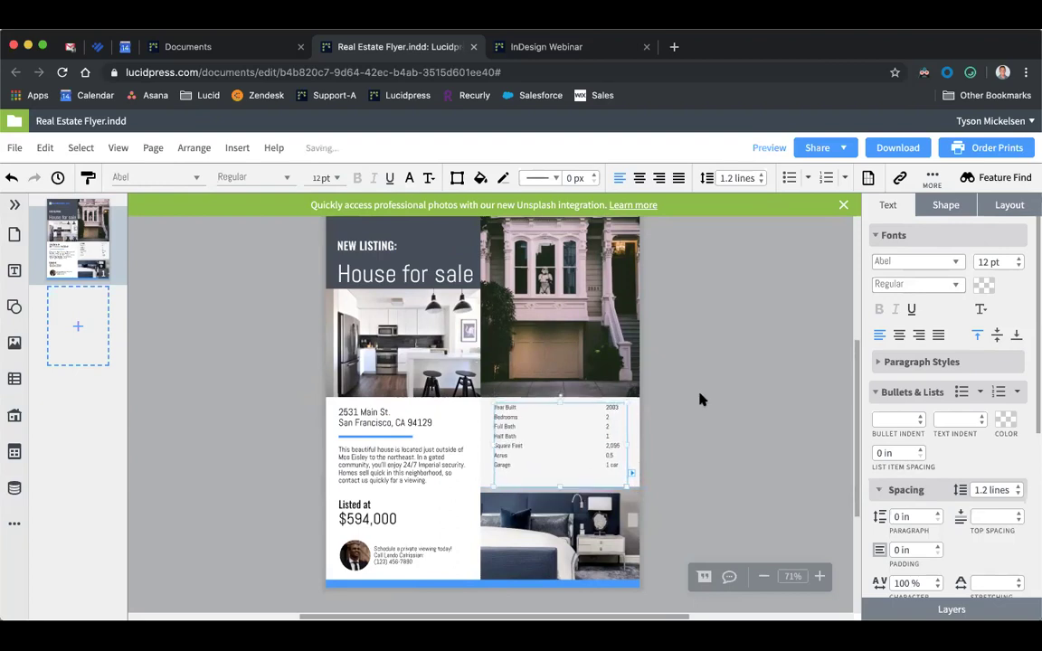
{"action": "left_click", "coordinate": [713, 391]}
Step: Review the Find Missing Image dialog for the placeholder beside the Real Estate, Inc. logo and close it
{"action": "scroll", "coordinate": [712, 391], "scroll_direction": "up", "scroll_amount": 2}
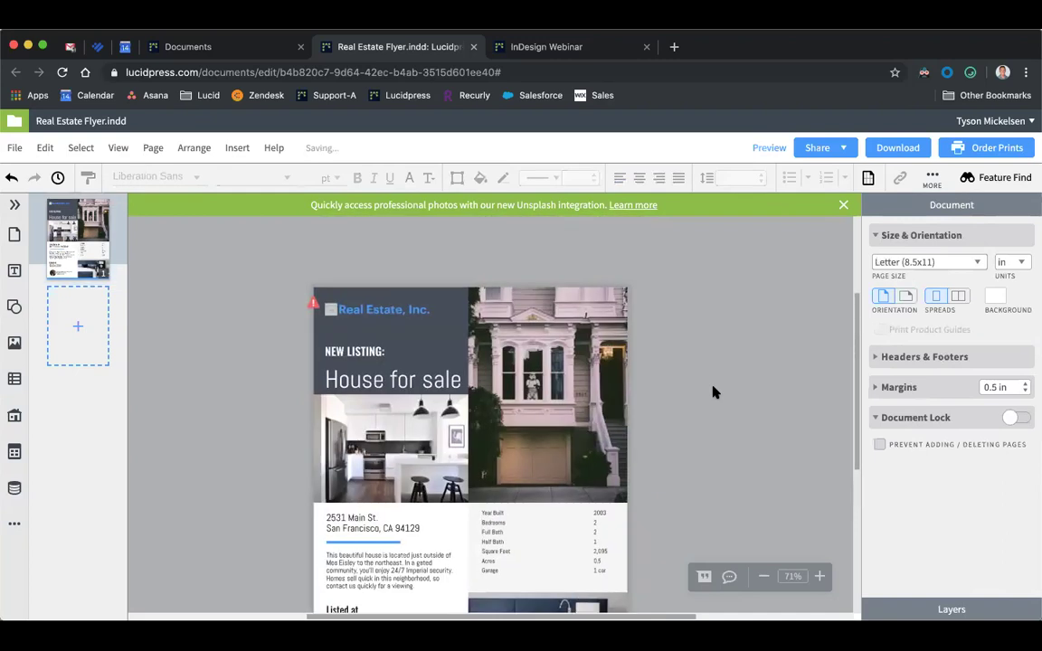
{"action": "left_click", "coordinate": [314, 306]}
{"action": "scroll", "coordinate": [323, 308], "scroll_direction": "up", "scroll_amount": 10}
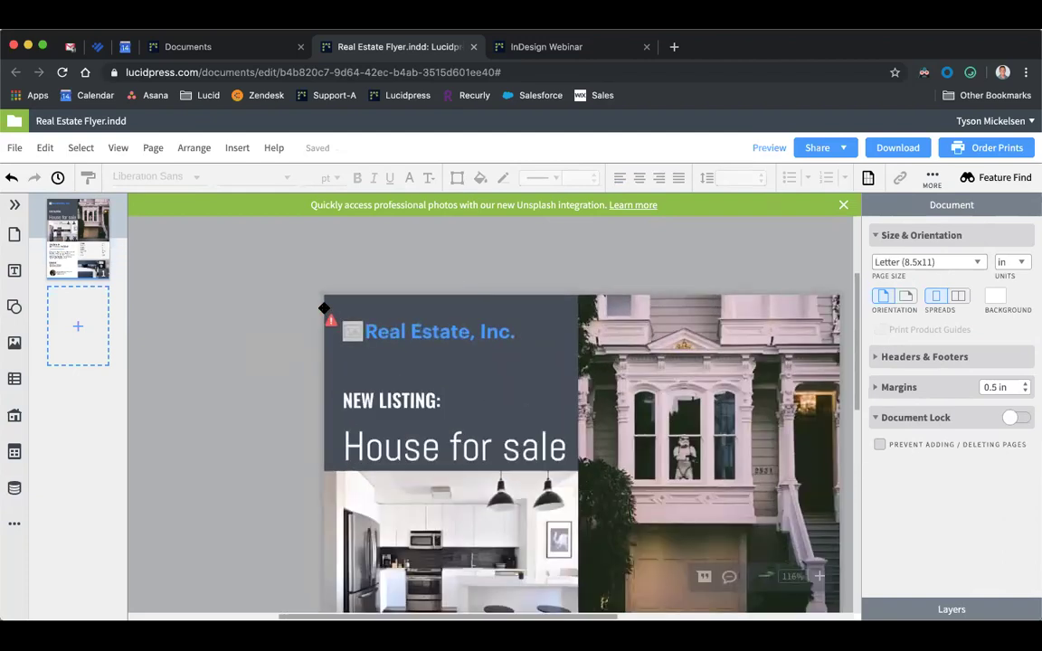
{"action": "scroll", "coordinate": [396, 398], "scroll_direction": "down", "scroll_amount": 2}
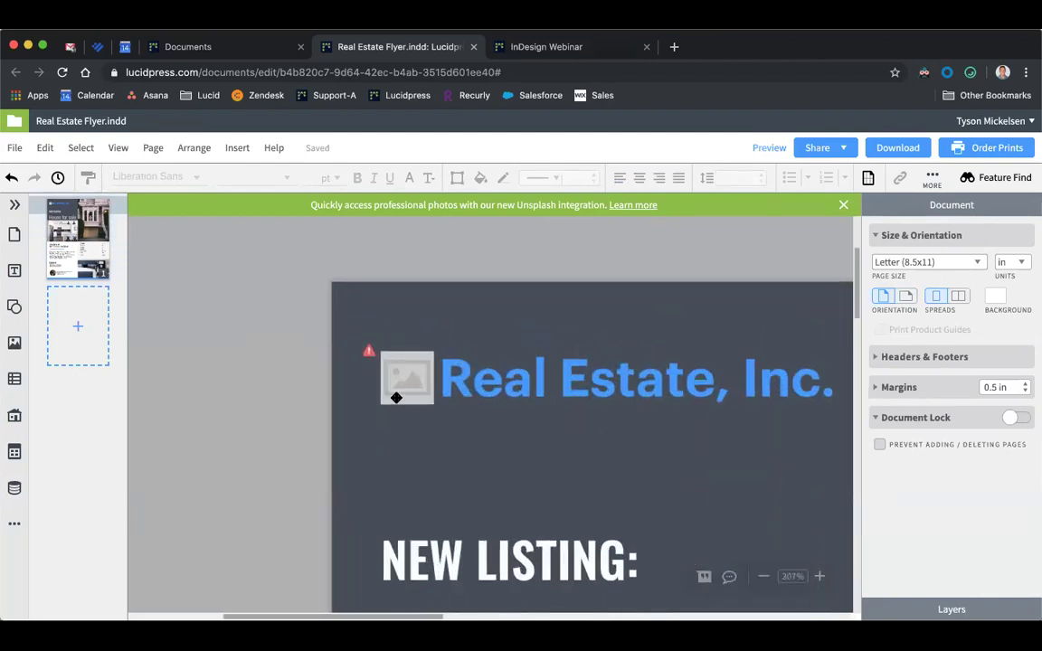
{"action": "left_click", "coordinate": [400, 376]}
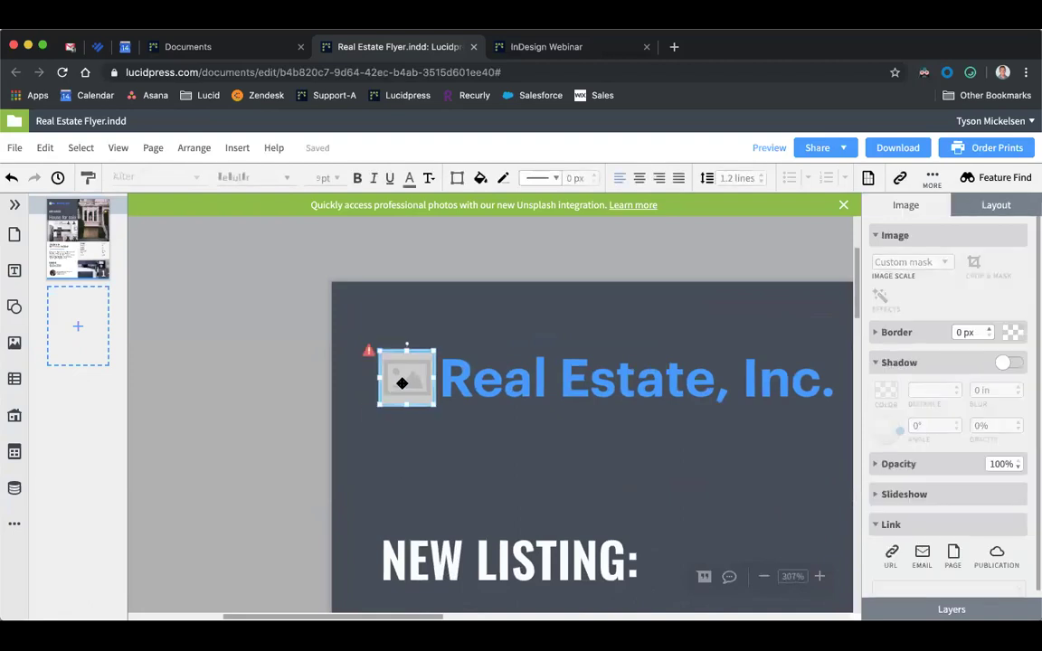
{"action": "left_click", "coordinate": [368, 351]}
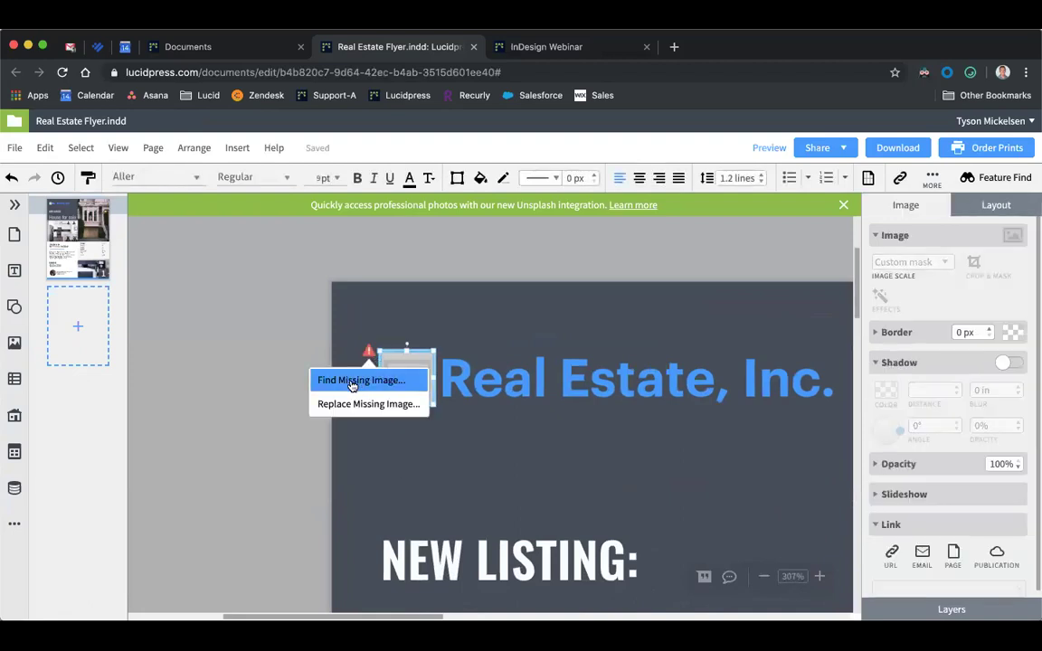
{"action": "left_click", "coordinate": [365, 385]}
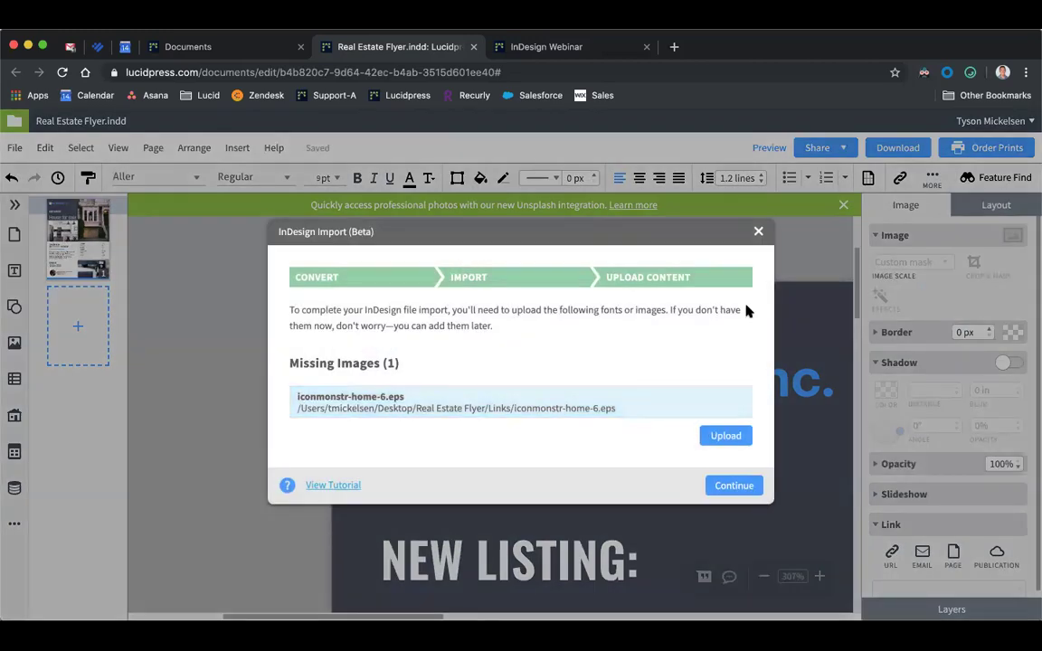
{"action": "left_click", "coordinate": [758, 232]}
Step: Look at the Image Manager through Replace Missing Image for the logo placeholder, and close it without inserting anything
{"action": "left_click", "coordinate": [368, 352]}
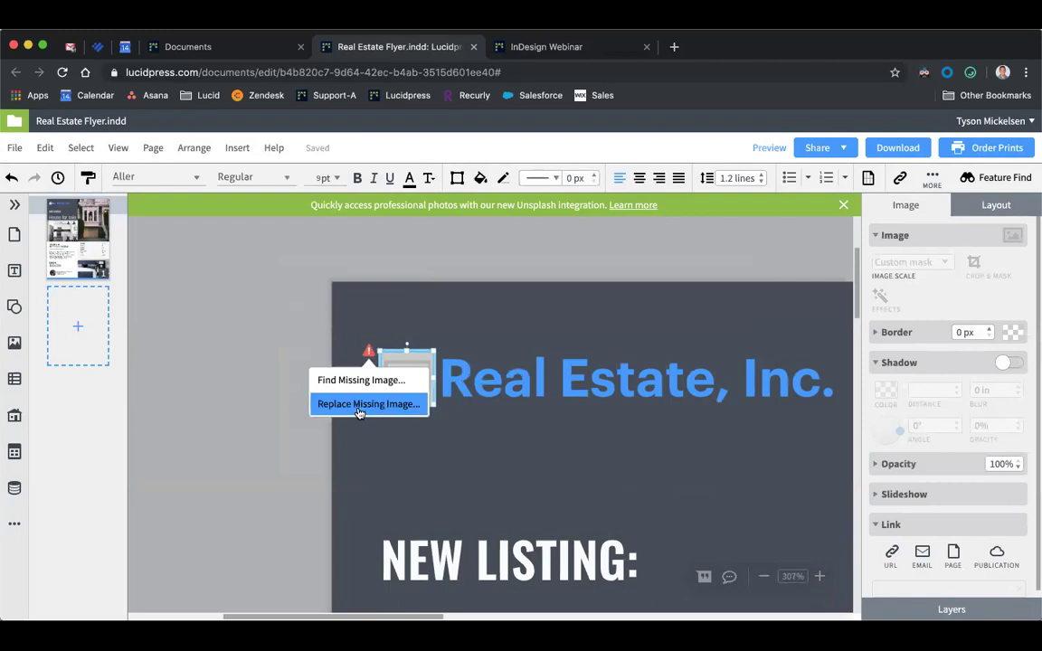
{"action": "left_click", "coordinate": [360, 407]}
{"action": "left_click_drag", "start_coordinate": [418, 364], "coordinate": [423, 359]}
{"action": "double_click", "coordinate": [423, 359]}
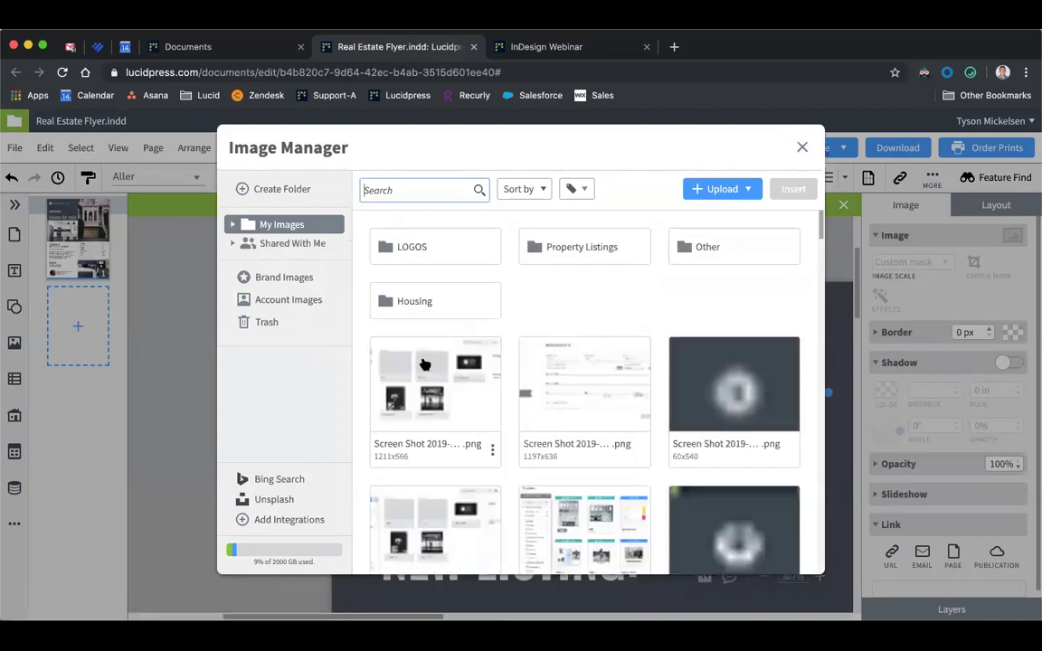
{"action": "left_click", "coordinate": [801, 146]}
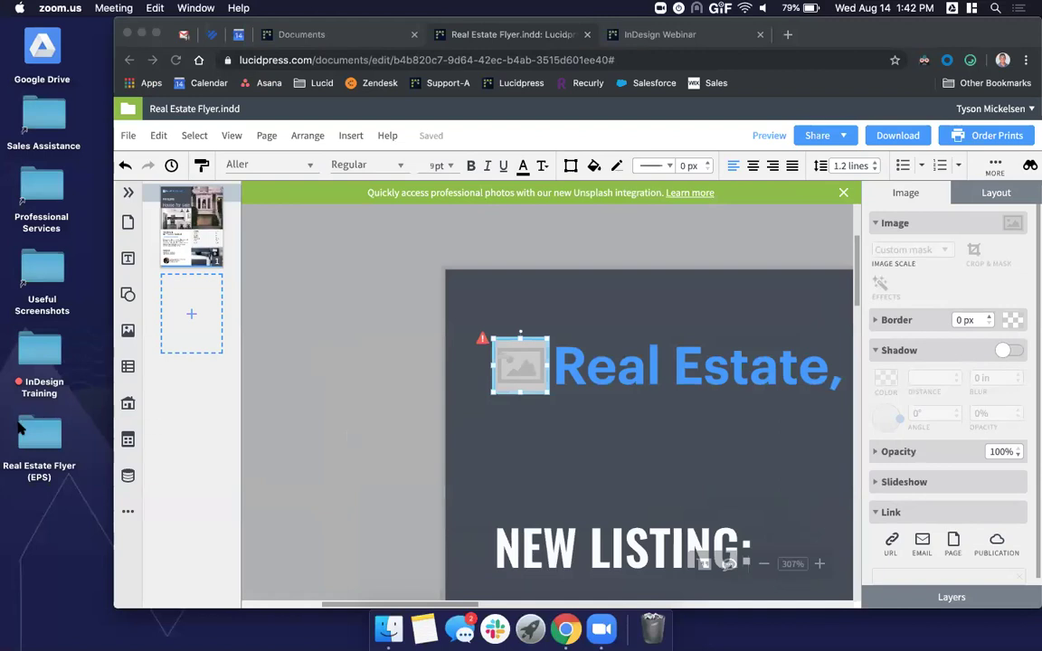
Step: In Finder, open the Real Estate Flyer (EPS) desktop folder and view Real Estate Flyer.pdf as a reference
{"action": "double_click", "coordinate": [22, 431]}
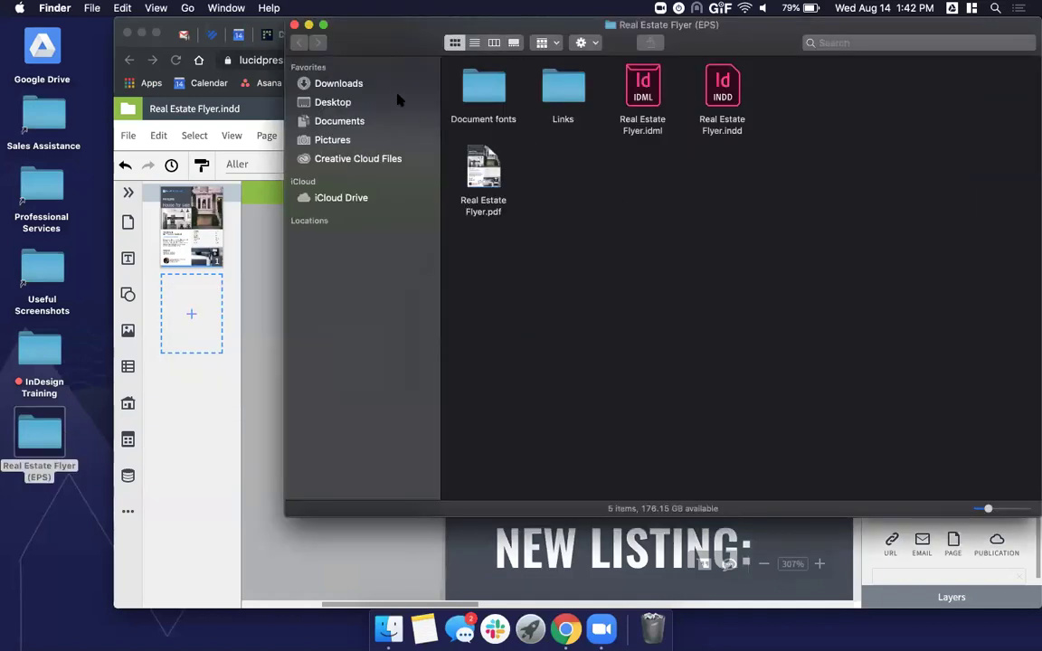
{"action": "double_click", "coordinate": [487, 167]}
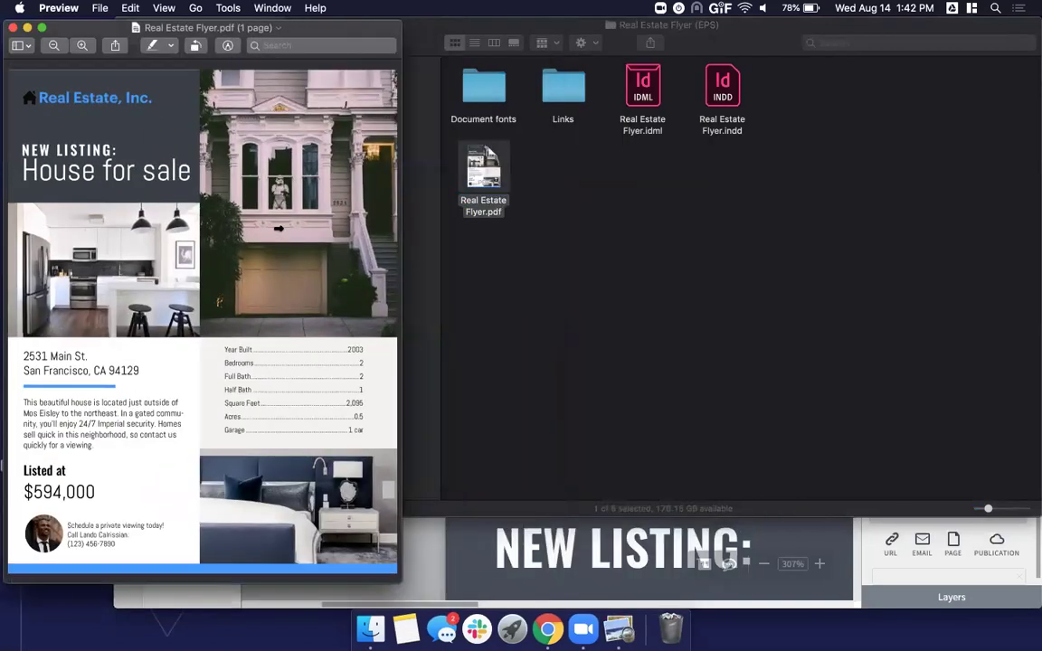
{"action": "left_click", "coordinate": [616, 307]}
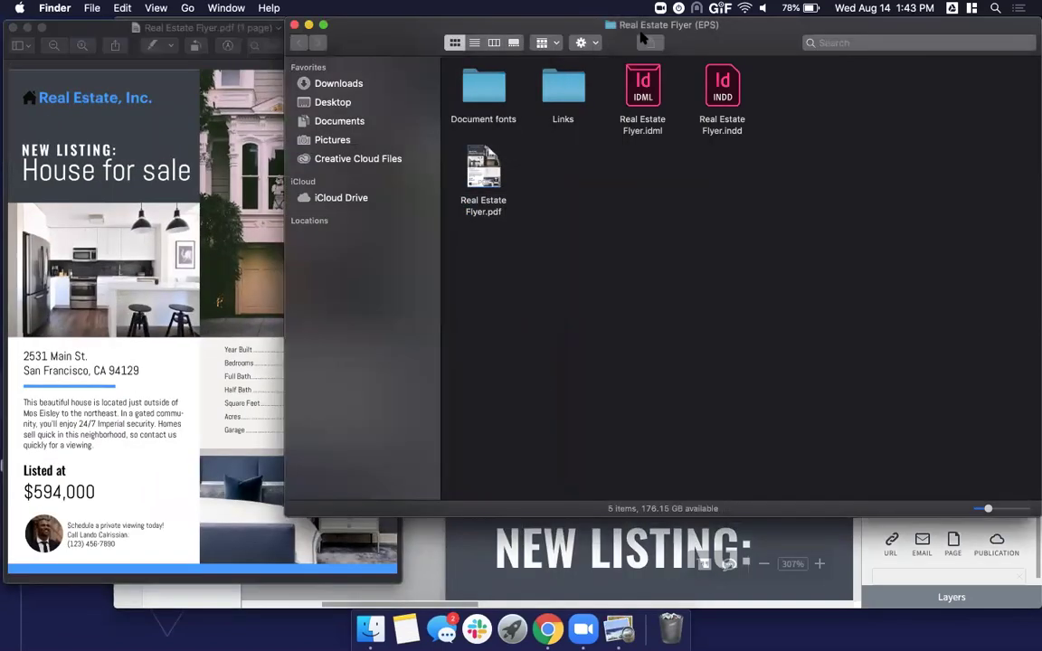
Step: Place iconmonstr-home-6.png from the Links folder into the missing-image placeholder beside the Real Estate, Inc. logo
{"action": "left_click_drag", "start_coordinate": [599, 74], "coordinate": [599, 276]}
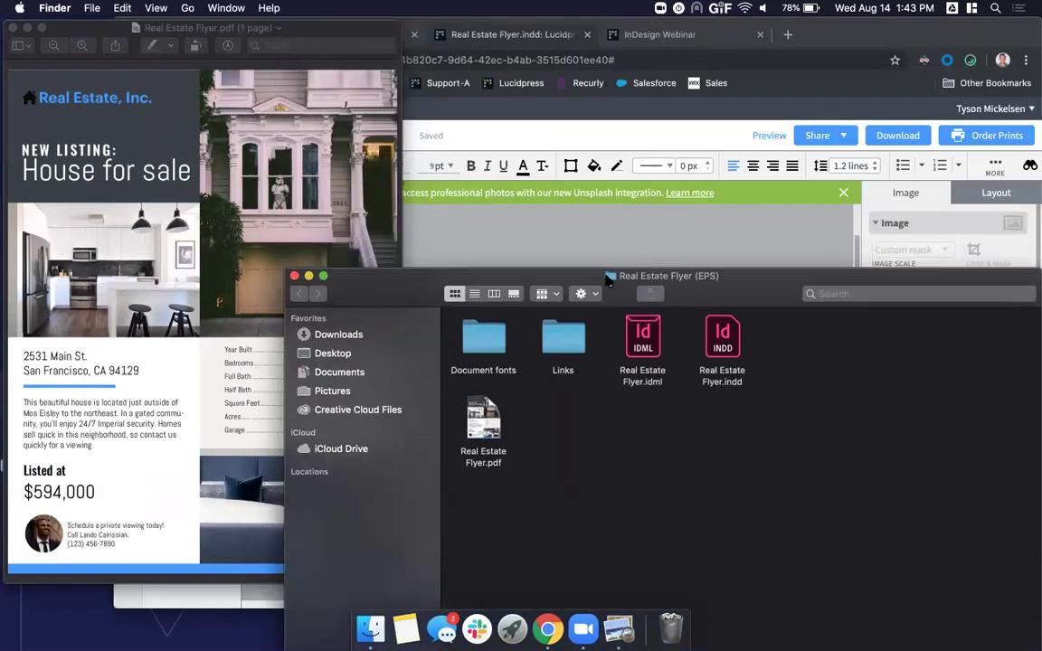
{"action": "double_click", "coordinate": [563, 339]}
{"action": "left_click_drag", "start_coordinate": [685, 285], "coordinate": [402, 433]}
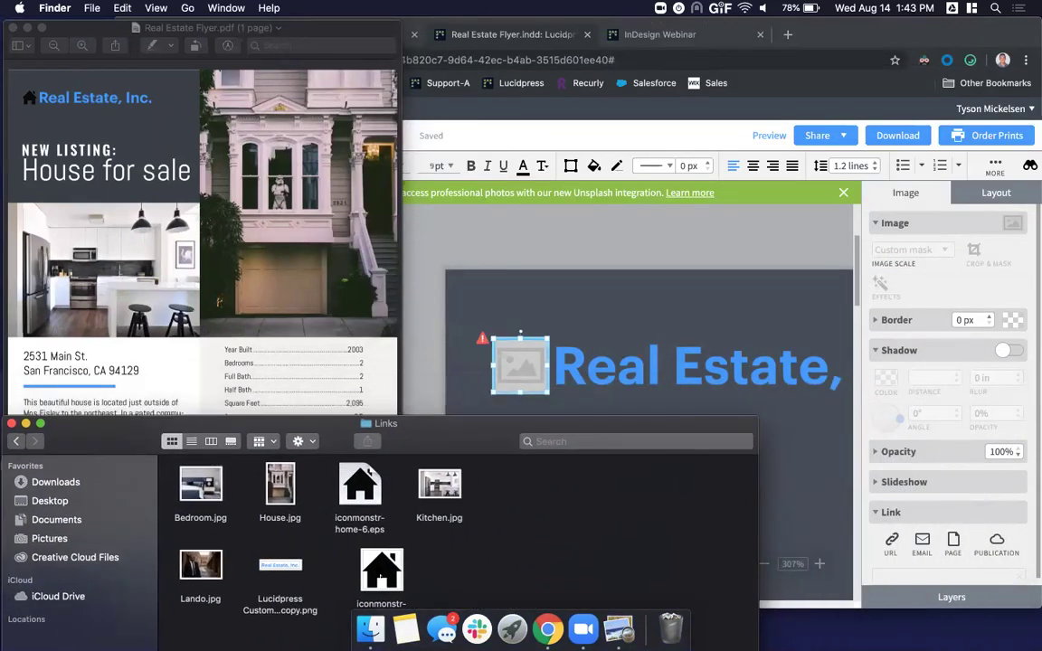
{"action": "left_click_drag", "start_coordinate": [381, 576], "coordinate": [514, 374]}
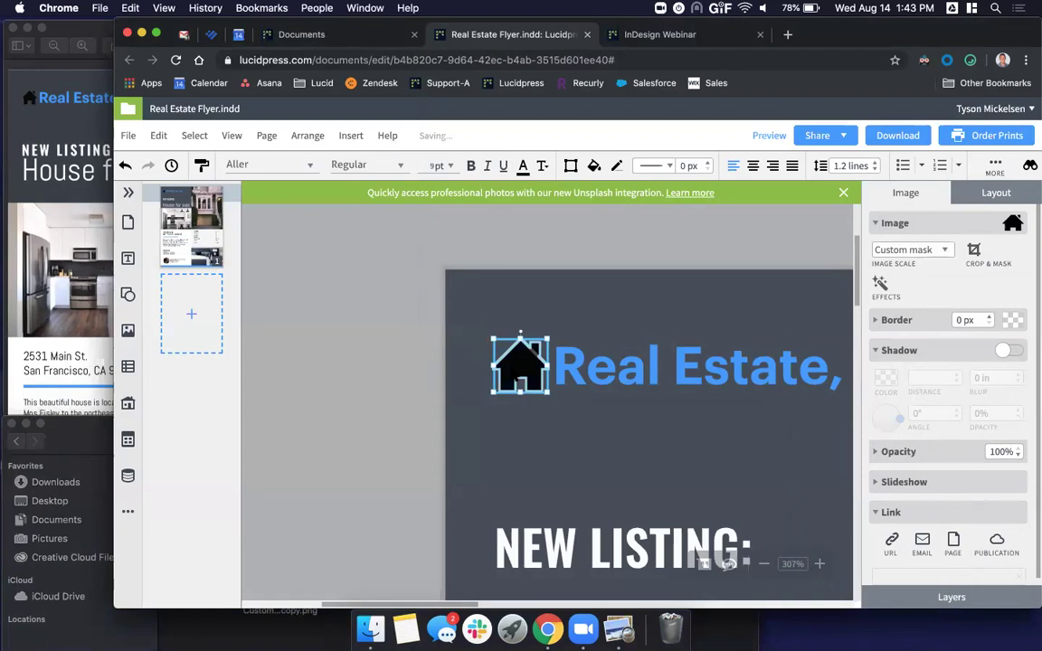
Step: Deselect the home icon and zoom out until the whole flyer page can be reviewed
{"action": "left_click", "coordinate": [387, 252]}
{"action": "scroll", "coordinate": [479, 371], "scroll_direction": "down", "scroll_amount": 2}
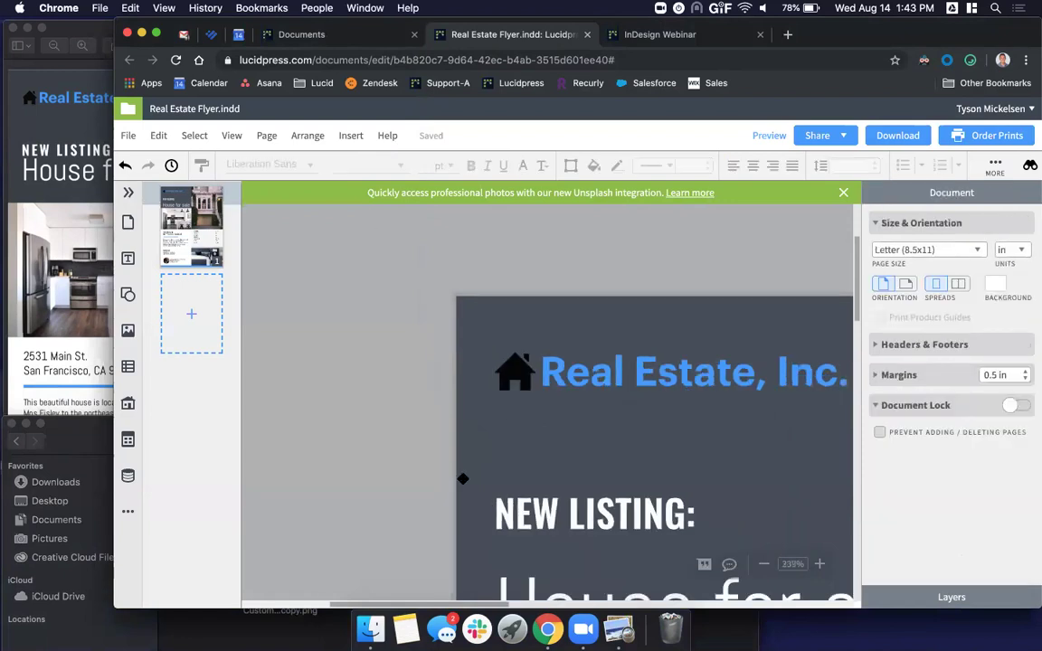
{"action": "scroll", "coordinate": [462, 478], "scroll_direction": "down", "scroll_amount": 5}
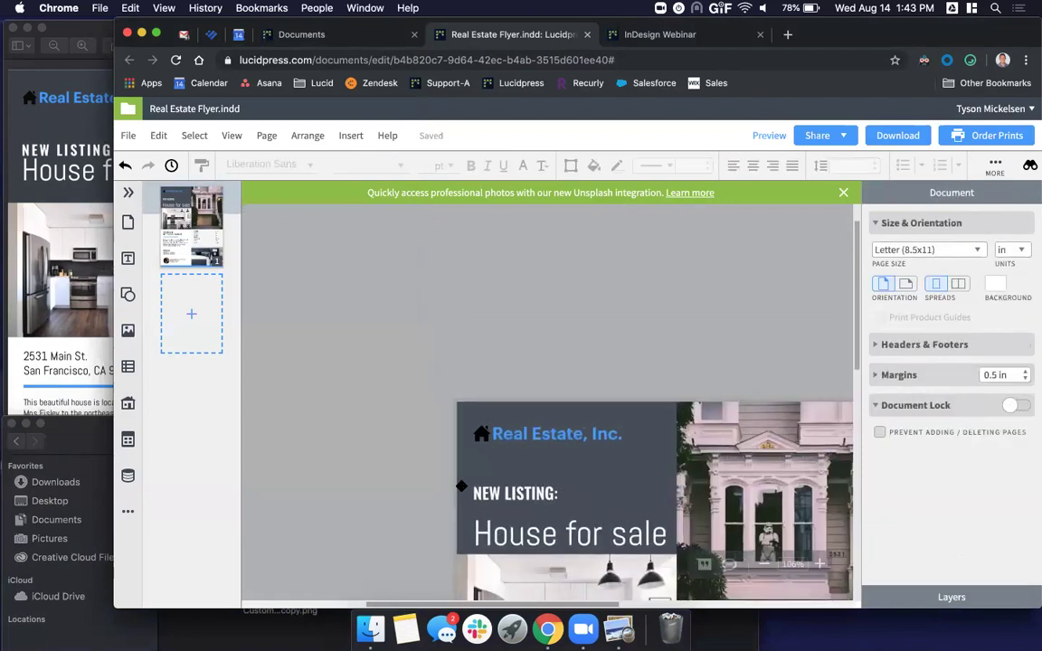
{"action": "scroll", "coordinate": [462, 486], "scroll_direction": "down", "scroll_amount": 4}
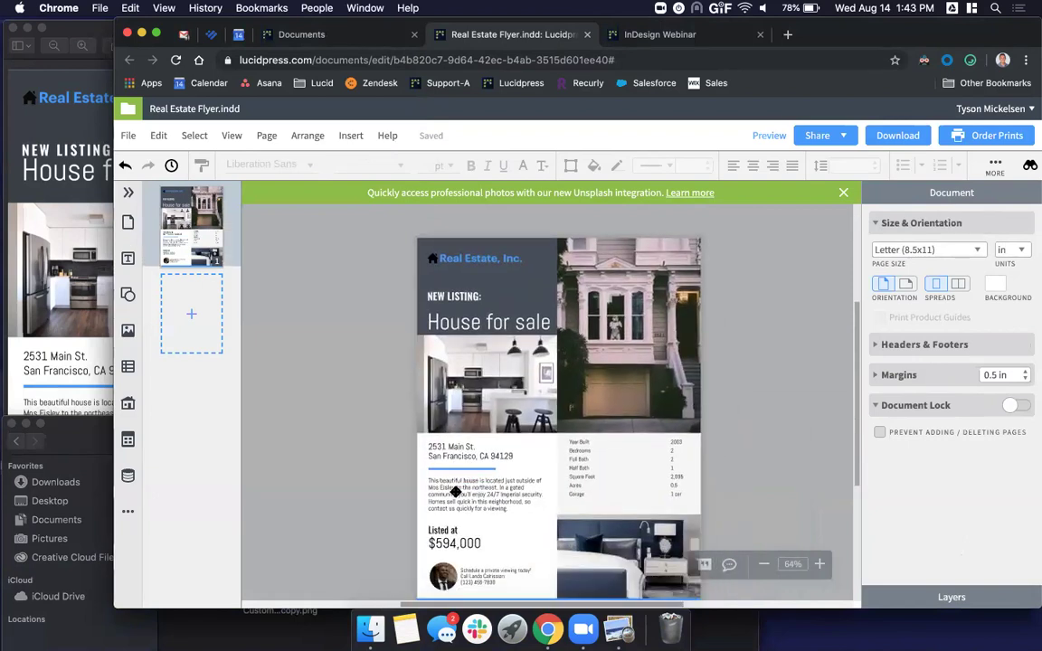
{"action": "scroll", "coordinate": [455, 491], "scroll_direction": "down", "scroll_amount": 3}
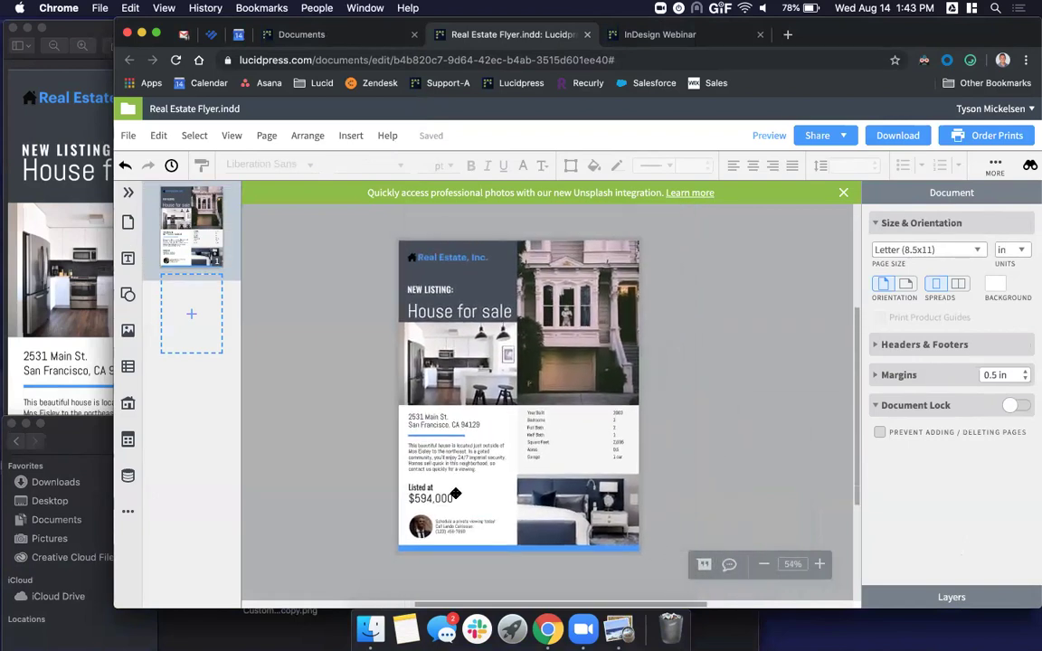
{"action": "scroll", "coordinate": [455, 493], "scroll_direction": "right", "scroll_amount": 1}
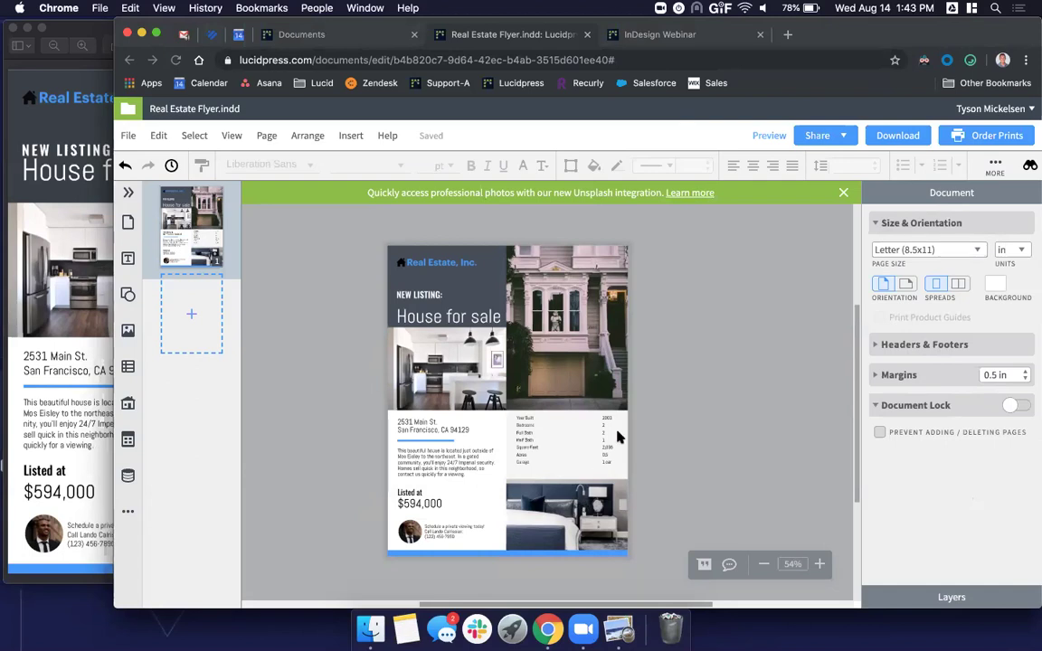
Step: Look at the Image Manager for the house exterior photo and close it without inserting a replacement
{"action": "left_click", "coordinate": [445, 366]}
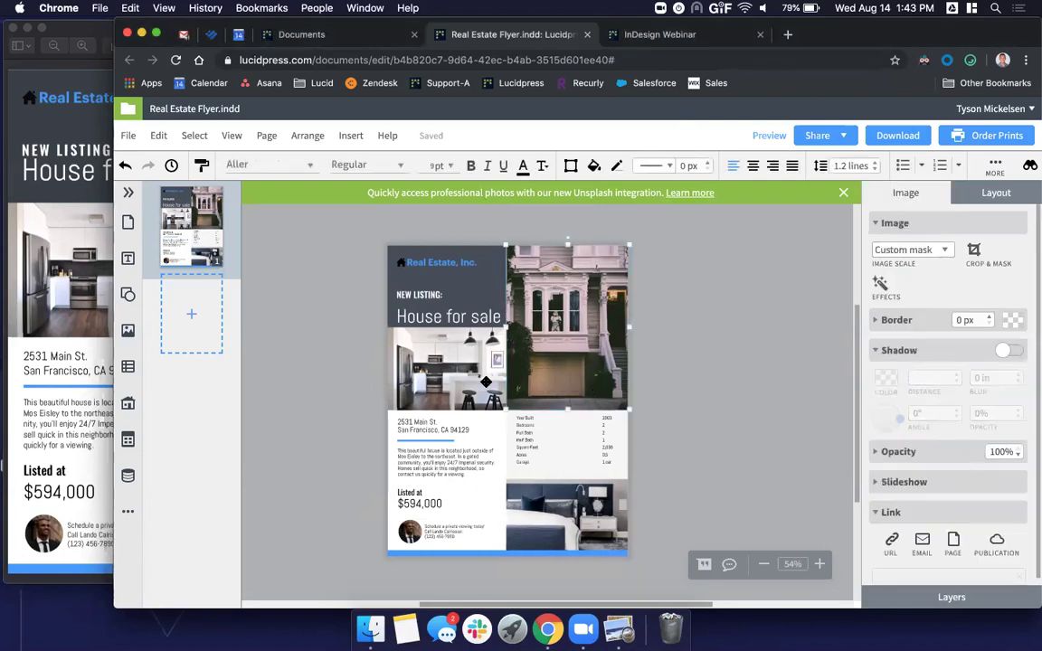
{"action": "left_click", "coordinate": [729, 425]}
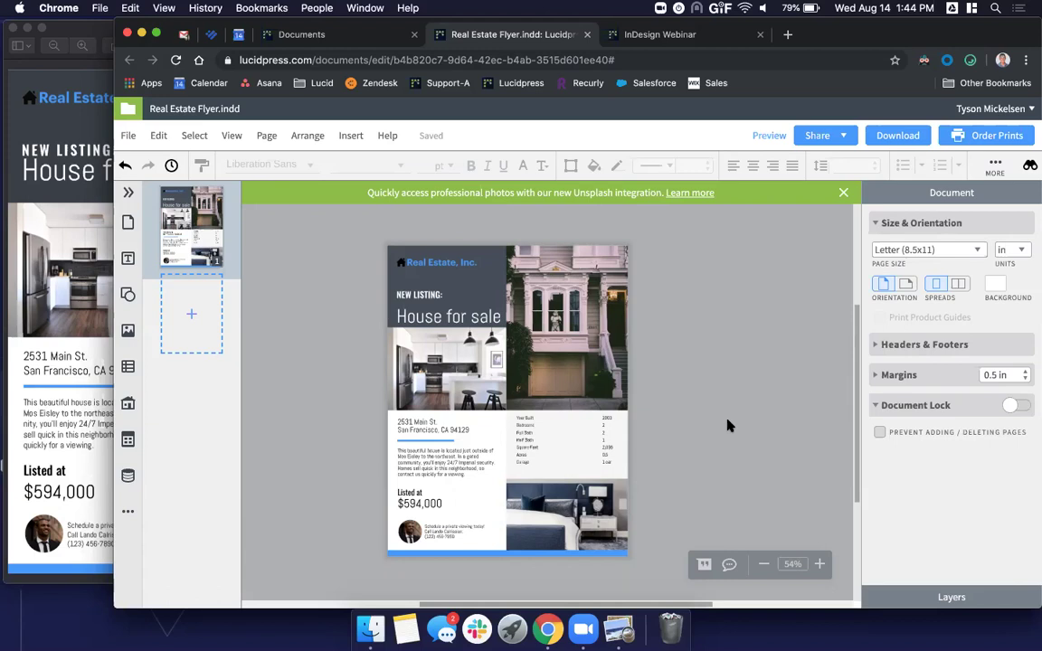
{"action": "double_click", "coordinate": [562, 308]}
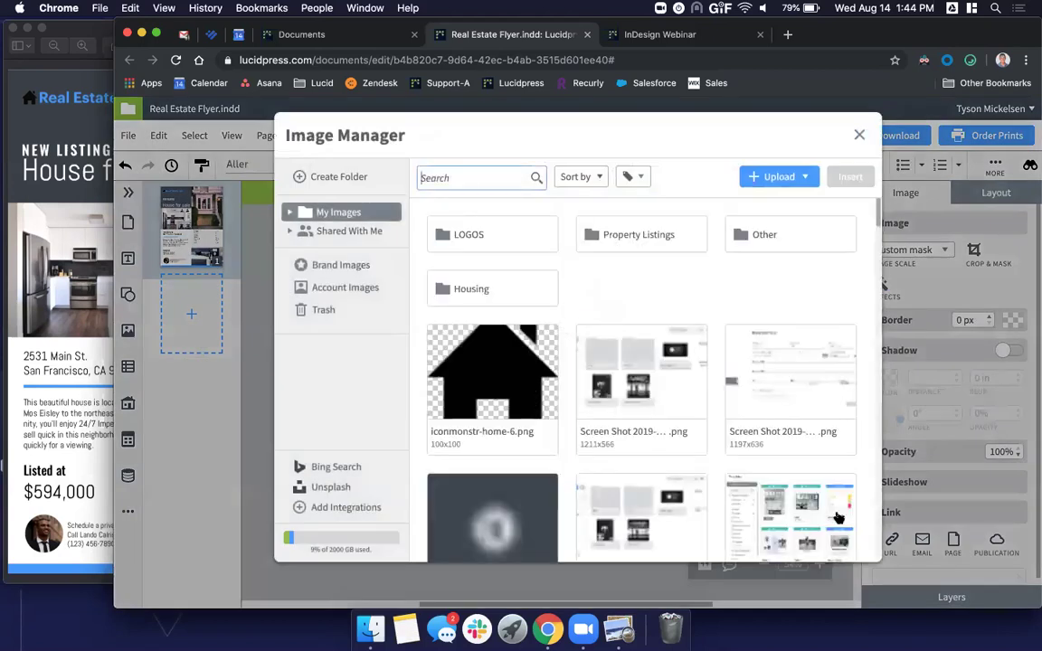
{"action": "left_click", "coordinate": [857, 136]}
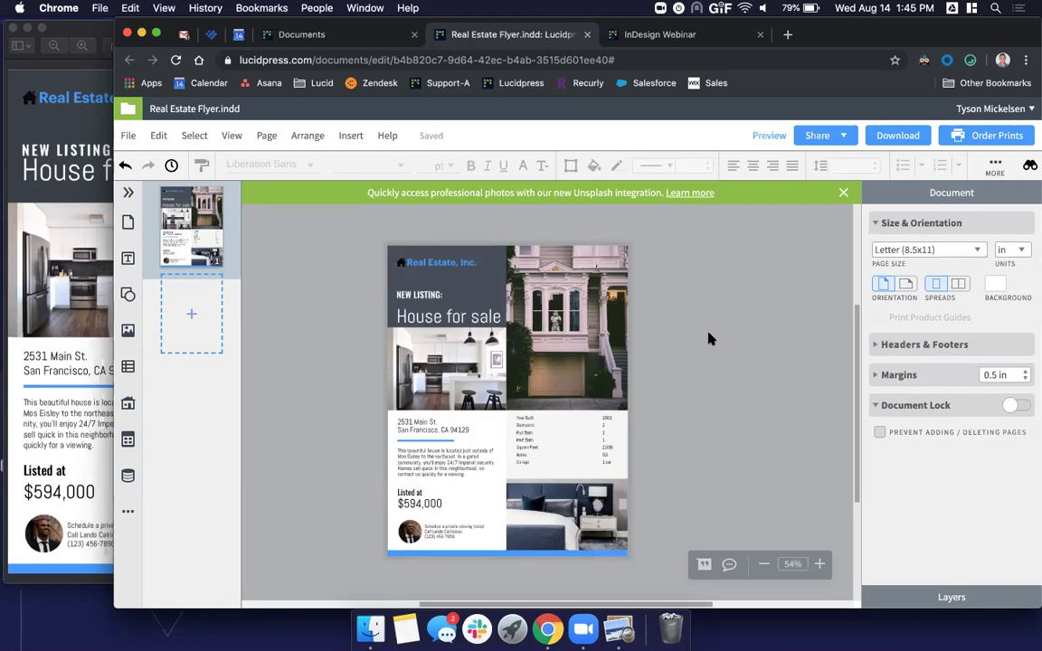
Step: Compare the dotted leaders in the property details list of Real Estate Flyer.pdf in Preview with the imported list in Lucidpress
{"action": "left_click", "coordinate": [47, 131]}
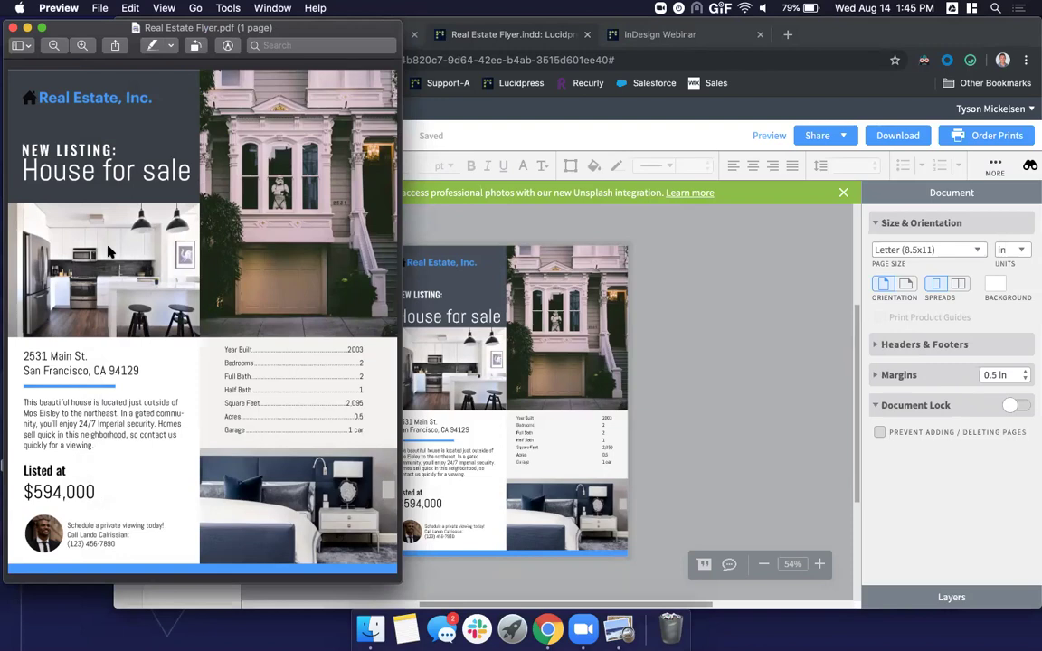
{"action": "left_click_drag", "start_coordinate": [251, 349], "coordinate": [360, 355]}
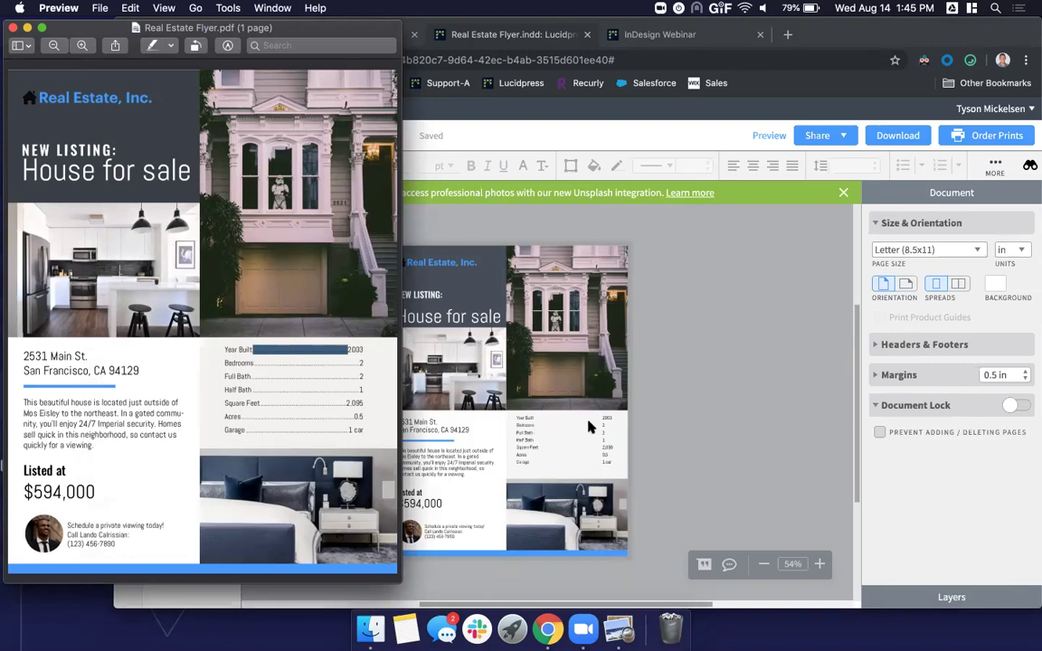
{"action": "left_click", "coordinate": [294, 359]}
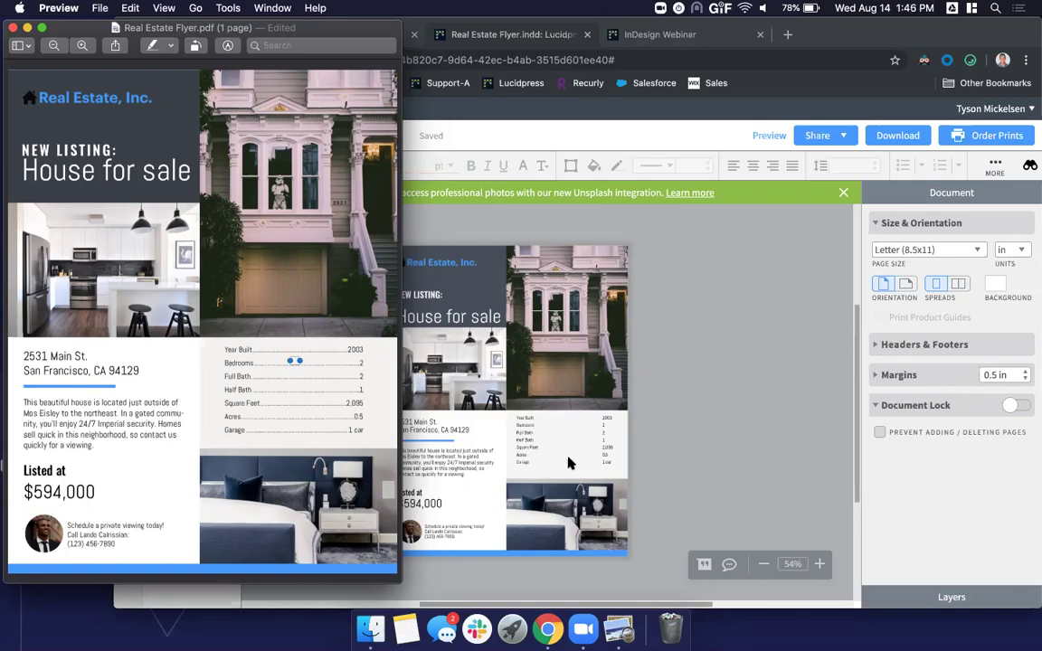
{"action": "left_click", "coordinate": [540, 427]}
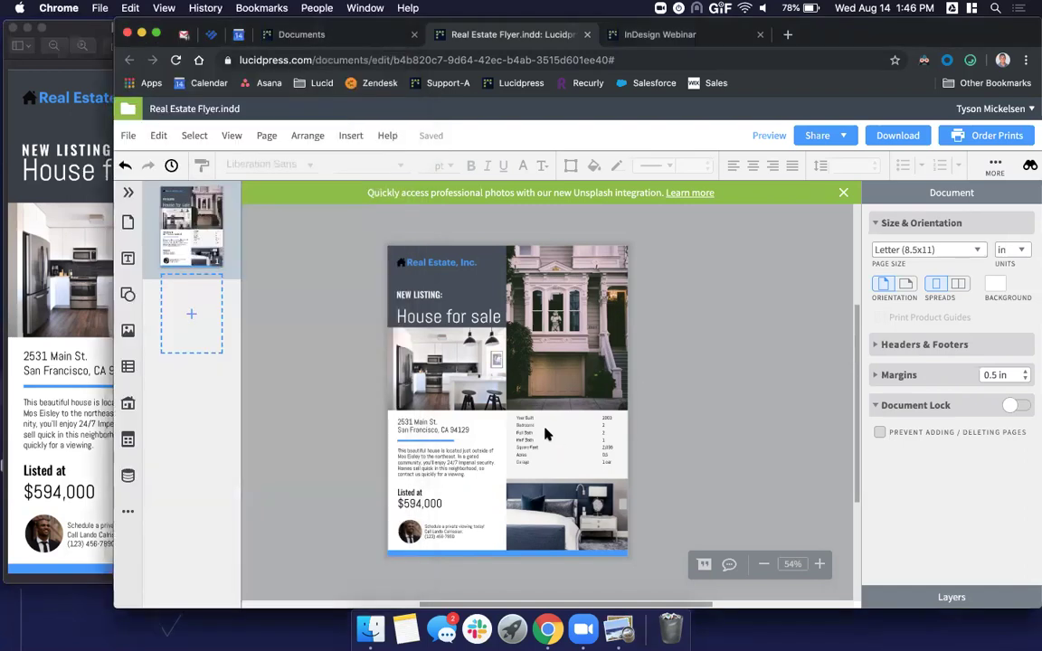
{"action": "double_click", "coordinate": [532, 422]}
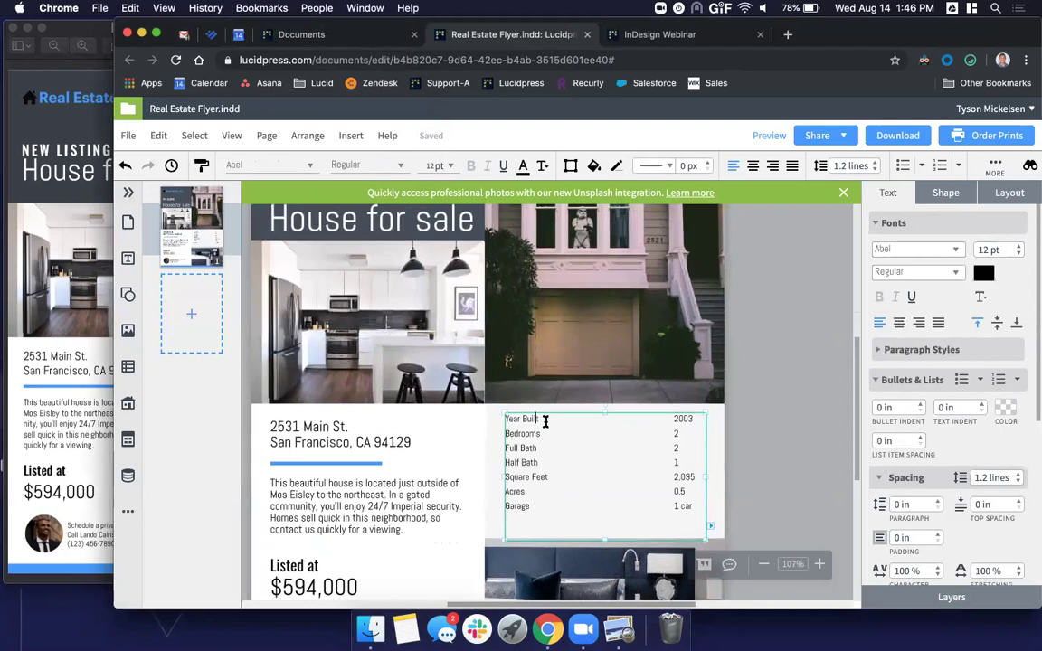
{"action": "left_click", "coordinate": [45, 299]}
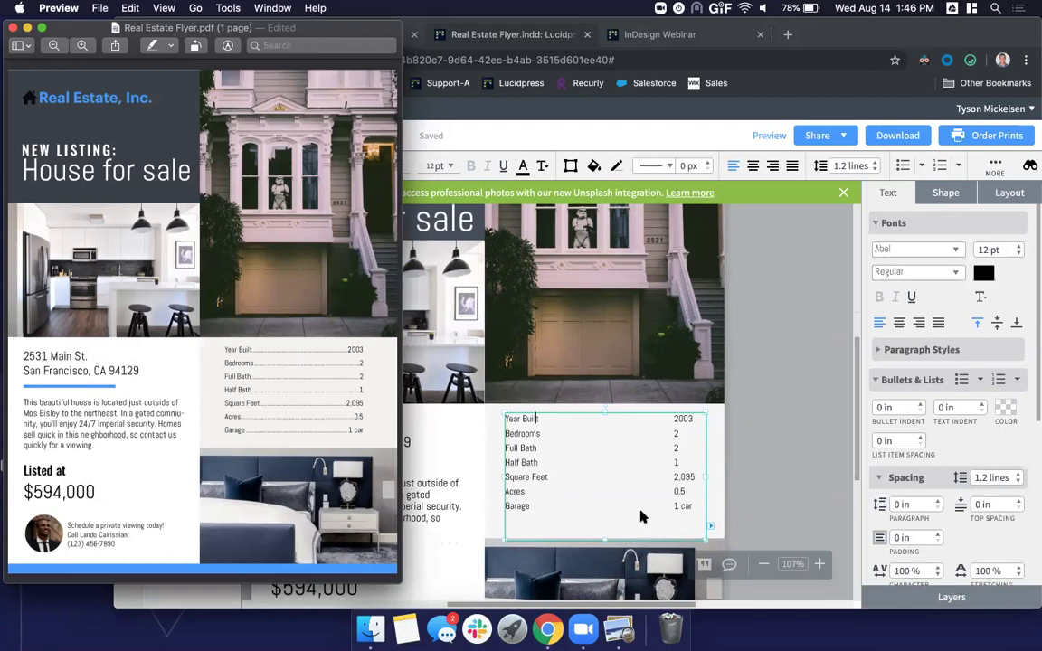
{"action": "left_click", "coordinate": [686, 419]}
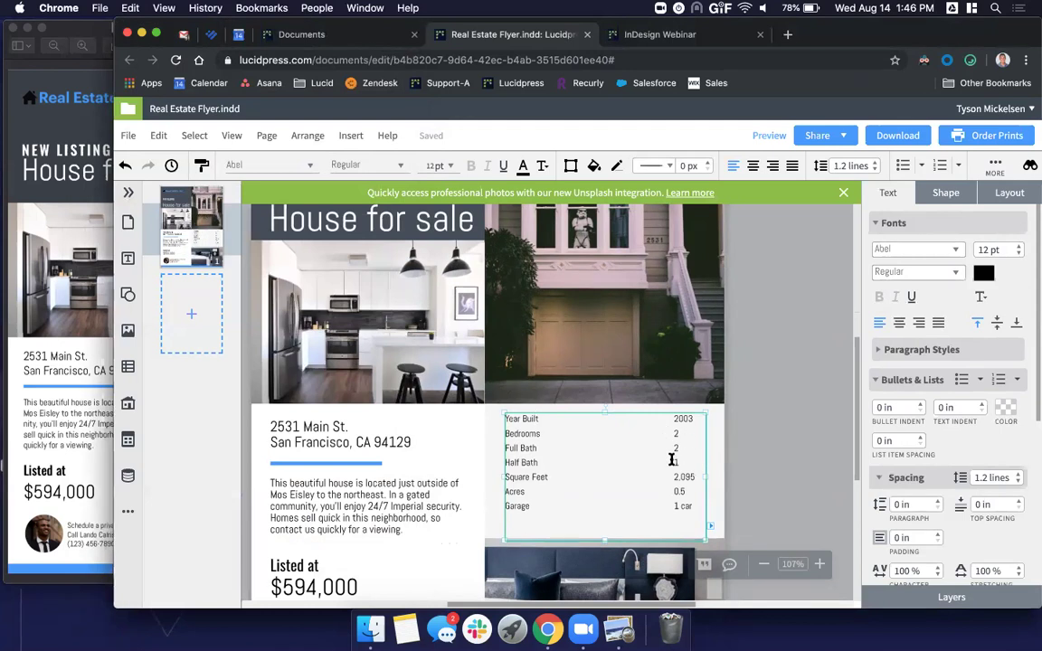
{"action": "left_click", "coordinate": [79, 322]}
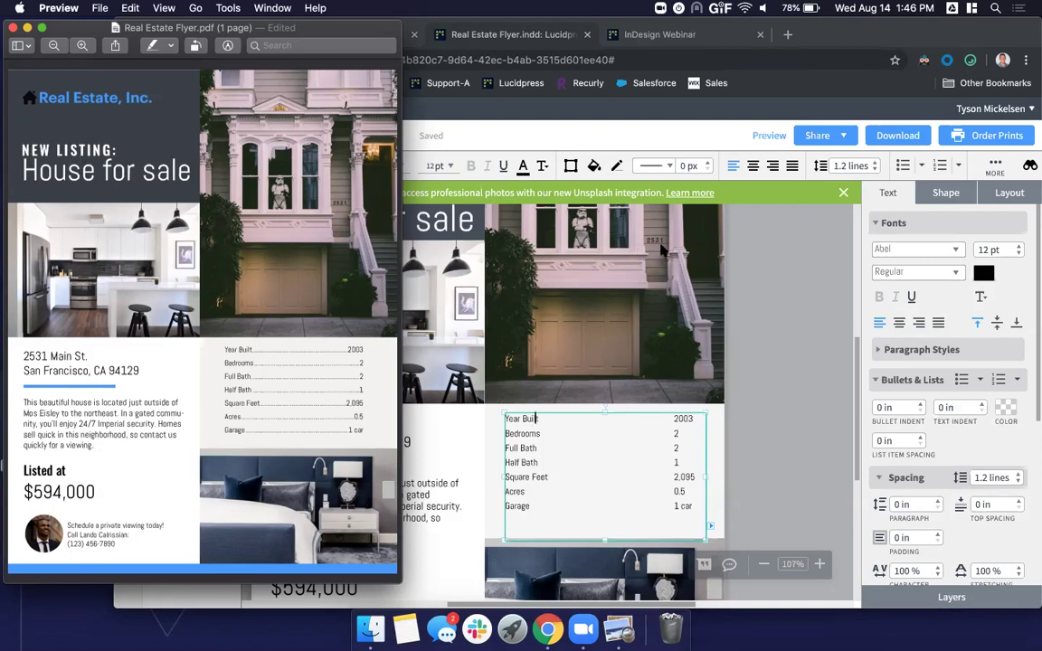
Step: Back in Lucidpress, set the line spacing of the "NEW LISTING: House for sale" heading to 0.6 lines and deselect it
{"action": "left_click", "coordinate": [676, 217]}
{"action": "scroll", "coordinate": [470, 293], "scroll_direction": "up", "scroll_amount": 3}
{"action": "scroll", "coordinate": [470, 294], "scroll_direction": "down", "scroll_amount": 3}
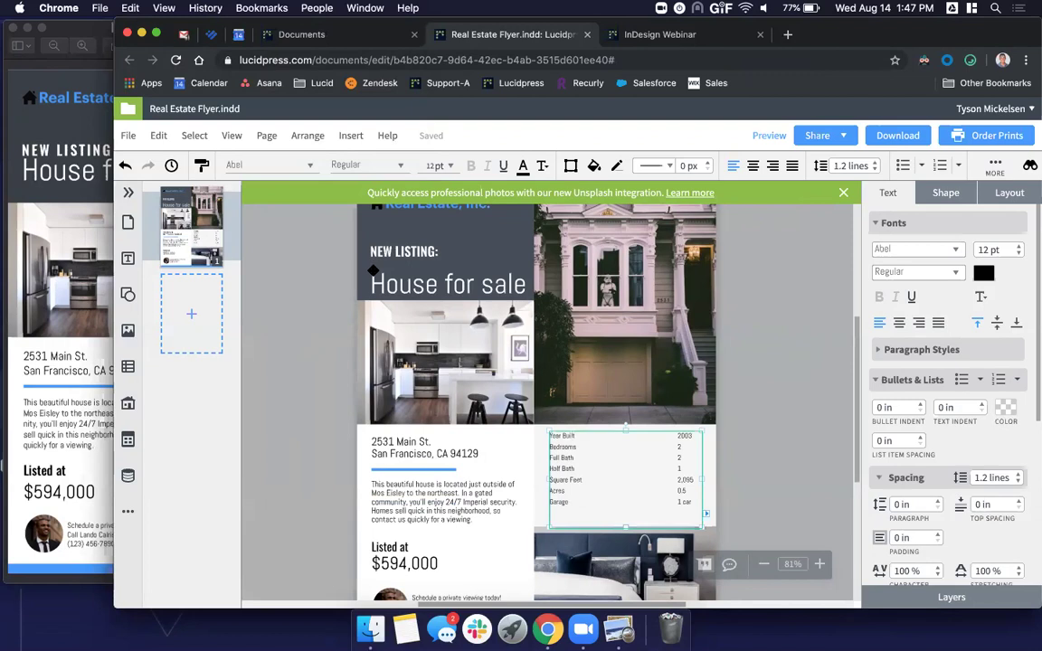
{"action": "scroll", "coordinate": [952, 459], "scroll_direction": "down", "scroll_amount": 3}
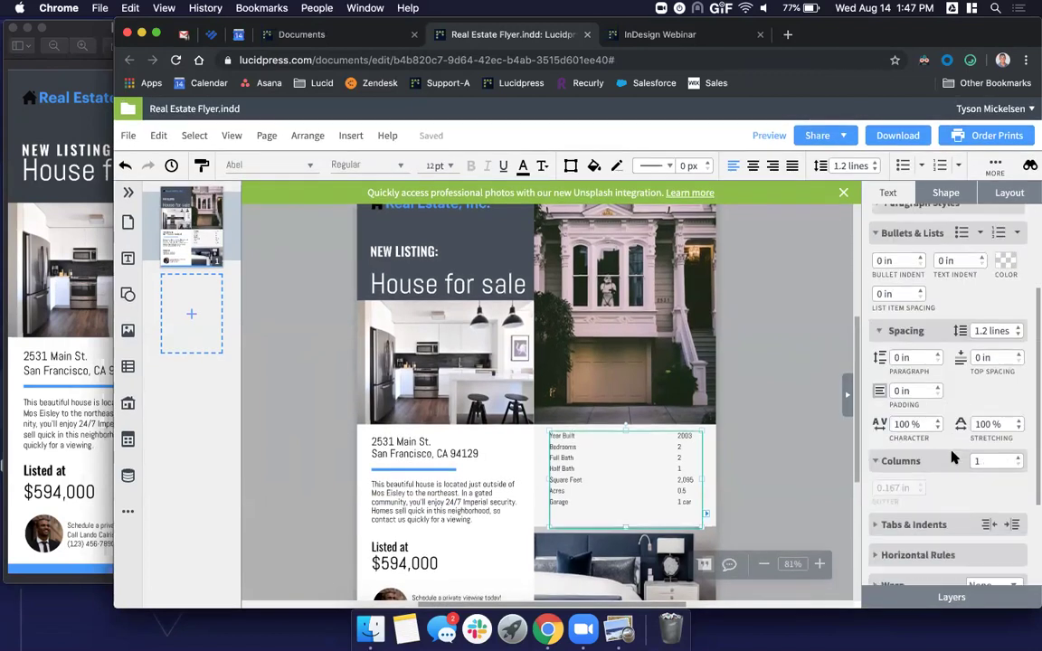
{"action": "scroll", "coordinate": [953, 458], "scroll_direction": "down", "scroll_amount": 1}
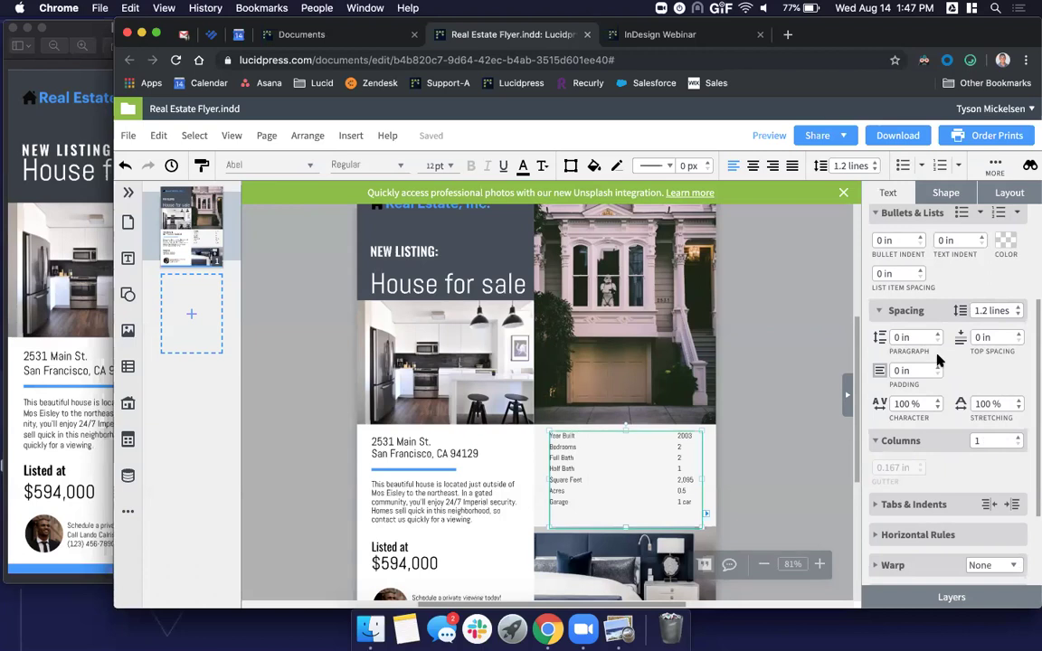
{"action": "left_click", "coordinate": [462, 278]}
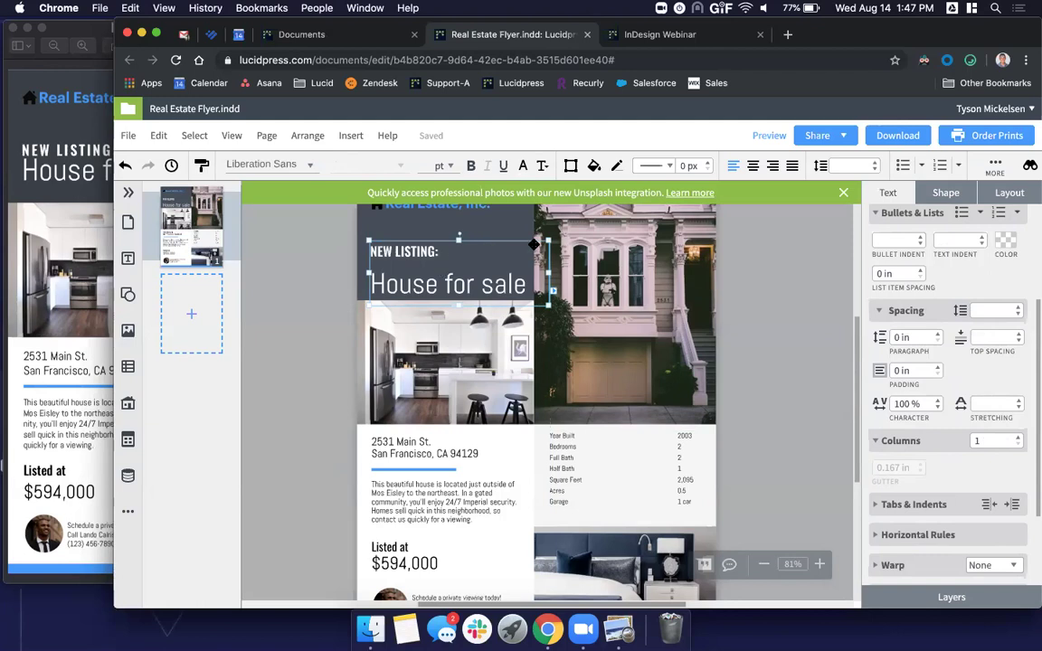
{"action": "left_click", "coordinate": [1018, 315]}
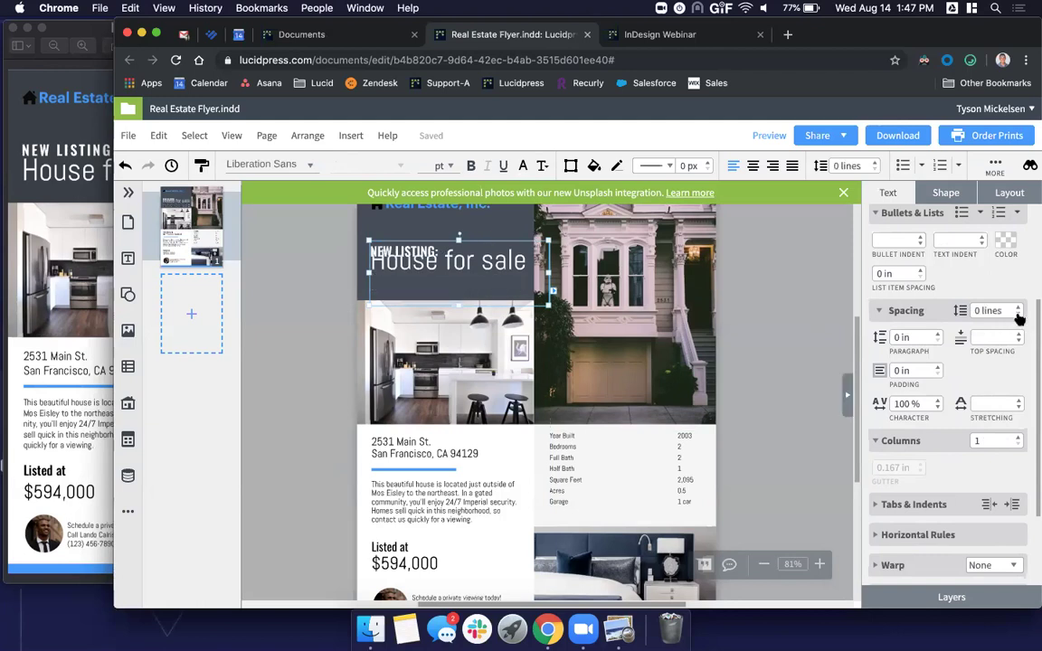
{"action": "left_click", "coordinate": [1018, 312]}
{"action": "left_click", "coordinate": [1018, 310]}
{"action": "left_click", "coordinate": [1018, 310]}
{"action": "left_click", "coordinate": [1018, 310]}
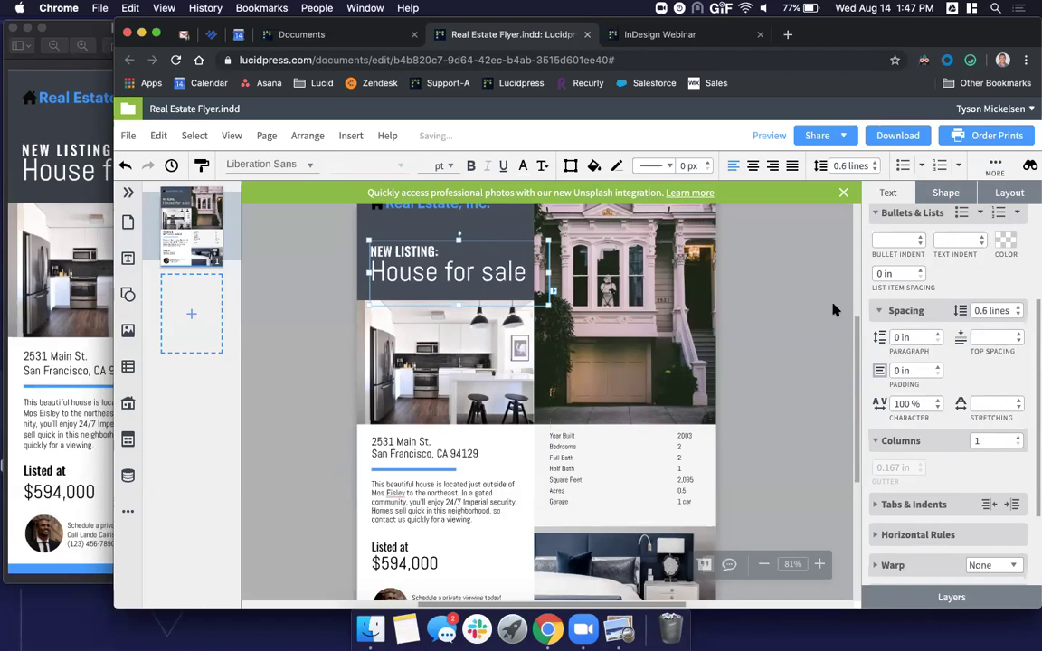
{"action": "left_click", "coordinate": [310, 351]}
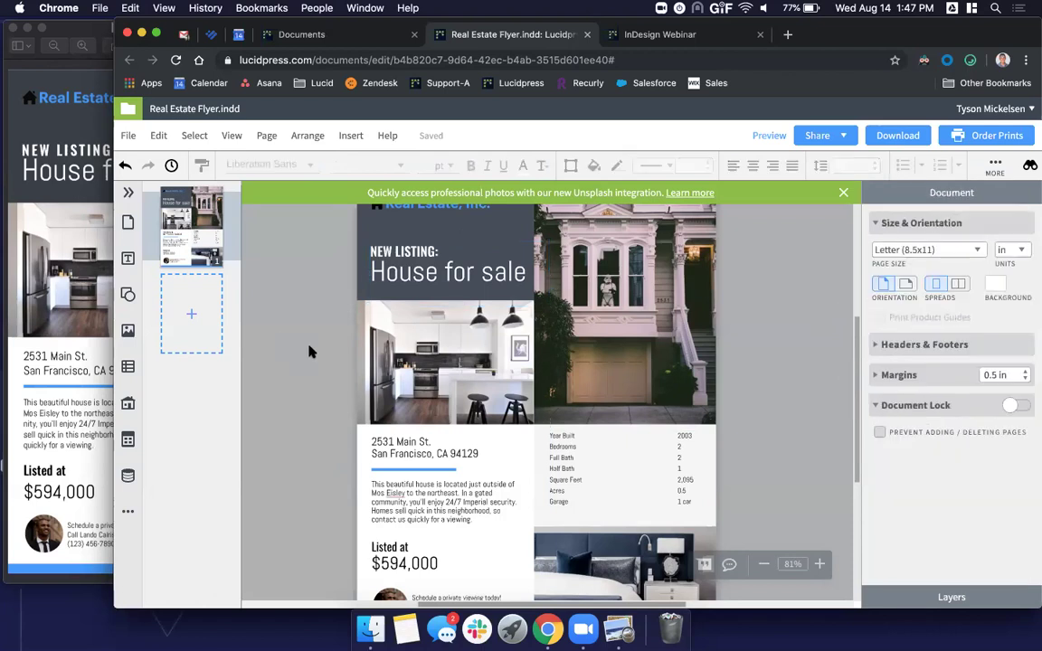
Step: Slightly increase the line spacing of the house description paragraph and set the property address block to 0.9 lines
{"action": "scroll", "coordinate": [310, 352], "scroll_direction": "down", "scroll_amount": 2}
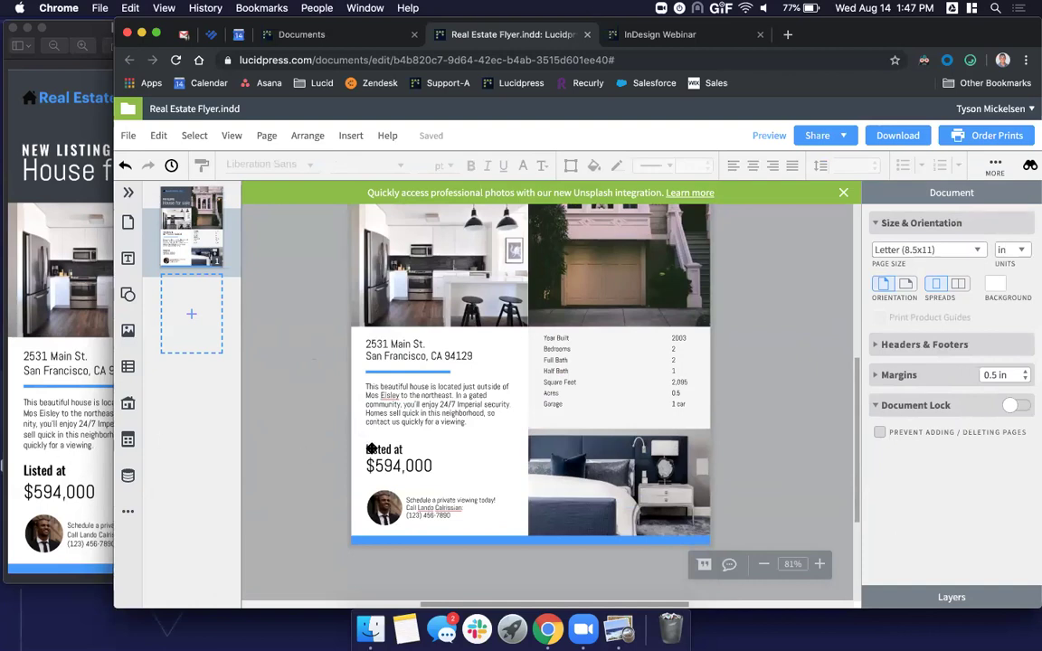
{"action": "left_click", "coordinate": [424, 419]}
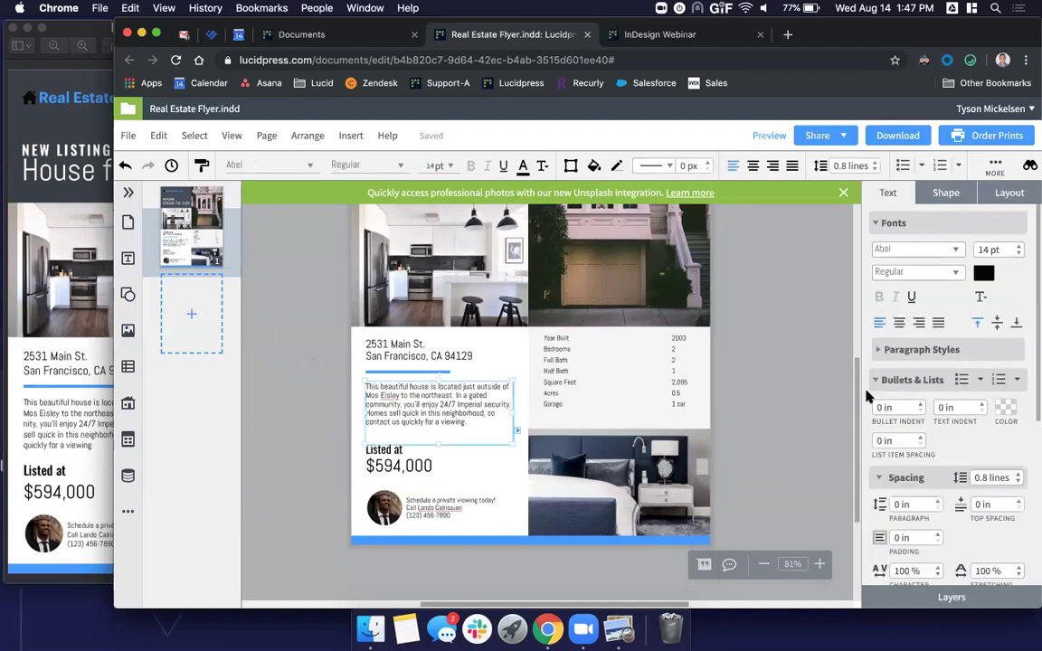
{"action": "left_click", "coordinate": [1018, 474]}
{"action": "left_click", "coordinate": [436, 344]}
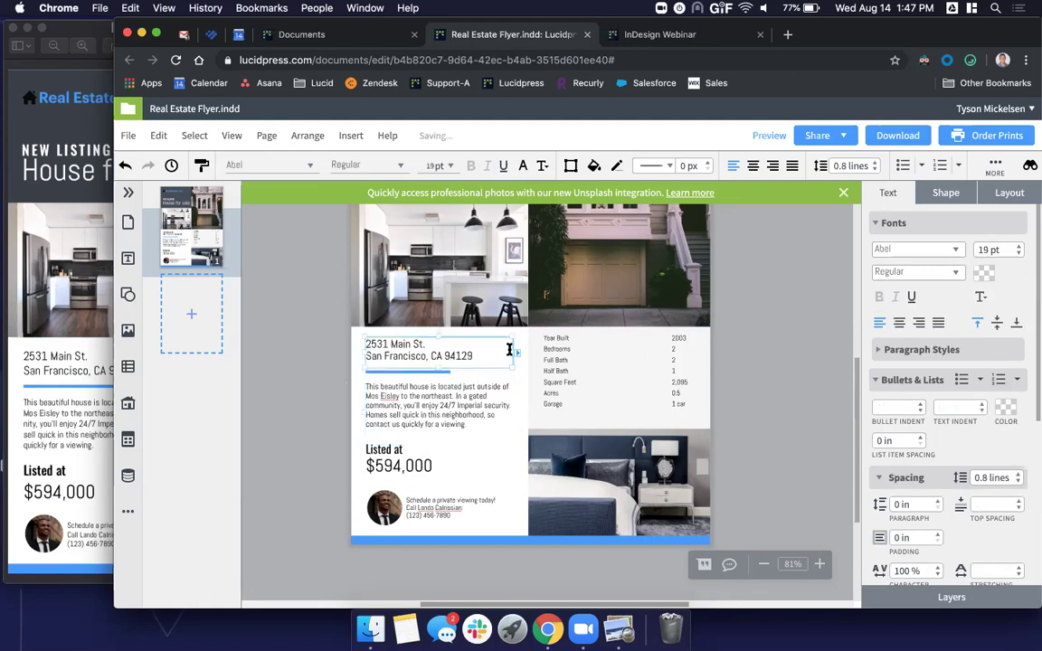
{"action": "left_click", "coordinate": [1019, 474]}
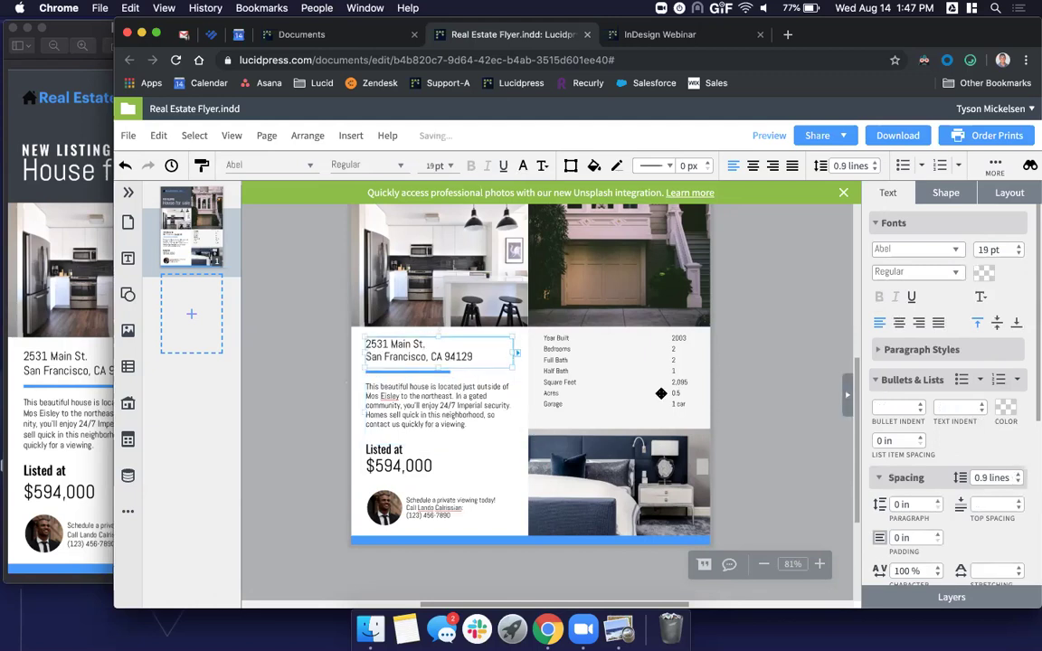
Step: Open the contact group holding the agent's portrait and the private-viewing text for editing
{"action": "left_click", "coordinate": [442, 504]}
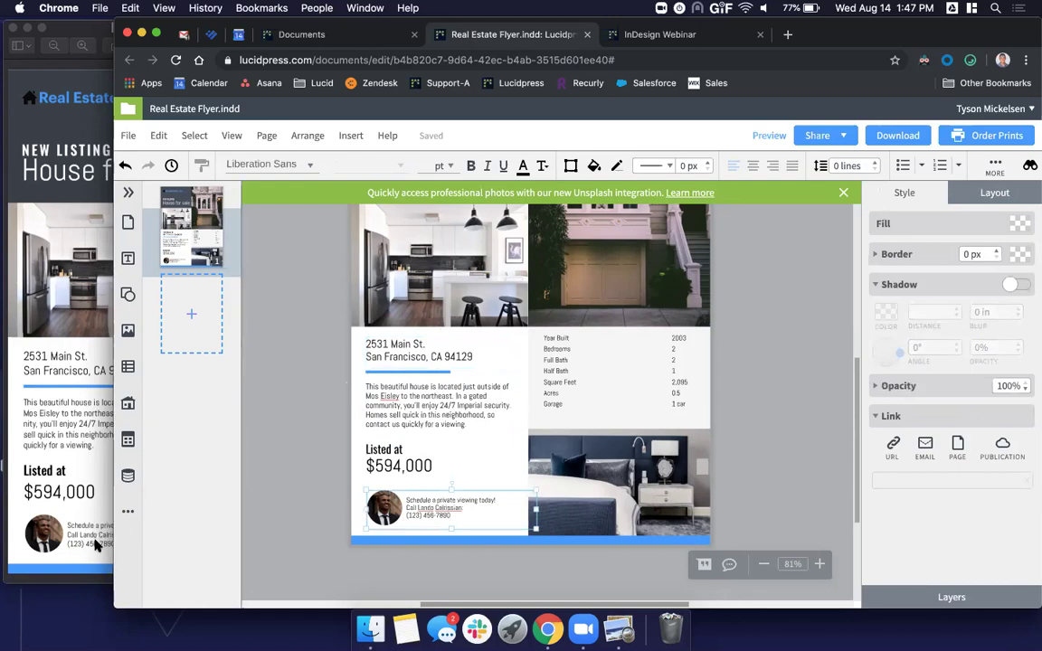
{"action": "scroll", "coordinate": [427, 538], "scroll_direction": "up", "scroll_amount": 5}
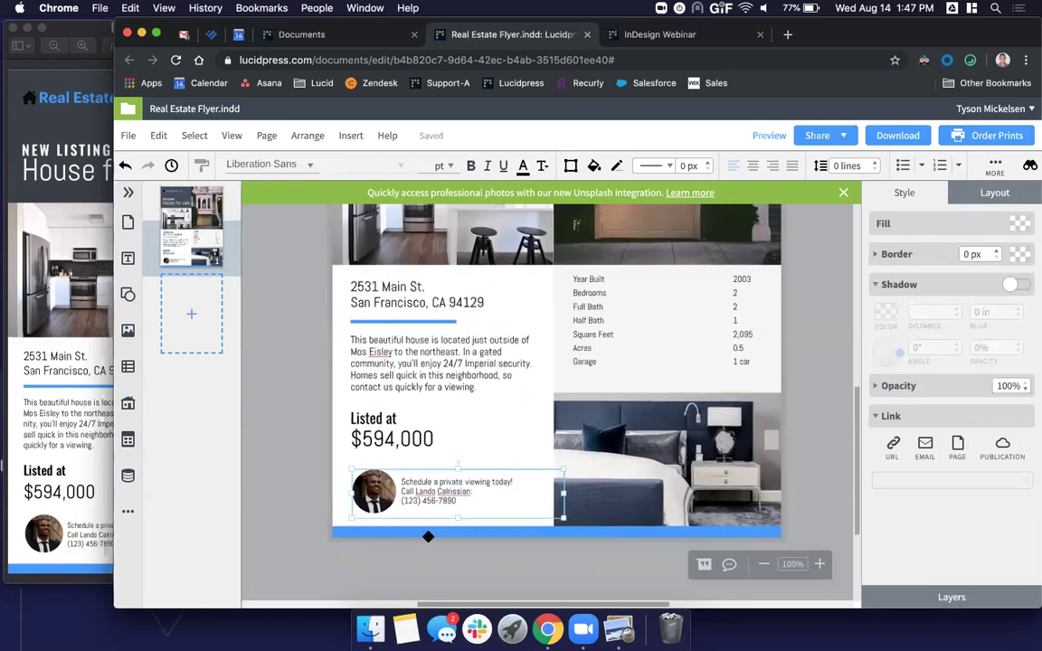
{"action": "scroll", "coordinate": [426, 535], "scroll_direction": "up", "scroll_amount": 4}
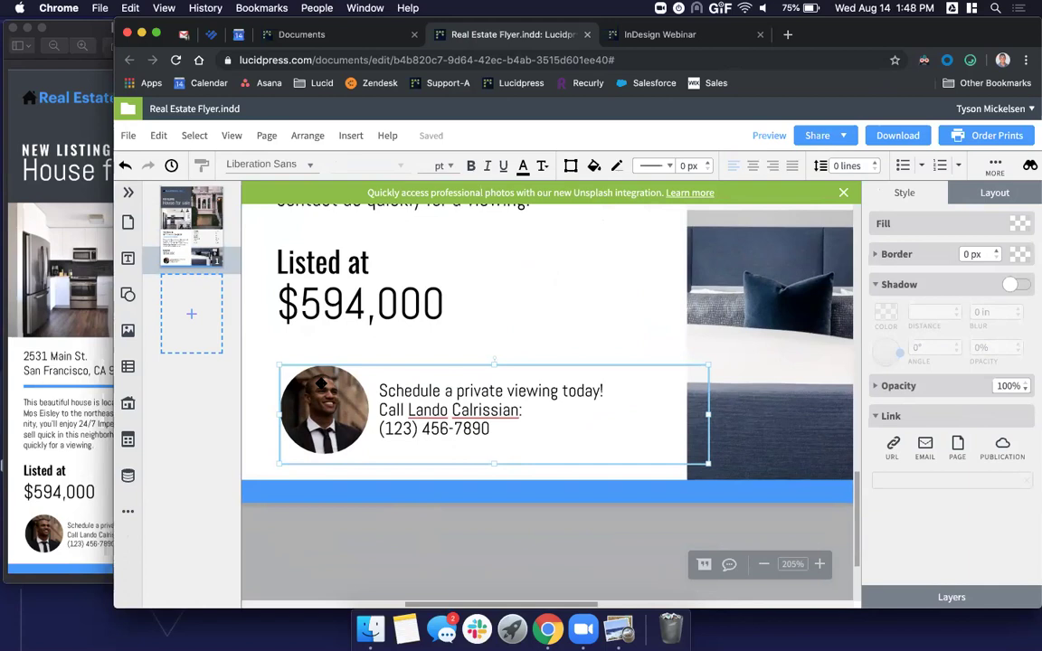
{"action": "left_click_drag", "start_coordinate": [320, 384], "coordinate": [327, 453]}
{"action": "double_click", "coordinate": [447, 423]}
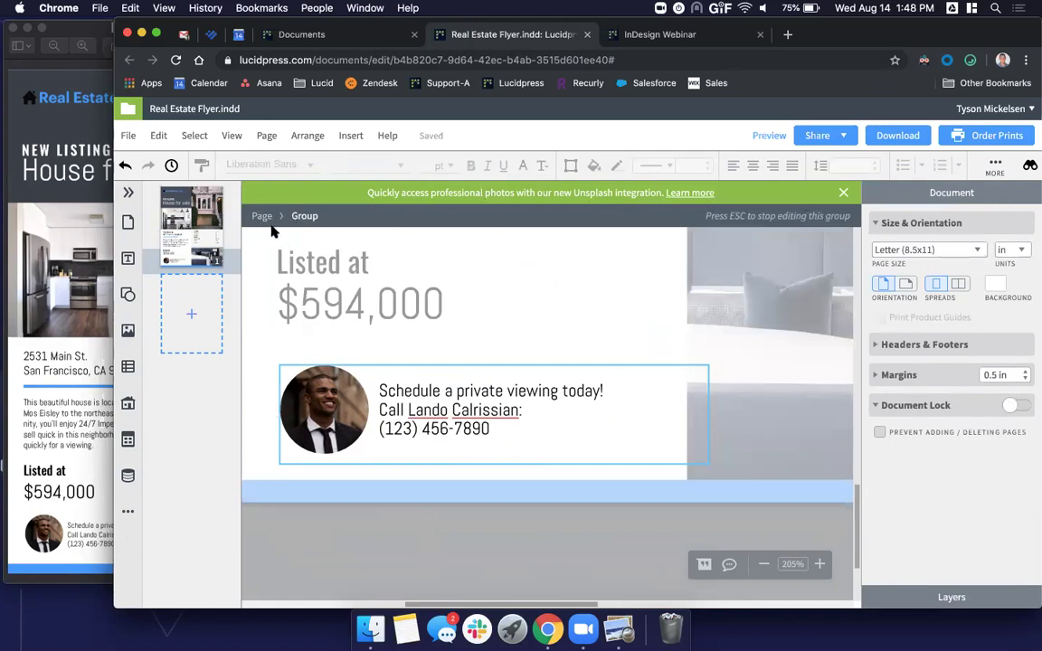
Step: Try to move the private-viewing text box slightly upward beside the portrait, undo the move, and leave the group
{"action": "left_click", "coordinate": [442, 427]}
{"action": "left_click", "coordinate": [442, 421]}
{"action": "left_click", "coordinate": [469, 422]}
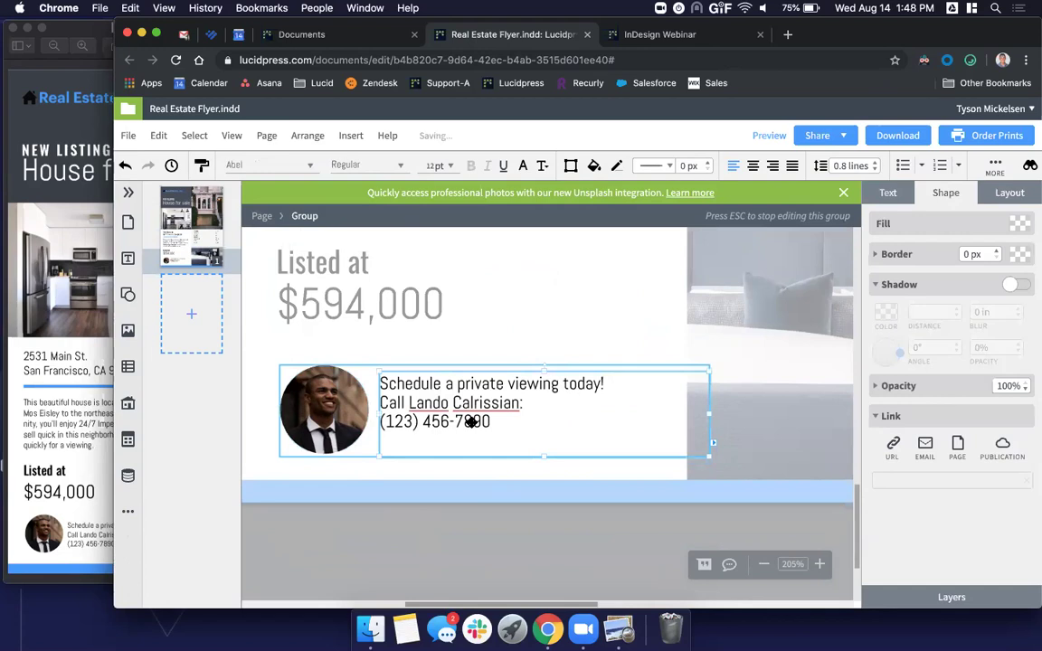
{"action": "key", "text": "super+z"}
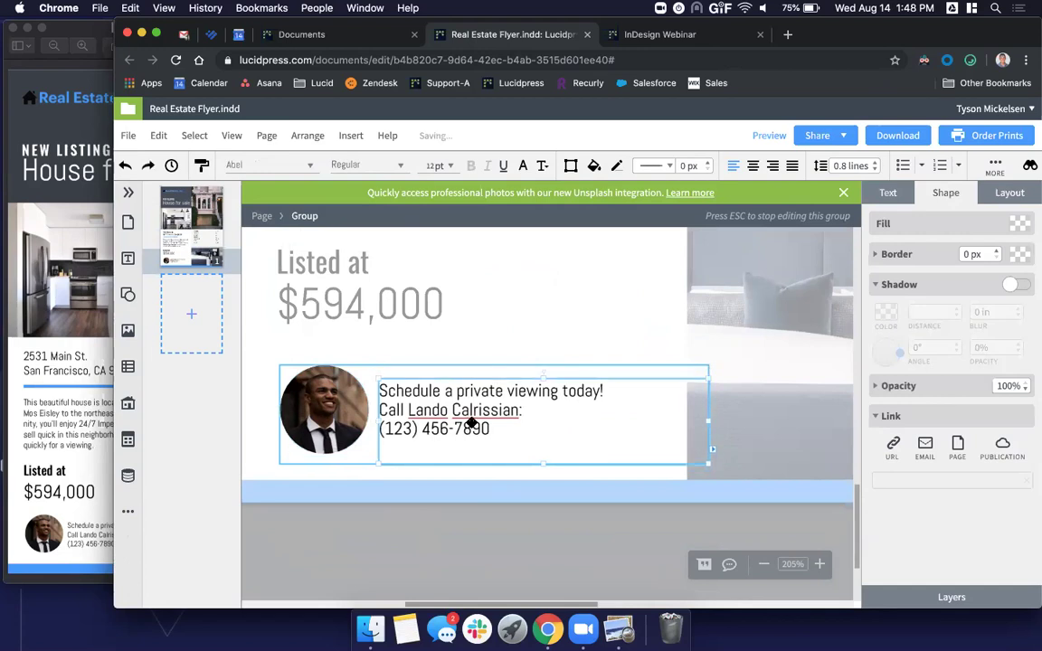
{"action": "left_click", "coordinate": [502, 349]}
{"action": "left_click", "coordinate": [438, 390]}
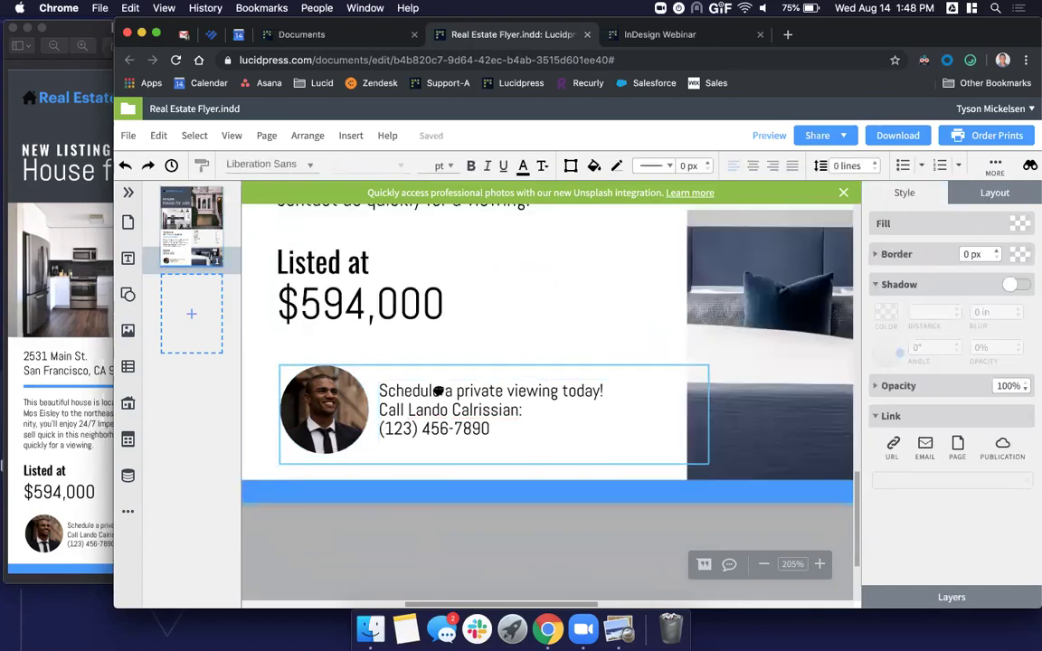
Step: Ungroup the contact block that combines the agent's portrait and the private-viewing text, and deselect it
{"action": "right_click", "coordinate": [438, 390]}
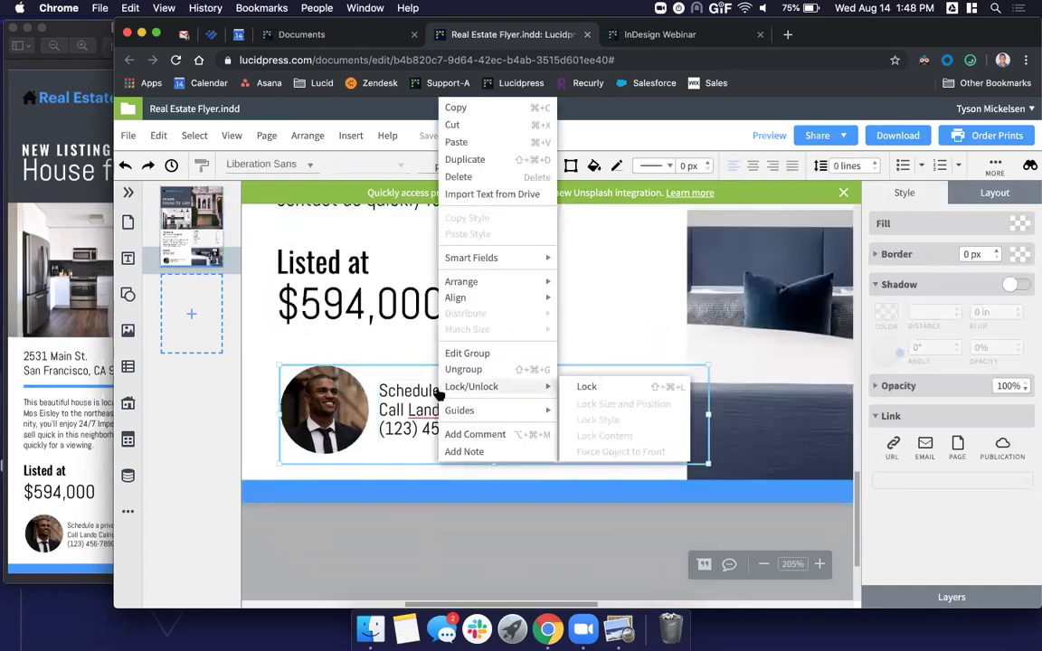
{"action": "left_click", "coordinate": [489, 370]}
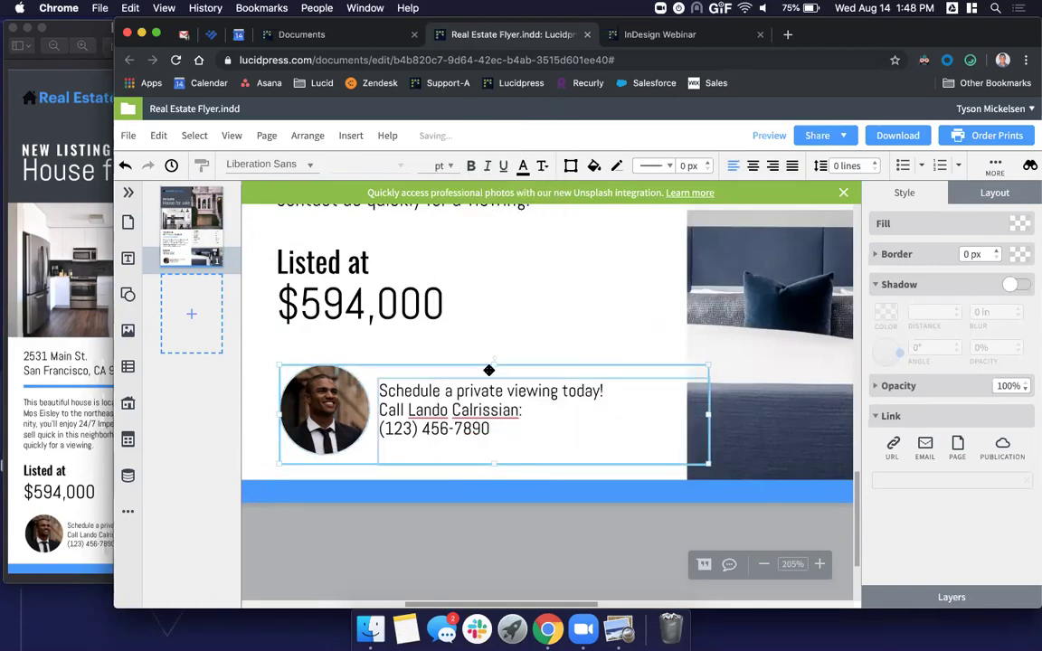
{"action": "left_click", "coordinate": [471, 541]}
Step: Slightly increase the line spacing of the private-viewing text box beside the portrait and deselect it
{"action": "scroll", "coordinate": [471, 541], "scroll_direction": "down", "scroll_amount": 3}
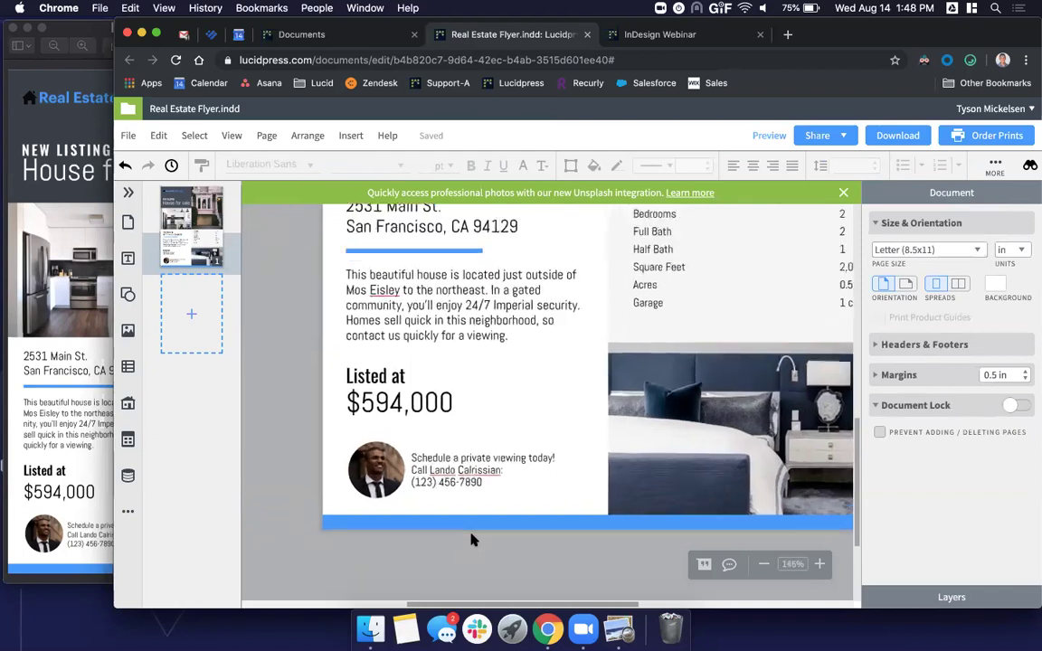
{"action": "scroll", "coordinate": [471, 540], "scroll_direction": "down", "scroll_amount": 2}
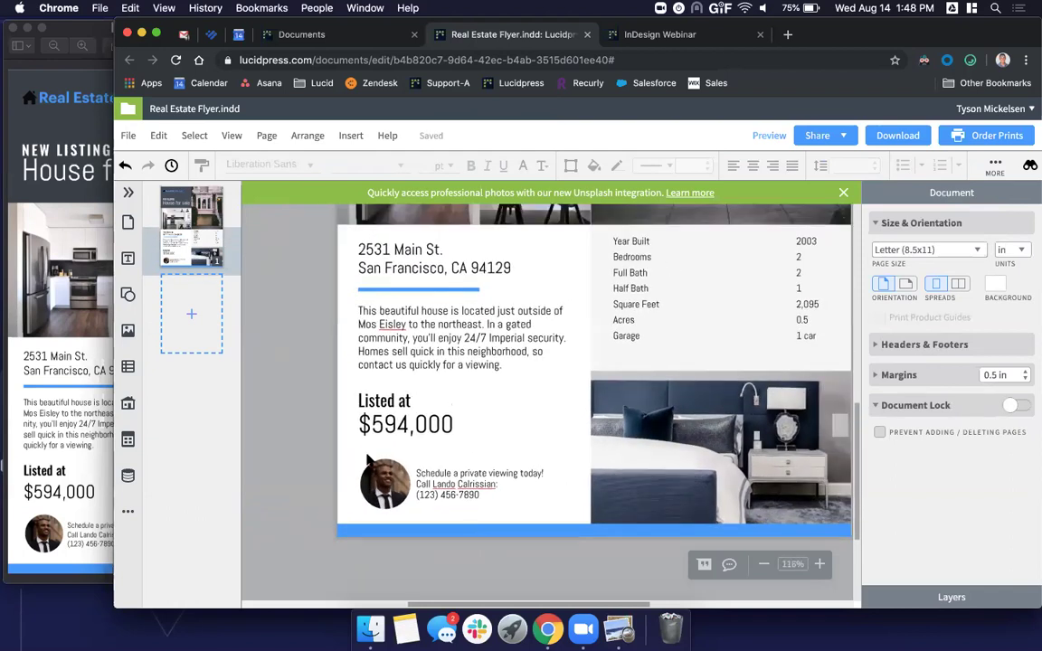
{"action": "left_click", "coordinate": [426, 480]}
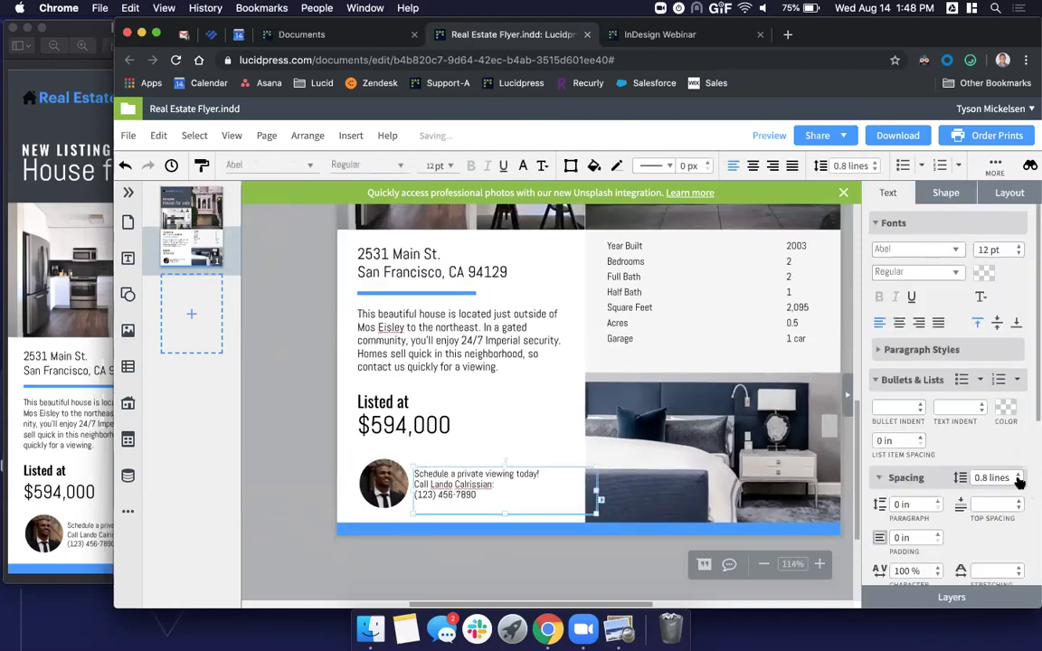
{"action": "left_click", "coordinate": [461, 551]}
{"action": "scroll", "coordinate": [461, 551], "scroll_direction": "down", "scroll_amount": 1}
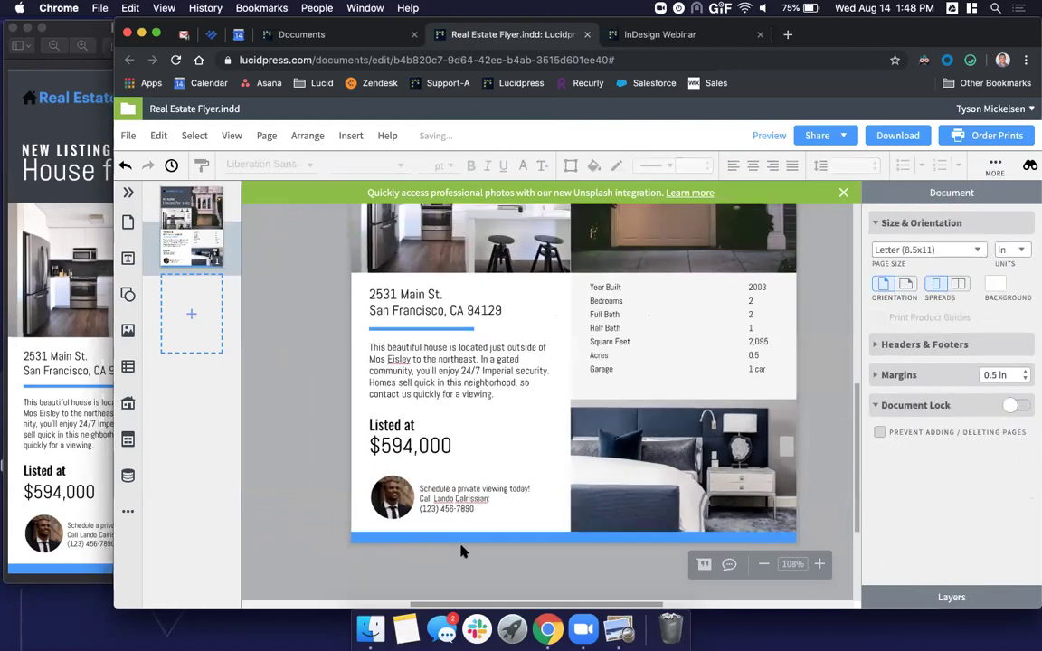
{"action": "scroll", "coordinate": [461, 551], "scroll_direction": "down", "scroll_amount": 5}
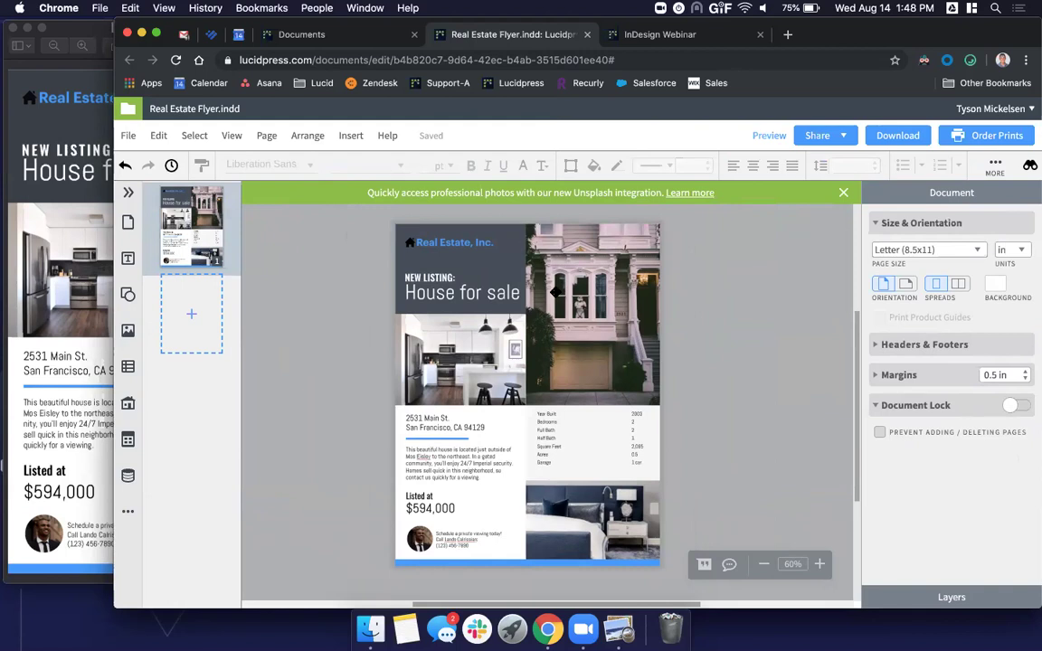
{"action": "left_click", "coordinate": [453, 283]}
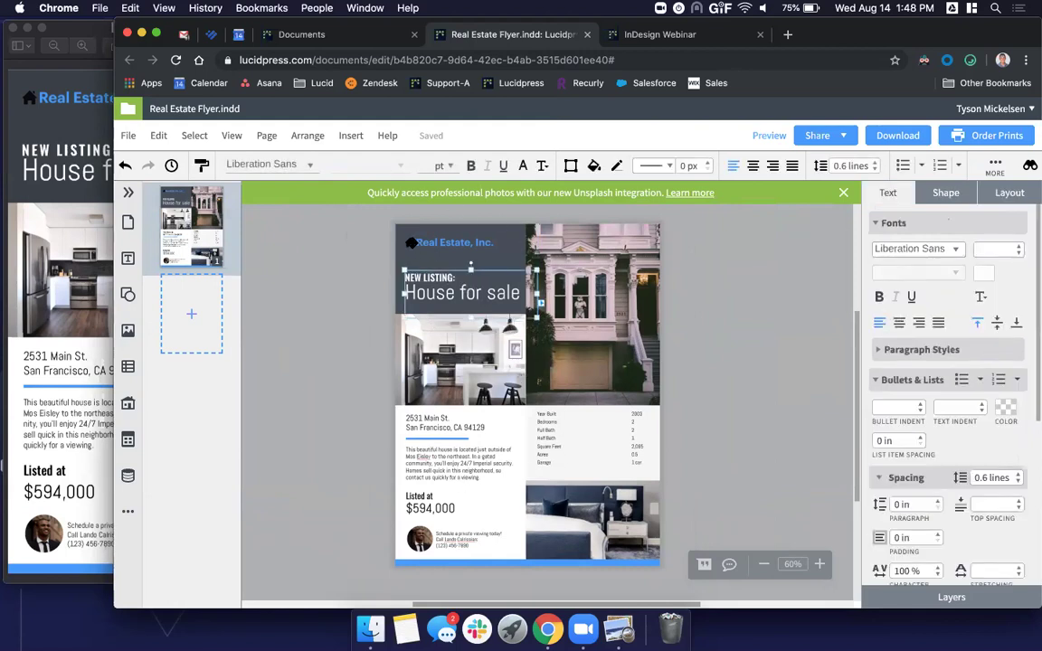
{"action": "left_click", "coordinate": [409, 241]}
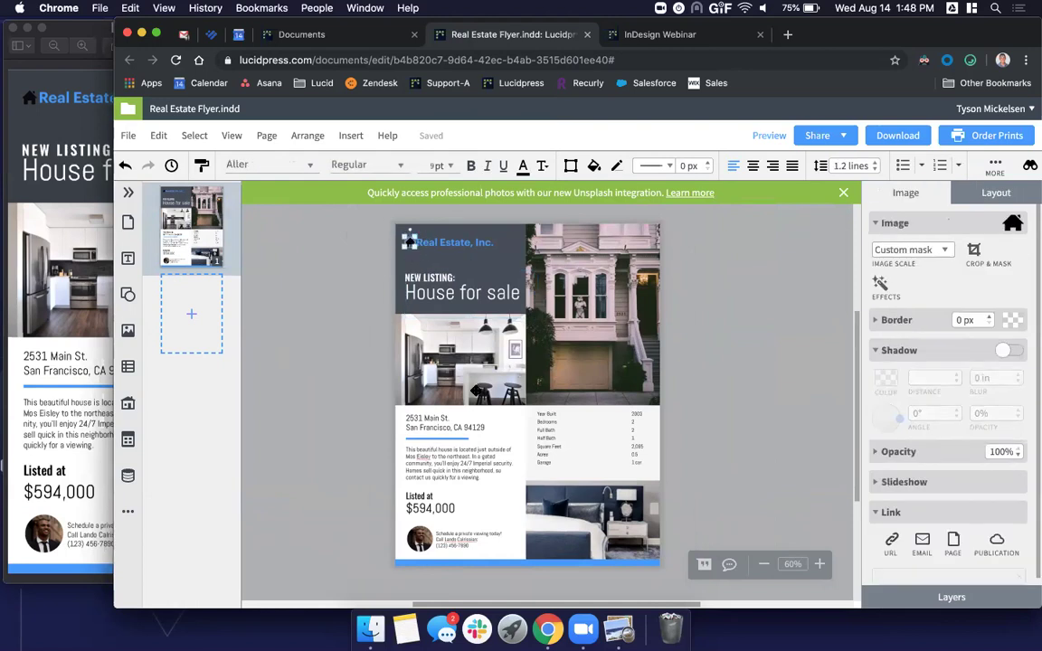
{"action": "left_click", "coordinate": [756, 473]}
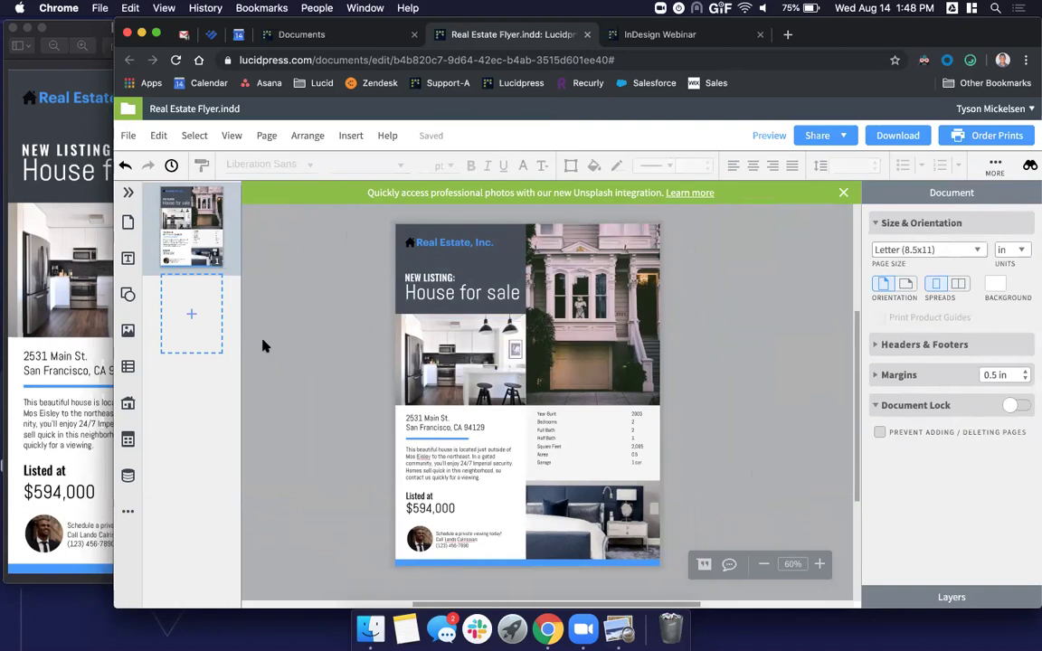
Step: Switch to Preview, quit it to close the original flyer PDF, and widen the browser window to fill the freed screen space
{"action": "left_click", "coordinate": [40, 260]}
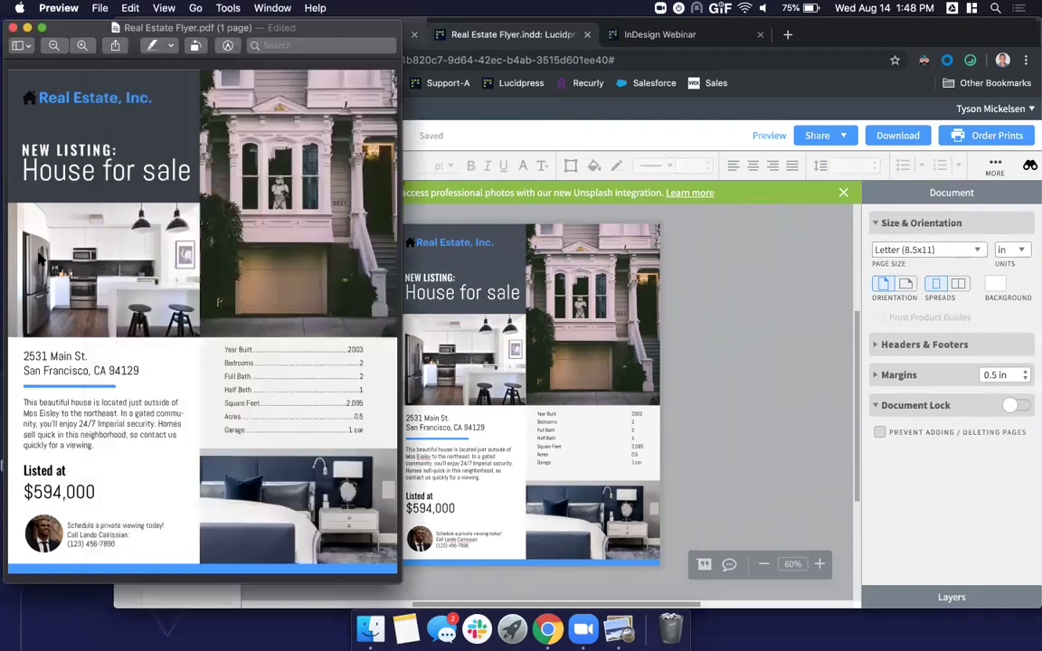
{"action": "key", "text": "super+q"}
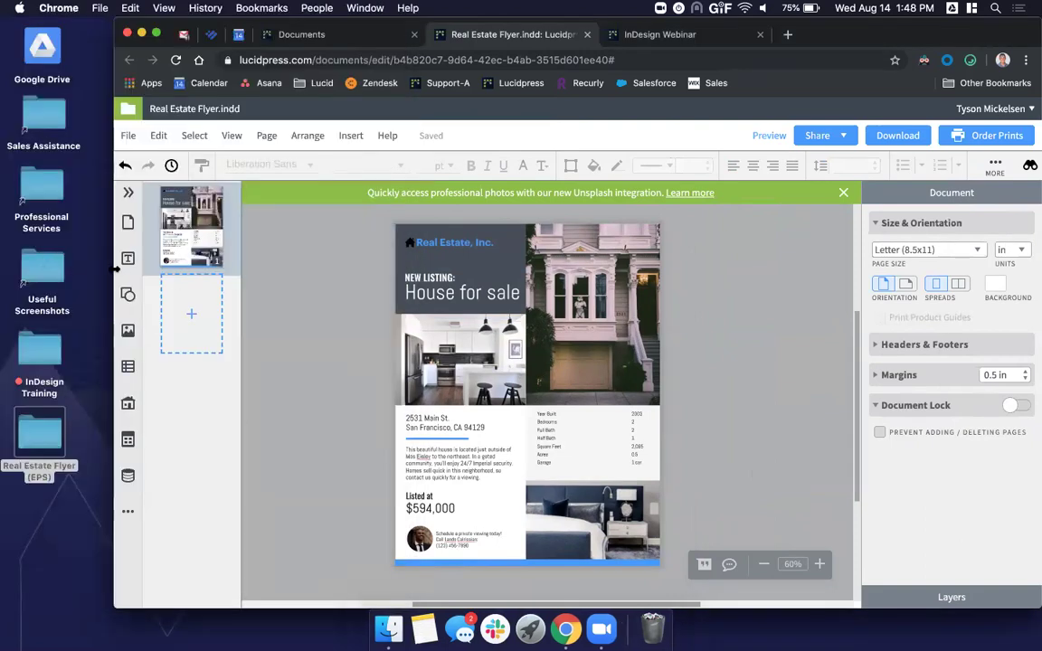
{"action": "left_click_drag", "start_coordinate": [113, 272], "coordinate": [2, 264]}
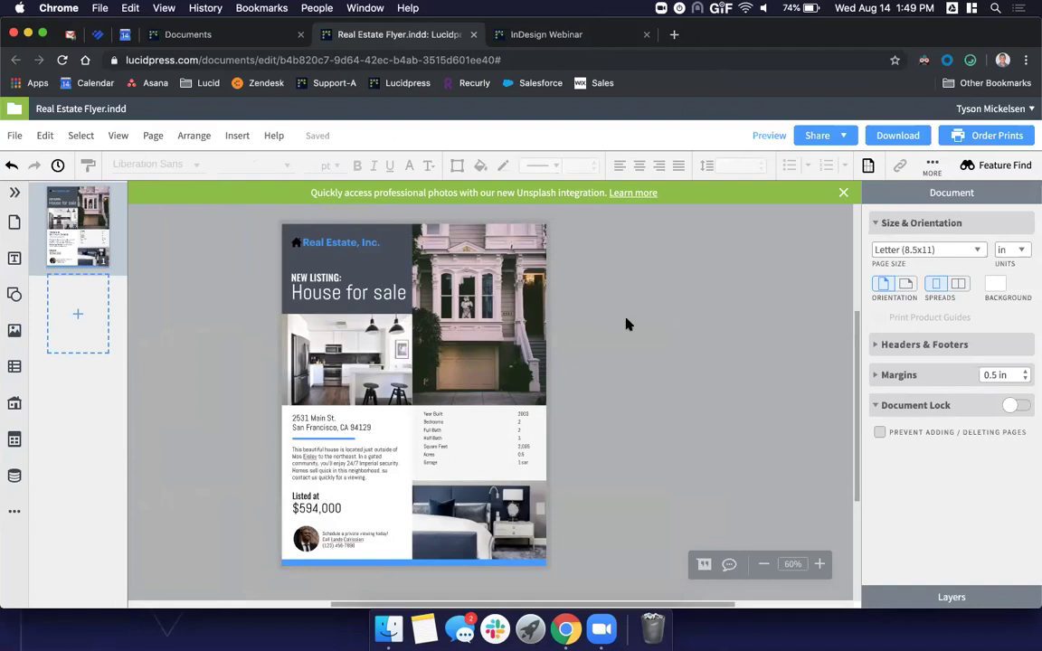
Step: Select the address, description, price, contact, heading and property details text boxes together, and clear the selection without changing their spacing
{"action": "left_click", "coordinate": [331, 422]}
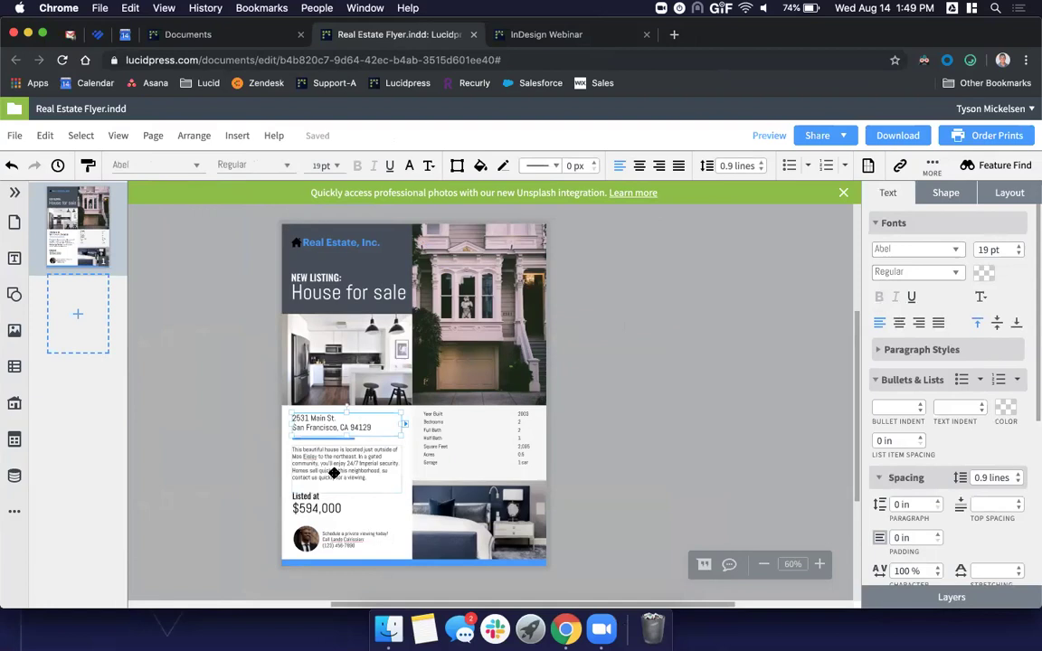
{"action": "left_click", "coordinate": [333, 474], "text": "shift"}
{"action": "left_click", "coordinate": [327, 511], "text": "shift"}
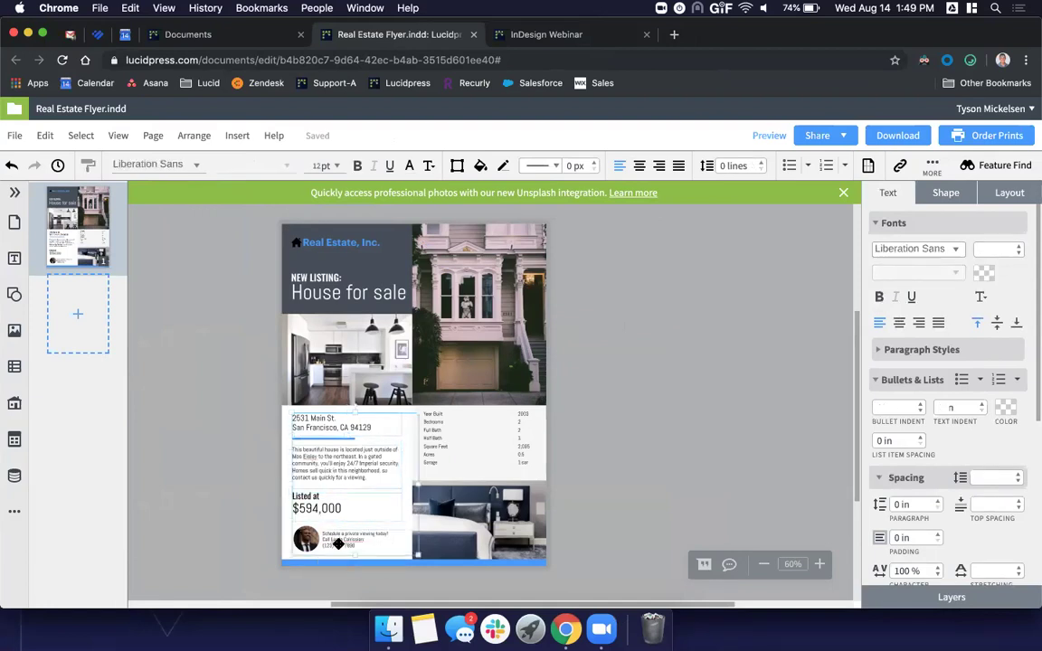
{"action": "left_click", "coordinate": [355, 294], "text": "shift"}
{"action": "left_click", "coordinate": [453, 429], "text": "shift"}
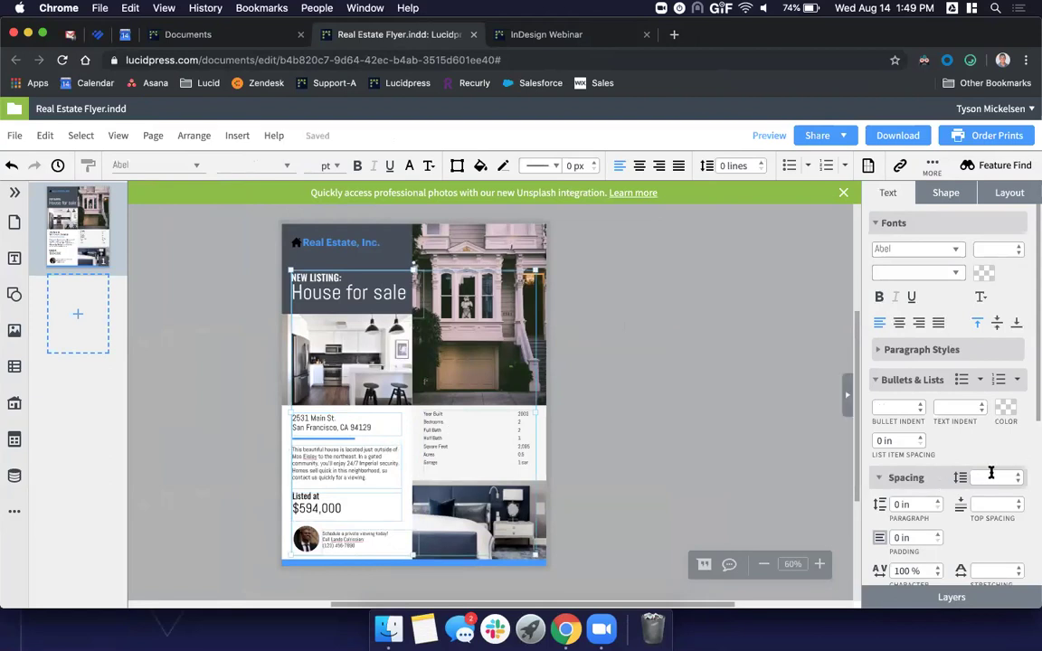
{"action": "left_click", "coordinate": [701, 312]}
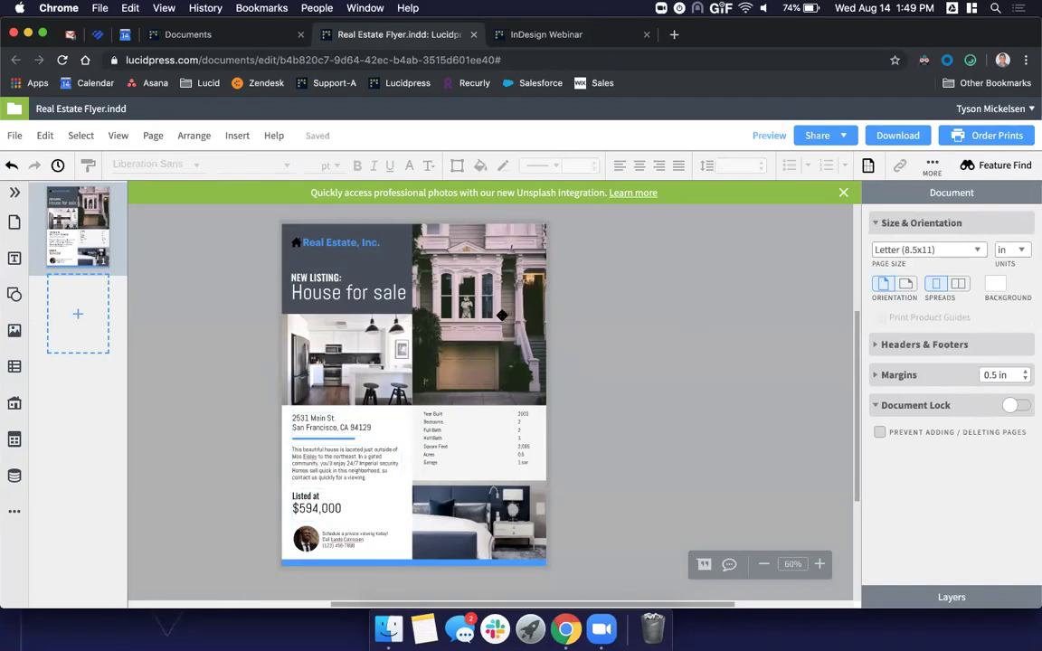
Step: Select every object on the flyer page, bring up the grouping and locking options, and dismiss them without applying any
{"action": "scroll", "coordinate": [501, 315], "scroll_direction": "down", "scroll_amount": 3}
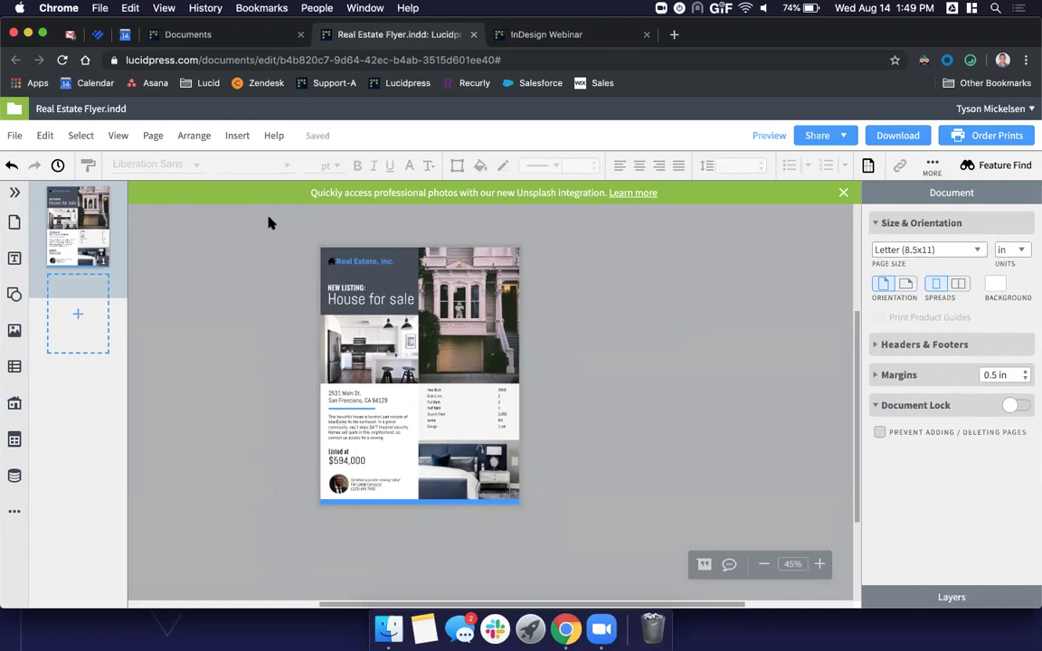
{"action": "left_click_drag", "start_coordinate": [280, 223], "coordinate": [547, 540]}
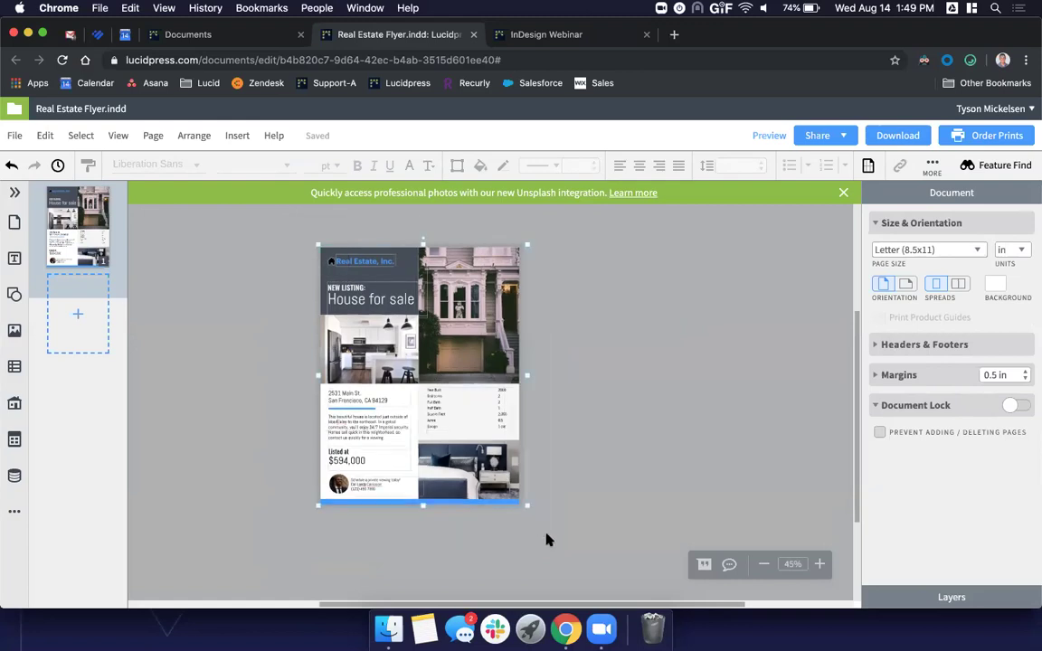
{"action": "right_click", "coordinate": [467, 335]}
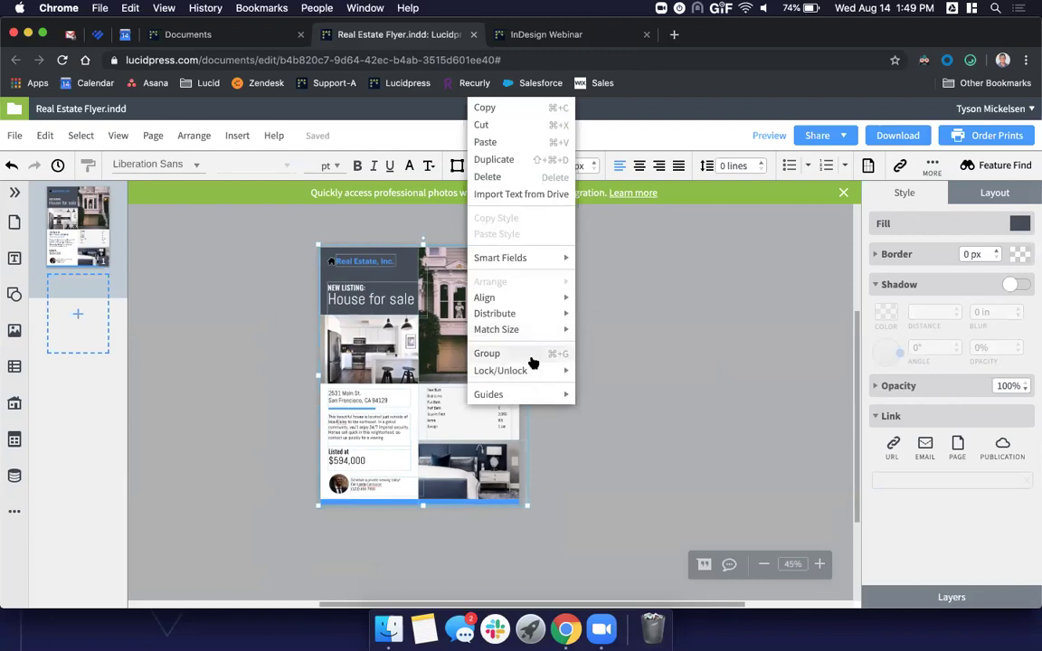
{"action": "left_click", "coordinate": [630, 496]}
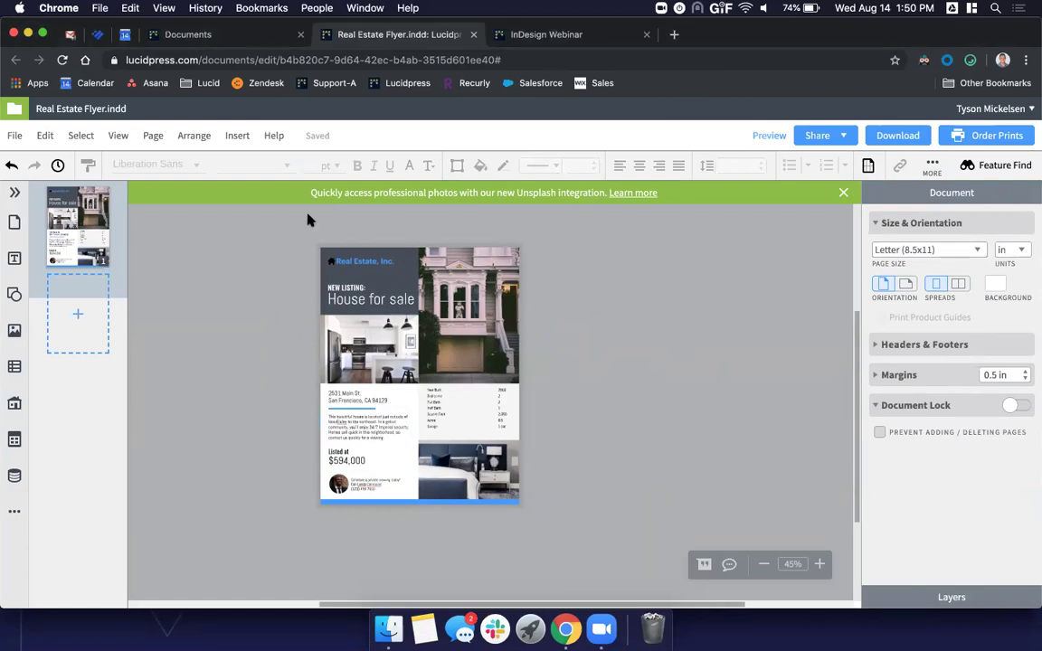
Step: Open the Hotkey Reference and review its shortcuts for the canvas, grouping, locking, layer order, text editing and file operations
{"action": "left_click", "coordinate": [275, 137]}
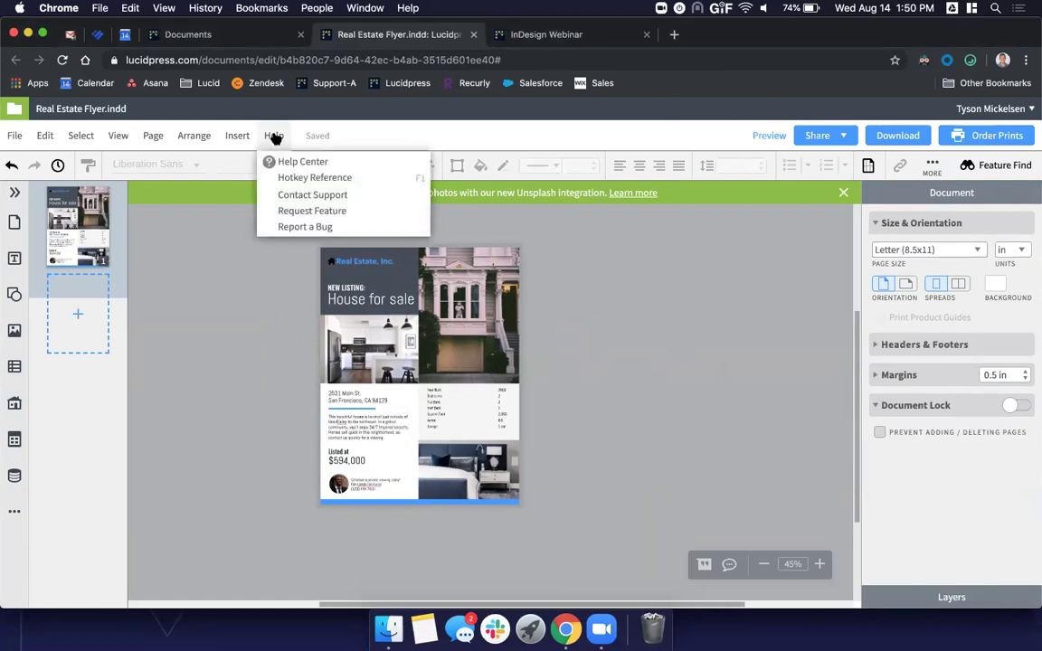
{"action": "left_click", "coordinate": [299, 184]}
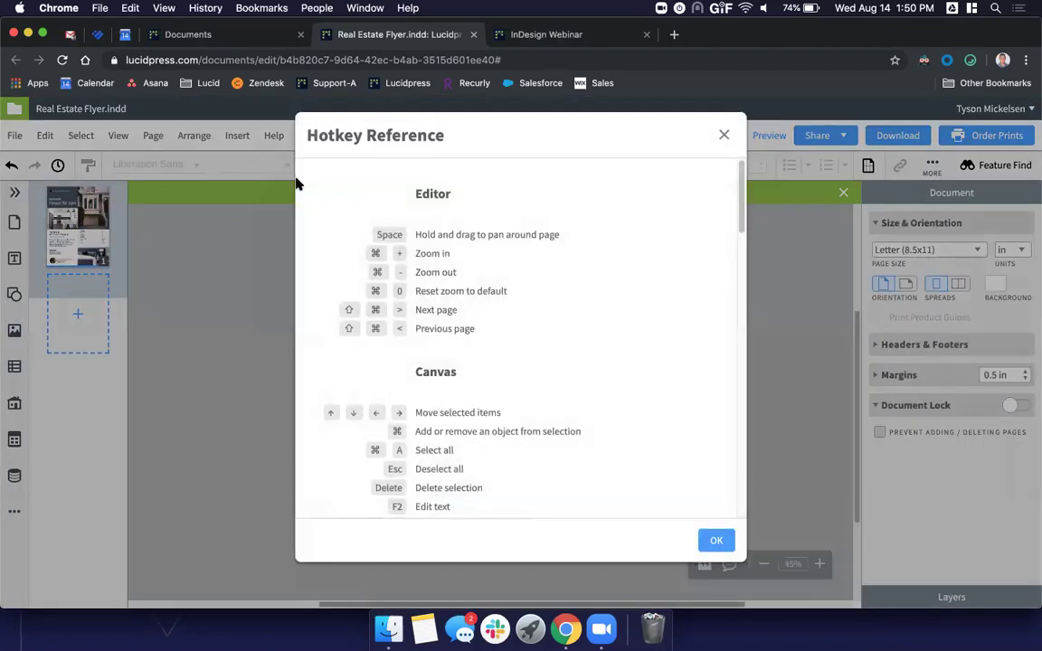
{"action": "scroll", "coordinate": [477, 366], "scroll_direction": "down", "scroll_amount": 5}
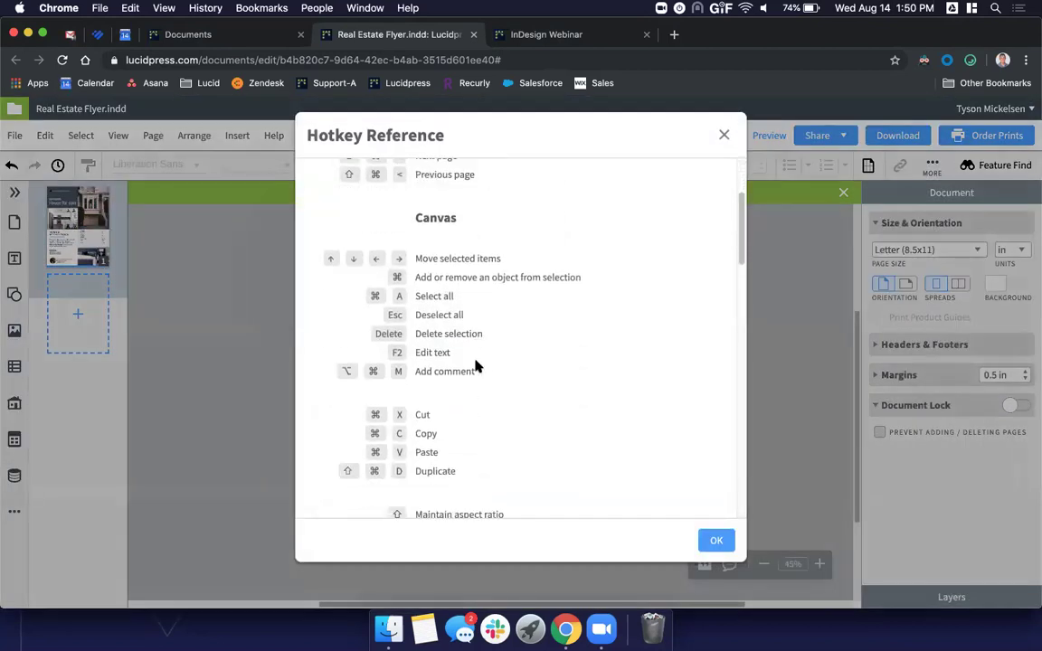
{"action": "scroll", "coordinate": [477, 365], "scroll_direction": "down", "scroll_amount": 3}
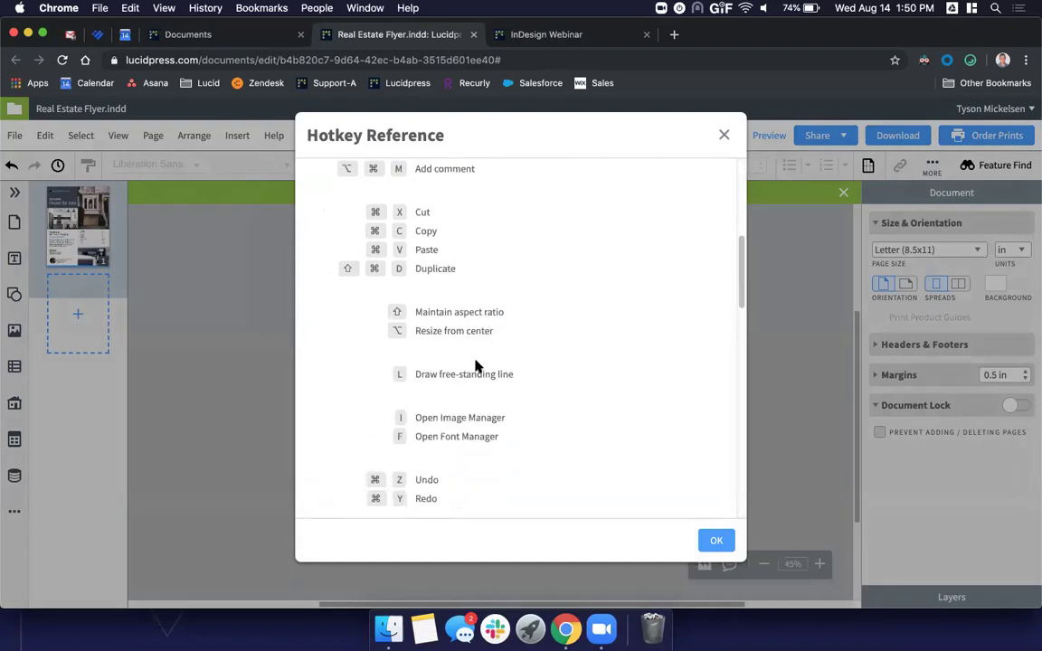
{"action": "scroll", "coordinate": [477, 366], "scroll_direction": "down", "scroll_amount": 6}
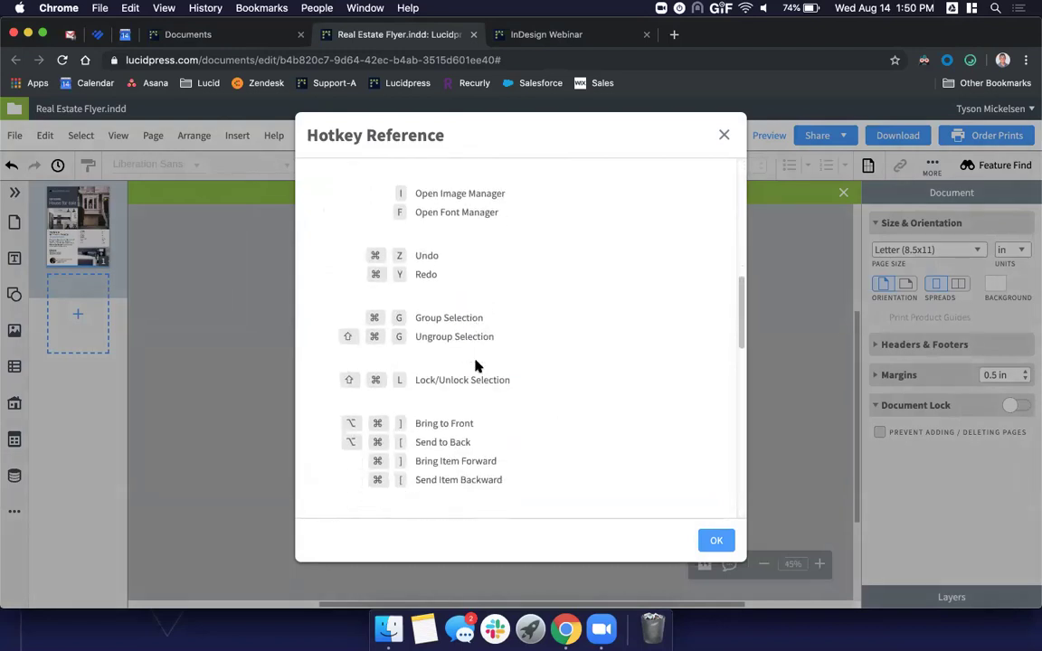
{"action": "scroll", "coordinate": [477, 366], "scroll_direction": "down", "scroll_amount": 4}
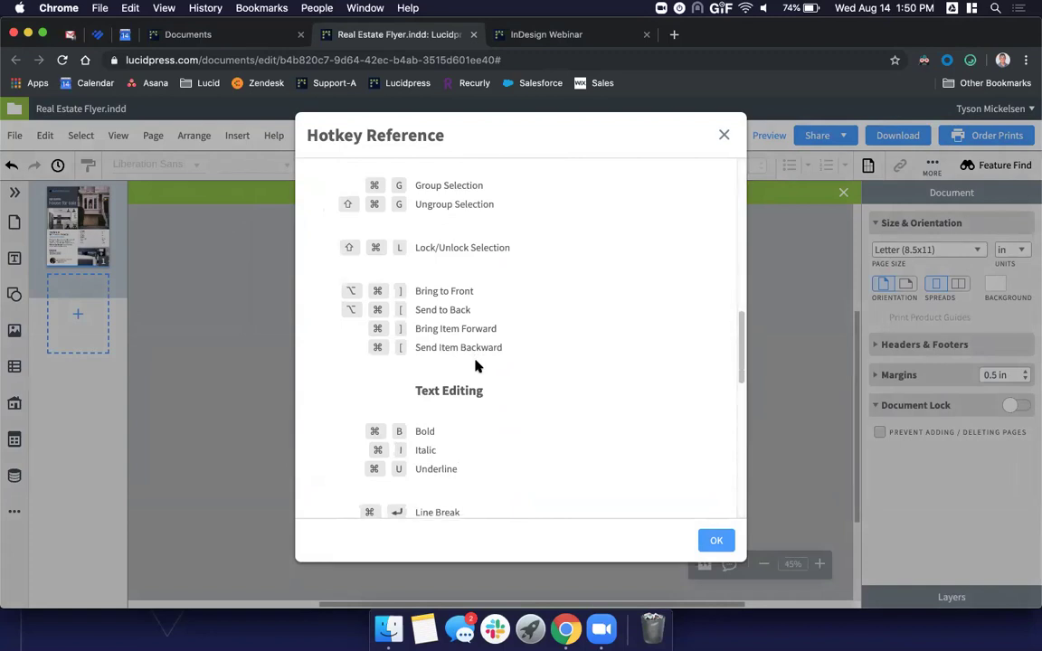
{"action": "scroll", "coordinate": [477, 366], "scroll_direction": "down", "scroll_amount": 4}
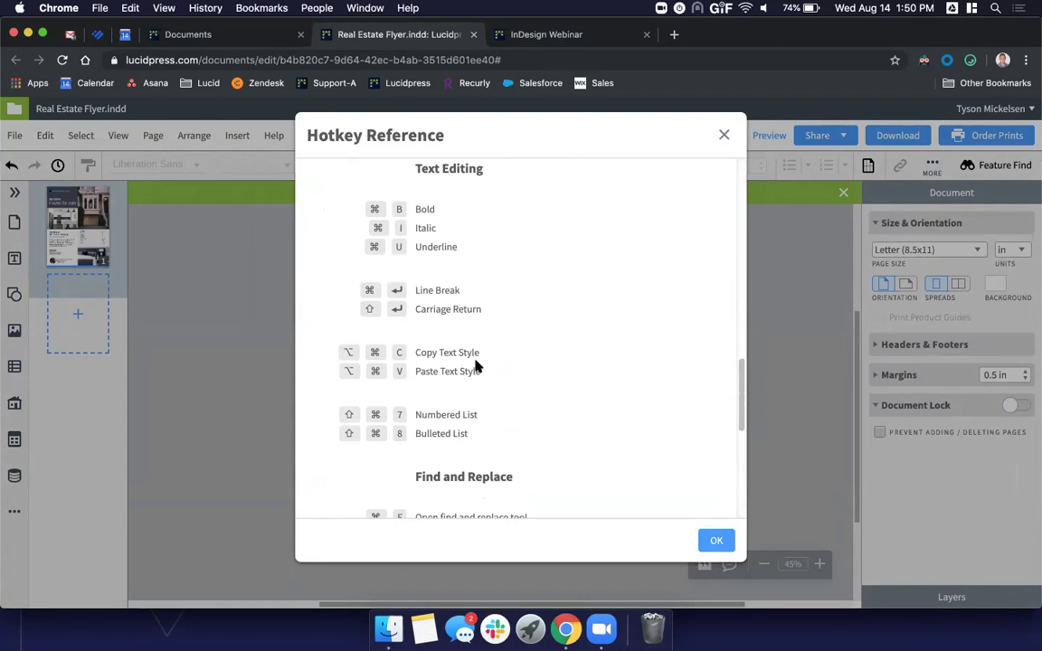
{"action": "scroll", "coordinate": [476, 365], "scroll_direction": "down", "scroll_amount": 2}
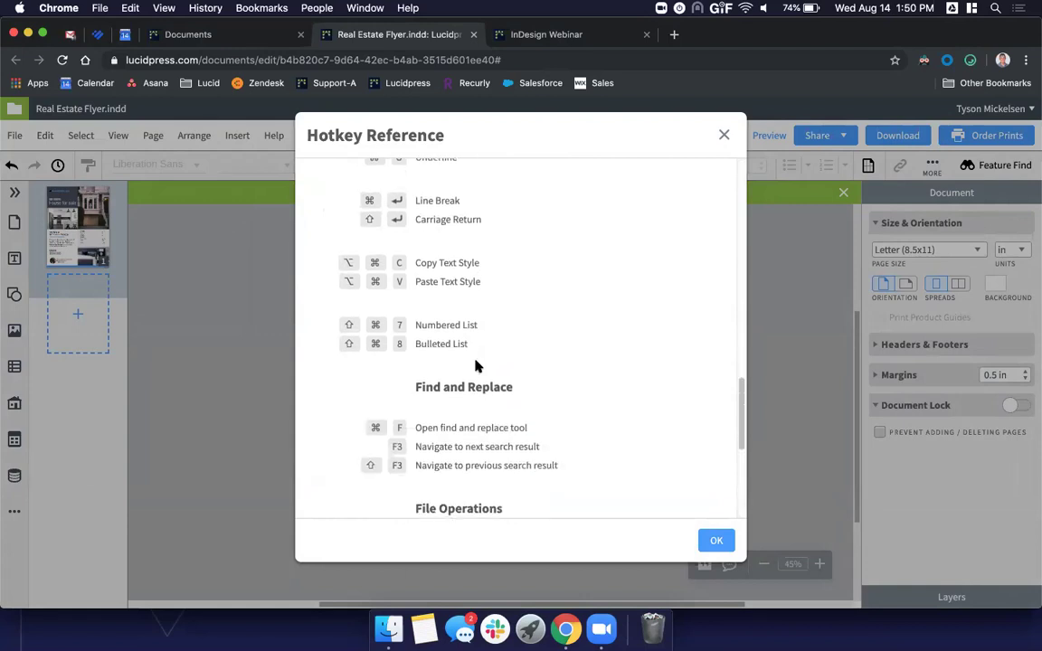
{"action": "scroll", "coordinate": [477, 366], "scroll_direction": "down", "scroll_amount": 5}
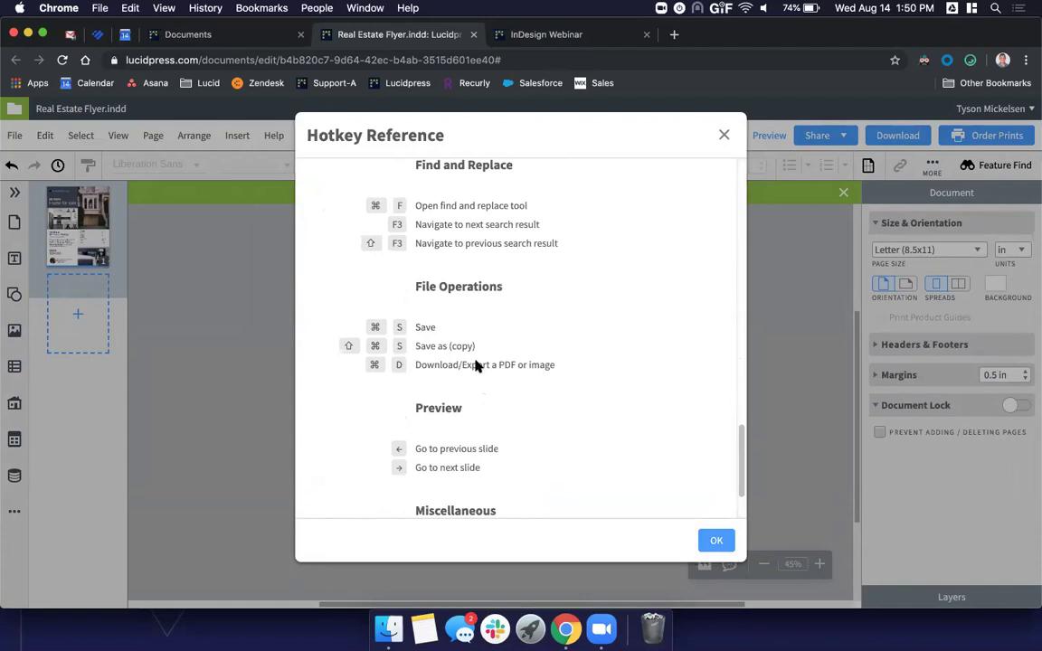
{"action": "scroll", "coordinate": [477, 366], "scroll_direction": "down", "scroll_amount": 2}
{"action": "scroll", "coordinate": [477, 364], "scroll_direction": "up", "scroll_amount": 5}
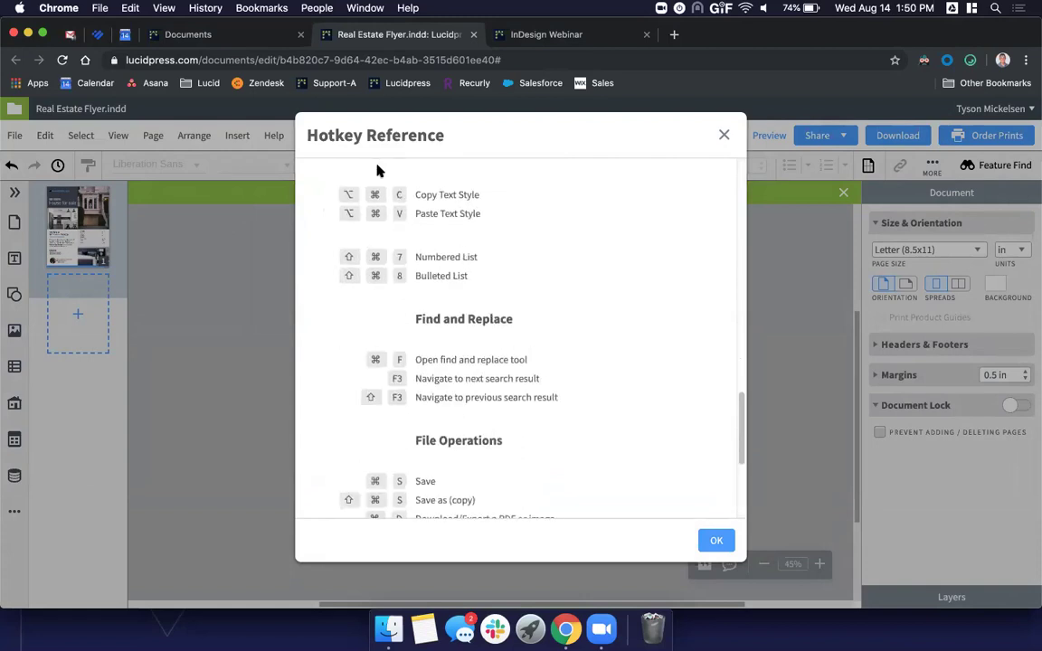
{"action": "scroll", "coordinate": [502, 324], "scroll_direction": "up", "scroll_amount": 6}
{"action": "scroll", "coordinate": [504, 328], "scroll_direction": "up", "scroll_amount": 10}
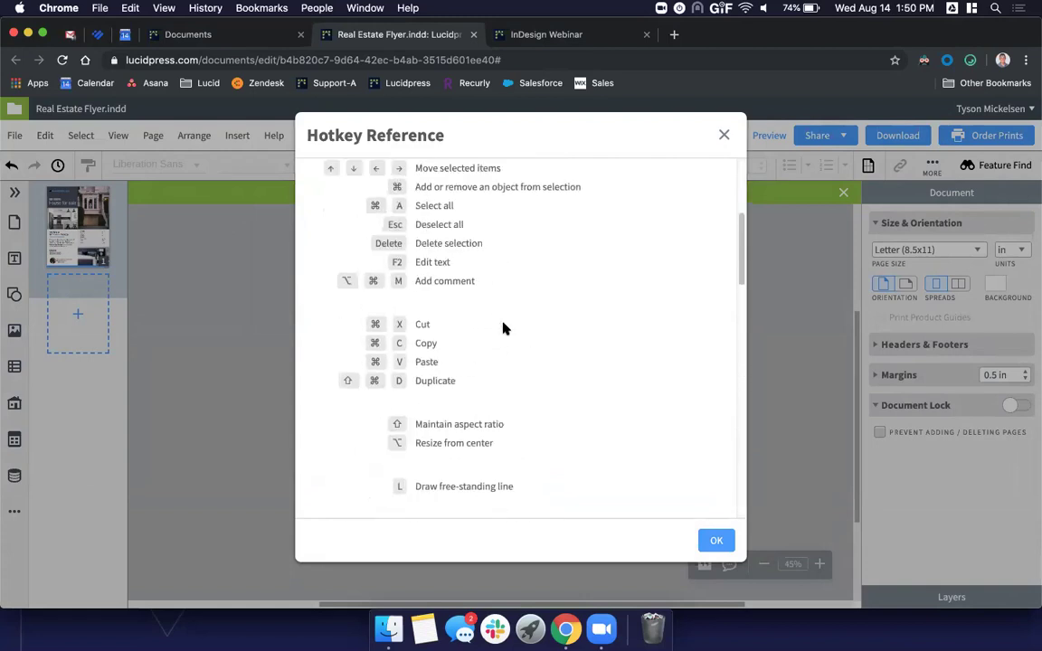
{"action": "scroll", "coordinate": [505, 328], "scroll_direction": "down", "scroll_amount": 6}
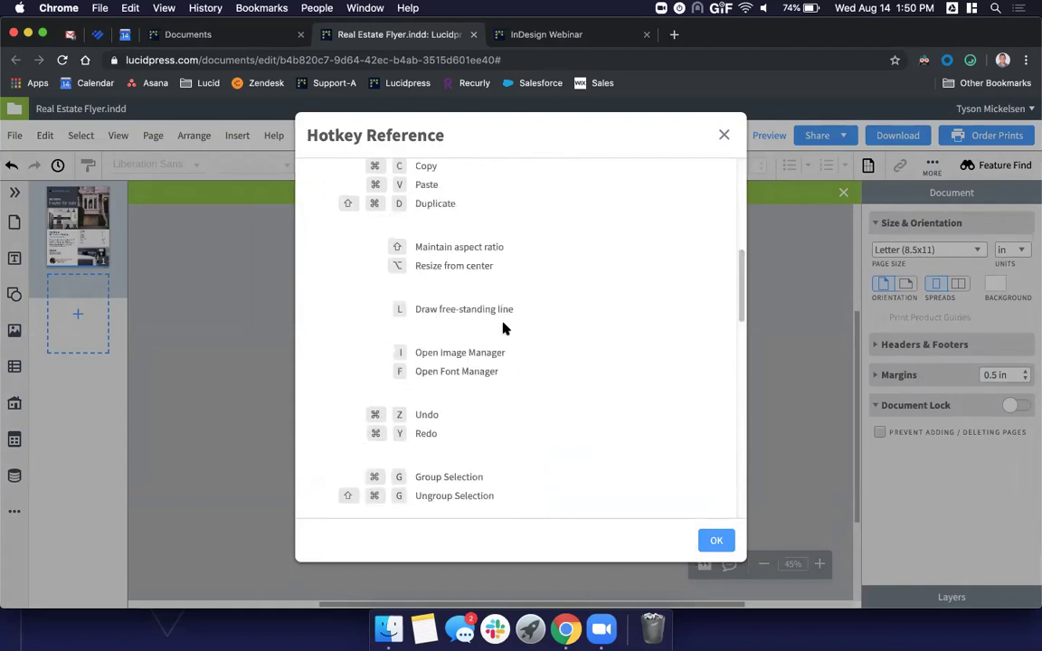
{"action": "scroll", "coordinate": [470, 367], "scroll_direction": "down", "scroll_amount": 3}
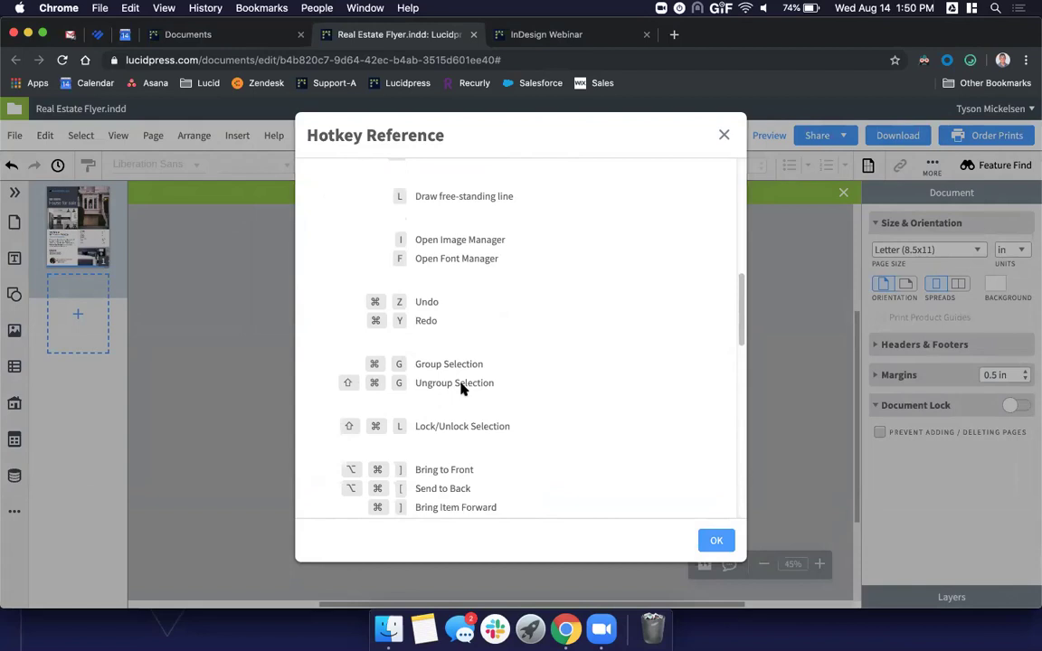
{"action": "scroll", "coordinate": [506, 396], "scroll_direction": "down", "scroll_amount": 5}
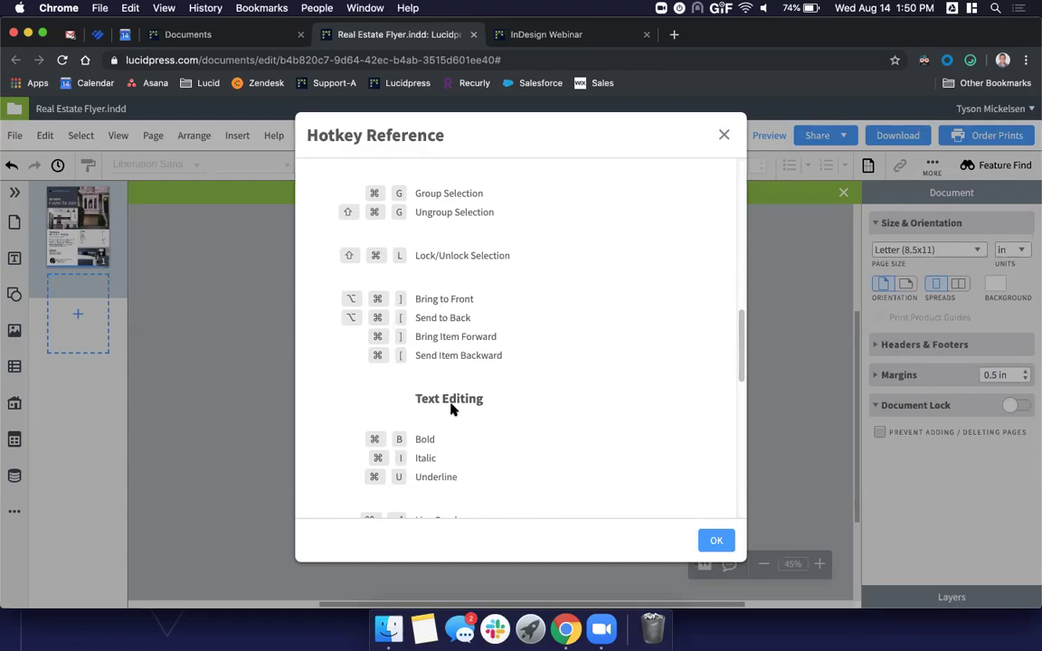
Step: Close the Hotkey Reference and bring up the Template check list slide in the InDesign Webinar presentation
{"action": "scroll", "coordinate": [452, 409], "scroll_direction": "up", "scroll_amount": 10}
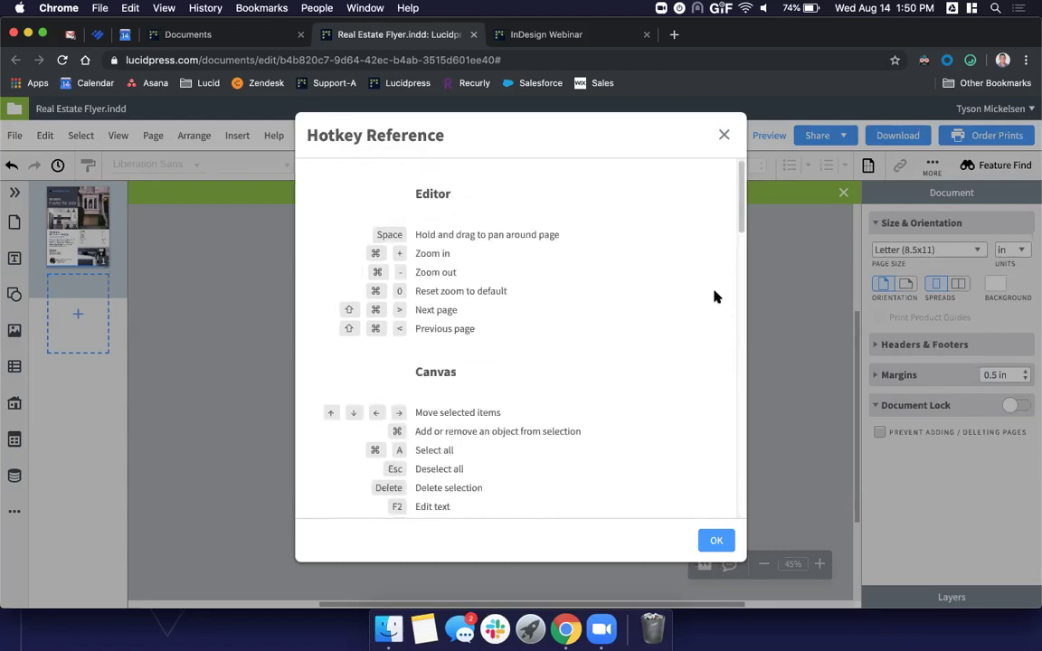
{"action": "left_click", "coordinate": [724, 135]}
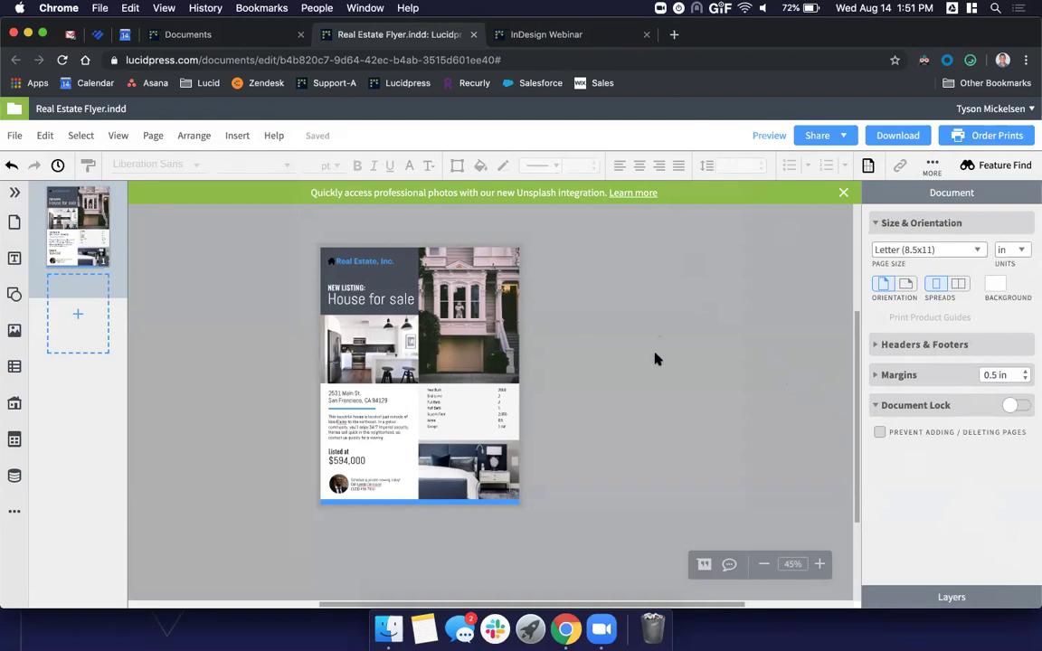
{"action": "left_click", "coordinate": [585, 36]}
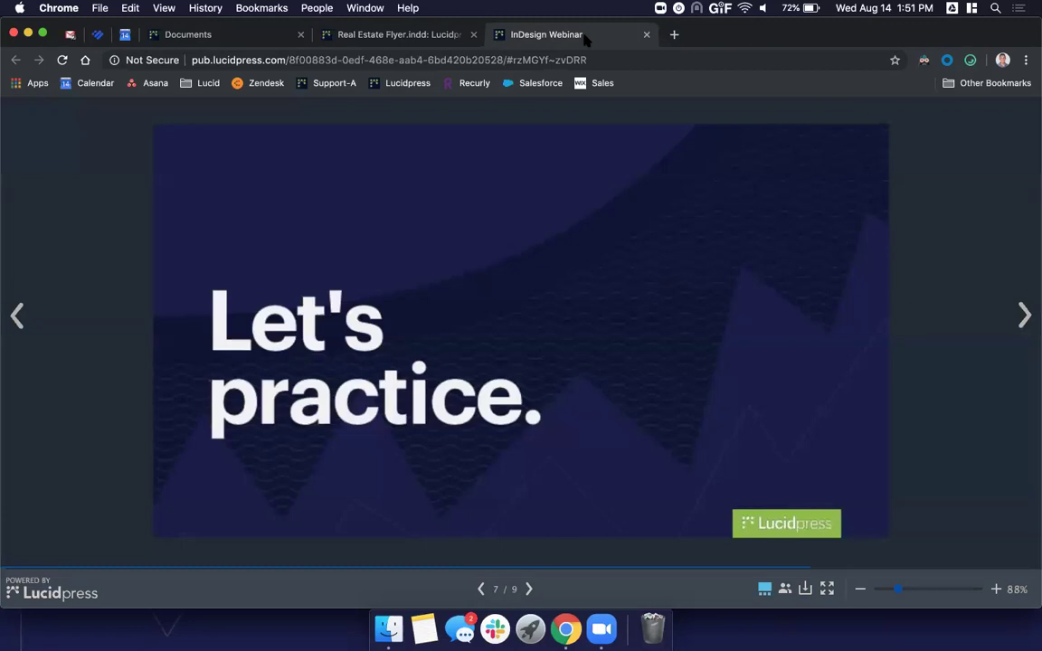
{"action": "key", "text": "Right"}
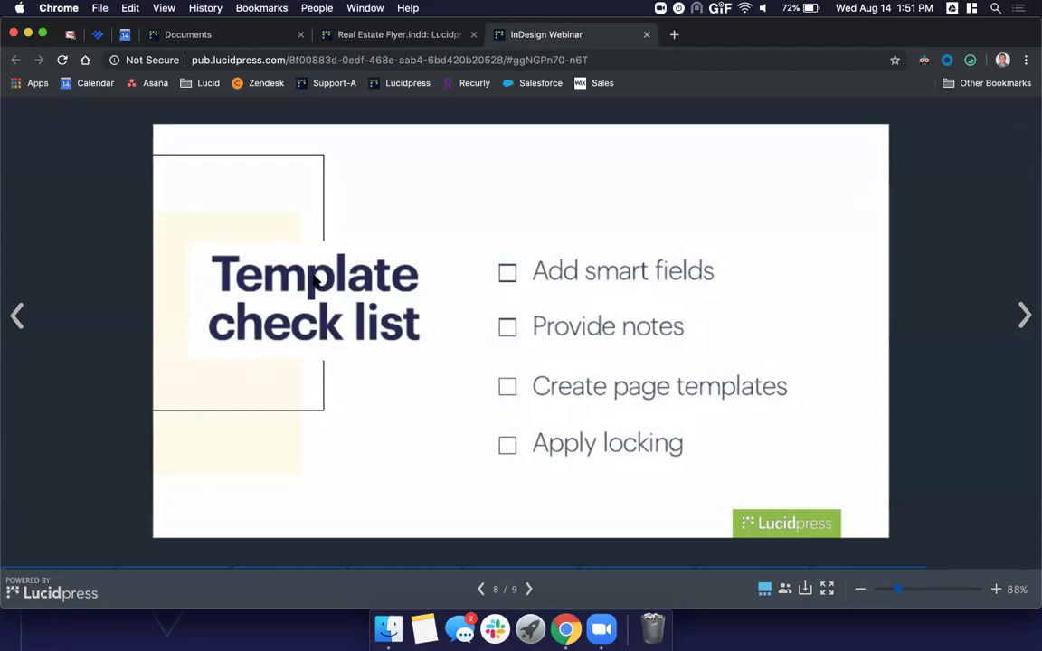
Step: Return to the flyer and replace the phone number in the contact text with a phone smart field from the Profile category
{"action": "left_click", "coordinate": [337, 34]}
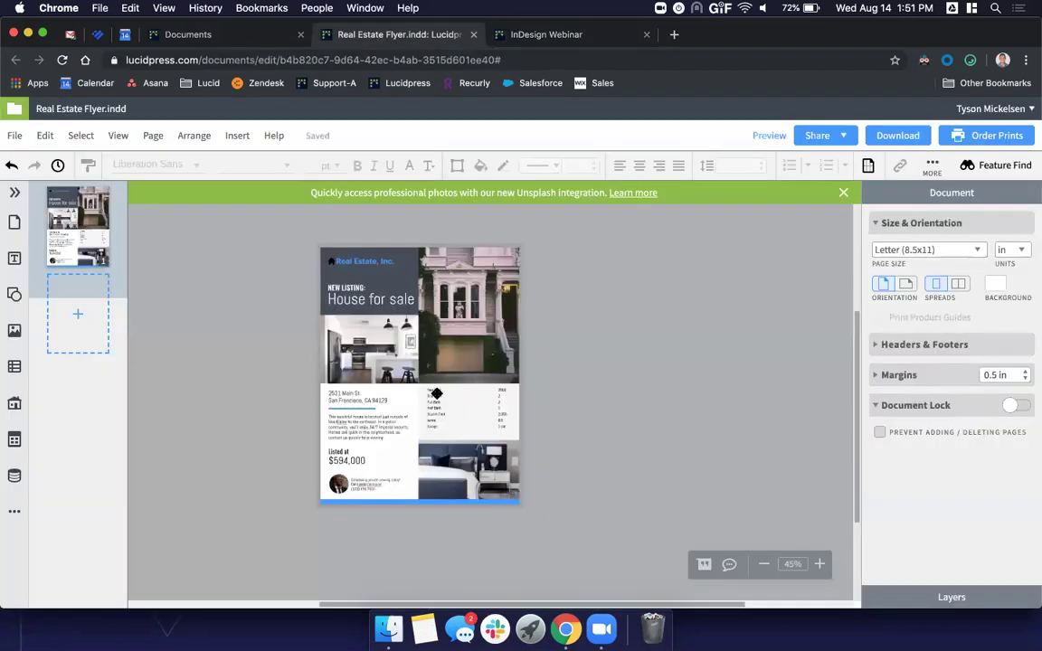
{"action": "scroll", "coordinate": [436, 394], "scroll_direction": "up", "scroll_amount": 5}
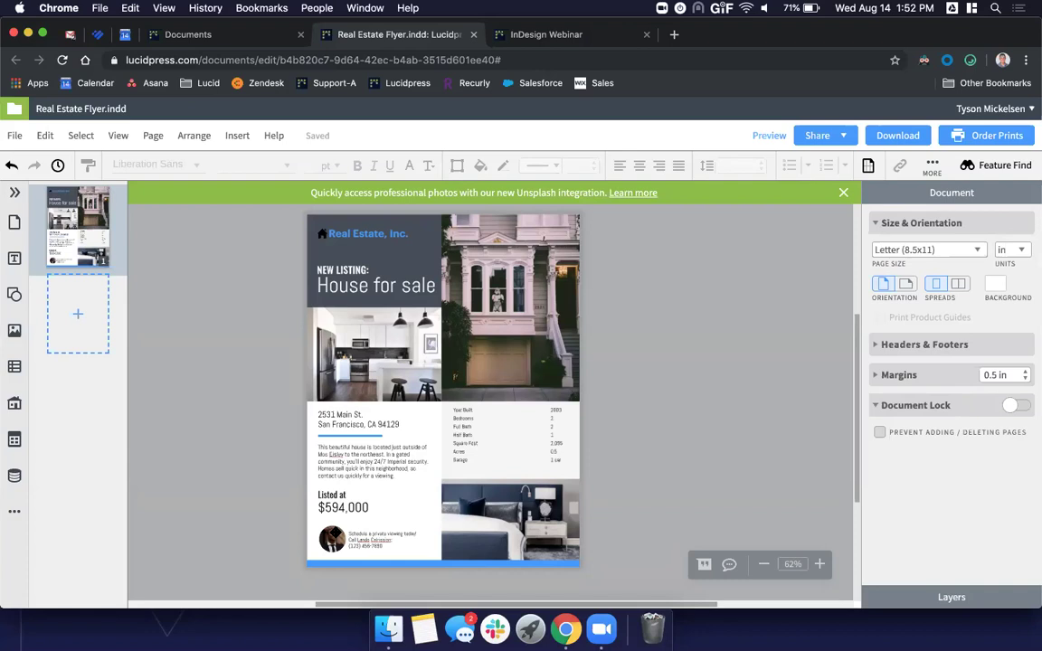
{"action": "scroll", "coordinate": [352, 543], "scroll_direction": "up", "scroll_amount": 5}
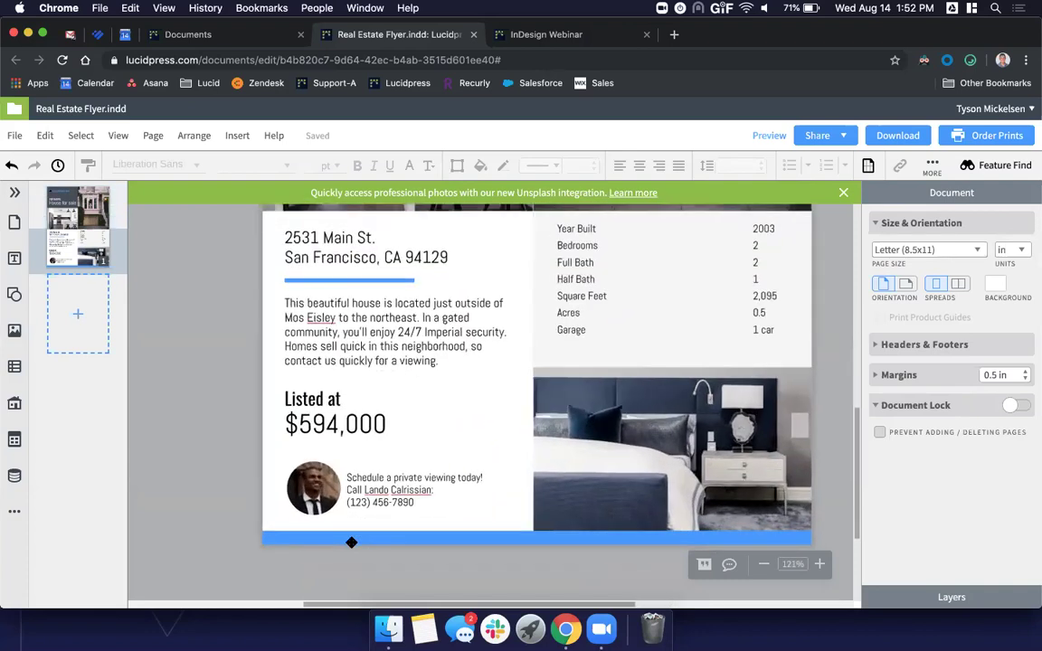
{"action": "scroll", "coordinate": [352, 543], "scroll_direction": "up", "scroll_amount": 4}
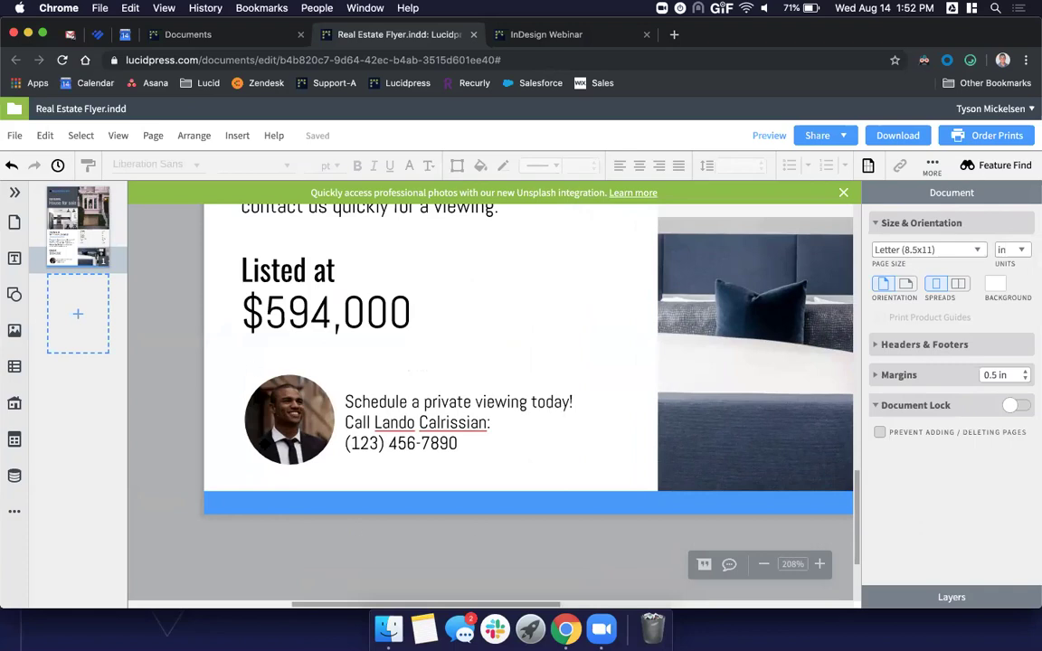
{"action": "scroll", "coordinate": [358, 518], "scroll_direction": "up", "scroll_amount": 2}
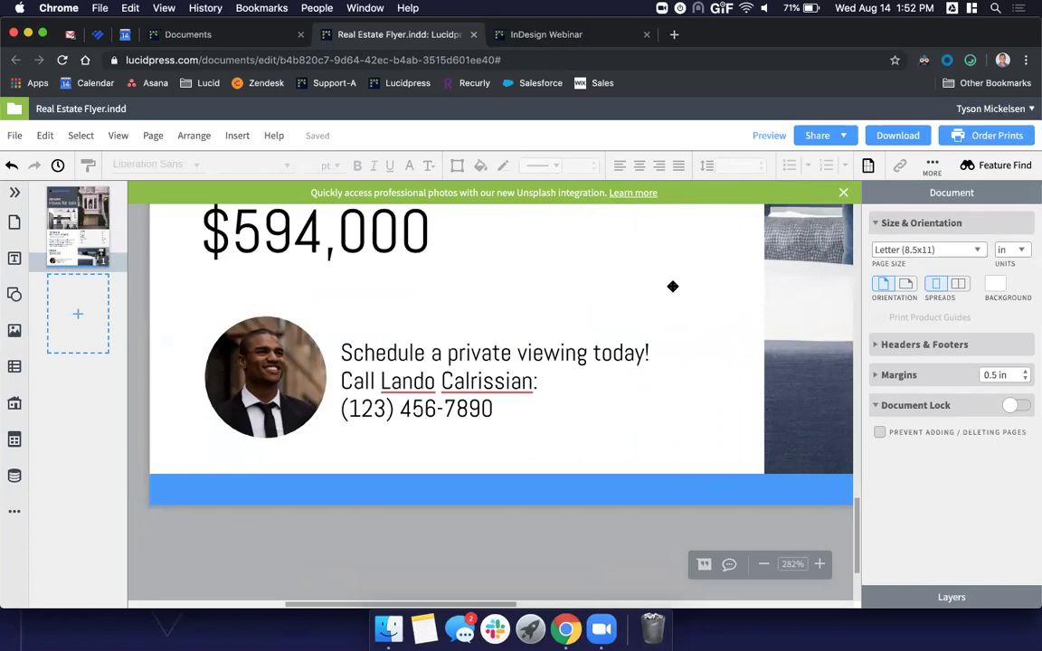
{"action": "left_click", "coordinate": [459, 412]}
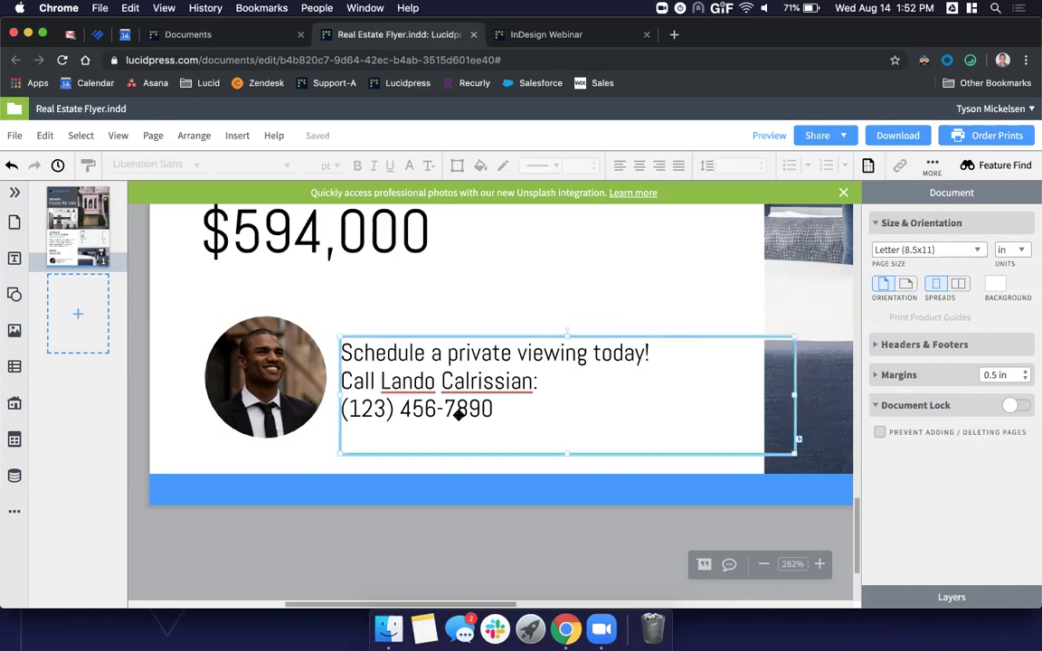
{"action": "left_click", "coordinate": [338, 408], "text": "shift"}
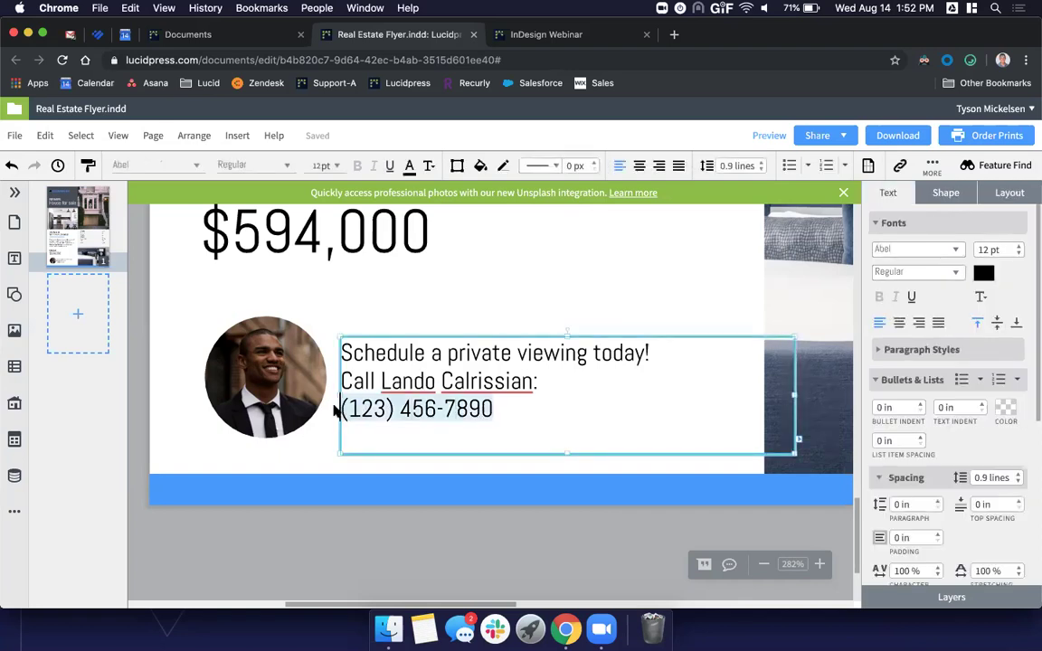
{"action": "left_click", "coordinate": [241, 141]}
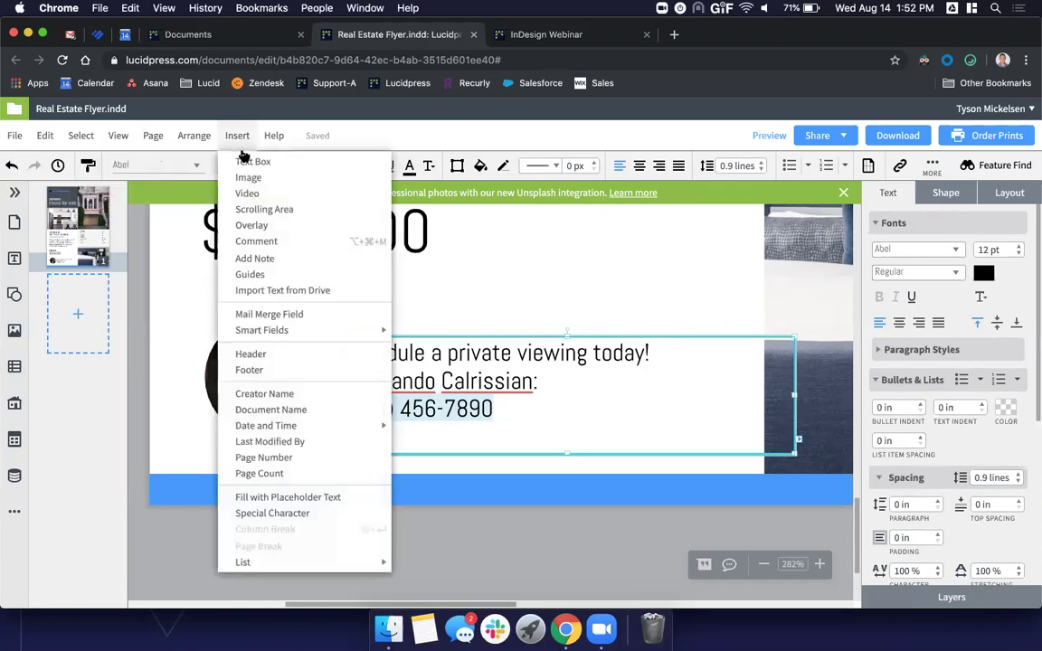
{"action": "mouse_move", "coordinate": [267, 336]}
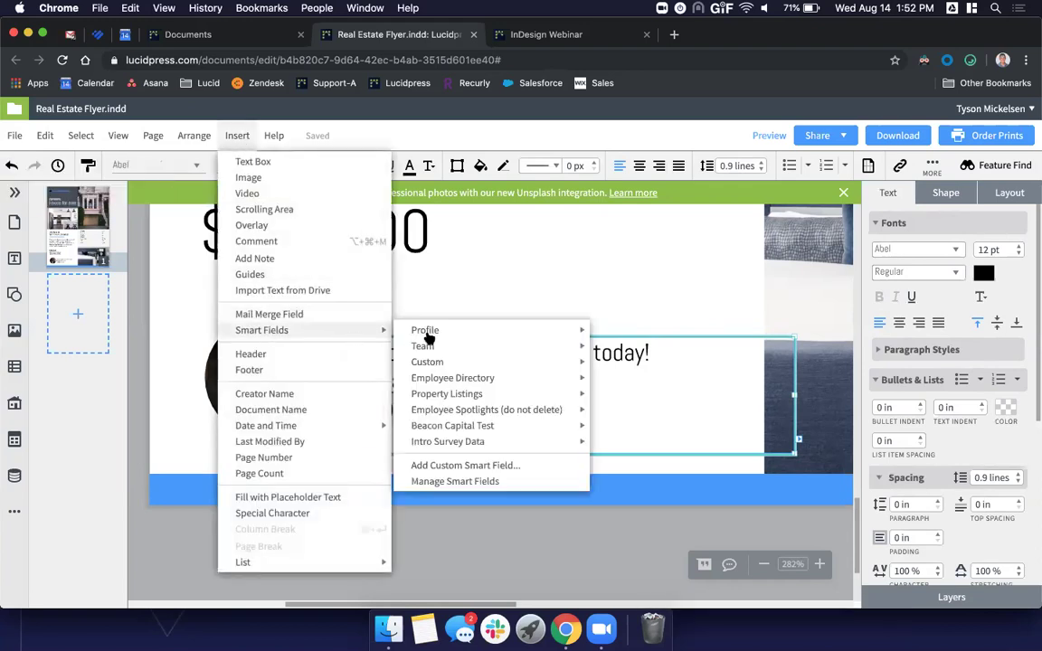
{"action": "mouse_move", "coordinate": [434, 335]}
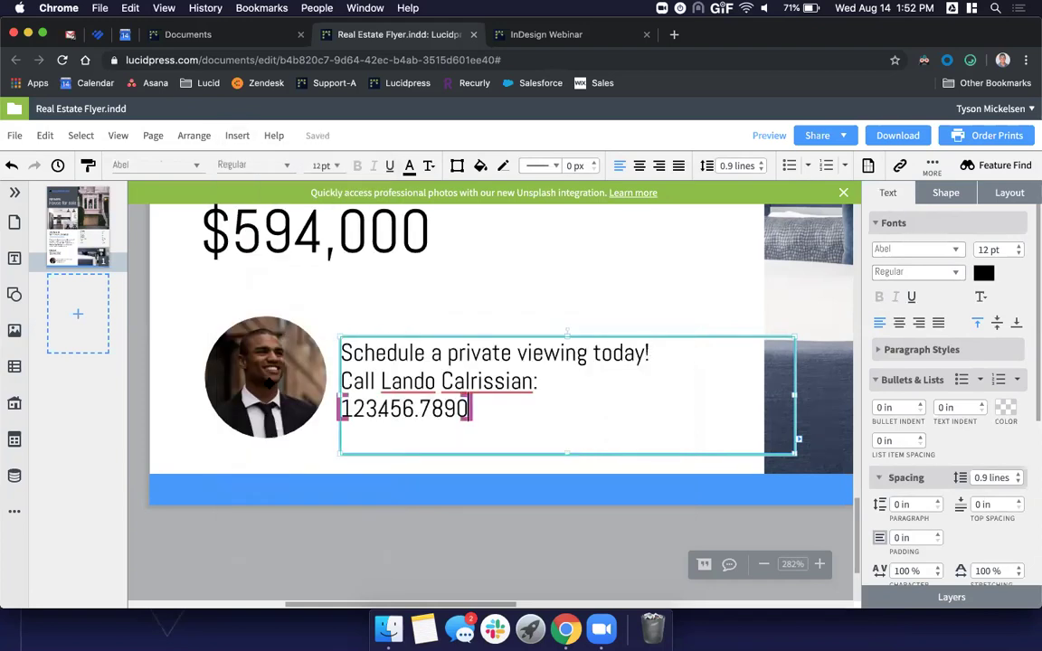
{"action": "left_click", "coordinate": [410, 546]}
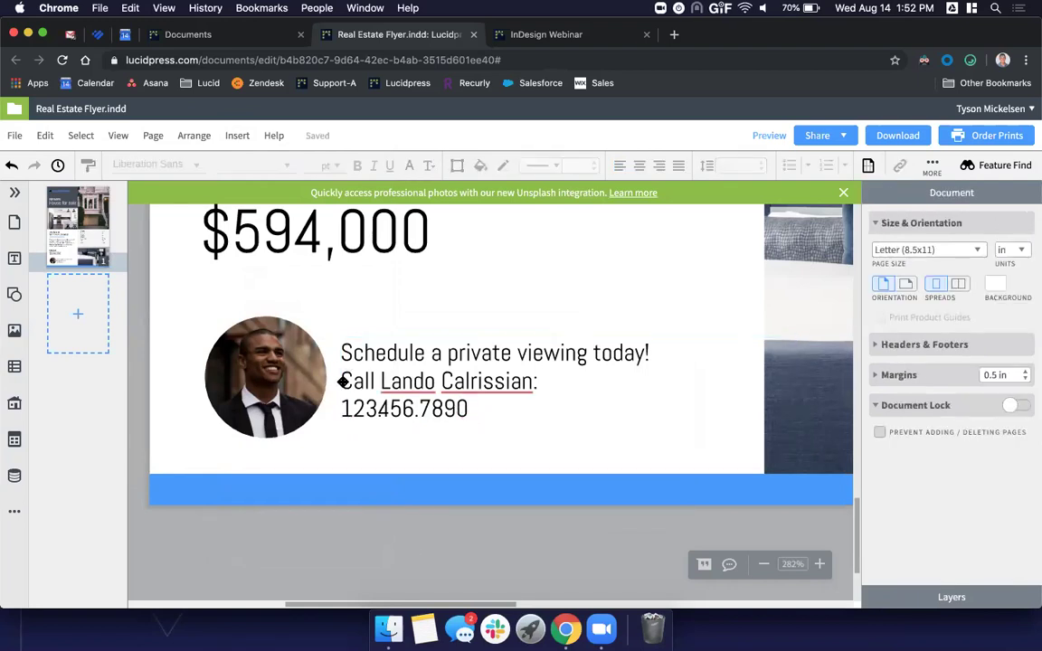
Step: Replace the agent's name in the contact text with the Profile smart field Full Name, and deselect the text box
{"action": "left_click", "coordinate": [464, 409]}
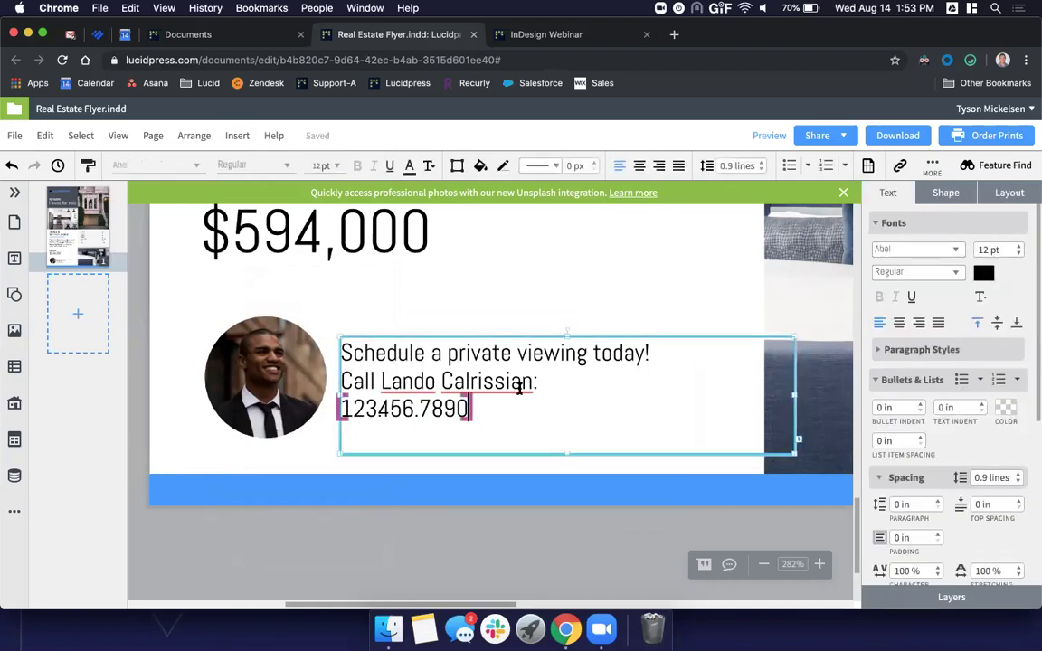
{"action": "left_click_drag", "start_coordinate": [532, 381], "coordinate": [380, 381]}
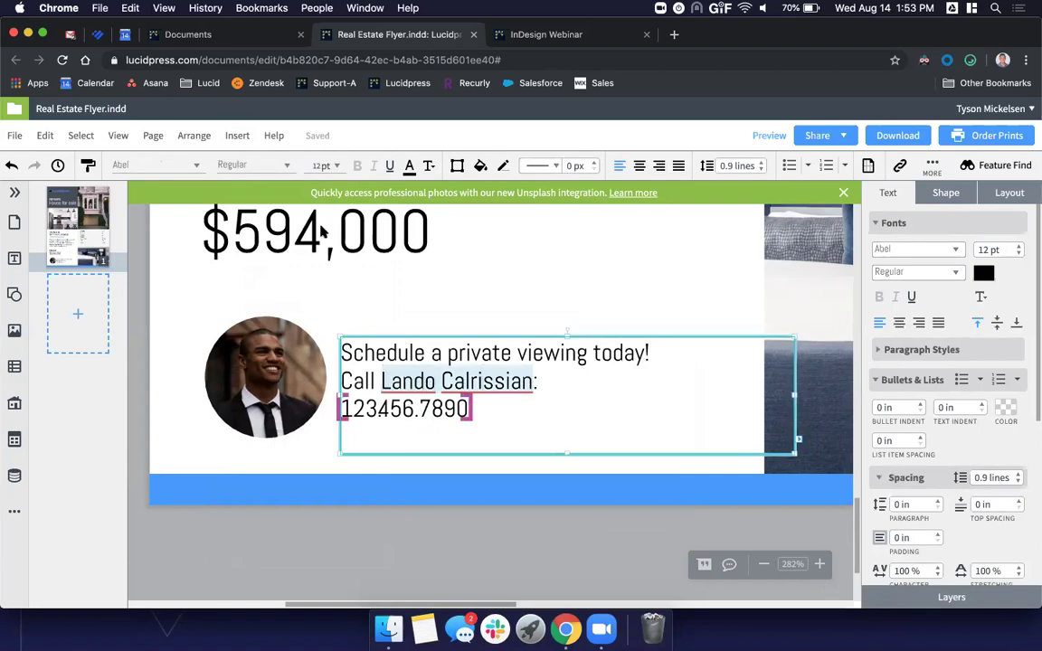
{"action": "left_click", "coordinate": [238, 136]}
{"action": "mouse_move", "coordinate": [280, 330]}
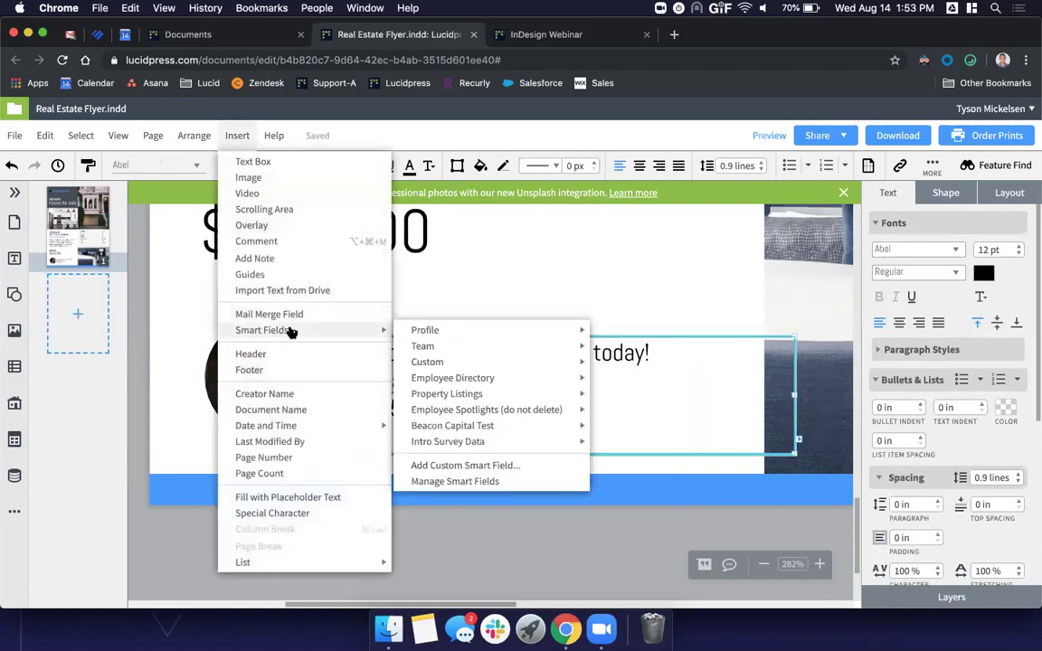
{"action": "mouse_move", "coordinate": [470, 331]}
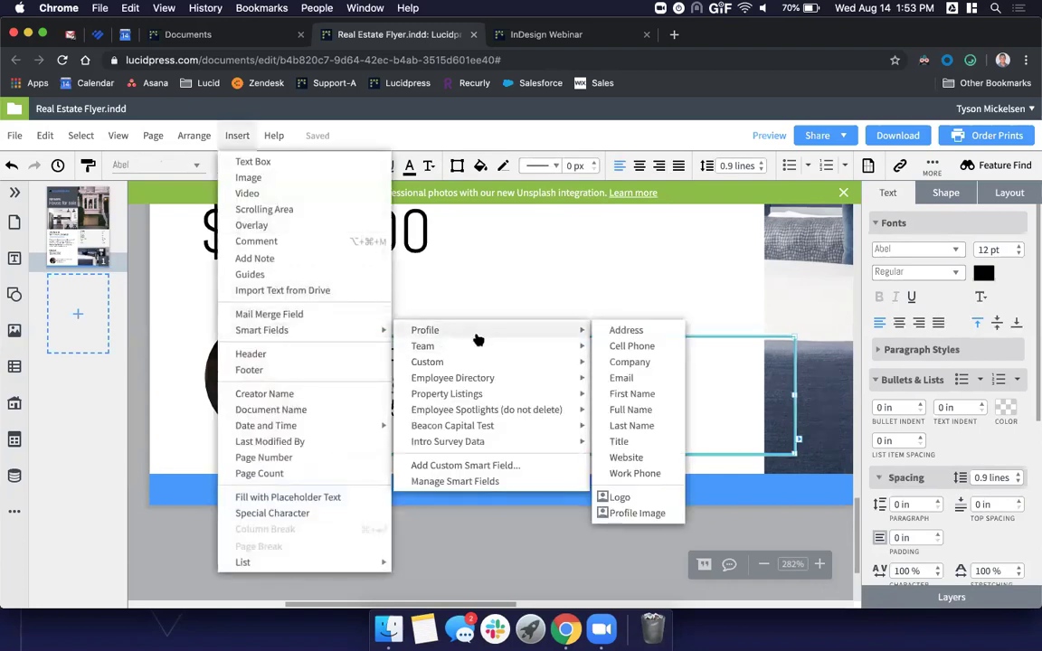
{"action": "left_click", "coordinate": [639, 412]}
{"action": "left_click", "coordinate": [462, 538]}
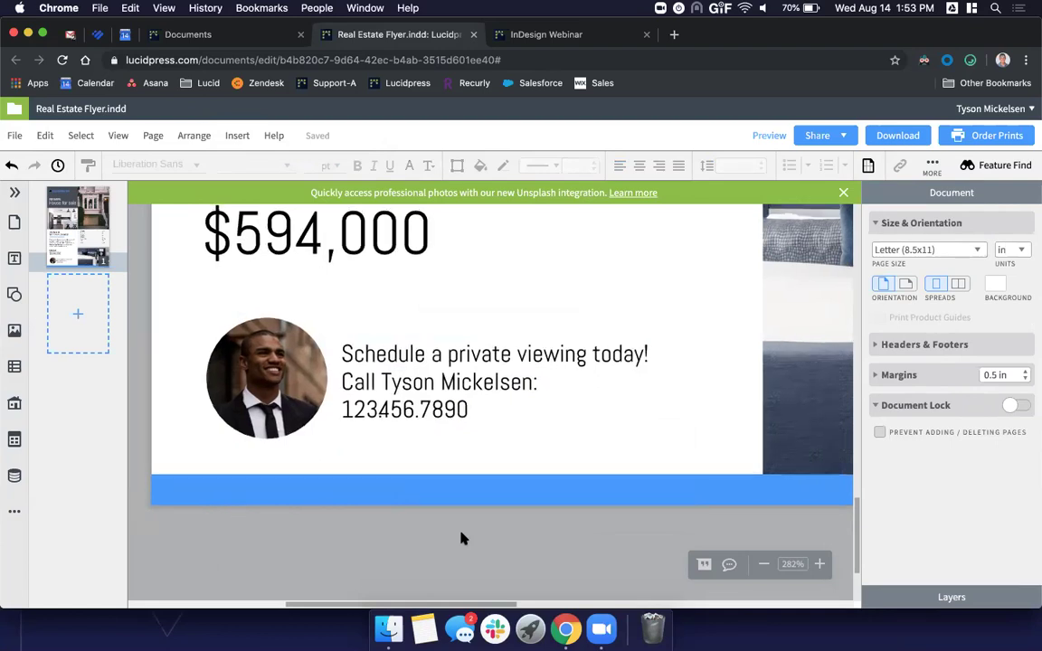
Step: Review the smart fields offered under Team, Custom, Profile, Employee Directory and the other dataset categories
{"action": "scroll", "coordinate": [461, 540], "scroll_direction": "down", "scroll_amount": 5}
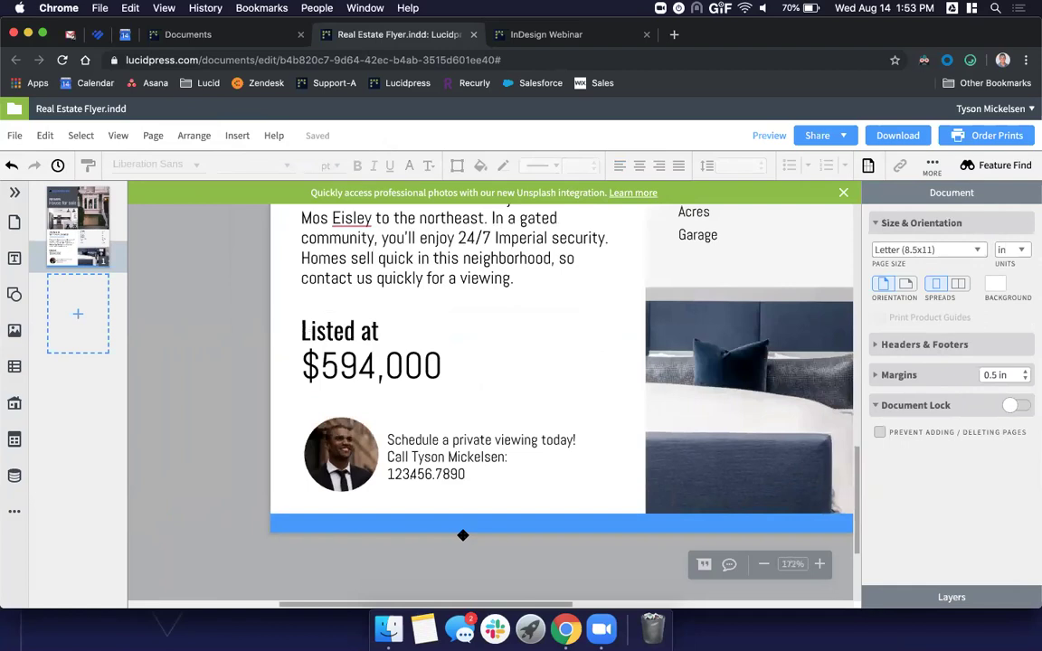
{"action": "scroll", "coordinate": [462, 536], "scroll_direction": "down", "scroll_amount": 5}
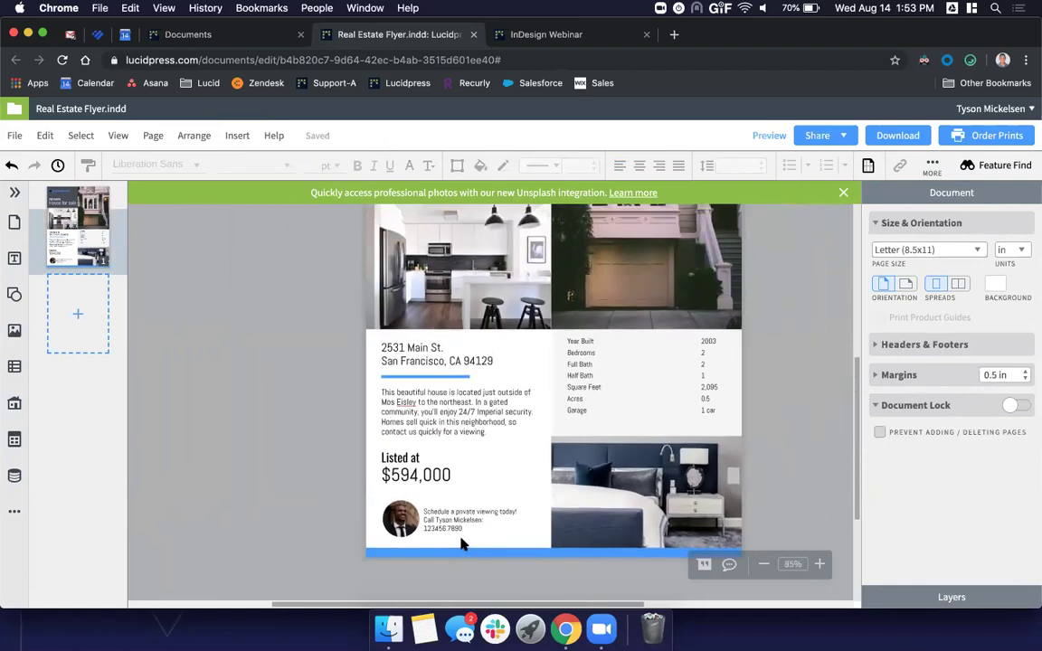
{"action": "left_click", "coordinate": [237, 136]}
{"action": "mouse_move", "coordinate": [272, 330]}
{"action": "mouse_move", "coordinate": [441, 347]}
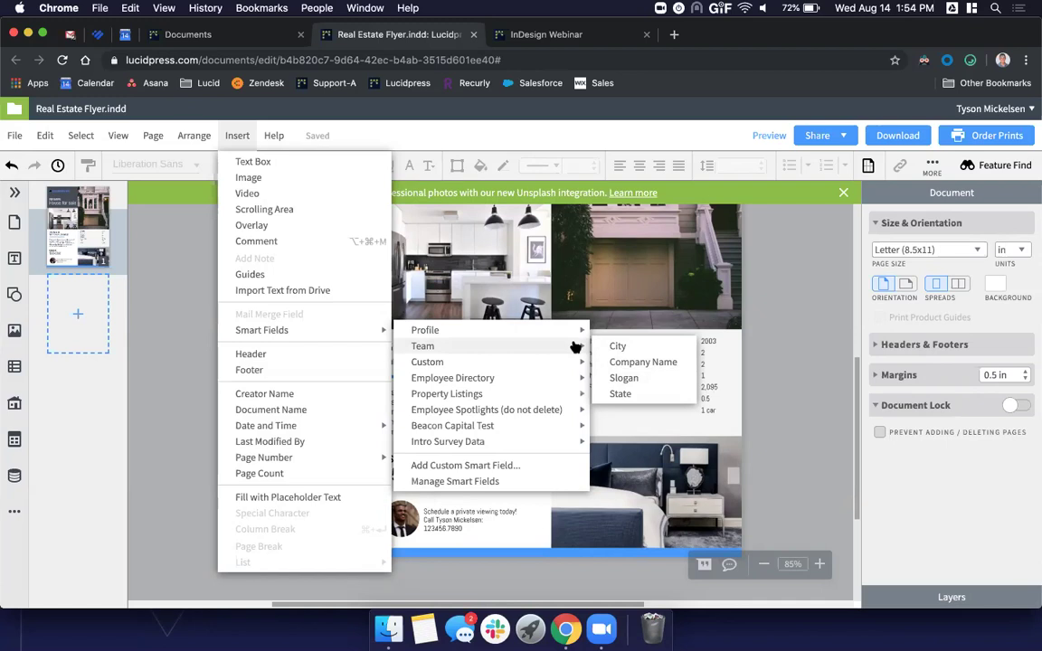
{"action": "mouse_move", "coordinate": [569, 363]}
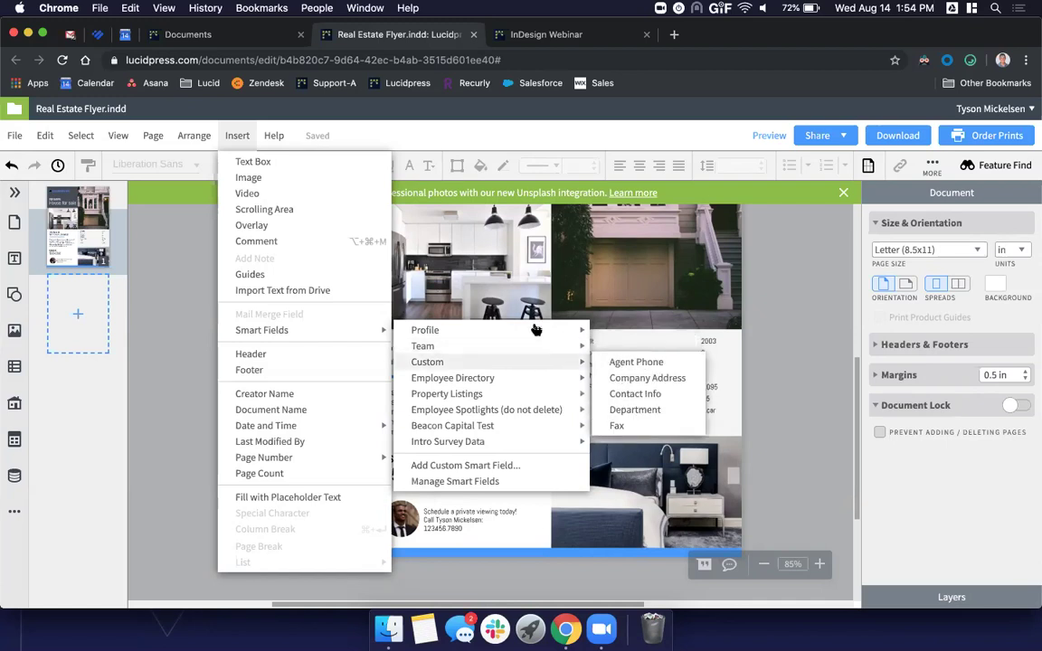
{"action": "mouse_move", "coordinate": [530, 334]}
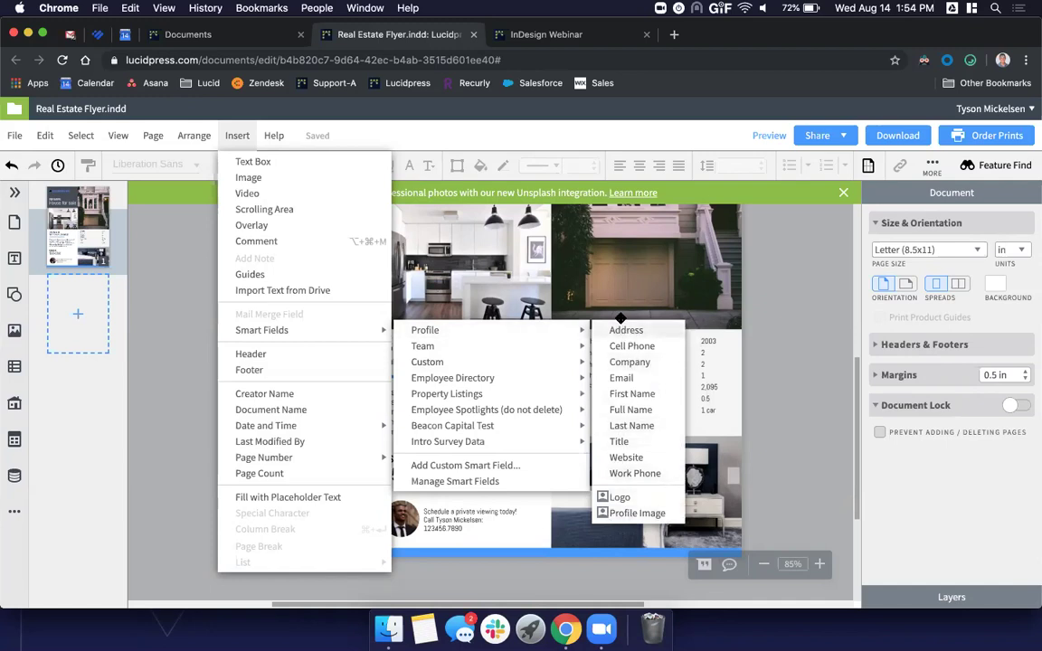
{"action": "mouse_move", "coordinate": [512, 368]}
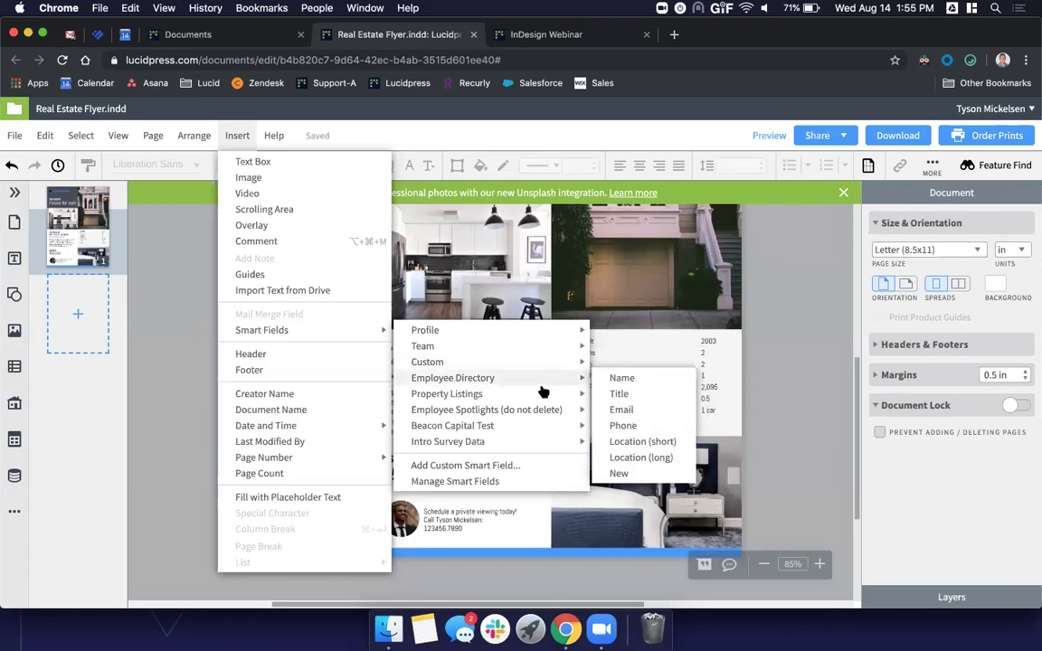
{"action": "mouse_move", "coordinate": [535, 442]}
Step: Open Manage Data from the documents page, review the connected datasets and their source sheets, close it, and return to the flyer
{"action": "left_click", "coordinate": [196, 34]}
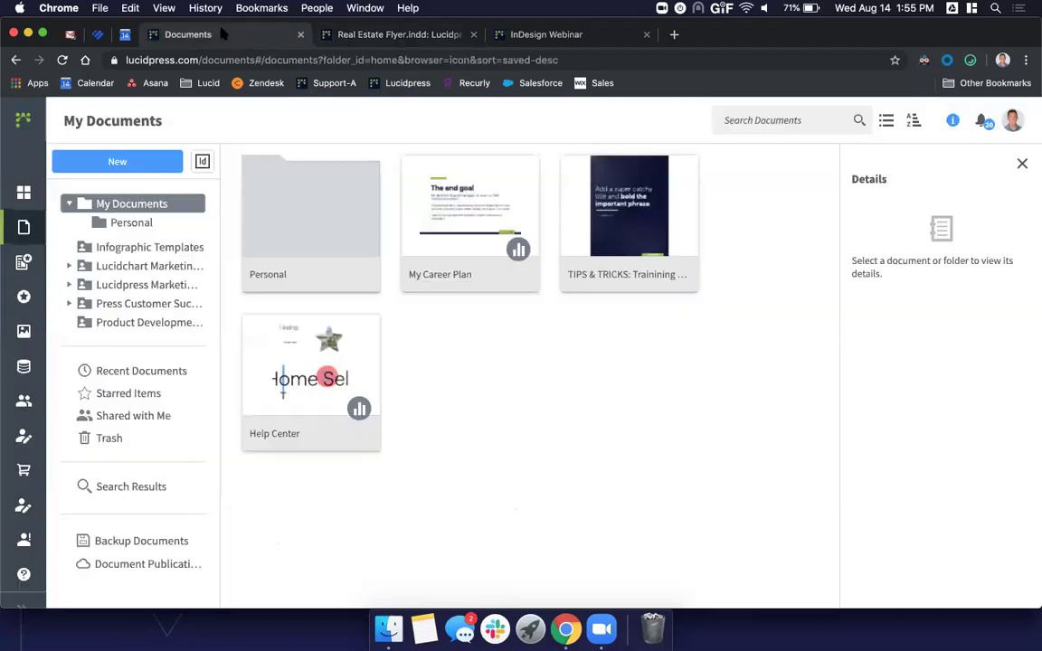
{"action": "left_click", "coordinate": [22, 367]}
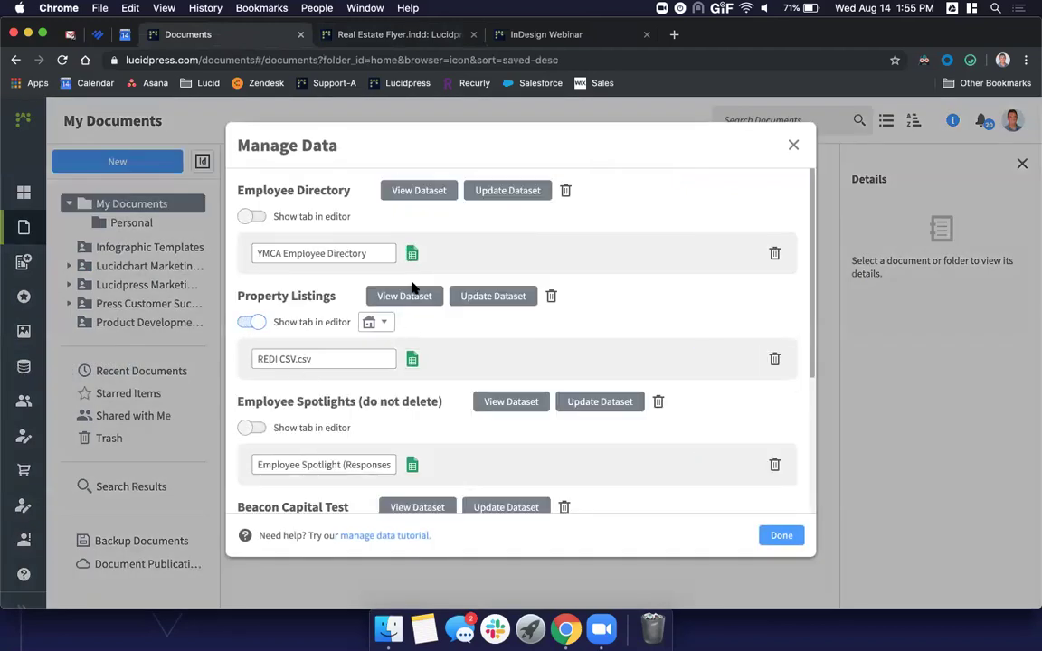
{"action": "scroll", "coordinate": [416, 403], "scroll_direction": "down", "scroll_amount": 1}
{"action": "scroll", "coordinate": [417, 402], "scroll_direction": "down", "scroll_amount": 5}
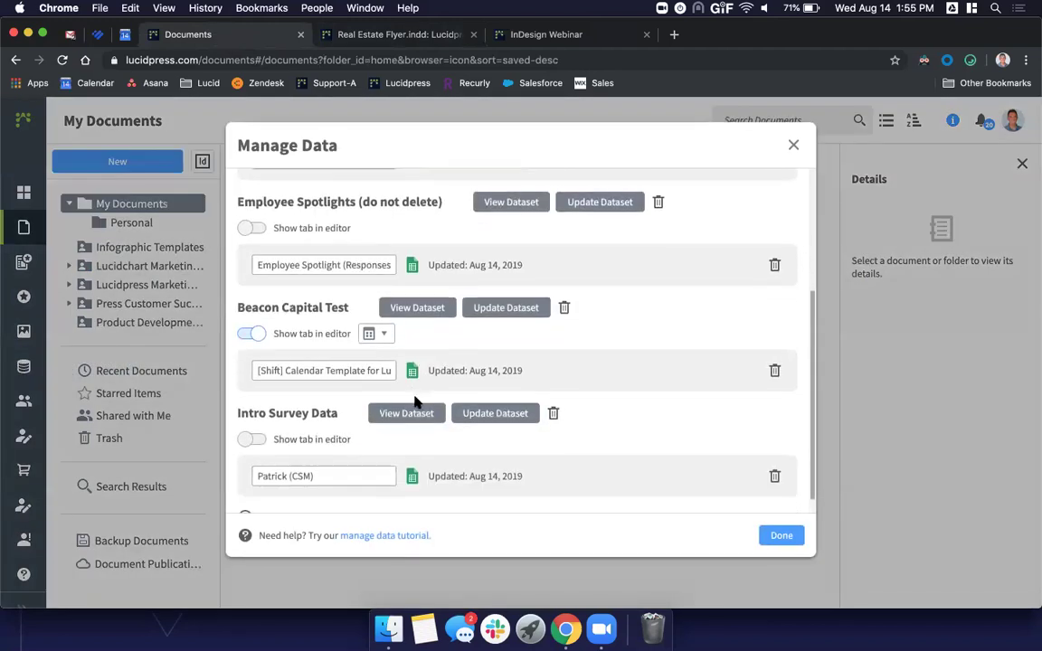
{"action": "scroll", "coordinate": [412, 356], "scroll_direction": "up", "scroll_amount": 5}
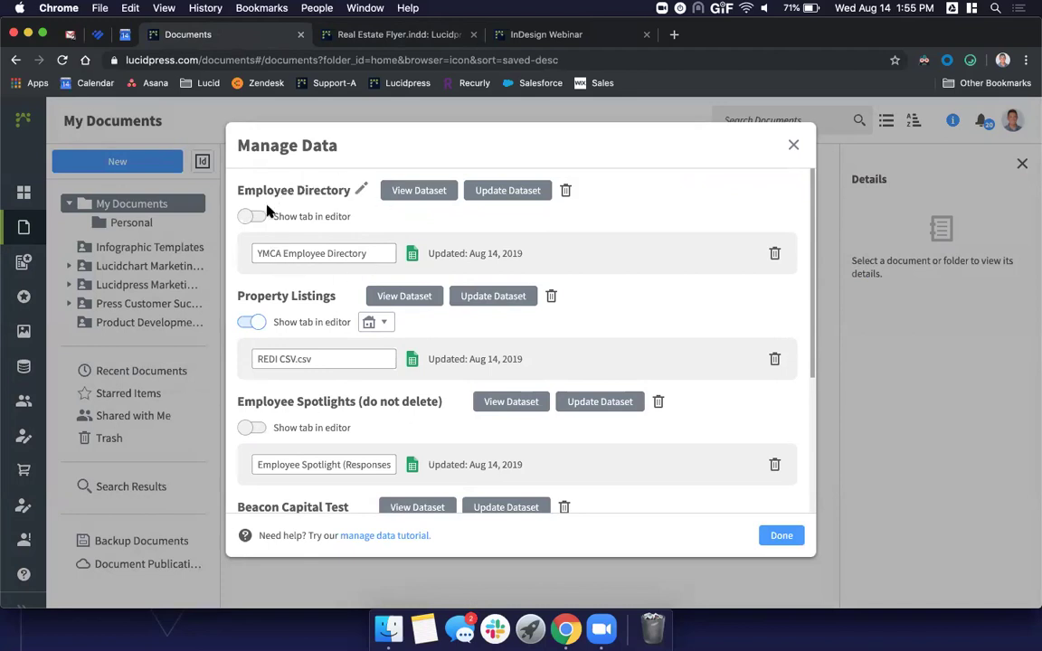
{"action": "scroll", "coordinate": [331, 312], "scroll_direction": "down", "scroll_amount": 3}
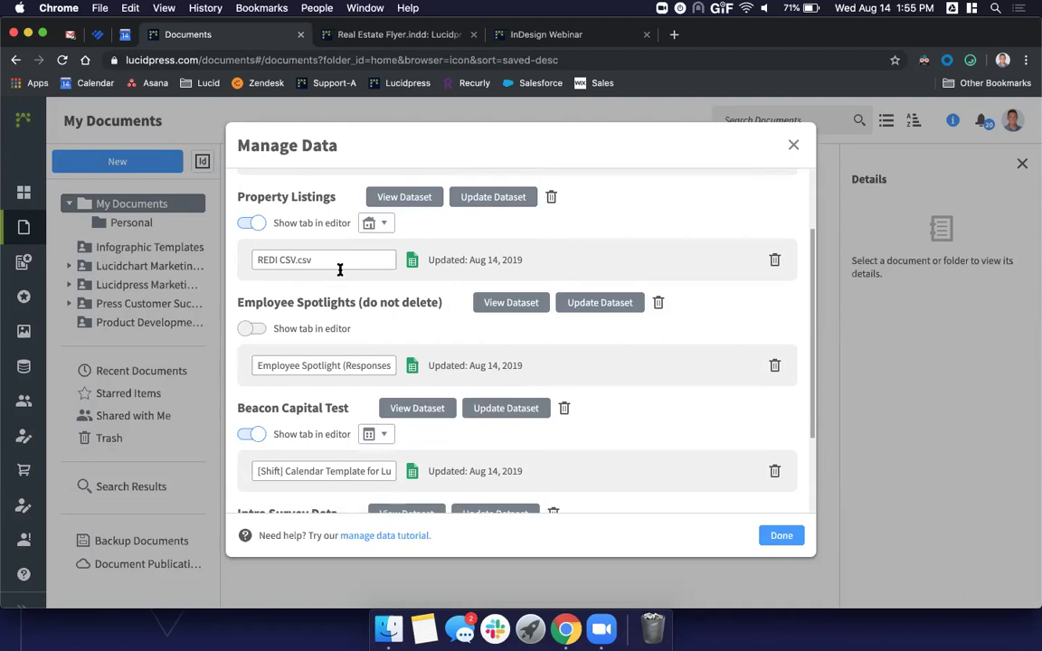
{"action": "scroll", "coordinate": [342, 264], "scroll_direction": "down", "scroll_amount": 3}
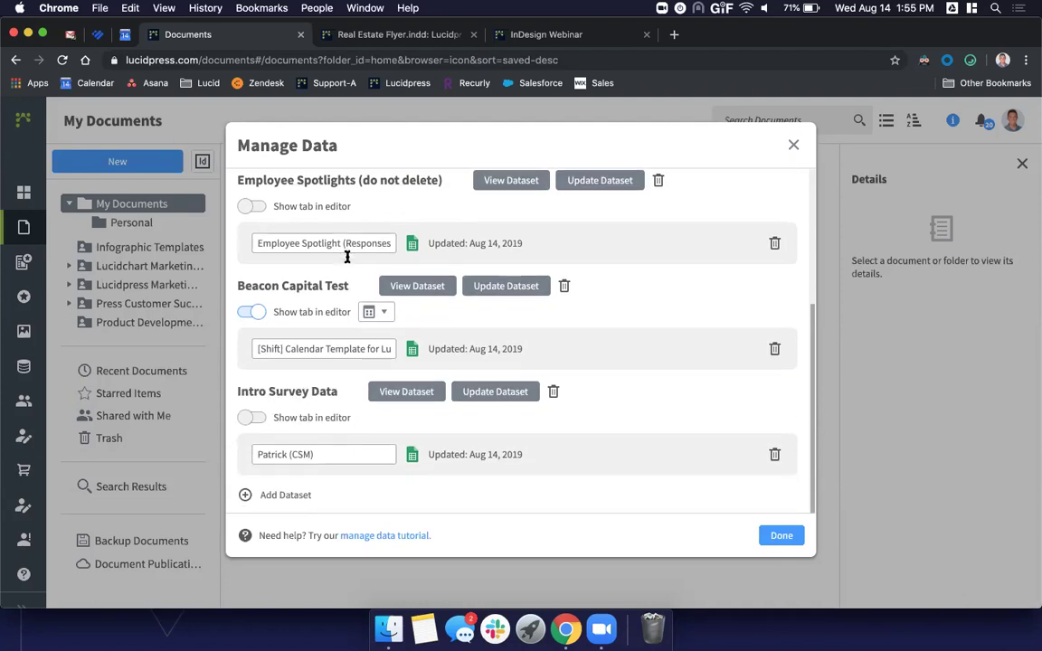
{"action": "scroll", "coordinate": [346, 257], "scroll_direction": "up", "scroll_amount": 6}
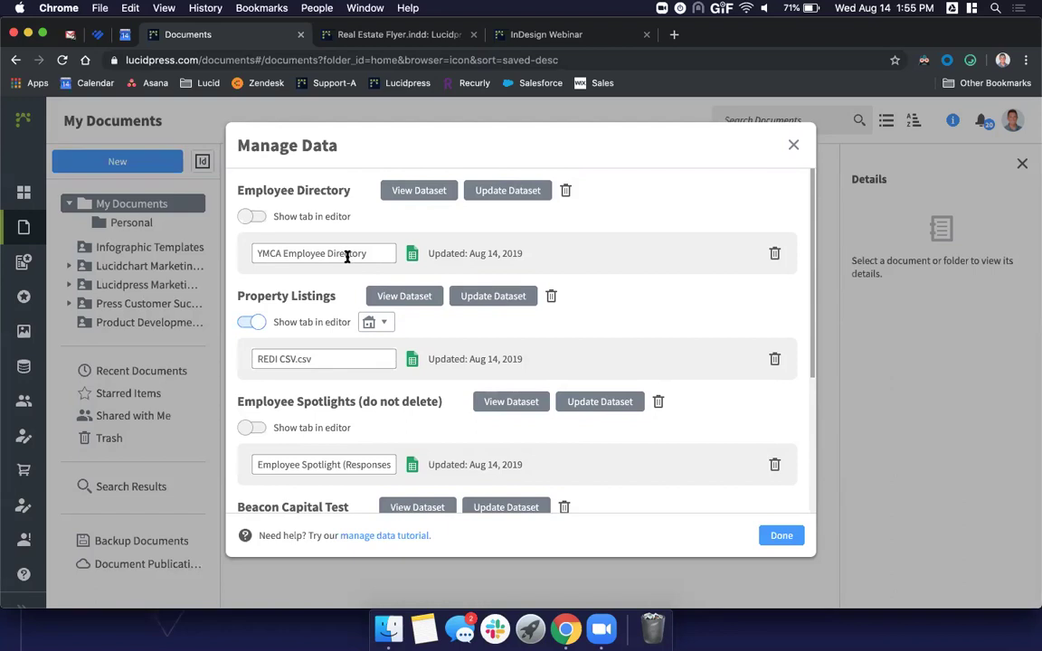
{"action": "left_click", "coordinate": [793, 145]}
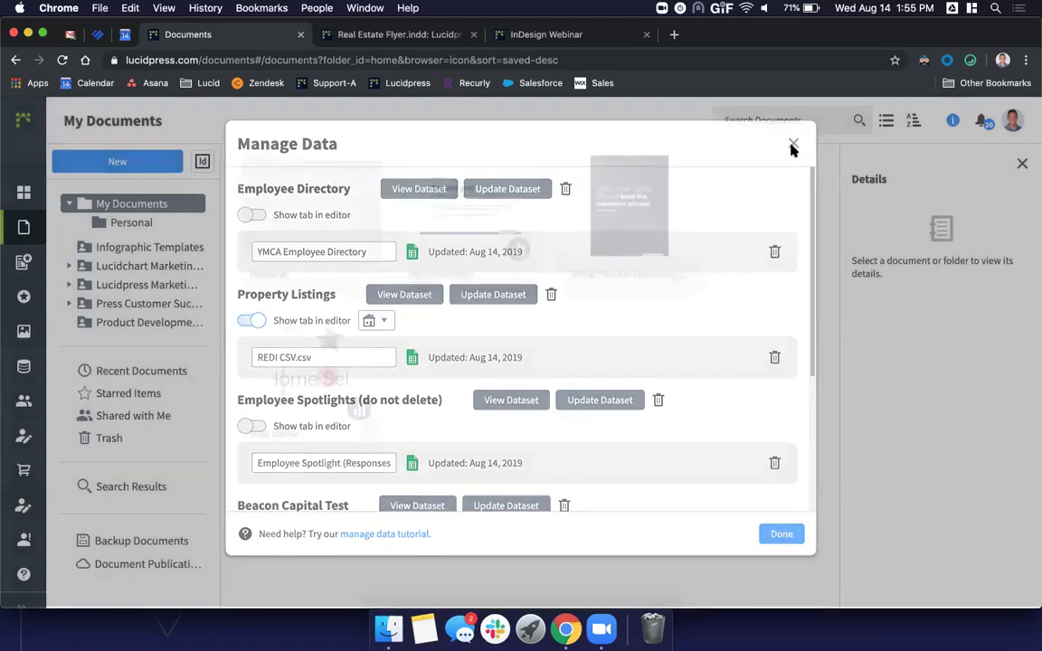
{"action": "left_click", "coordinate": [424, 34]}
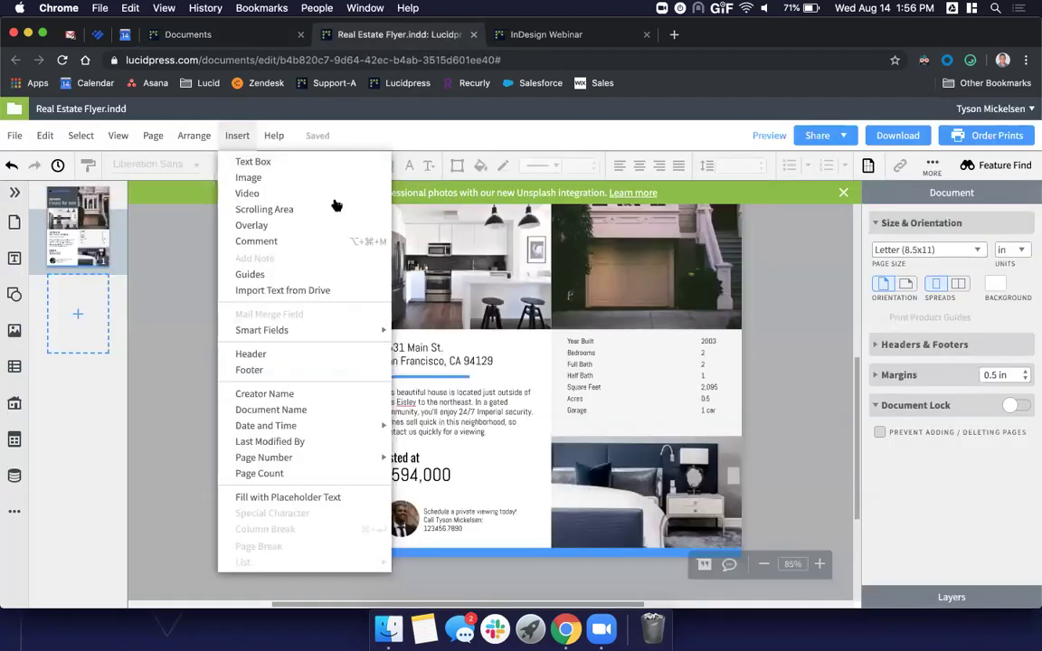
Step: Review the smart field categories available for the flyer, check the template checklist slide, and return to the flyer
{"action": "mouse_move", "coordinate": [298, 331]}
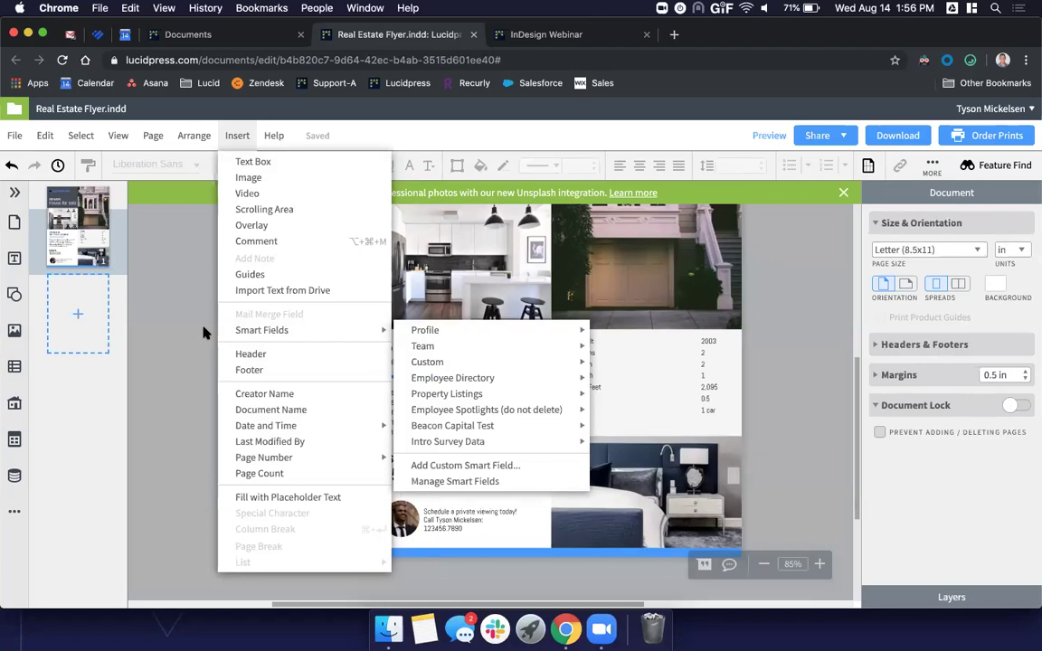
{"action": "left_click", "coordinate": [204, 333]}
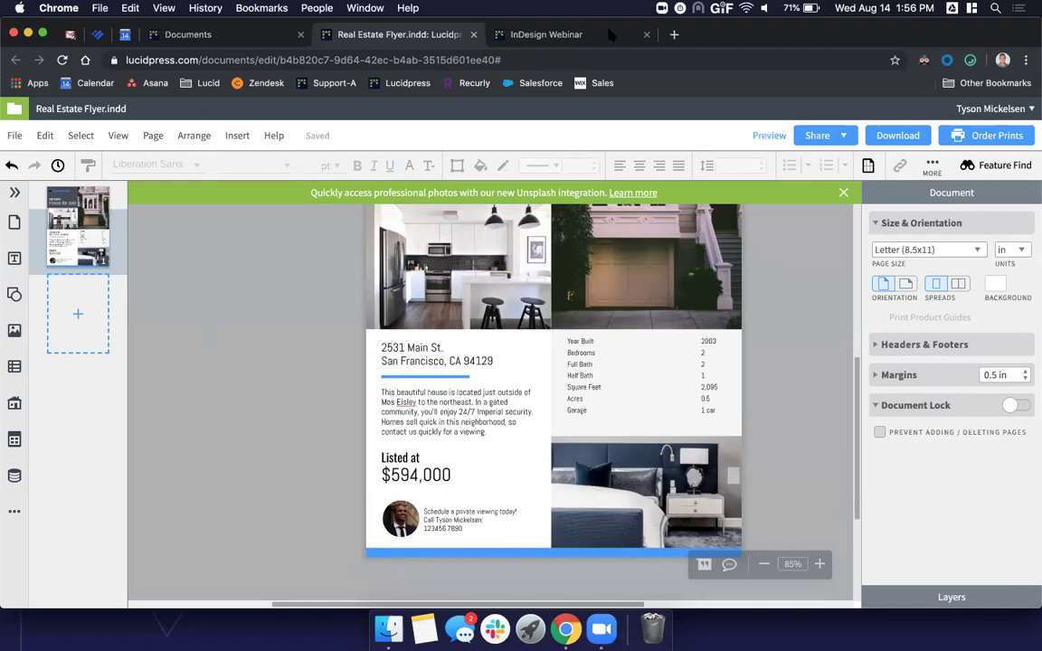
{"action": "left_click", "coordinate": [580, 34]}
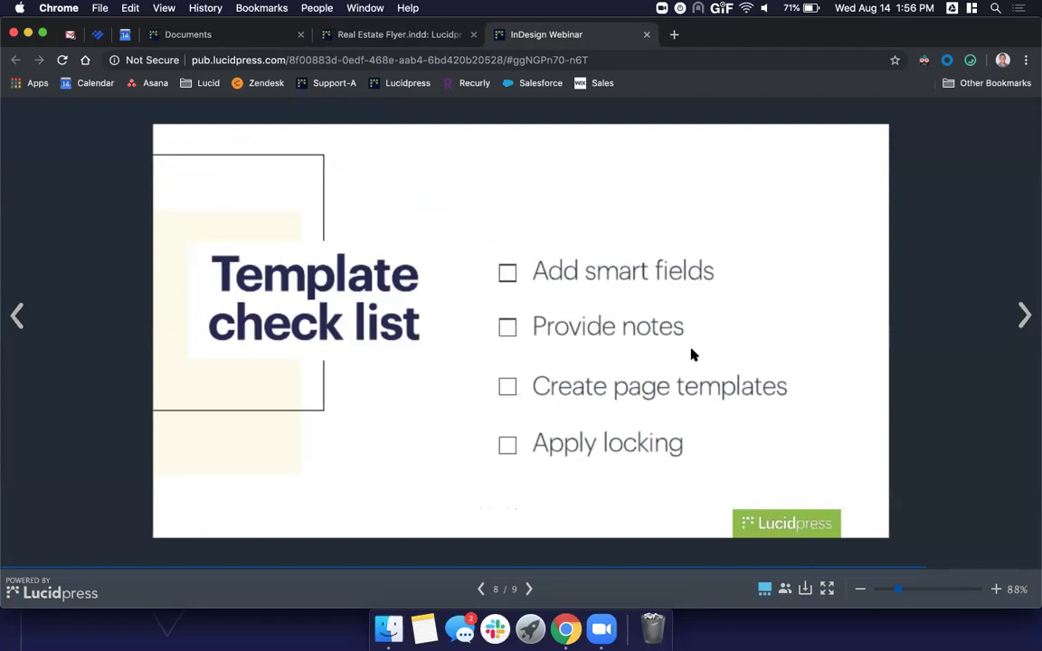
{"action": "left_click", "coordinate": [396, 36]}
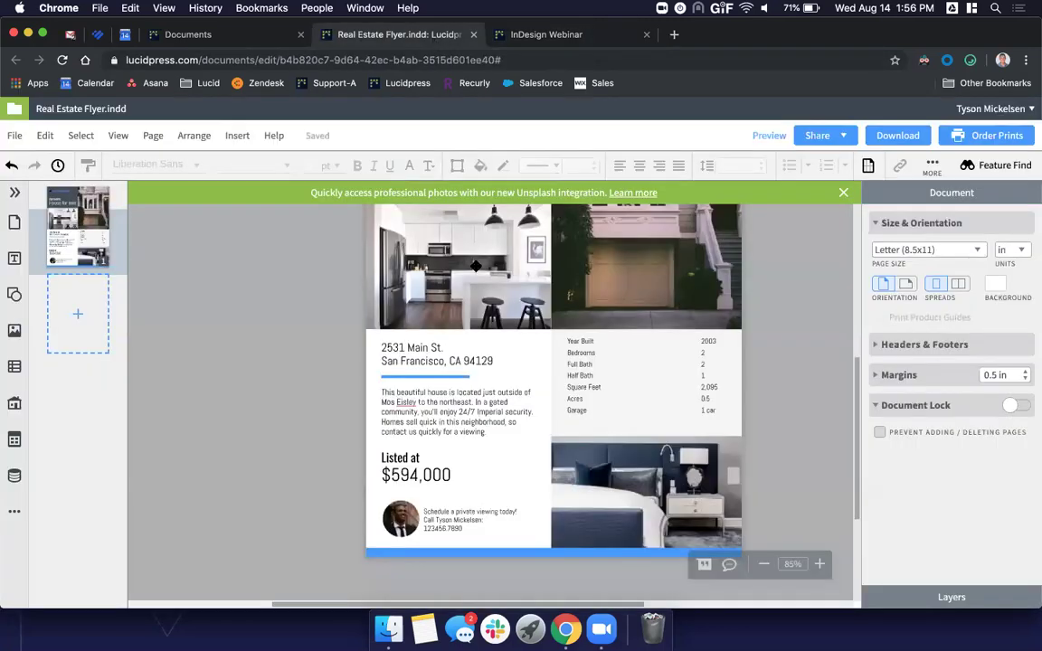
Step: Add a note to the large house photo reading "Instructions: To replace this image, double-click."
{"action": "scroll", "coordinate": [476, 266], "scroll_direction": "up", "scroll_amount": 5}
{"action": "scroll", "coordinate": [476, 265], "scroll_direction": "right", "scroll_amount": 3}
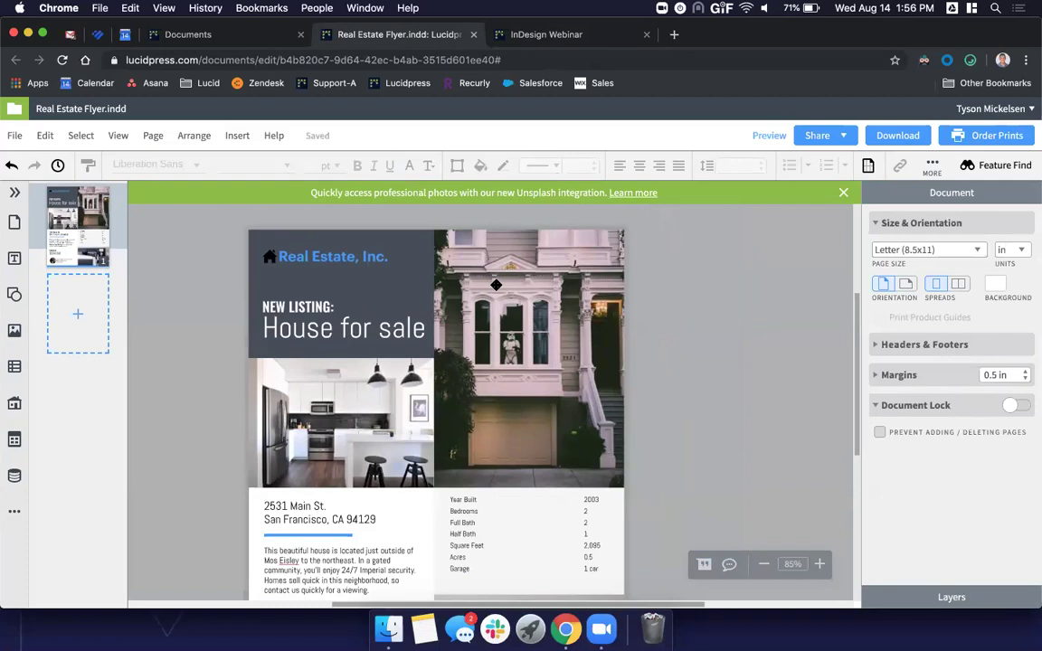
{"action": "left_click", "coordinate": [507, 287]}
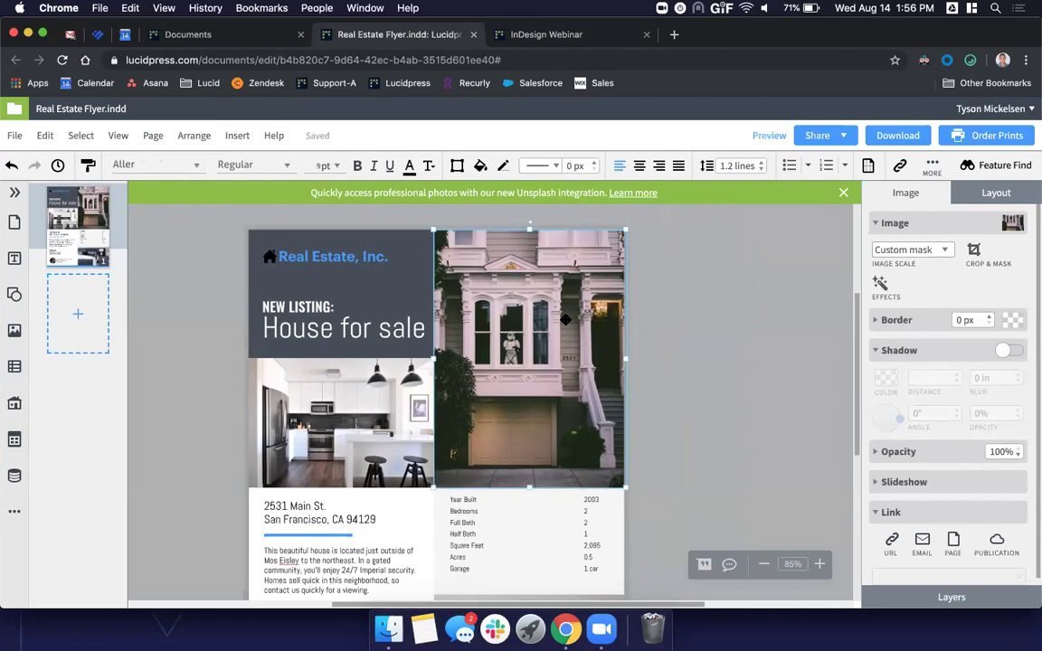
{"action": "right_click", "coordinate": [565, 319]}
{"action": "mouse_move", "coordinate": [570, 323]}
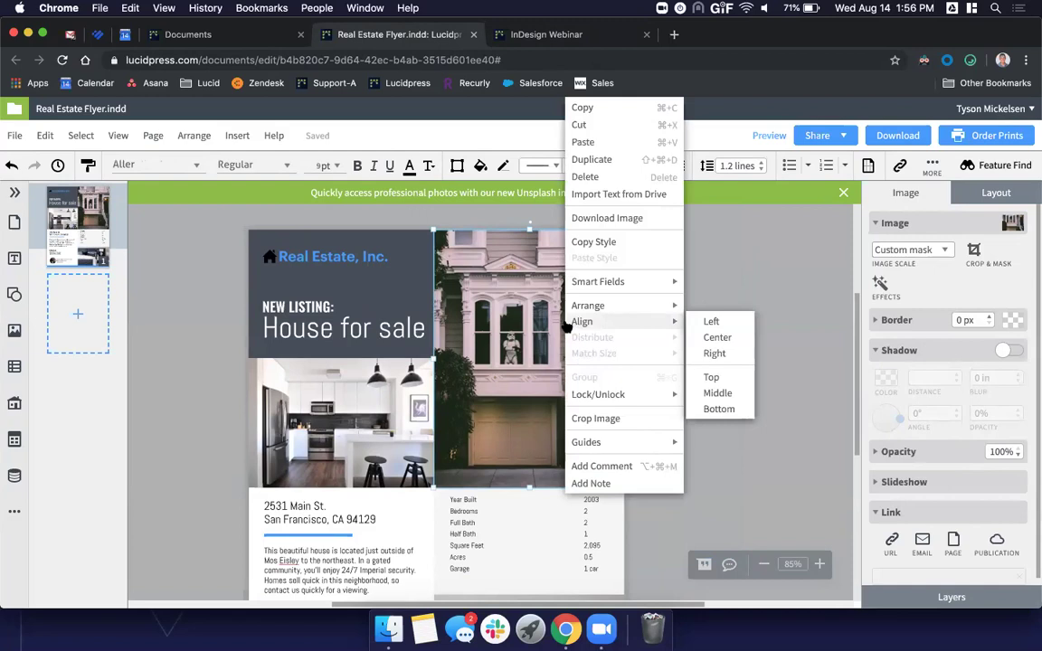
{"action": "left_click", "coordinate": [651, 485]}
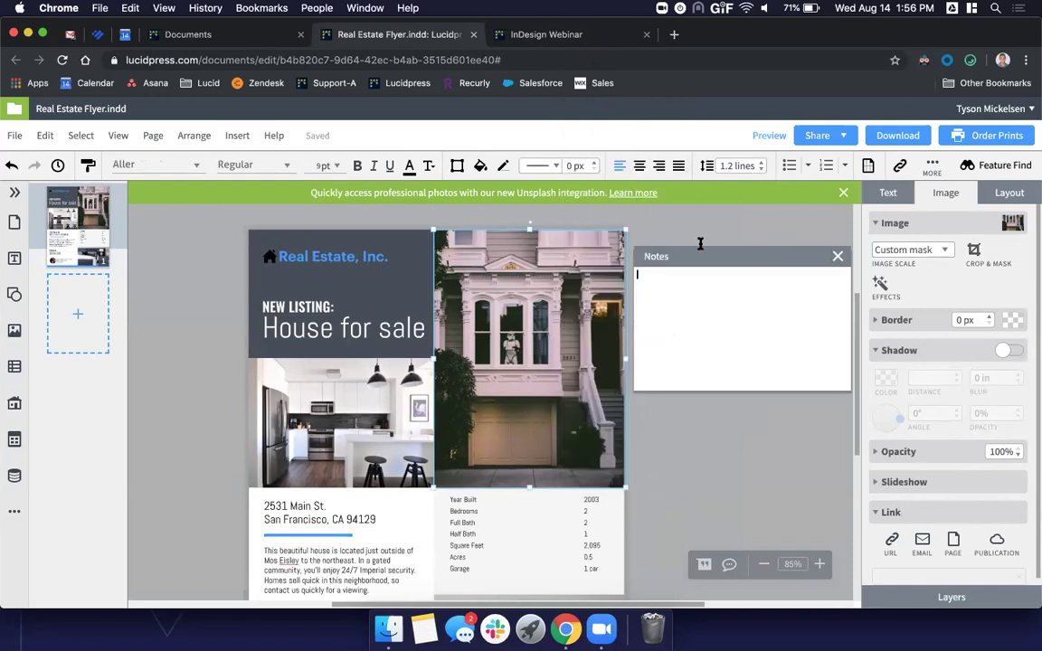
{"action": "type", "text": "instructions:  To"}
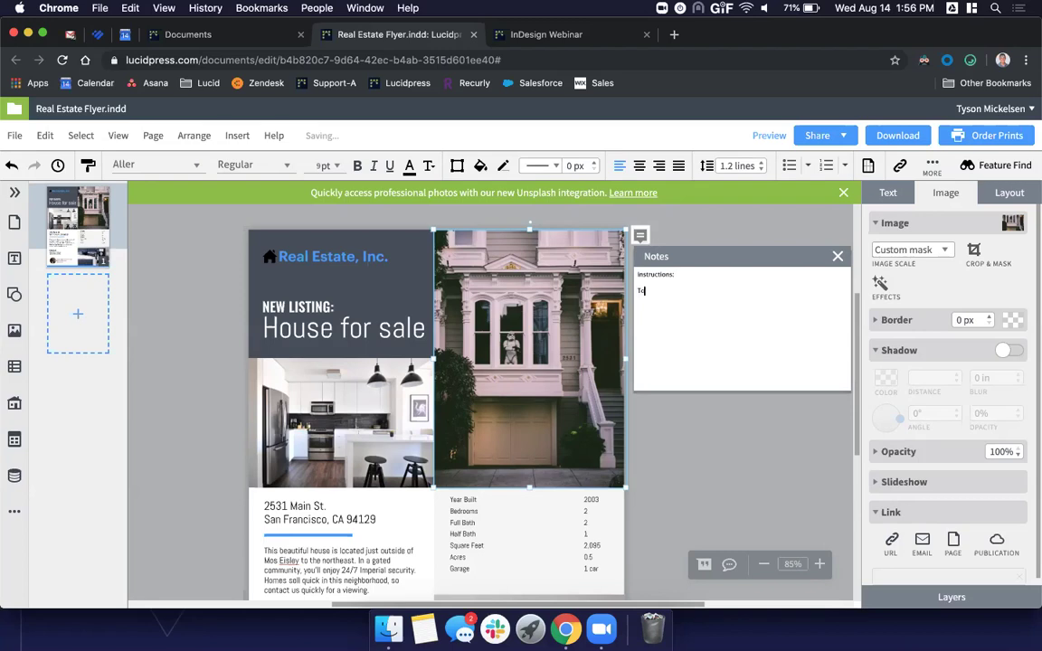
{"action": "type", "text": " replace this image, double-click."}
Step: Set all of the note's text to 19 pt, capitalize the first letter of "Instructions", and close the note
{"action": "key", "text": "super+a"}
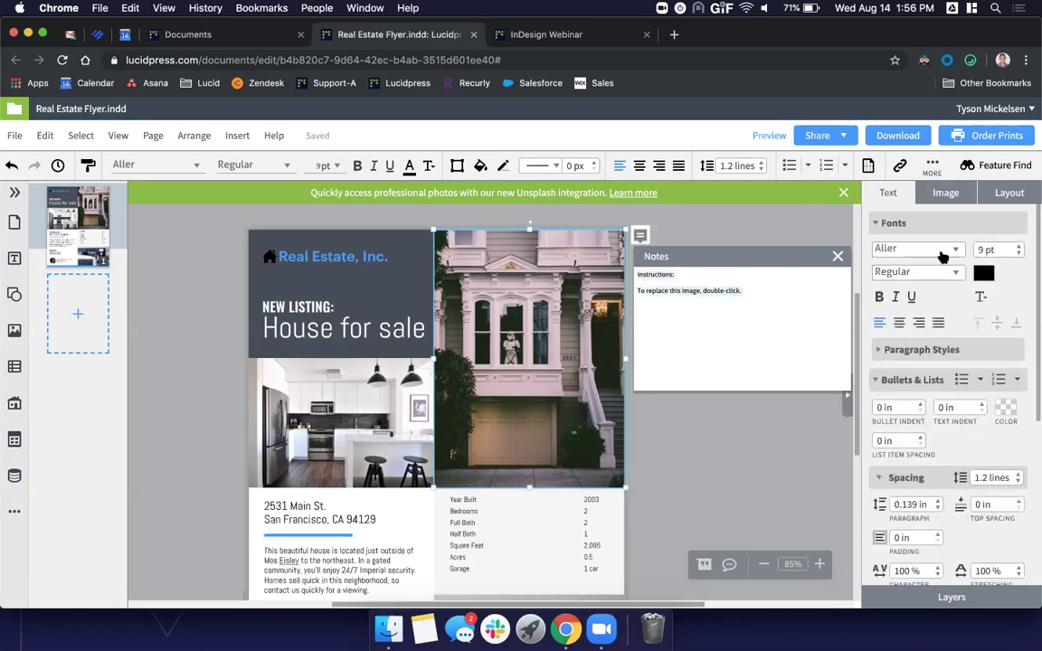
{"action": "left_click", "coordinate": [1020, 247]}
{"action": "left_click", "coordinate": [1020, 247]}
{"action": "left_click", "coordinate": [1020, 247]}
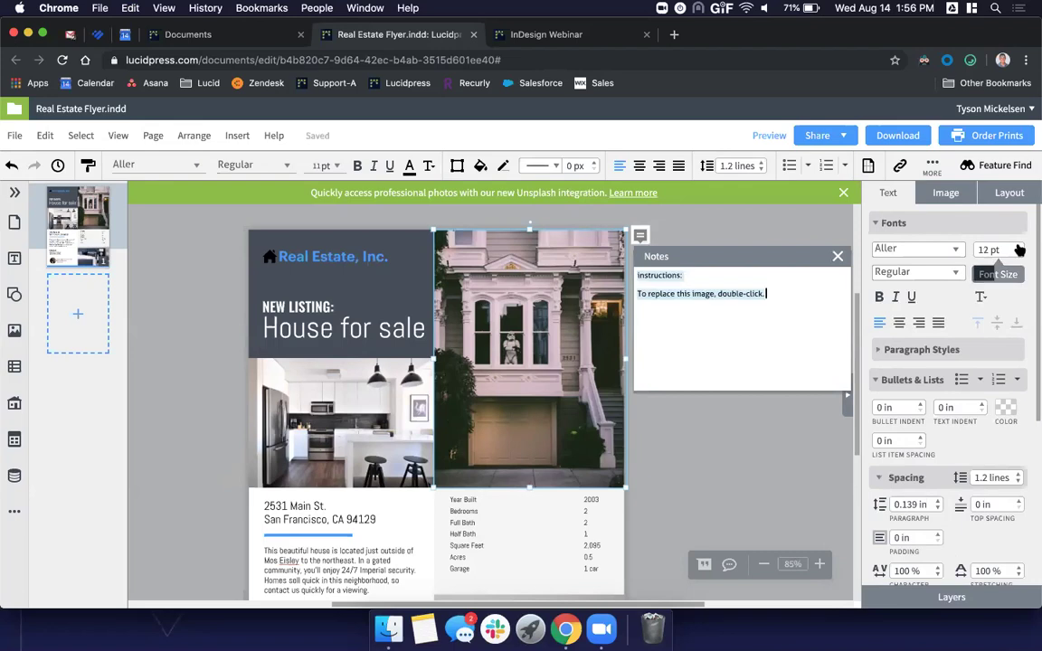
{"action": "left_click", "coordinate": [1020, 247]}
{"action": "left_click", "coordinate": [1019, 247]}
{"action": "left_click", "coordinate": [1020, 247]}
{"action": "left_click", "coordinate": [1019, 247]}
{"action": "left_click", "coordinate": [1020, 247]}
{"action": "left_click", "coordinate": [1020, 247]}
{"action": "left_click", "coordinate": [1020, 248]}
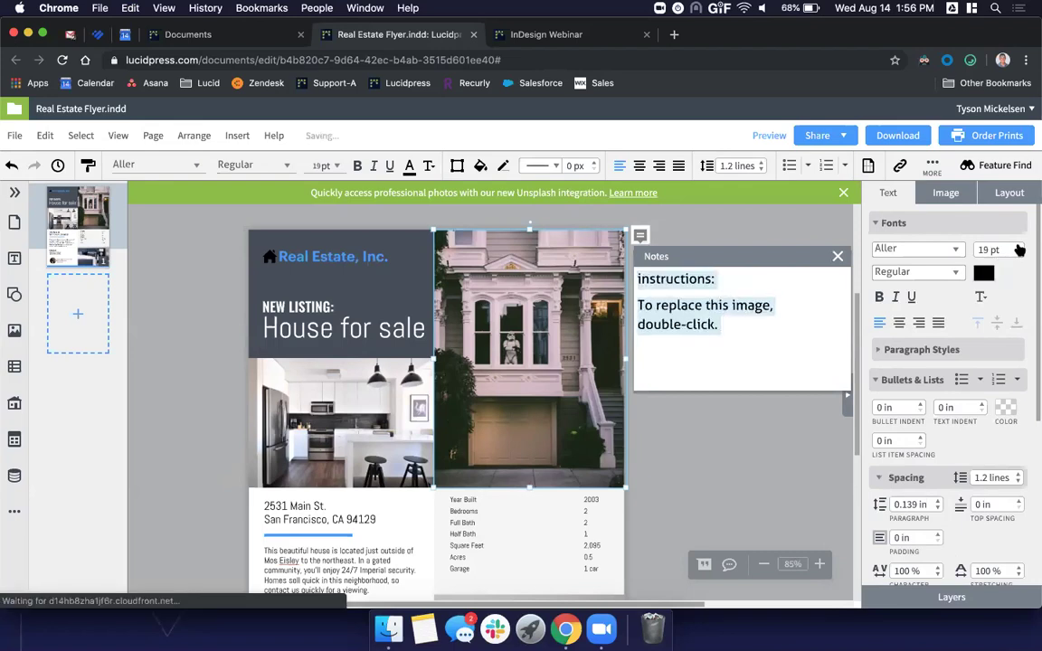
{"action": "left_click", "coordinate": [641, 275]}
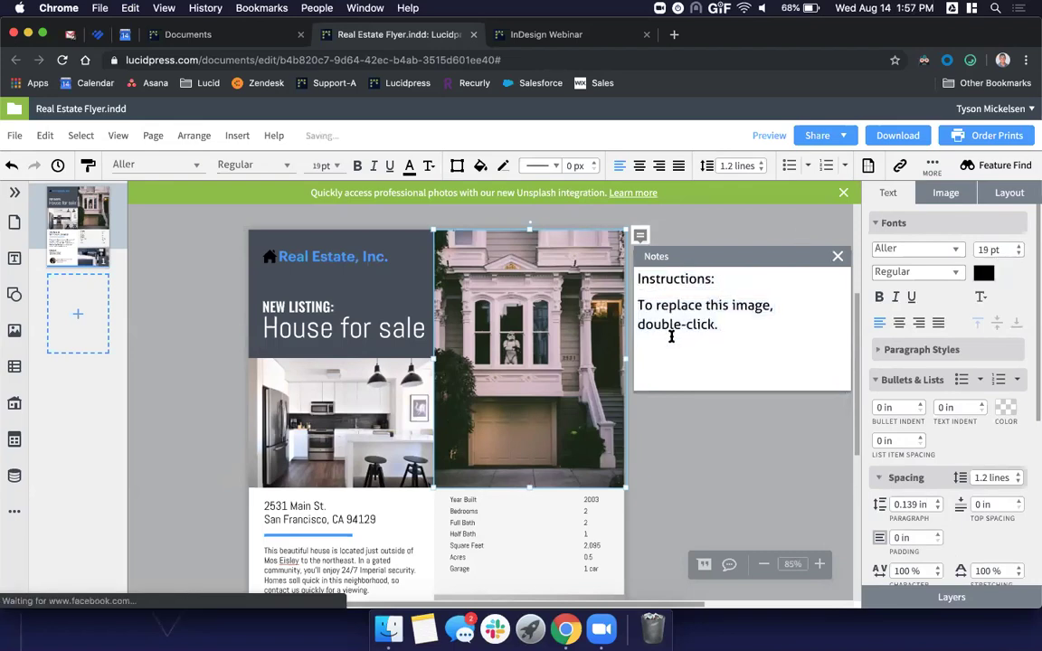
{"action": "left_click", "coordinate": [703, 426]}
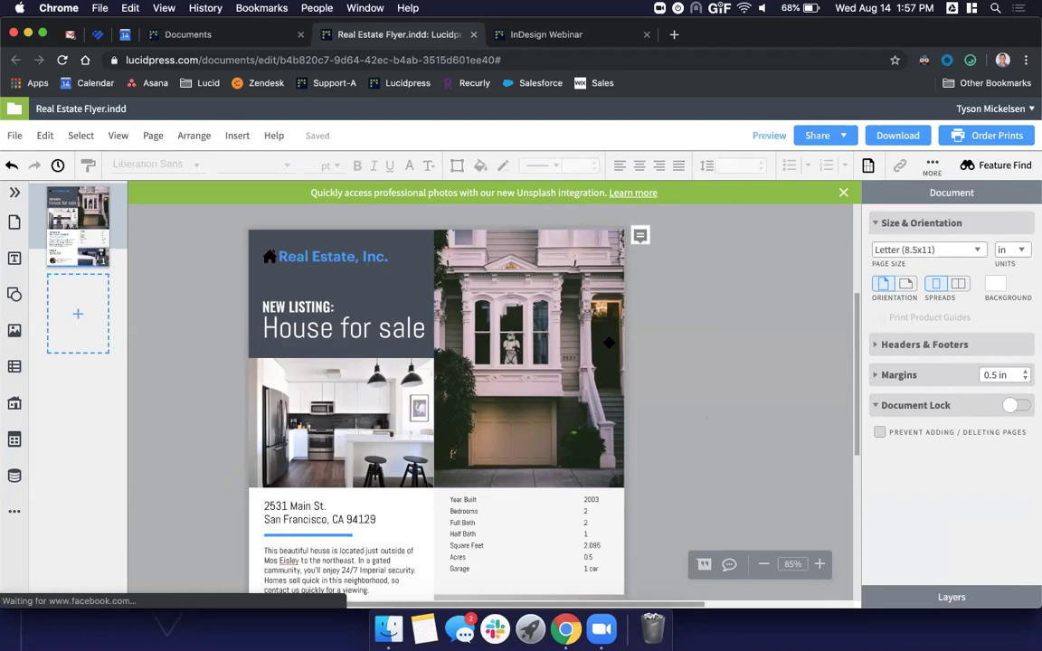
Step: Reopen the house photo's note from its marker to read the instructions, and close it again
{"action": "left_click", "coordinate": [640, 236]}
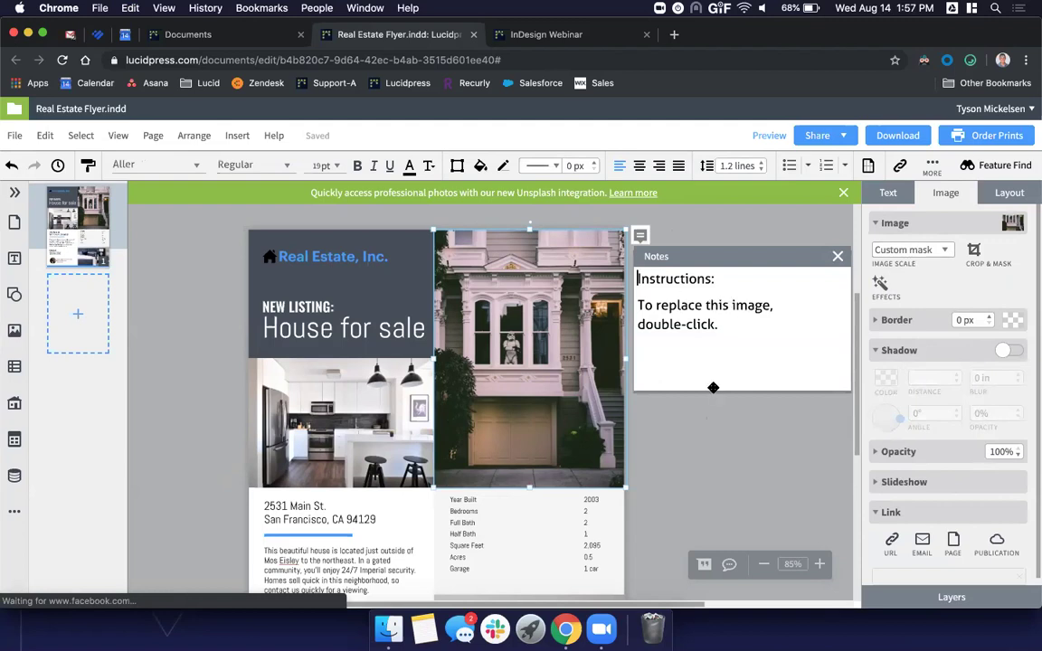
{"action": "left_click", "coordinate": [742, 482]}
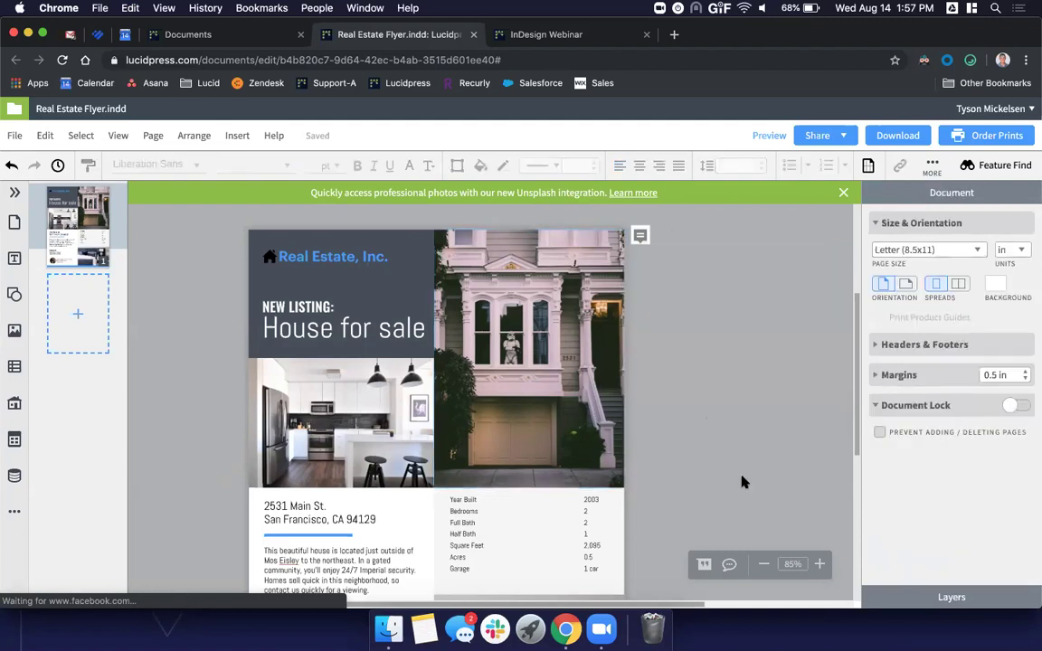
{"action": "scroll", "coordinate": [742, 482], "scroll_direction": "down", "scroll_amount": 3}
{"action": "scroll", "coordinate": [742, 481], "scroll_direction": "down", "scroll_amount": 3}
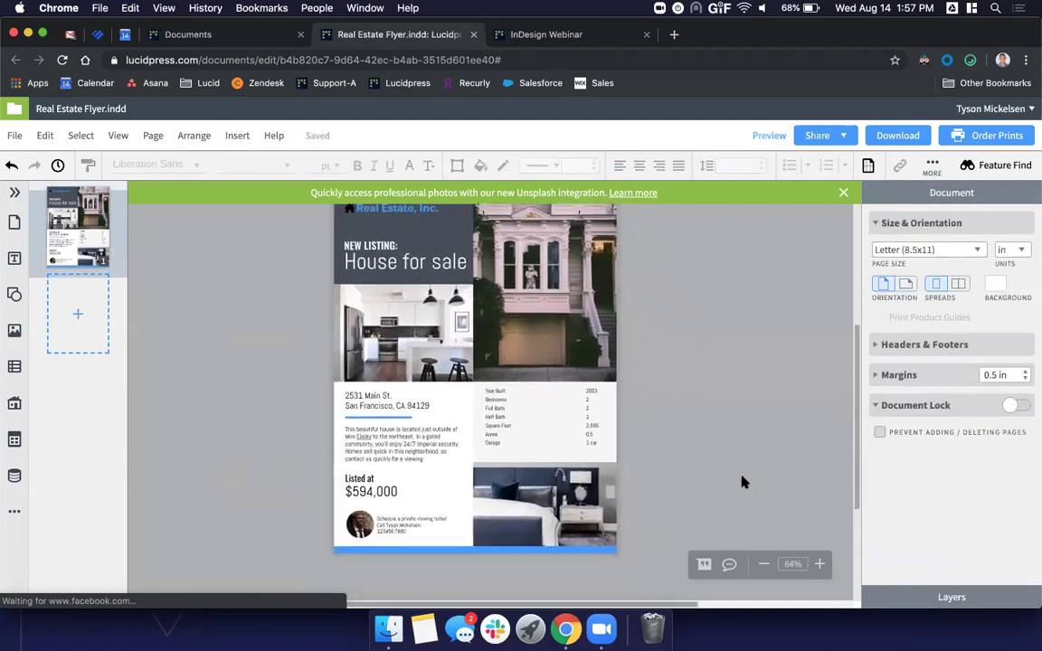
Step: Check the next item on the webinar's template checklist slide and return to the flyer with nothing selected
{"action": "left_click", "coordinate": [912, 136]}
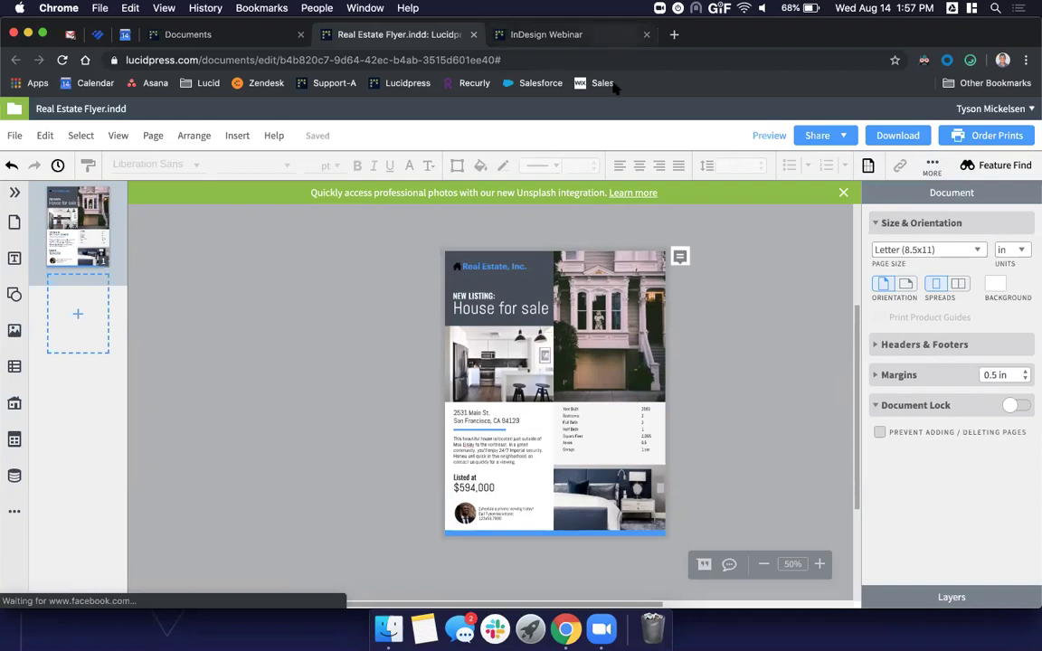
{"action": "left_click_drag", "start_coordinate": [618, 269], "coordinate": [618, 274]}
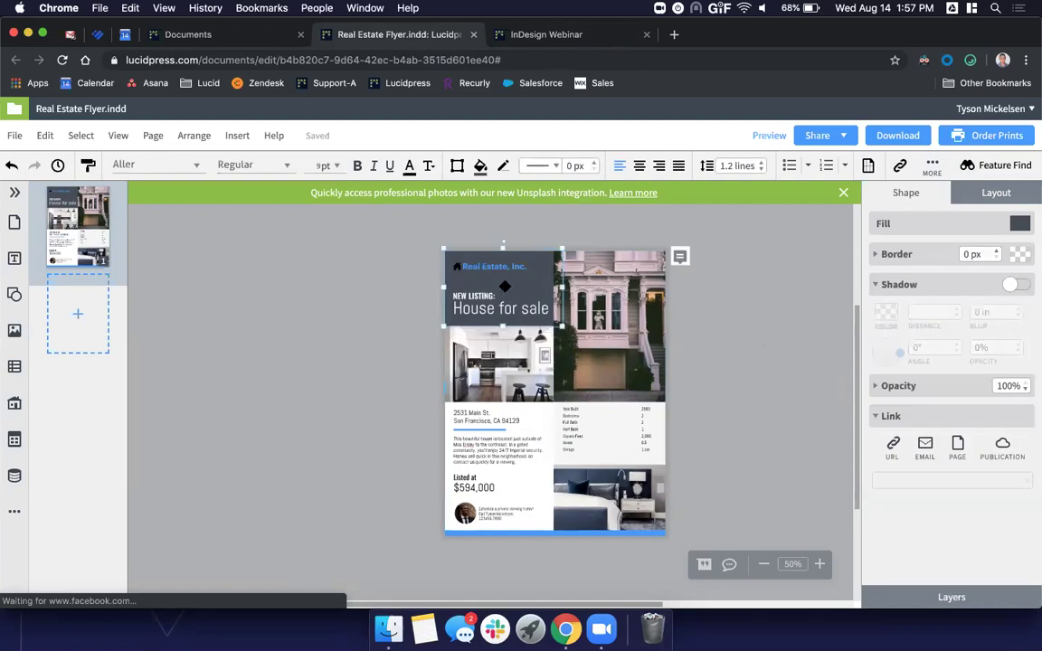
{"action": "left_click", "coordinate": [762, 359]}
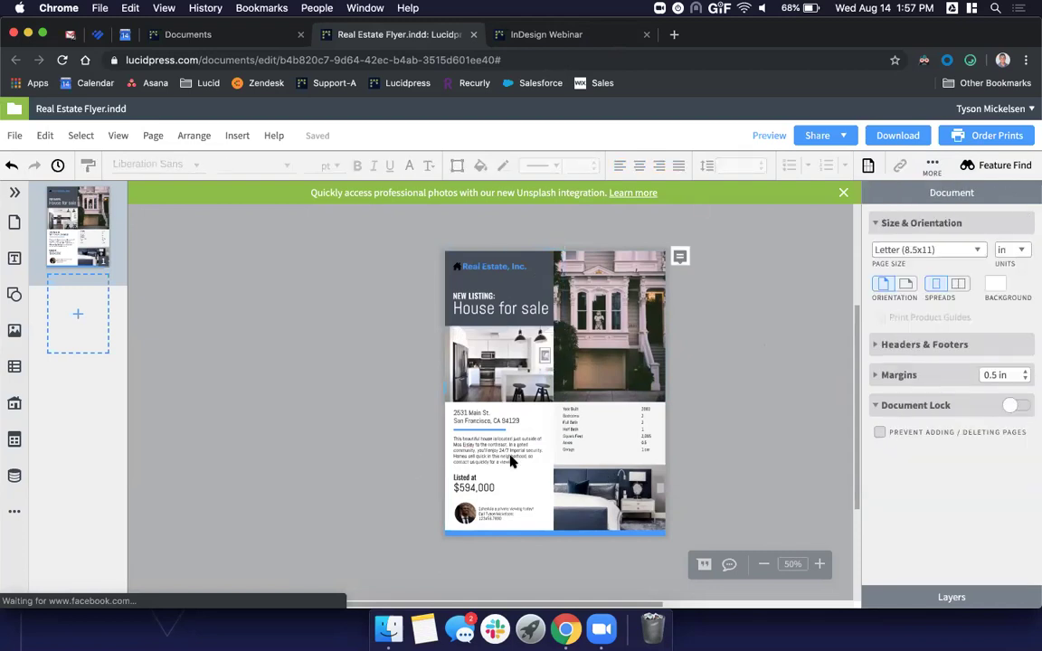
{"action": "left_click", "coordinate": [534, 34]}
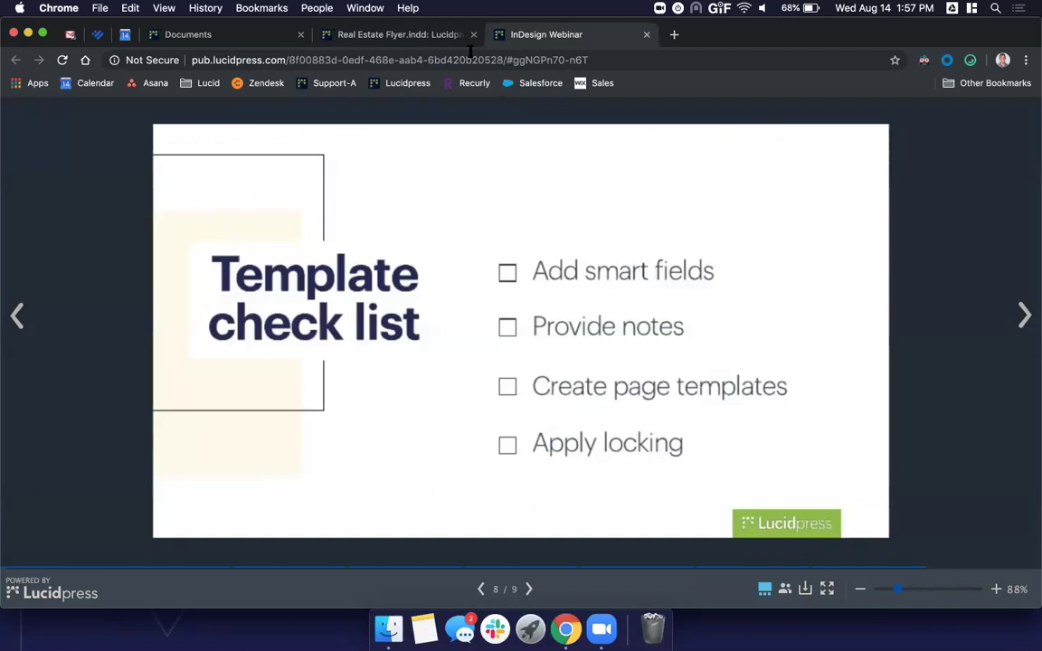
{"action": "left_click", "coordinate": [399, 35]}
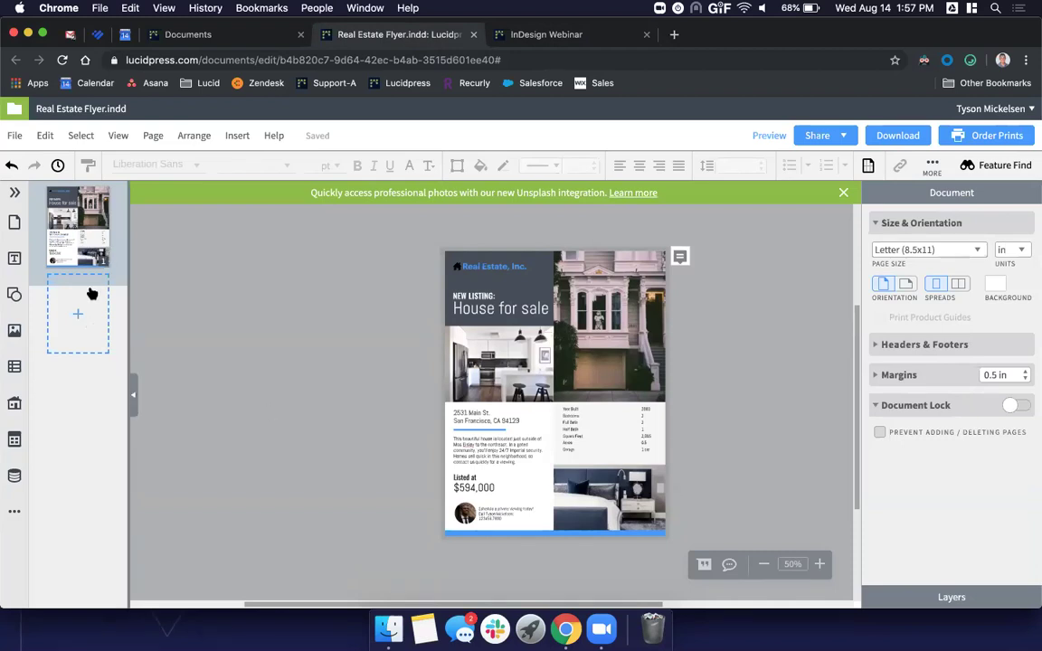
Step: Duplicate the flyer page to make a second page for a layout variation
{"action": "left_click", "coordinate": [86, 237]}
{"action": "right_click", "coordinate": [86, 237]}
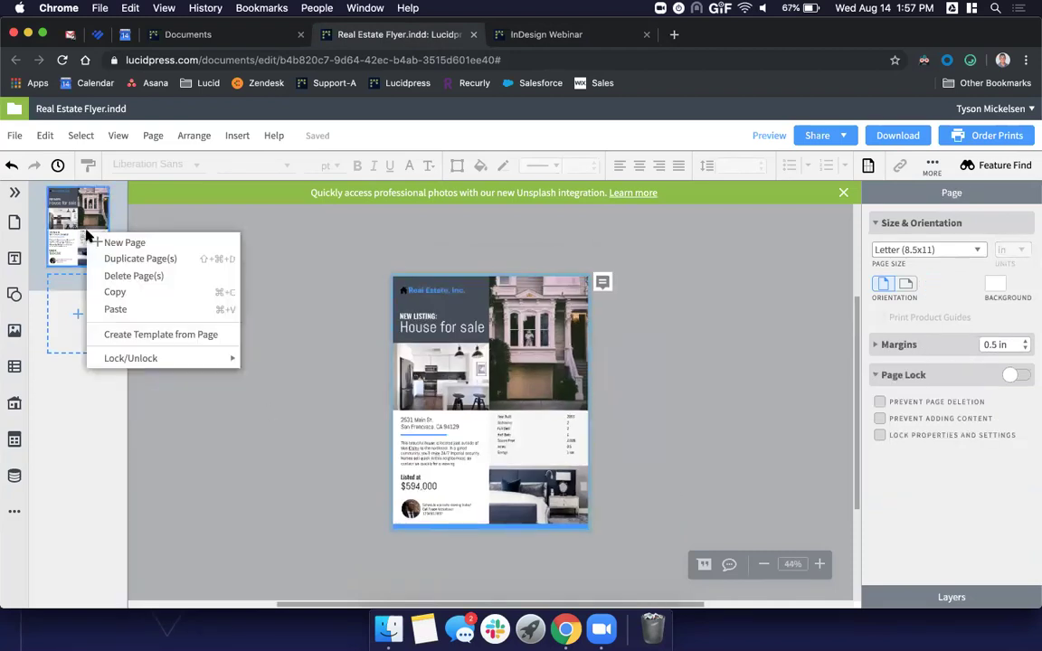
{"action": "left_click", "coordinate": [143, 263]}
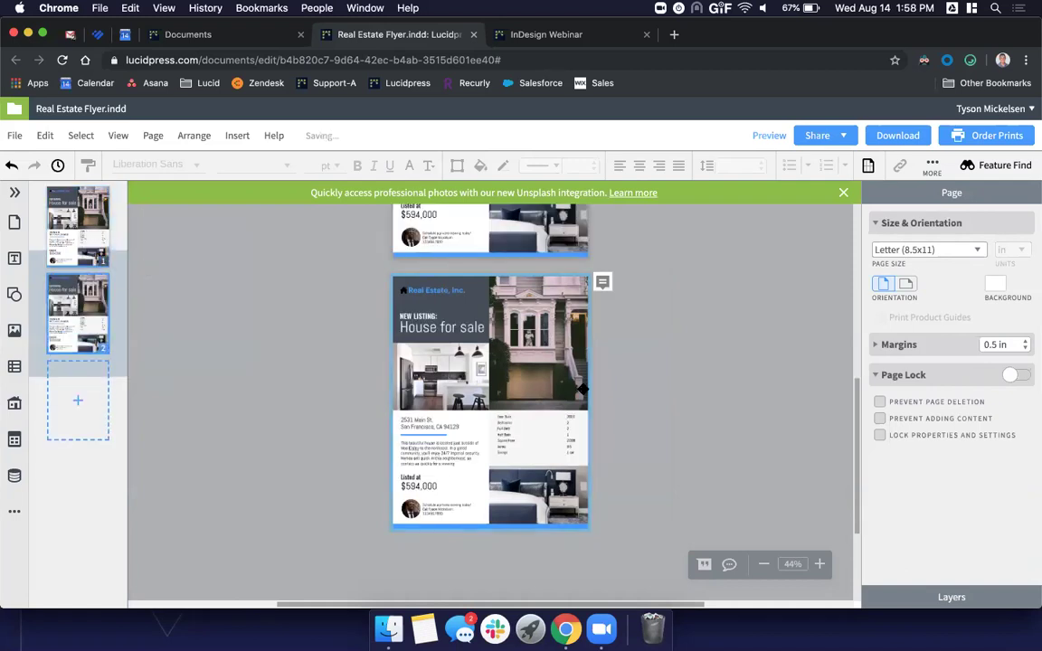
Step: On page 2, place a copy of the bedroom photo over the lower part of the house photo, beside the kitchen photo
{"action": "scroll", "coordinate": [458, 388], "scroll_direction": "up", "scroll_amount": 3}
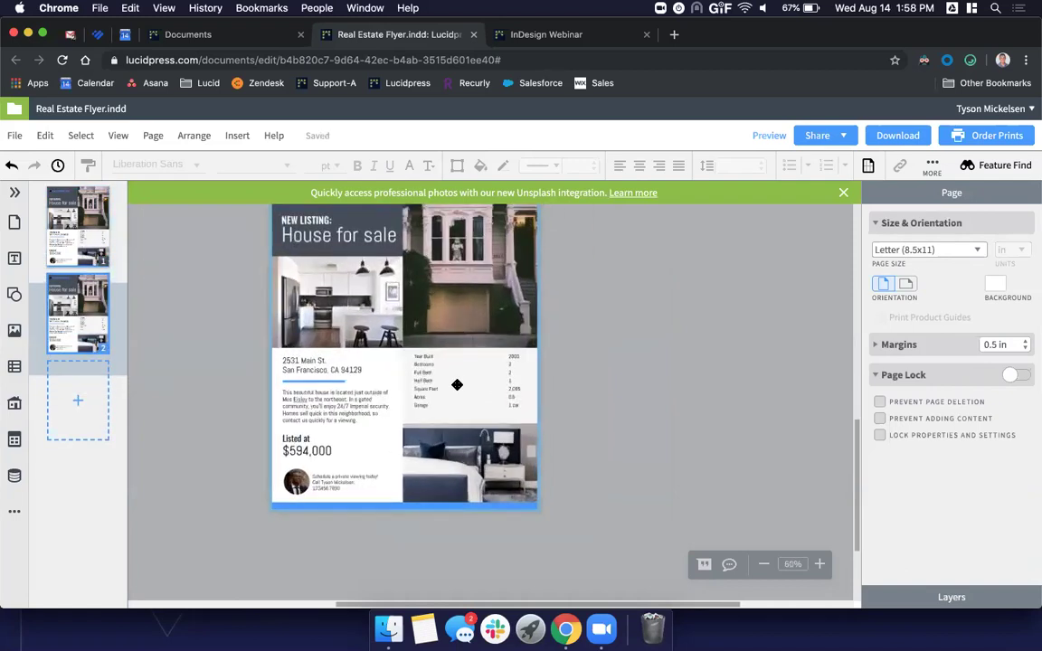
{"action": "scroll", "coordinate": [457, 385], "scroll_direction": "up", "scroll_amount": 2}
{"action": "left_click", "coordinate": [457, 495]}
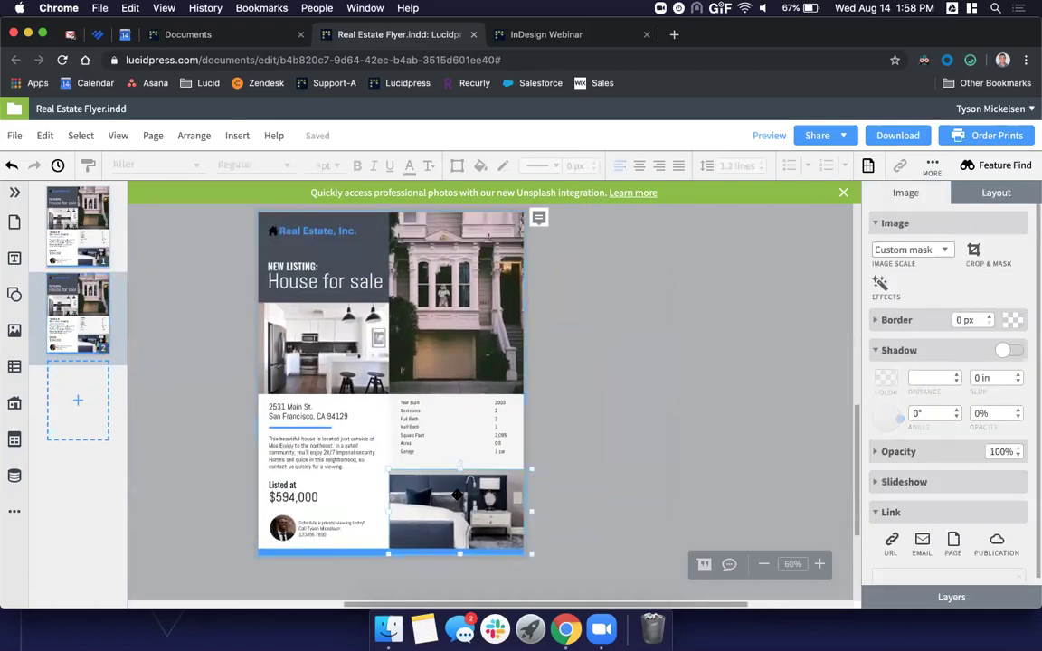
{"action": "left_click_drag", "start_coordinate": [457, 495], "coordinate": [448, 298]}
{"action": "left_click_drag", "start_coordinate": [526, 355], "coordinate": [533, 364]}
{"action": "left_click", "coordinate": [585, 388]}
{"action": "scroll", "coordinate": [585, 388], "scroll_direction": "down", "scroll_amount": 2}
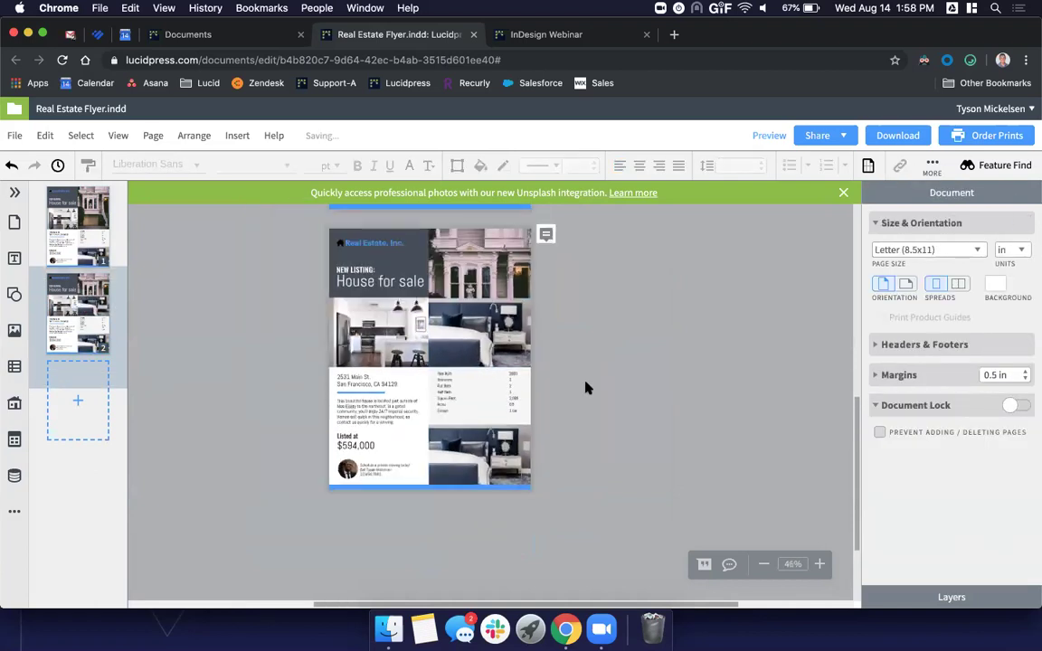
{"action": "scroll", "coordinate": [585, 388], "scroll_direction": "down", "scroll_amount": 1}
{"action": "scroll", "coordinate": [585, 388], "scroll_direction": "down", "scroll_amount": 5}
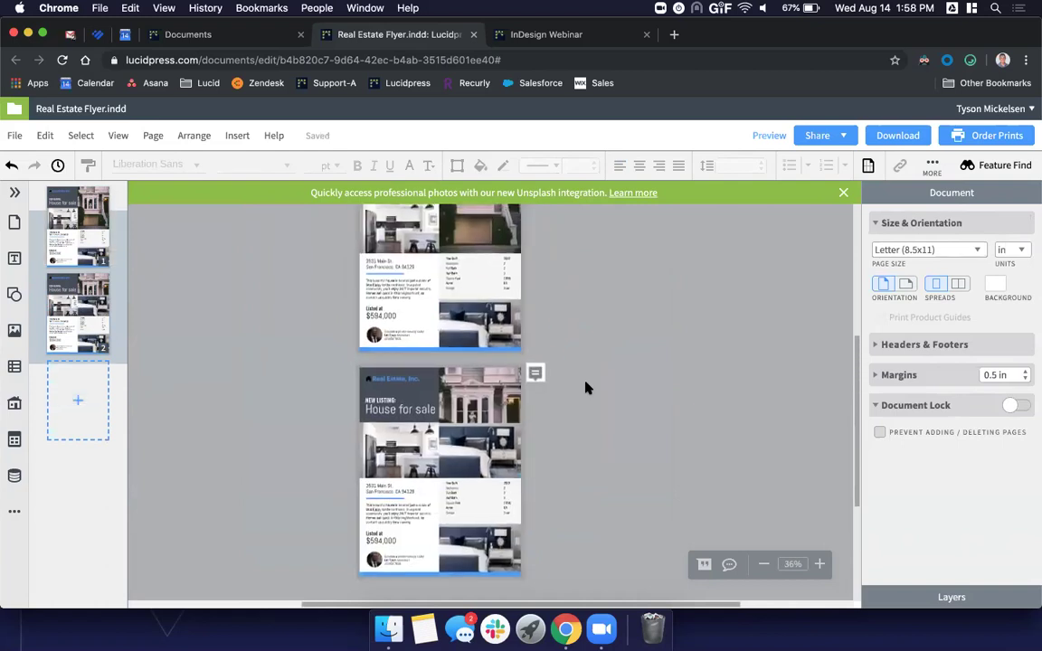
{"action": "scroll", "coordinate": [500, 327], "scroll_direction": "up", "scroll_amount": 2}
{"action": "scroll", "coordinate": [516, 344], "scroll_direction": "down", "scroll_amount": 4}
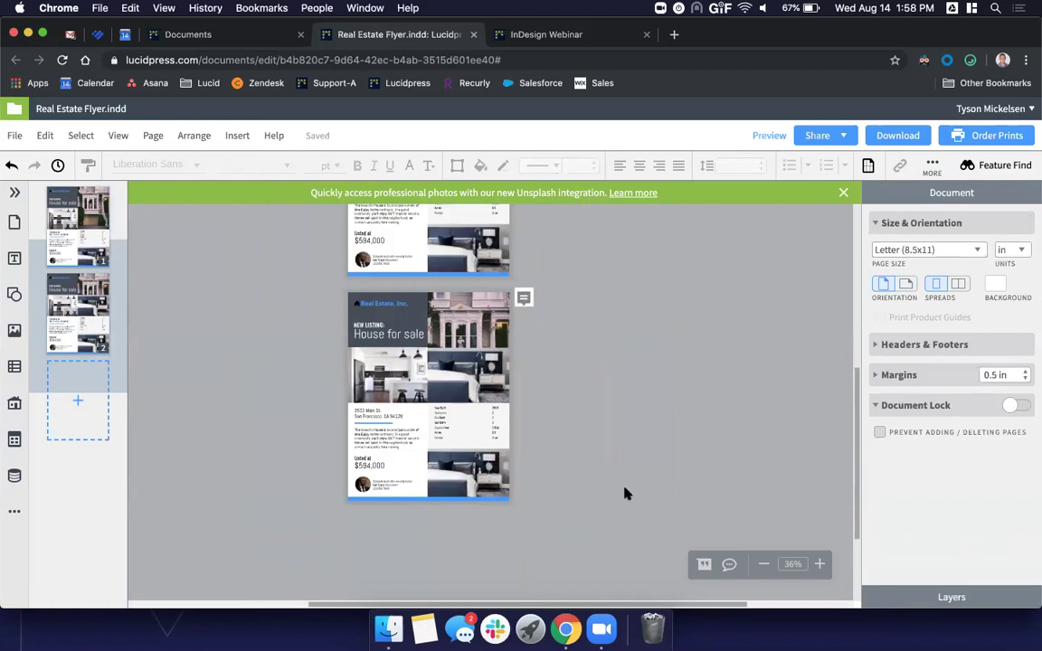
Step: Create a page template from page 2 titled "4 IMAGES" and view it among the available page templates
{"action": "right_click", "coordinate": [72, 316]}
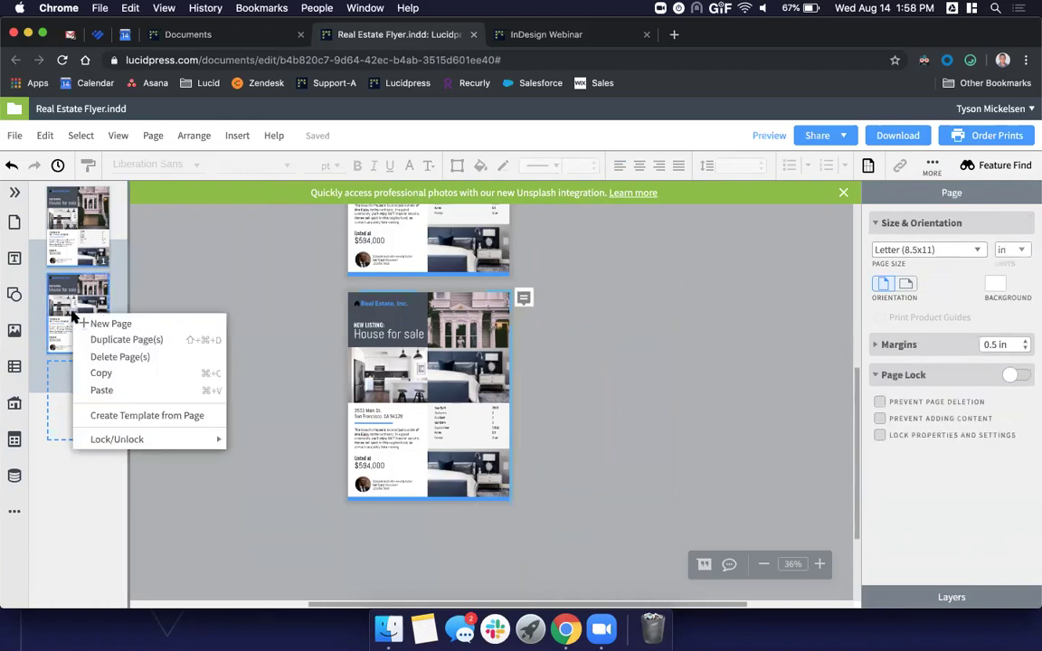
{"action": "left_click", "coordinate": [139, 416]}
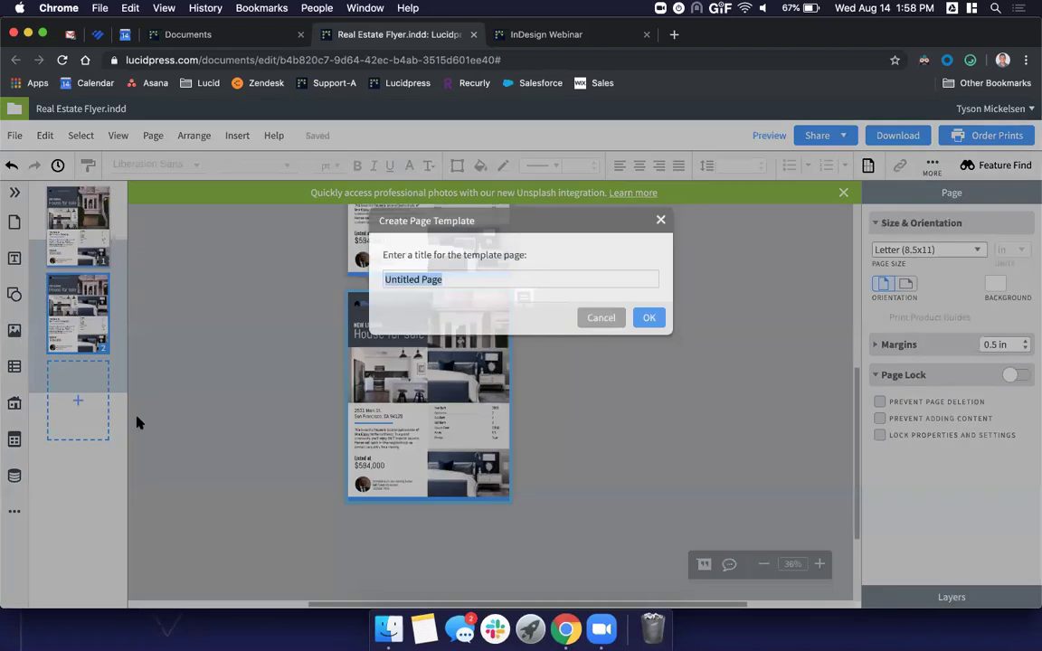
{"action": "type", "text": "4 IMAGES"}
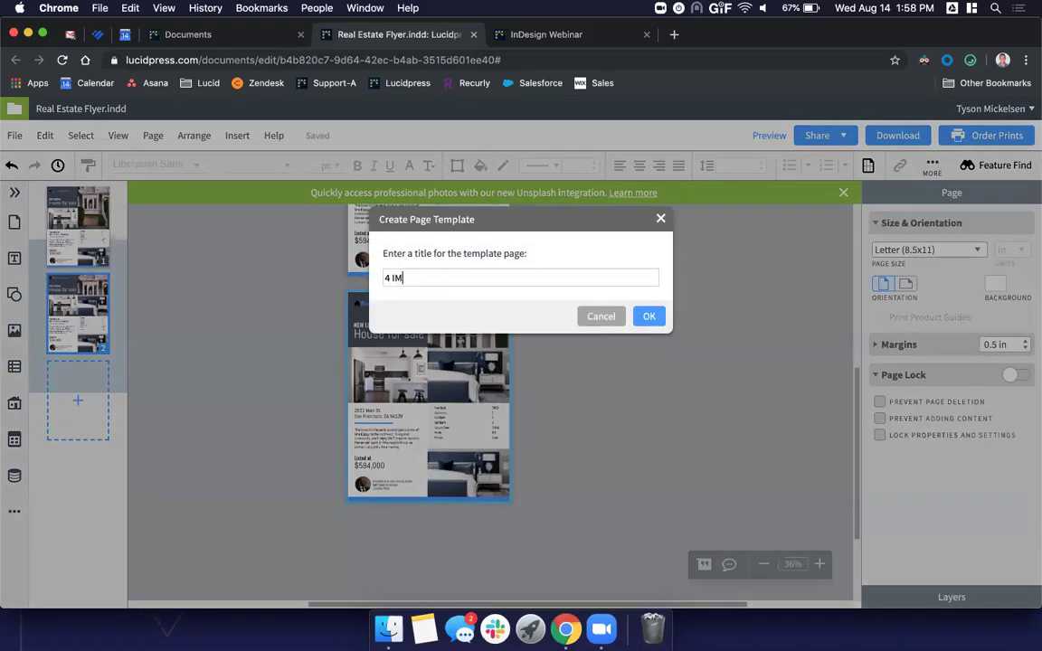
{"action": "key", "text": "Return"}
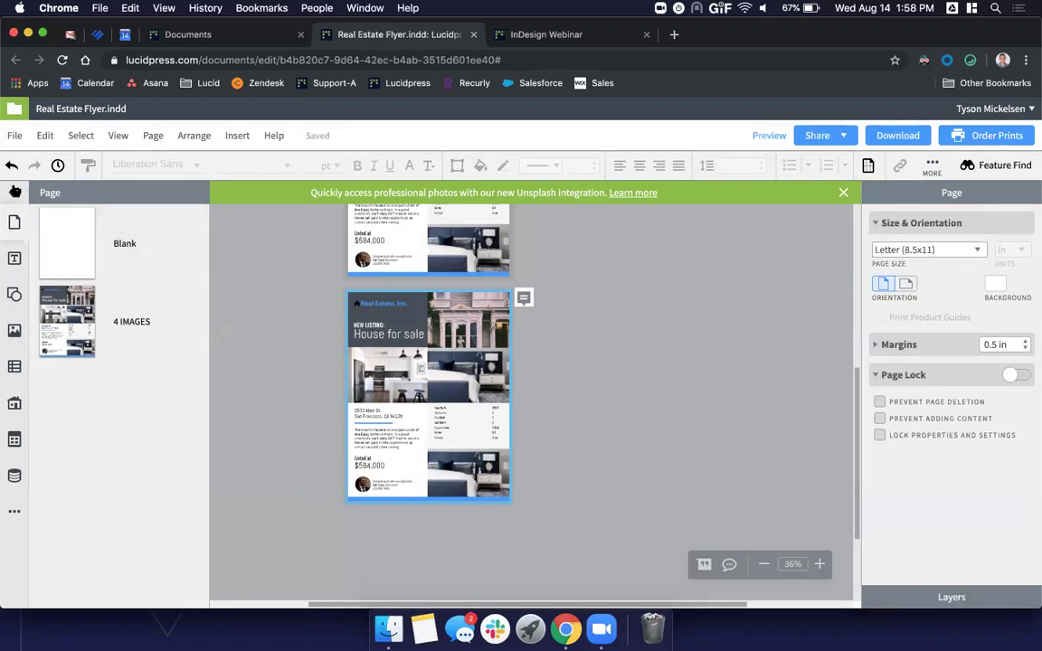
{"action": "left_click", "coordinate": [14, 193]}
Step: Create a page template from page 1 titled "3 IMAGES" and return to the page thumbnails
{"action": "right_click", "coordinate": [75, 233]}
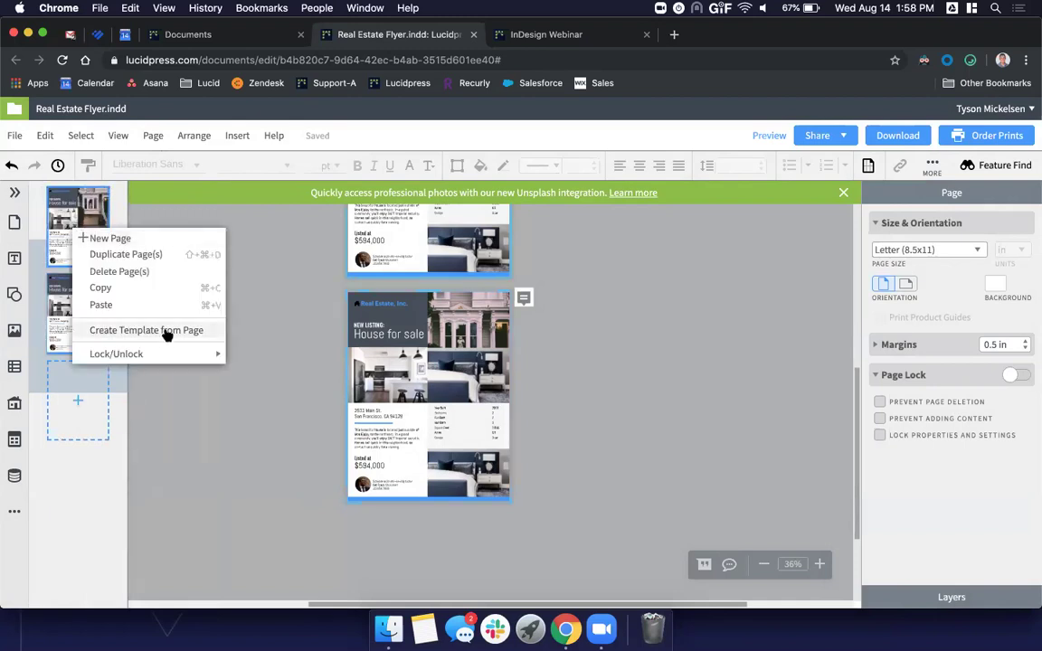
{"action": "left_click", "coordinate": [165, 333]}
{"action": "type", "text": "3 I"}
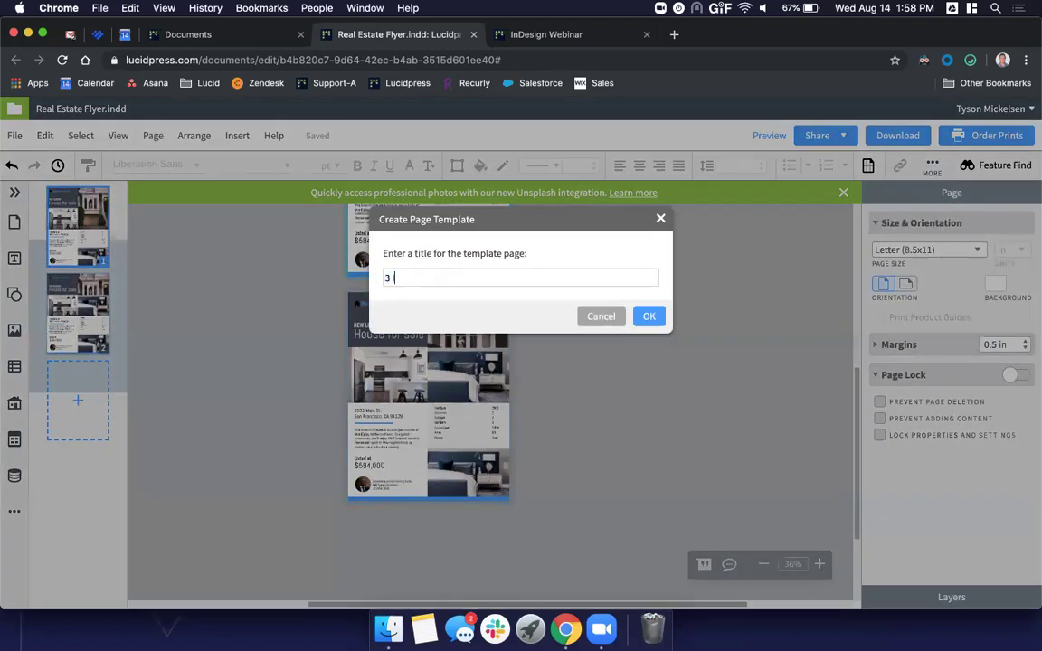
{"action": "type", "text": "MAGES"}
{"action": "key", "text": "Return"}
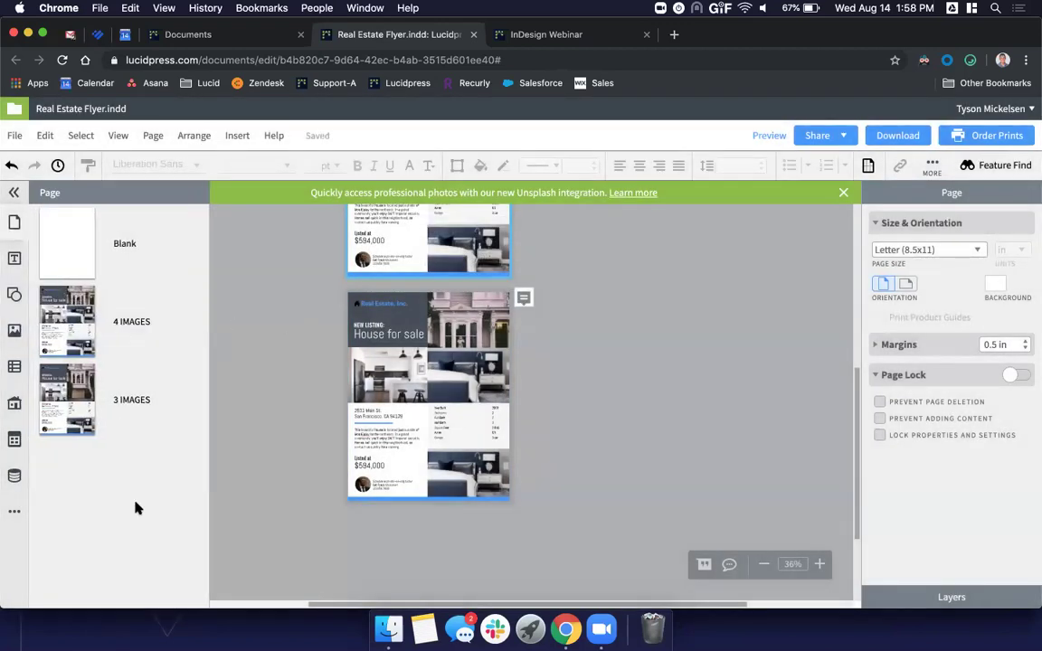
{"action": "left_click", "coordinate": [15, 193]}
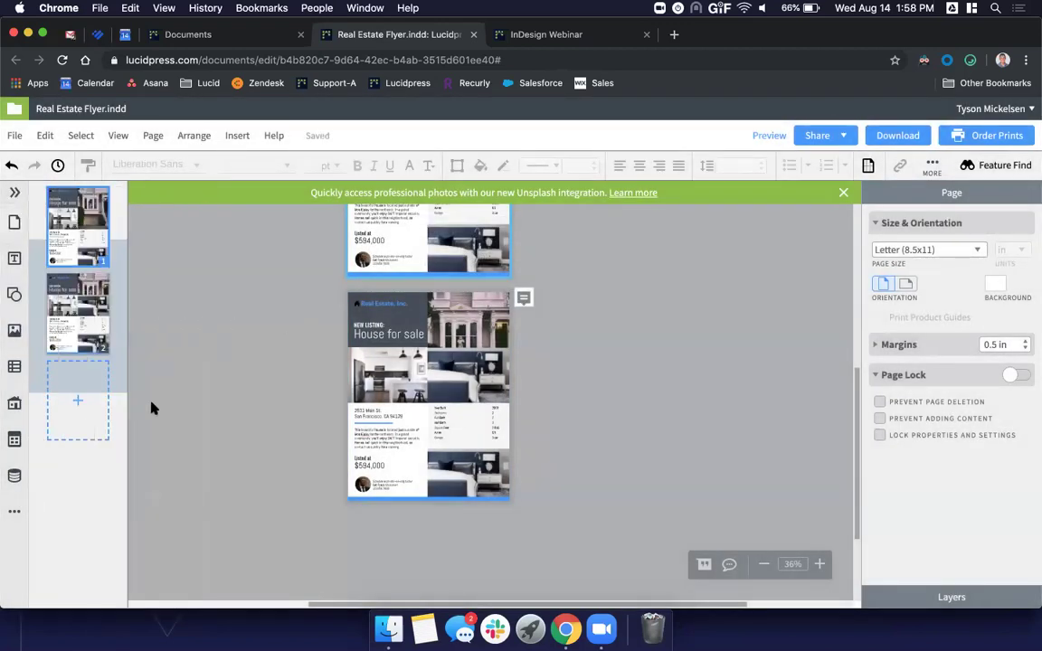
Step: Insert a blank page after page 1 and place a heading on it reading "Instructions:"
{"action": "left_click", "coordinate": [83, 412]}
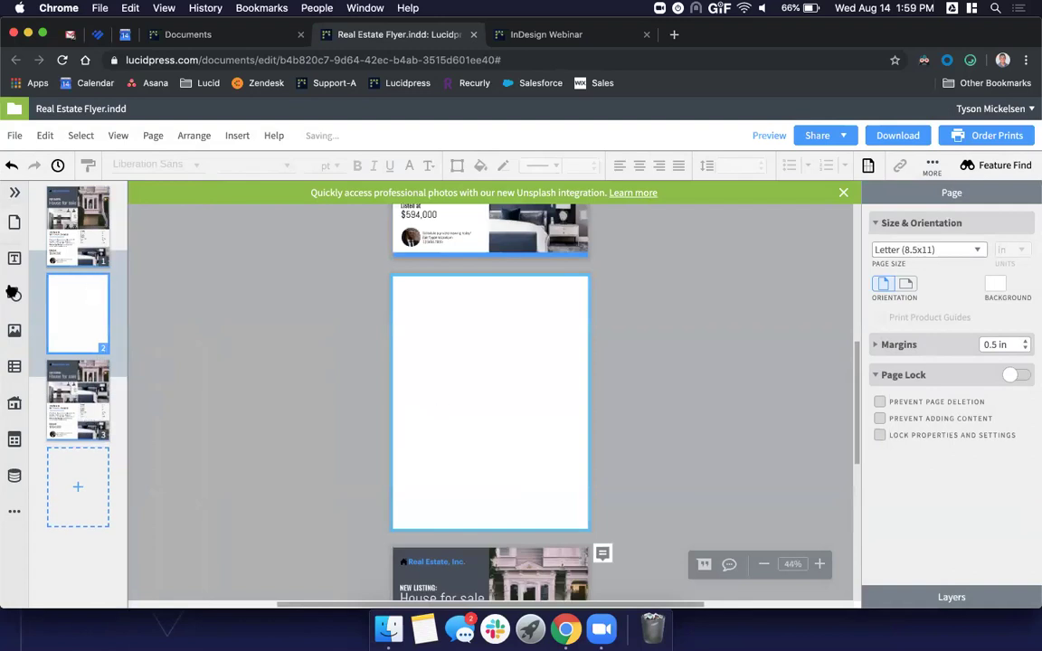
{"action": "left_click", "coordinate": [14, 258]}
{"action": "left_click_drag", "start_coordinate": [93, 276], "coordinate": [465, 339]}
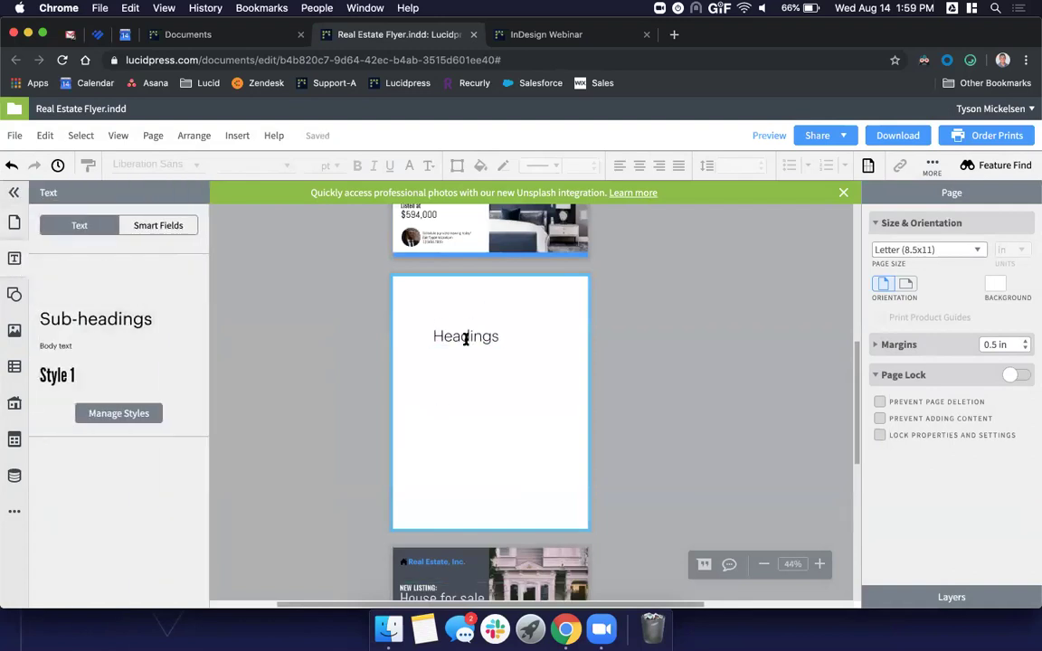
{"action": "double_click", "coordinate": [466, 338]}
{"action": "type", "text": "Instructions"}
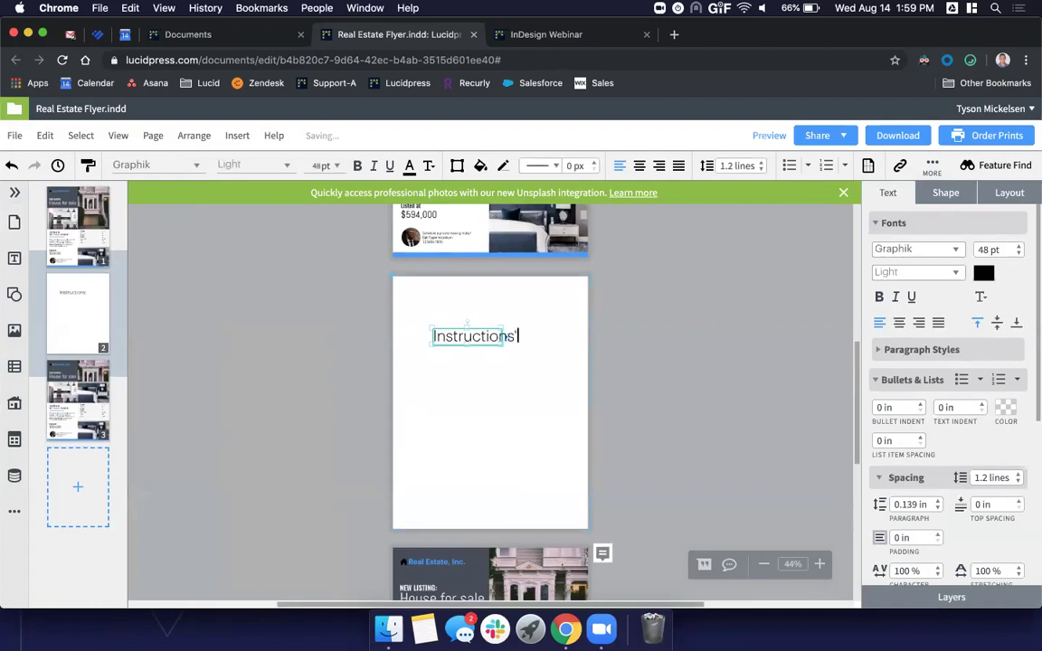
{"action": "type", "text": ":"}
{"action": "left_click", "coordinate": [477, 305]}
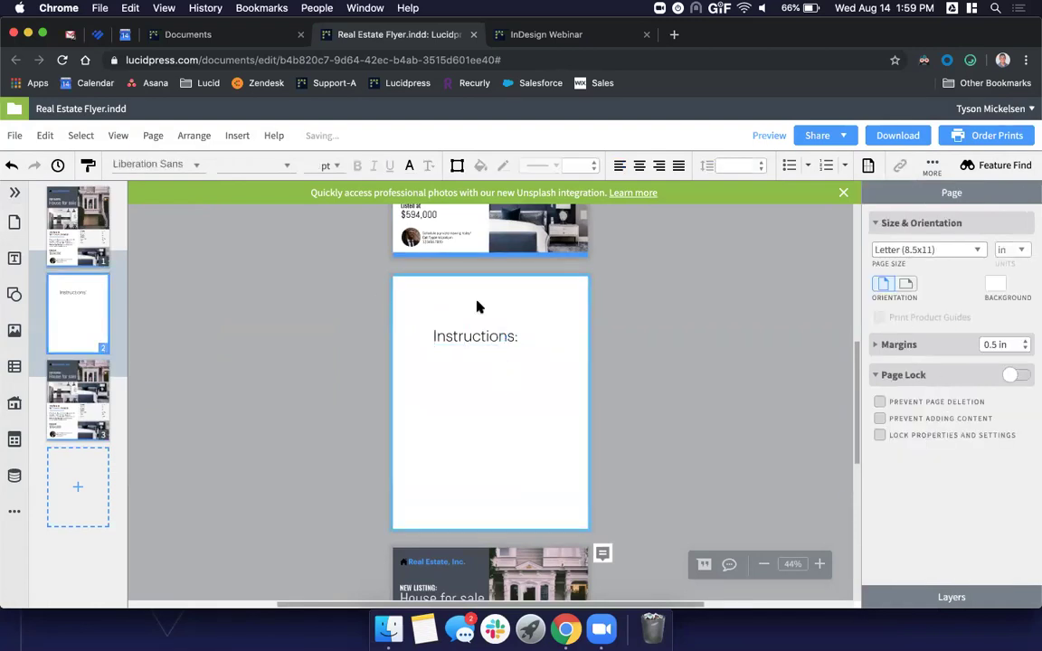
Step: Place a body text box beneath the "Instructions:" heading on page 2
{"action": "left_click", "coordinate": [12, 262]}
{"action": "scroll", "coordinate": [474, 316], "scroll_direction": "down", "scroll_amount": 3}
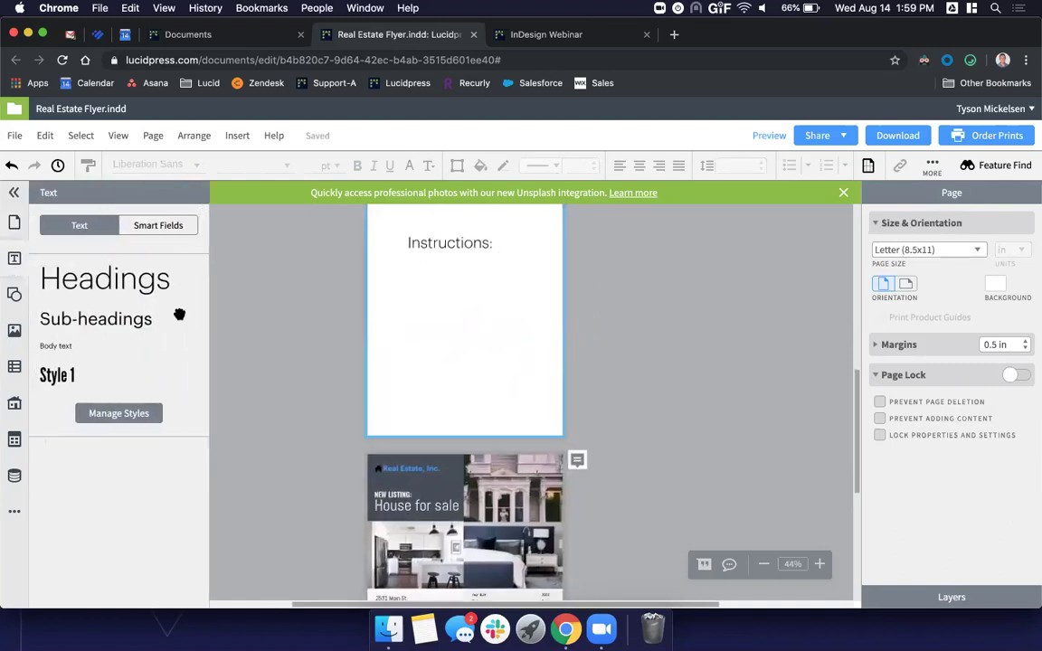
{"action": "left_click_drag", "start_coordinate": [56, 344], "coordinate": [517, 367]}
{"action": "scroll", "coordinate": [441, 318], "scroll_direction": "up", "scroll_amount": 2}
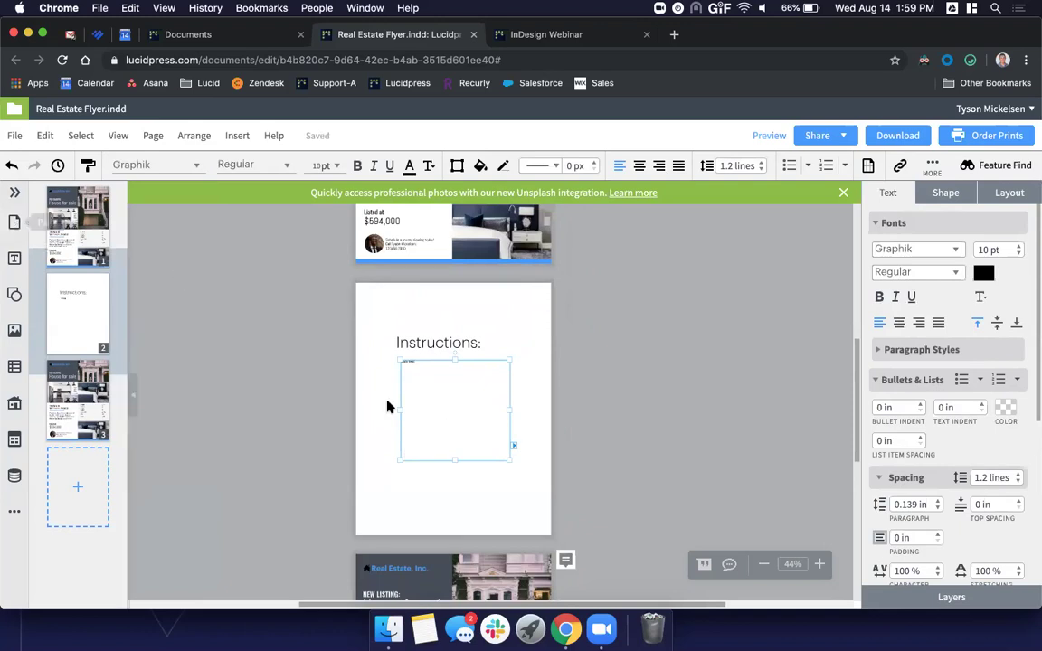
Step: View the available page templates again and return to the page thumbnails with nothing selected
{"action": "left_click", "coordinate": [13, 223]}
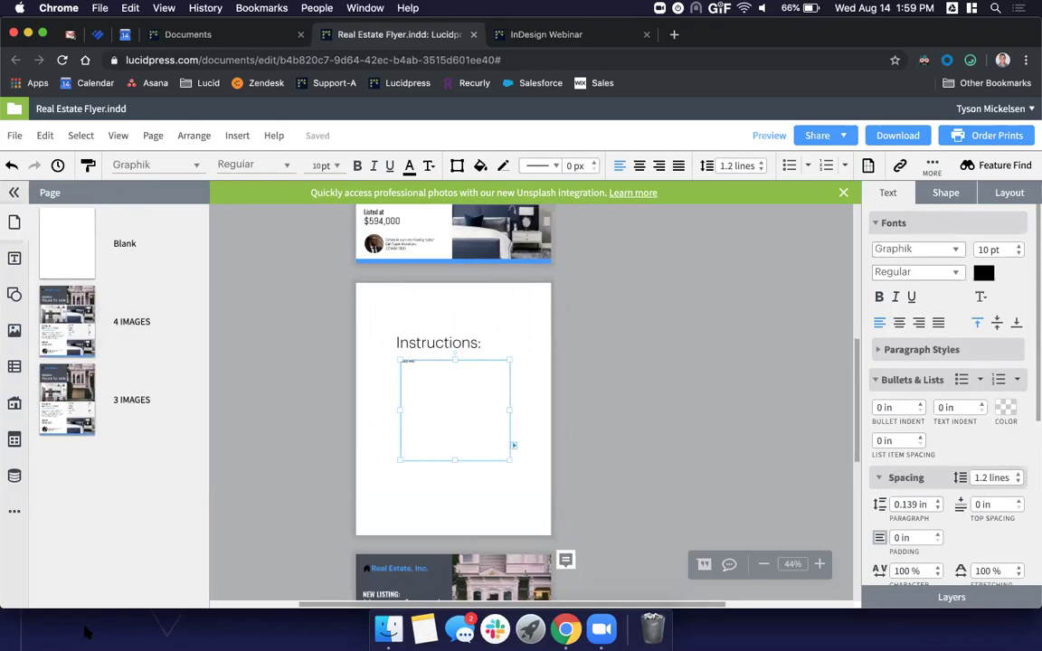
{"action": "left_click", "coordinate": [13, 192]}
{"action": "left_click", "coordinate": [269, 394]}
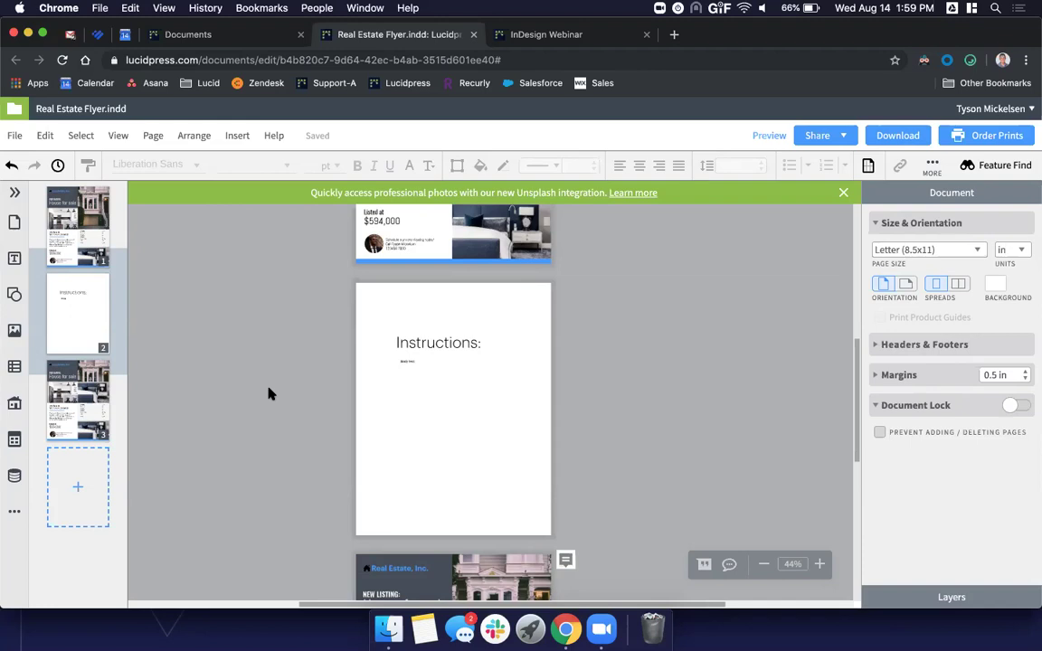
Step: Delete the instructions page and the four-image layout page, keeping only the original flyer page
{"action": "scroll", "coordinate": [269, 393], "scroll_direction": "down", "scroll_amount": 5}
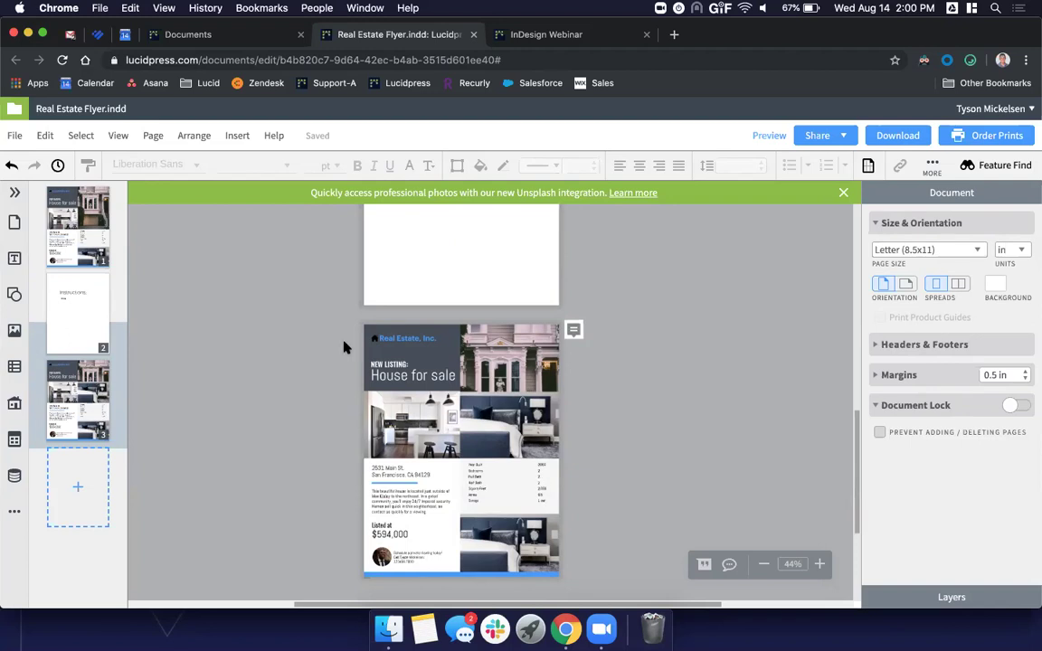
{"action": "left_click", "coordinate": [96, 329]}
{"action": "key", "text": "Delete"}
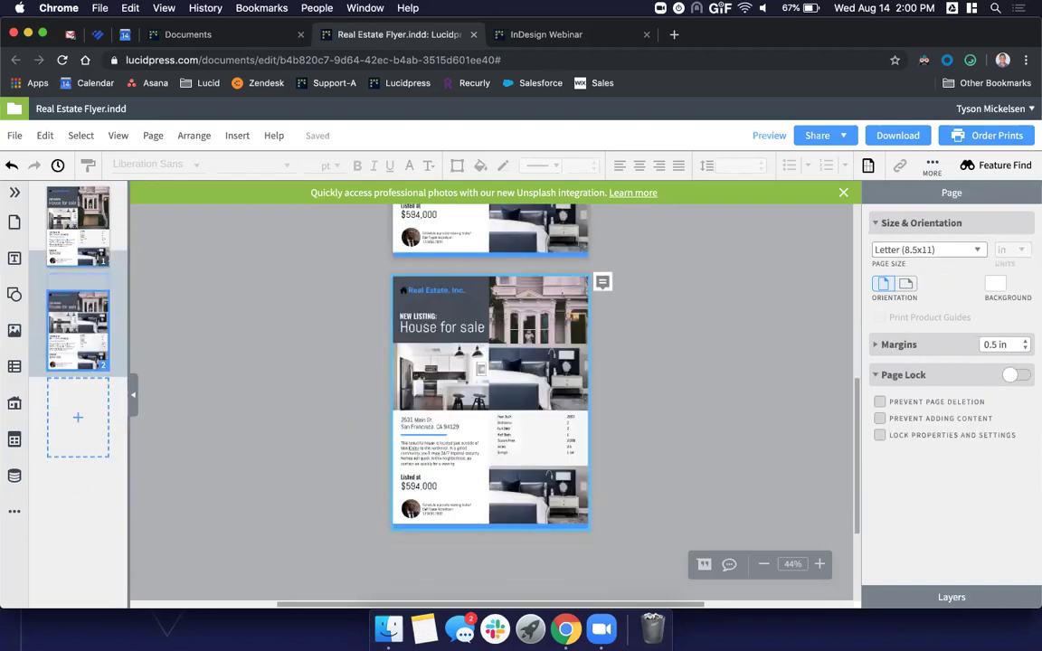
{"action": "key", "text": "Delete"}
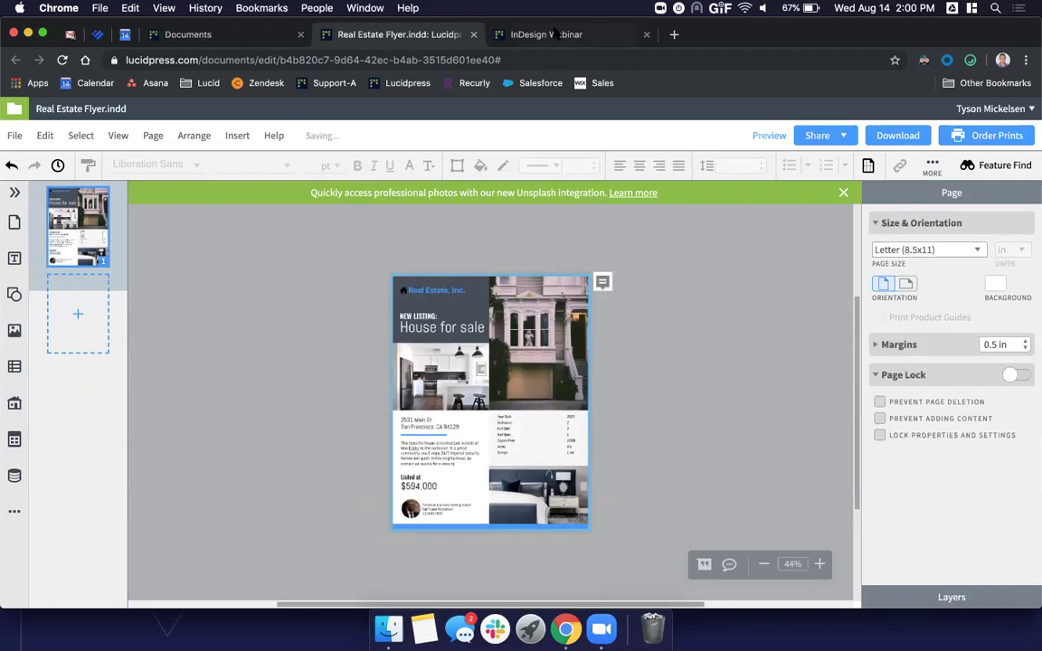
Step: Check the locking item on the webinar's template checklist slide and return to the flyer
{"action": "key", "text": "ctrl+Tab"}
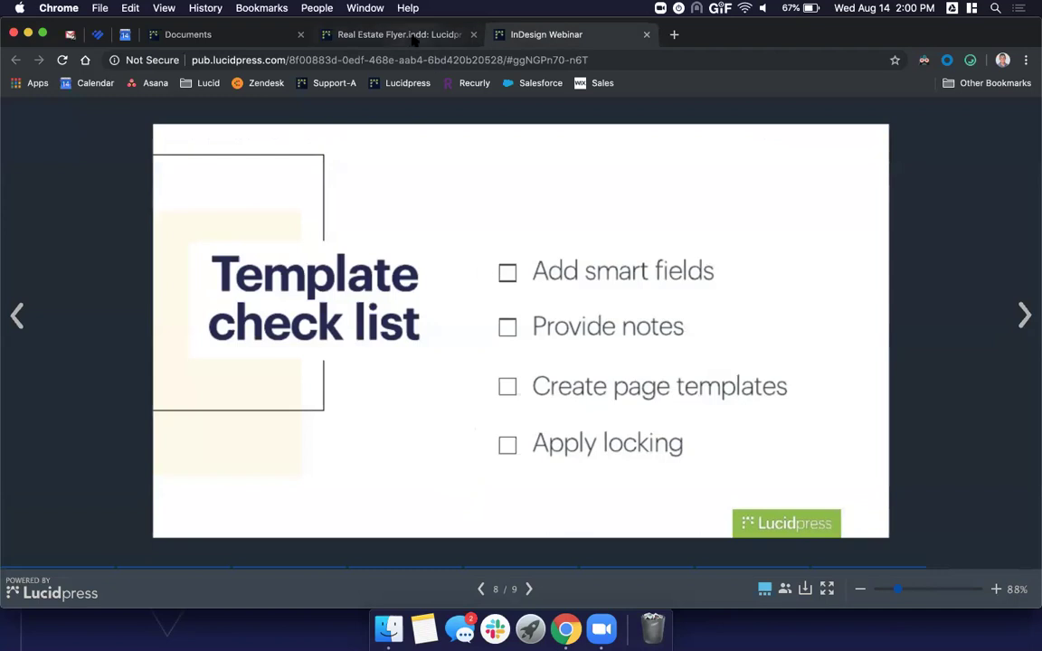
{"action": "key", "text": "ctrl+shift+Tab"}
{"action": "scroll", "coordinate": [534, 420], "scroll_direction": "up", "scroll_amount": 3}
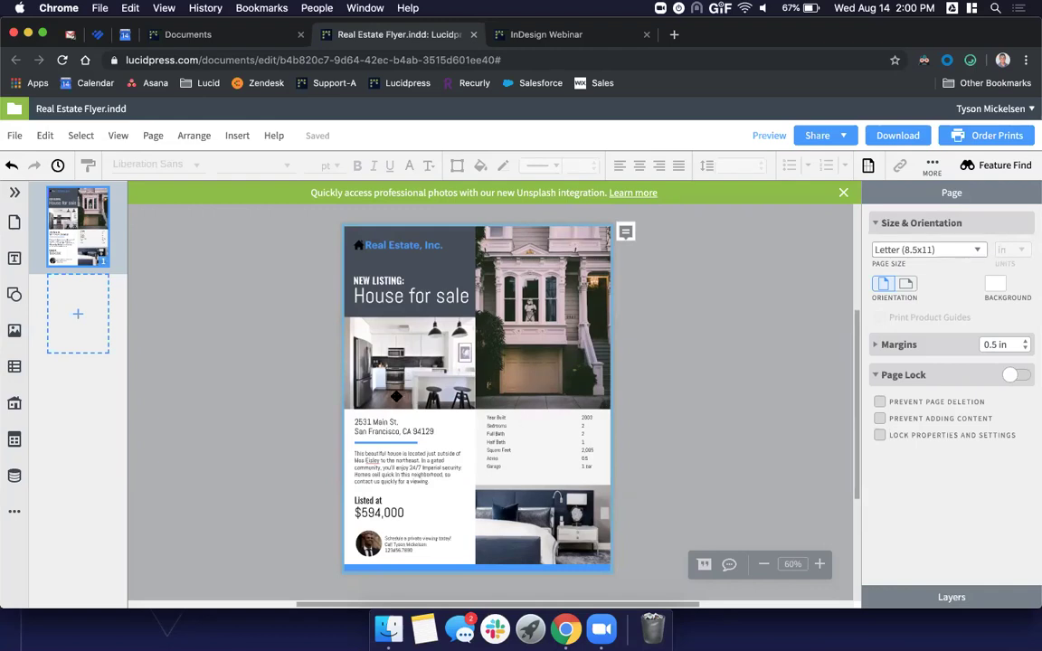
{"action": "scroll", "coordinate": [395, 396], "scroll_direction": "up", "scroll_amount": 3}
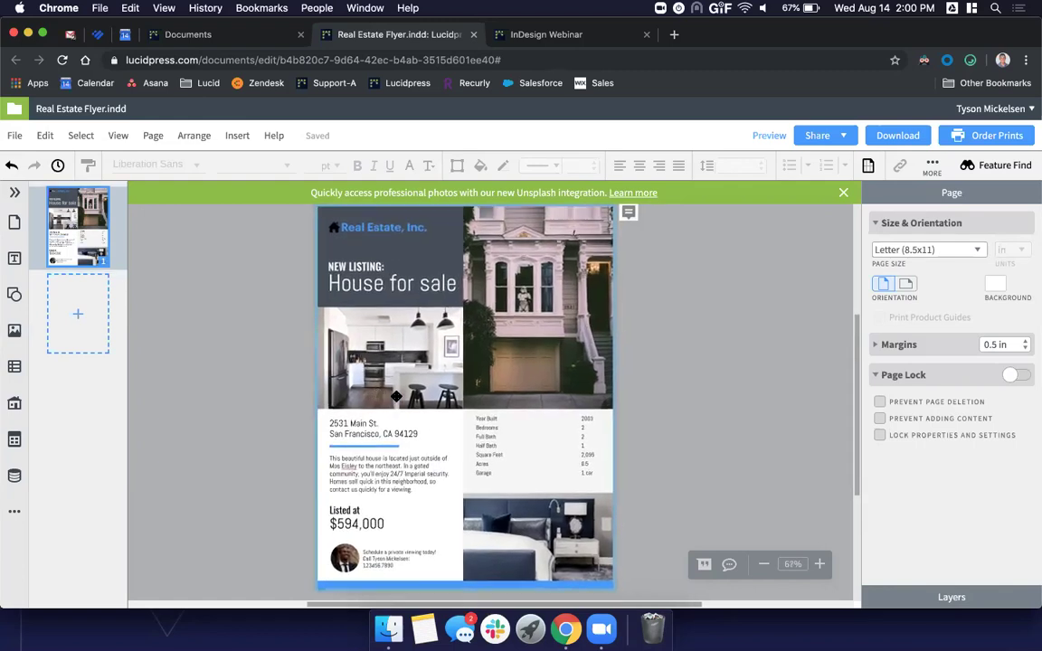
Step: Open the lock settings for the large house photo beside the flyer and lock its size and position and all style options
{"action": "left_click", "coordinate": [471, 276]}
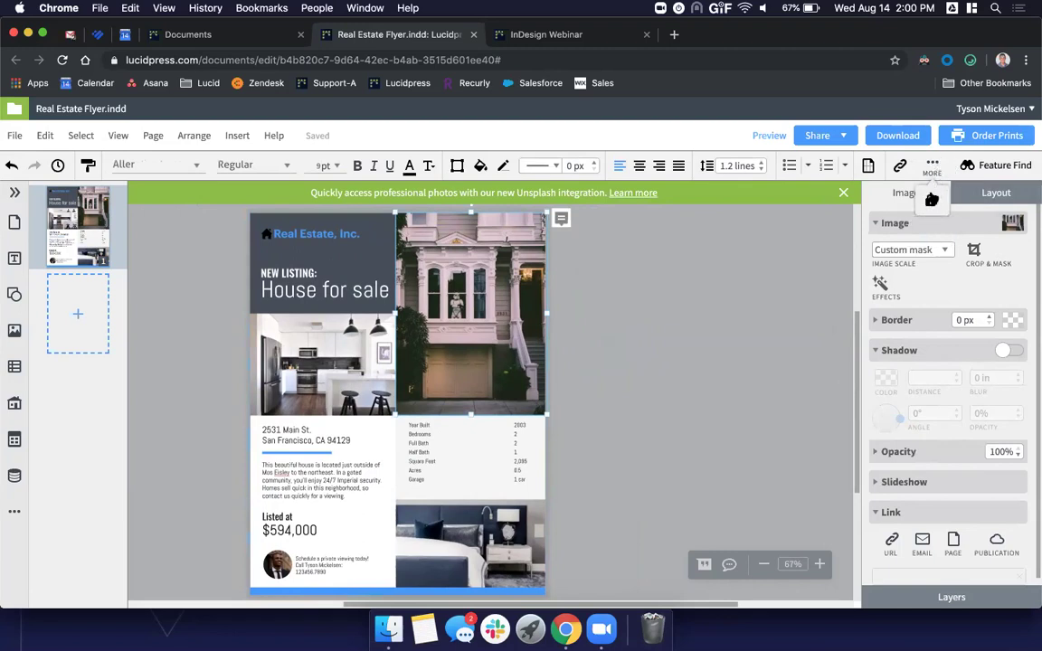
{"action": "left_click", "coordinate": [931, 199]}
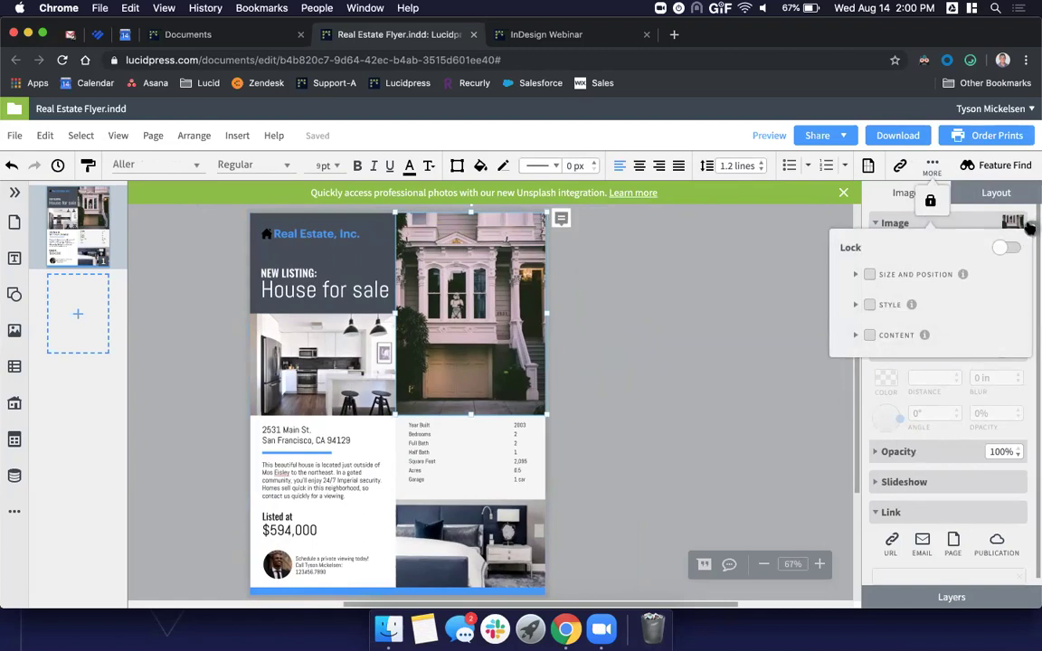
{"action": "left_click", "coordinate": [931, 199]}
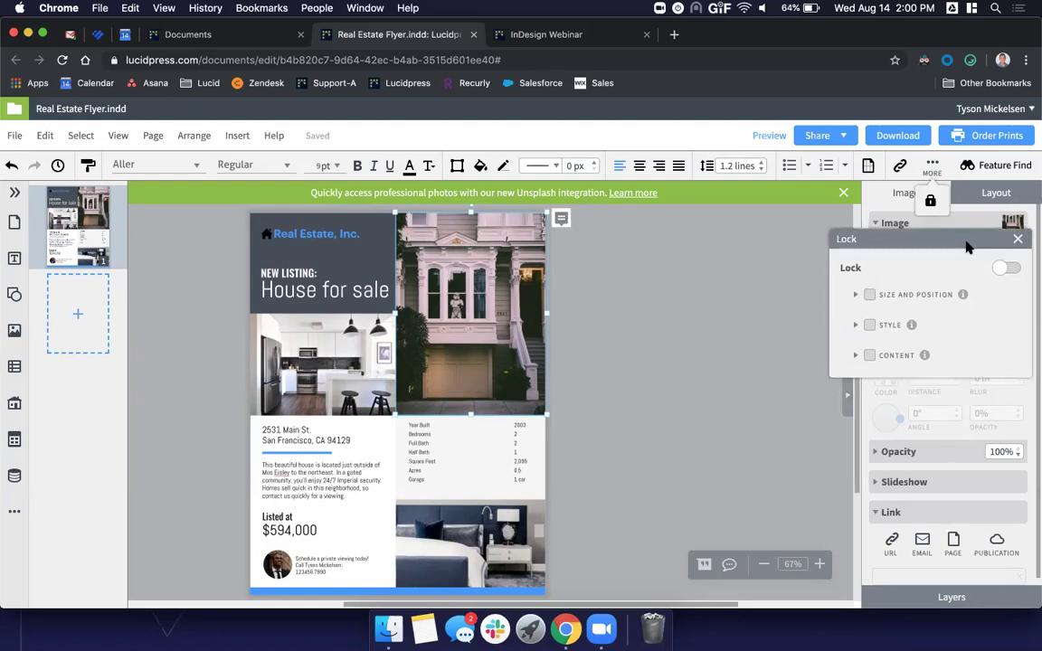
{"action": "left_click_drag", "start_coordinate": [923, 255], "coordinate": [733, 238]}
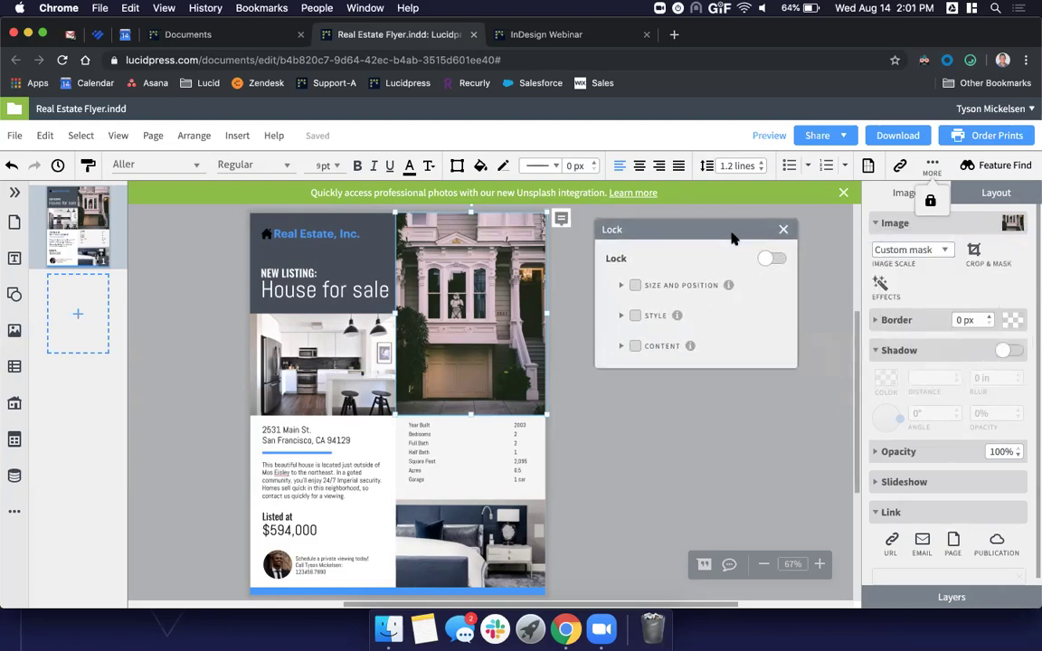
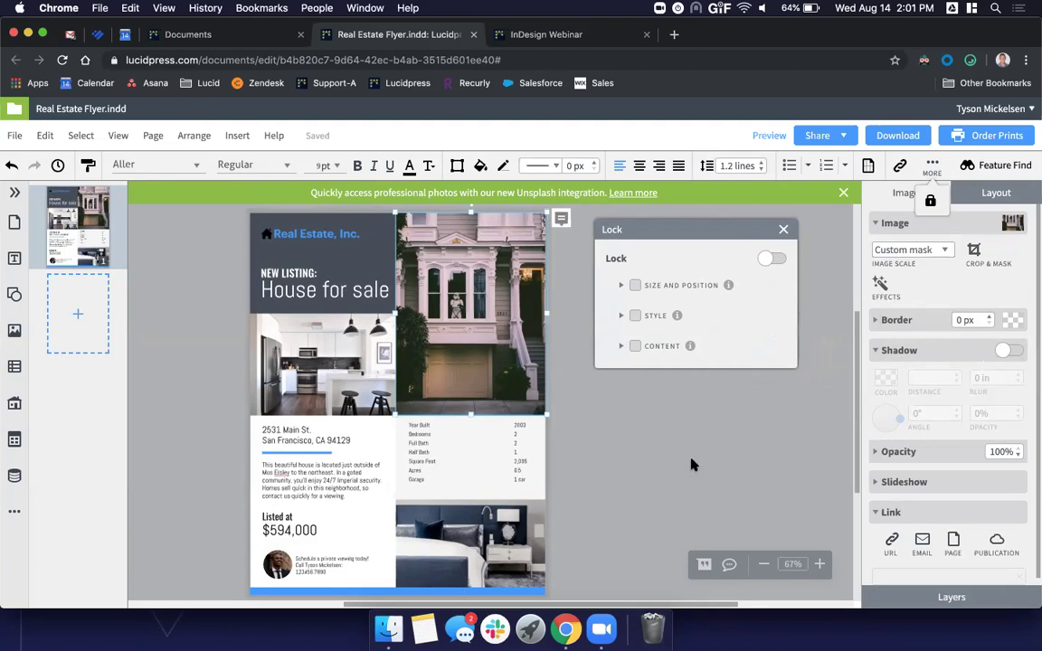
{"action": "left_click", "coordinate": [621, 286]}
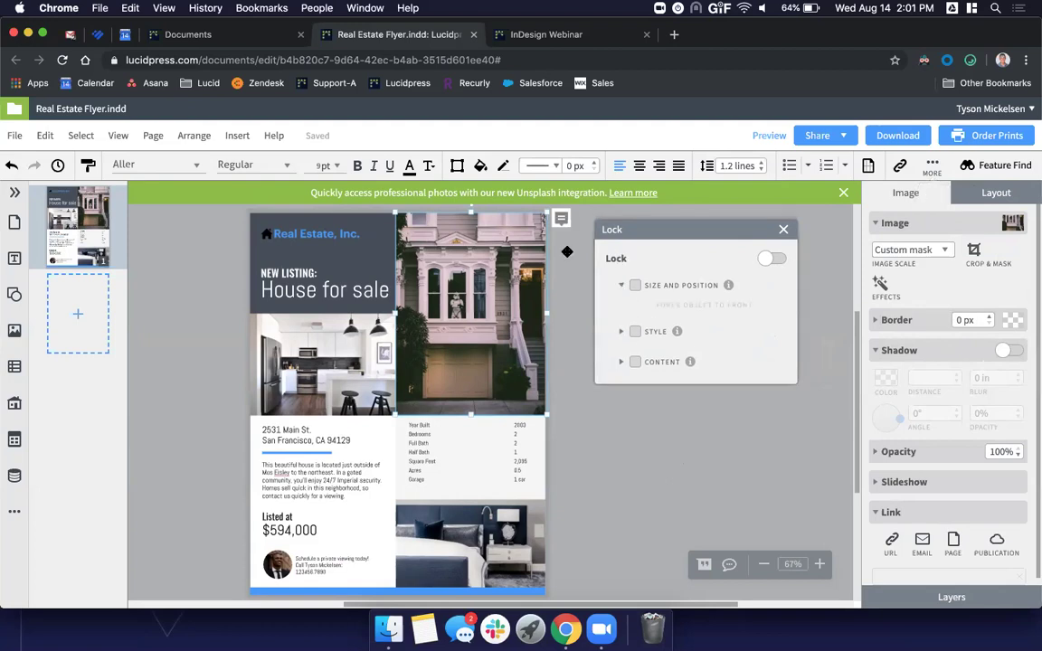
{"action": "left_click", "coordinate": [636, 286]}
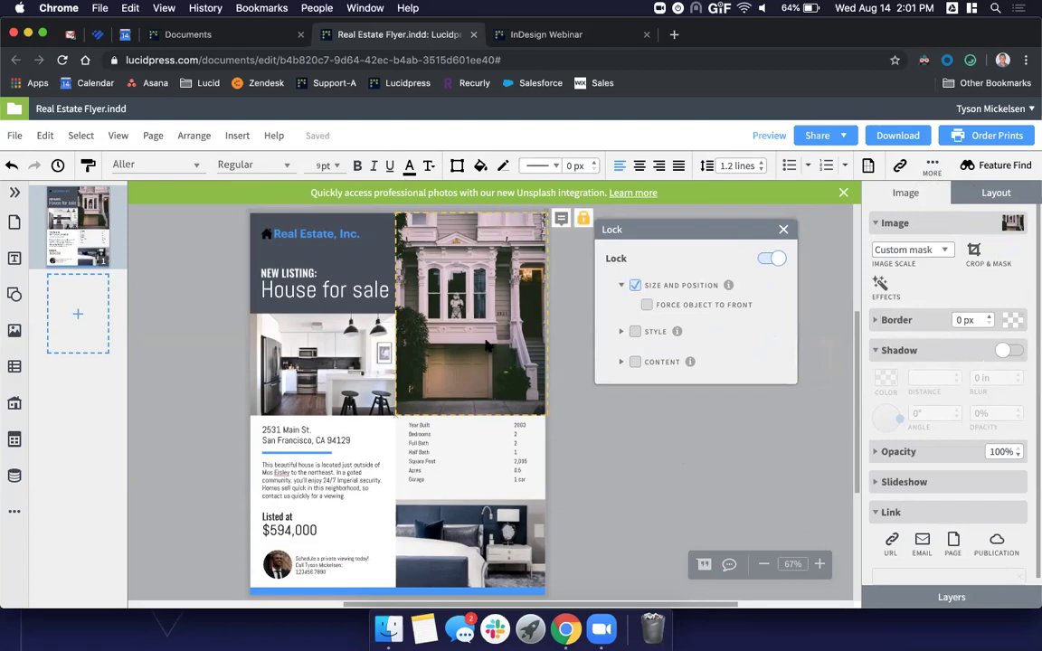
{"action": "left_click", "coordinate": [622, 332]}
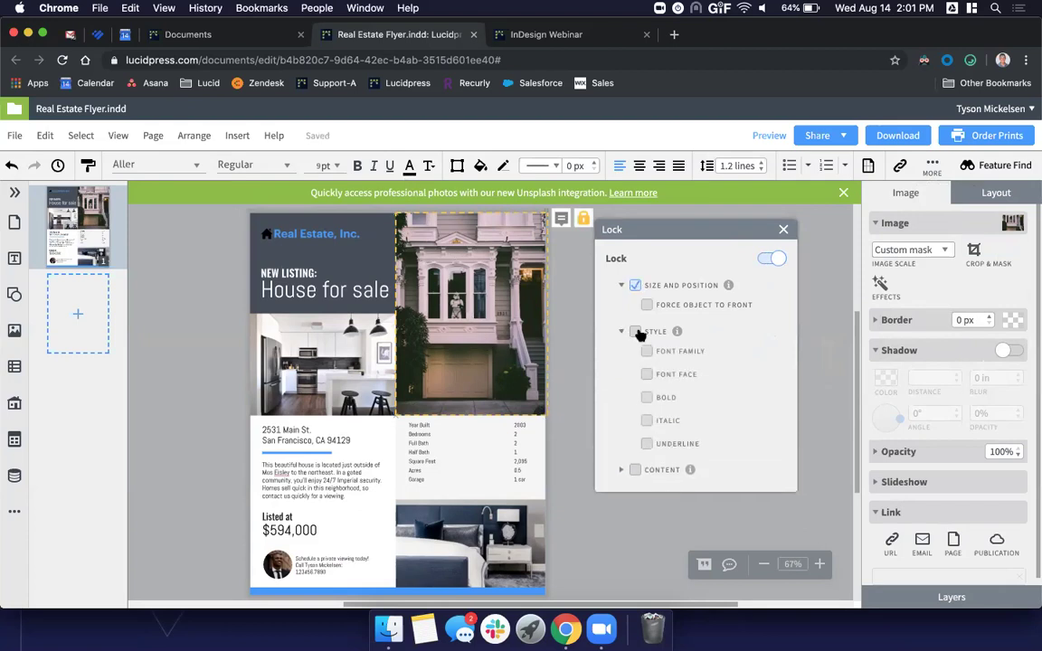
{"action": "left_click", "coordinate": [637, 333]}
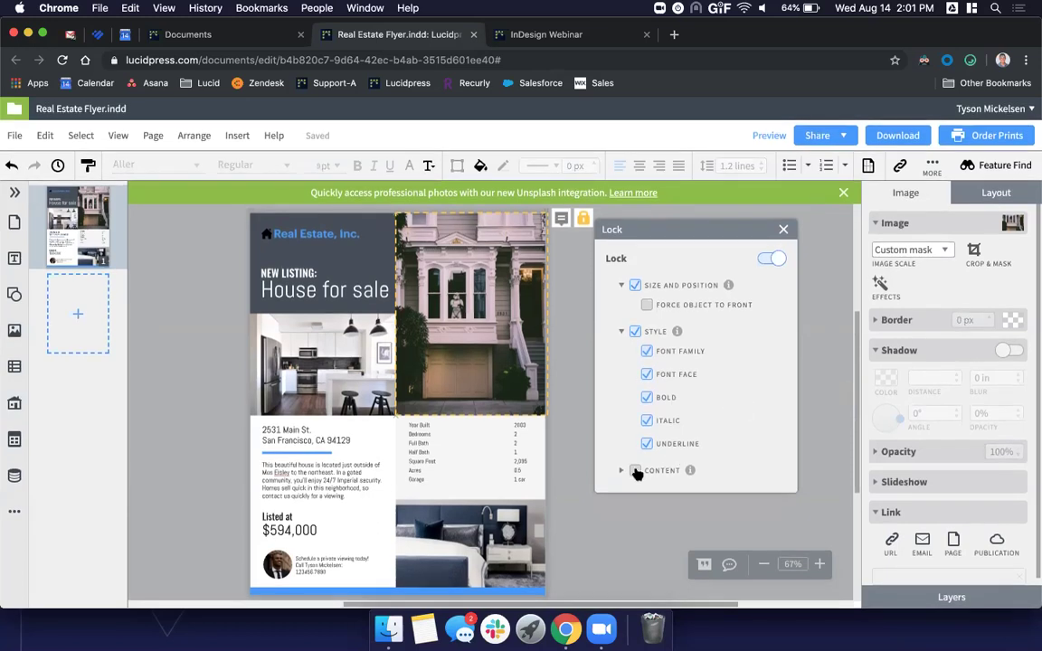
Step: Try the content lock on the house photo, release it, and open the Image Manager for the photo without replacing it
{"action": "left_click", "coordinate": [622, 470]}
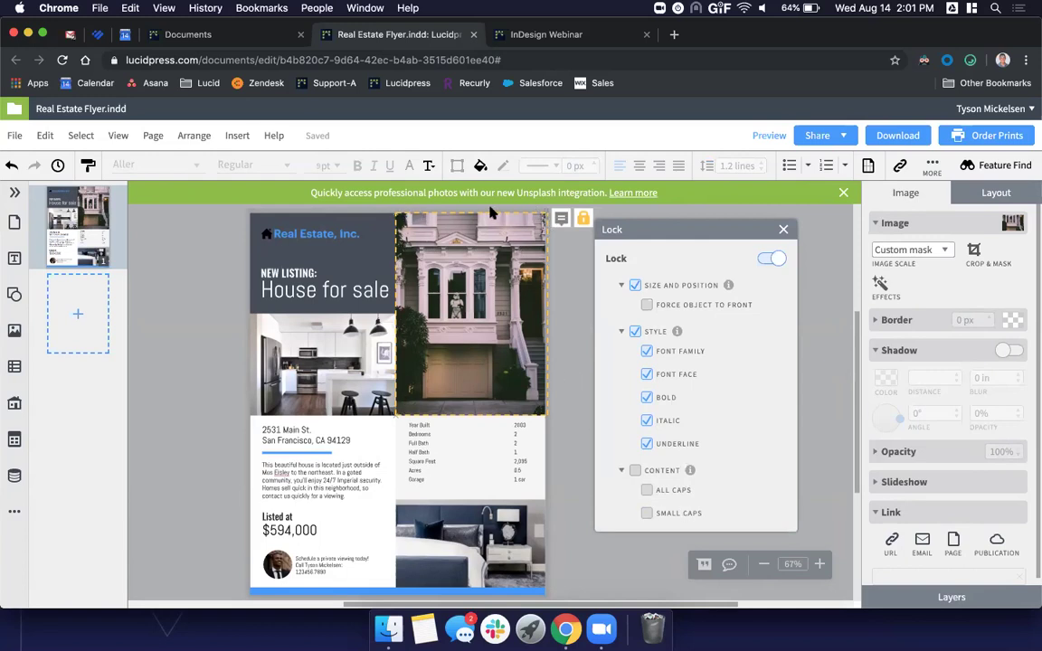
{"action": "left_click", "coordinate": [635, 471]}
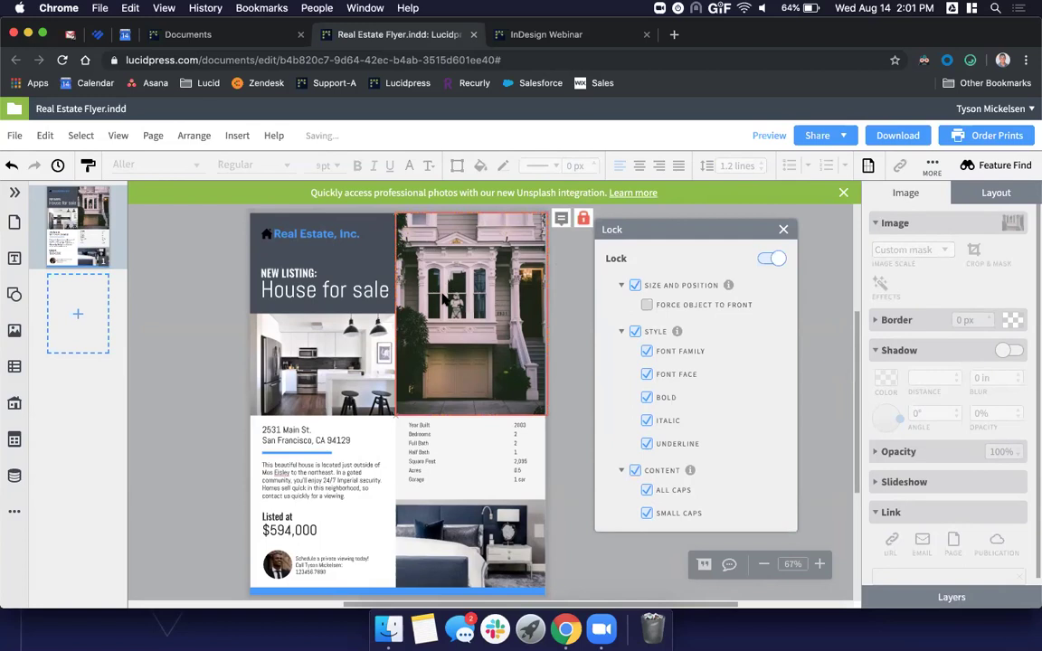
{"action": "left_click", "coordinate": [636, 471]}
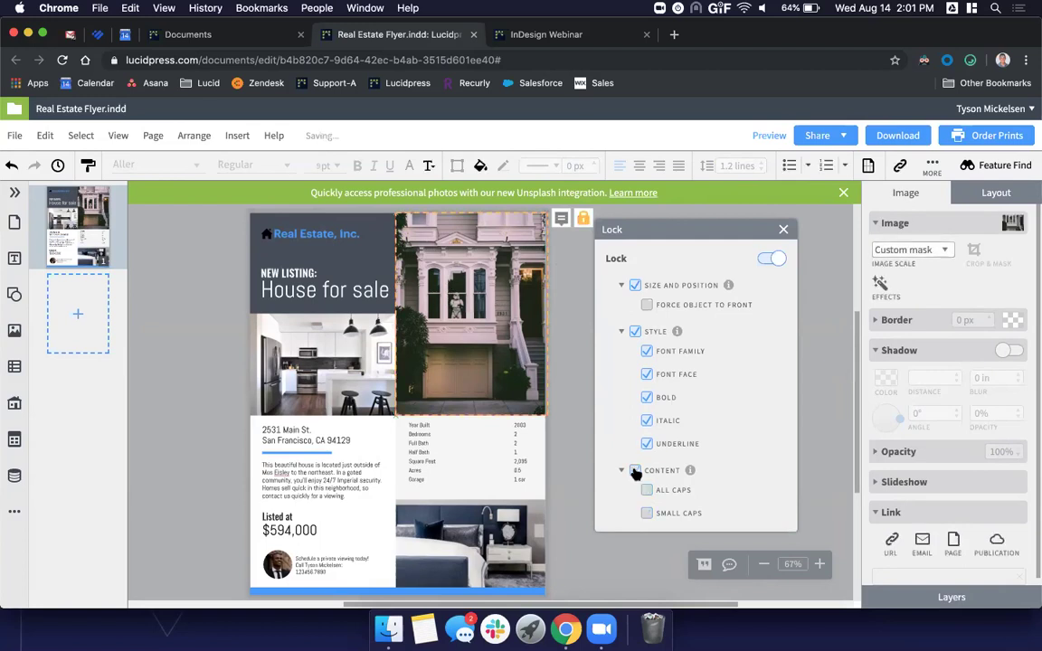
{"action": "double_click", "coordinate": [465, 293]}
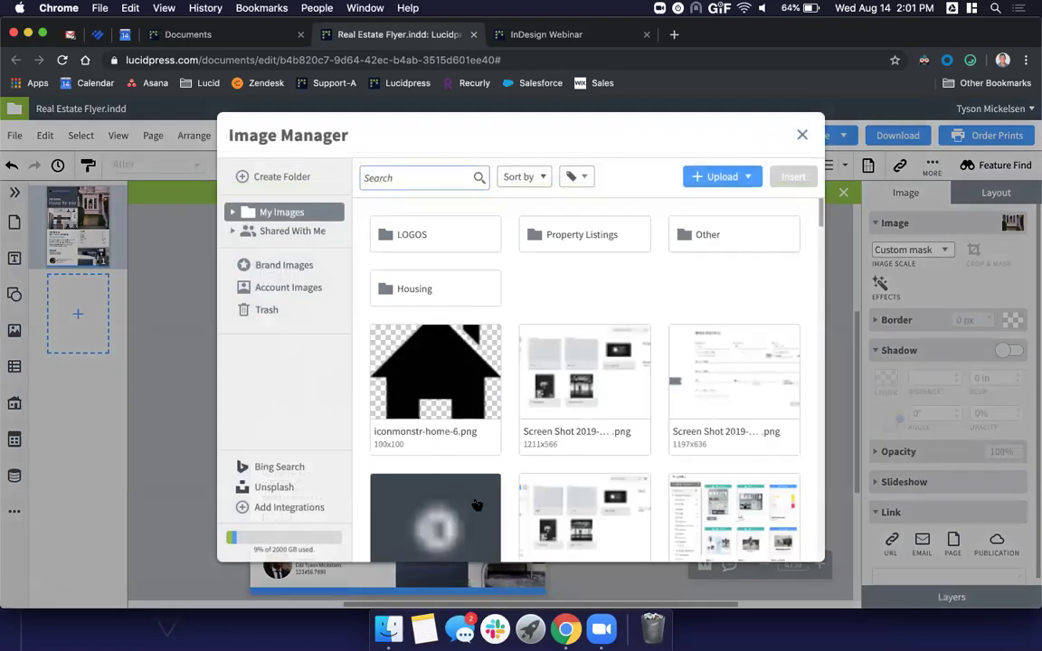
{"action": "left_click", "coordinate": [802, 136]}
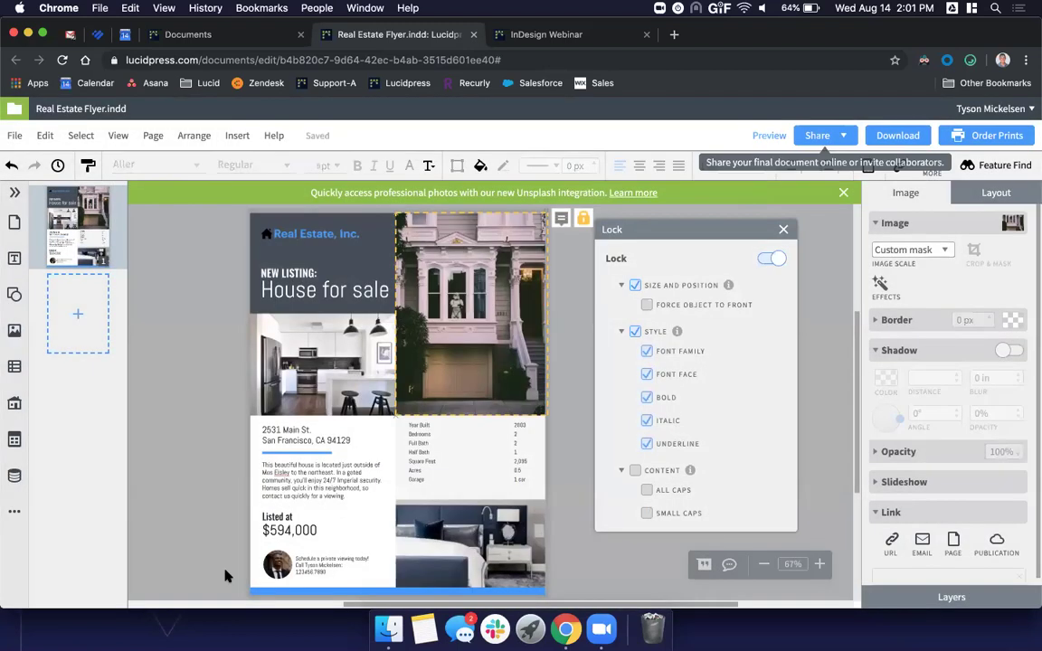
Step: Fully lock the "Real Estate, Inc." logo text and its house icon, covering size and position, style and content
{"action": "left_click", "coordinate": [322, 234]}
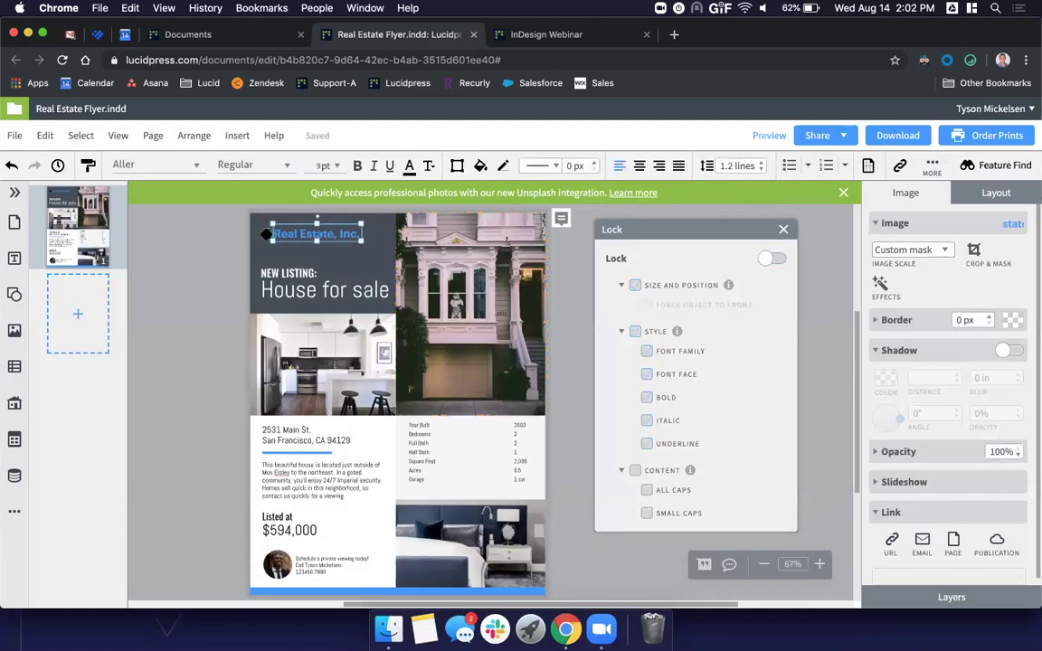
{"action": "left_click", "coordinate": [636, 286]}
{"action": "left_click", "coordinate": [636, 332]}
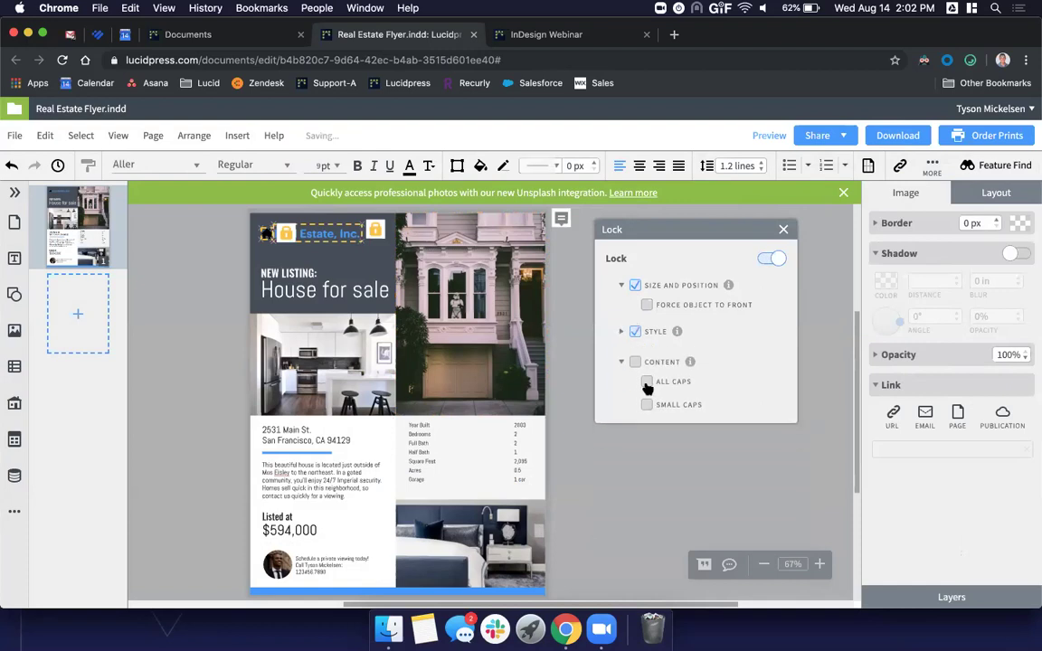
{"action": "left_click", "coordinate": [635, 362]}
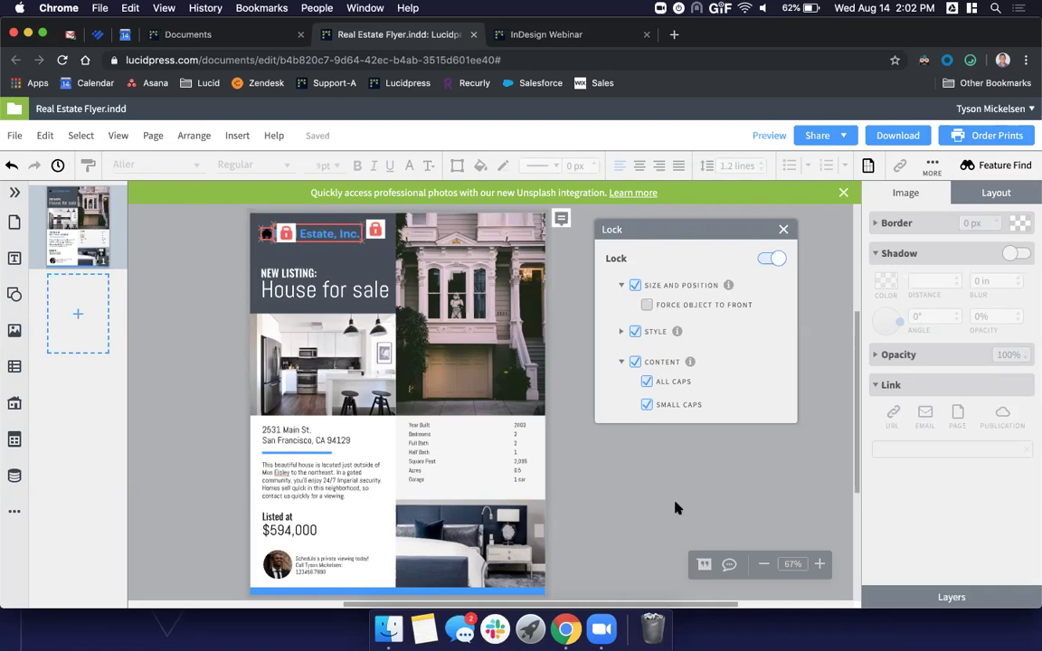
Step: Shrink the "NEW LISTING: House for sale" text box to fit the dark header block and lock its size and position
{"action": "left_click", "coordinate": [308, 285]}
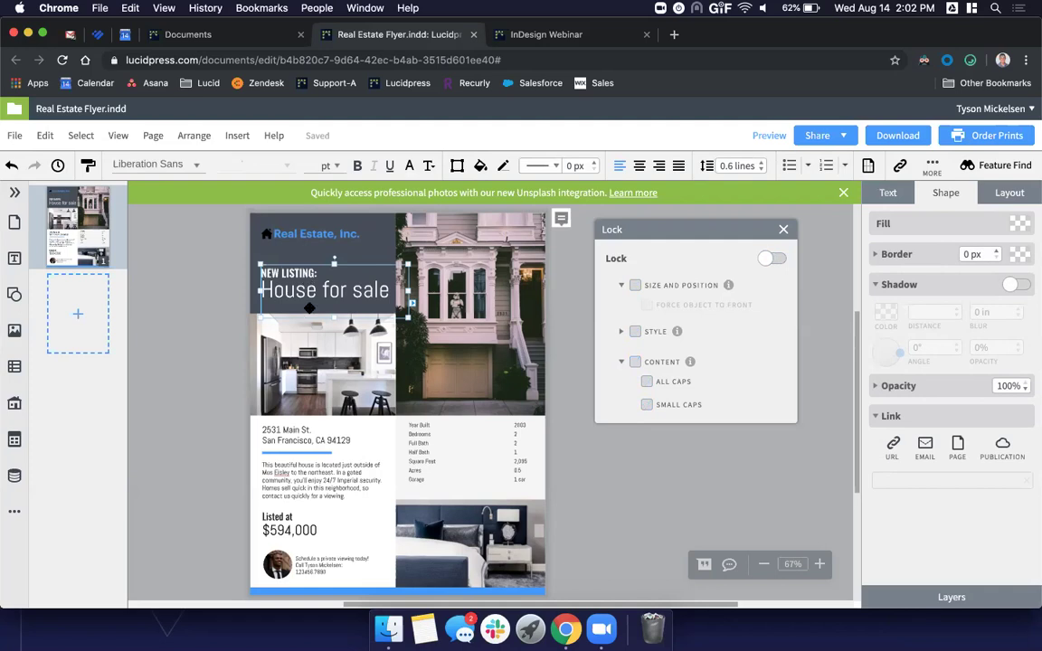
{"action": "scroll", "coordinate": [309, 308], "scroll_direction": "up", "scroll_amount": 5}
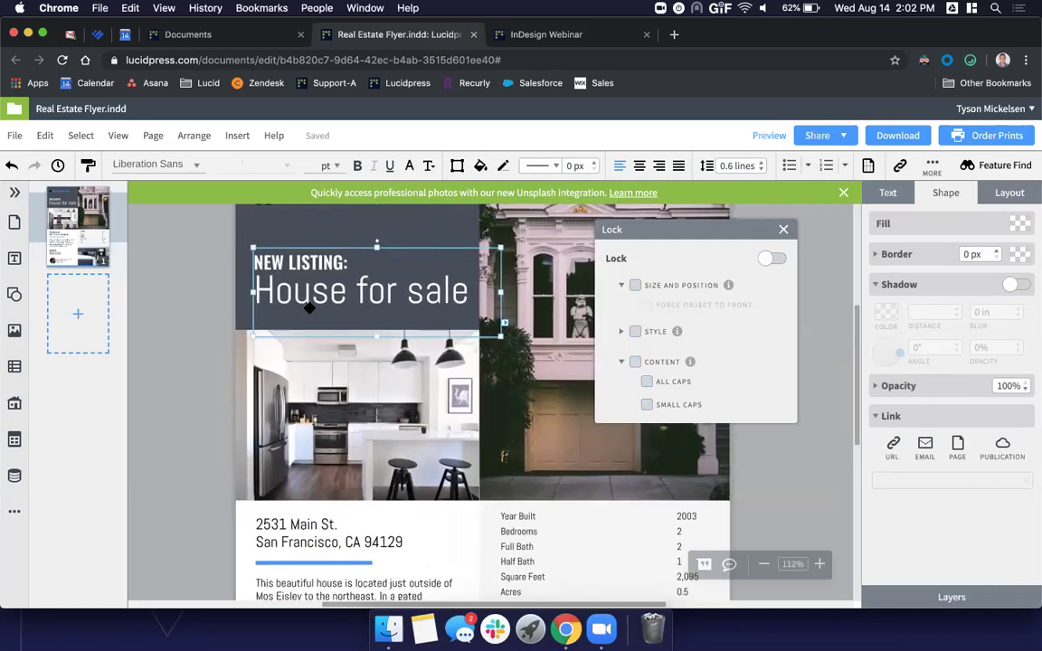
{"action": "left_click", "coordinate": [272, 261]}
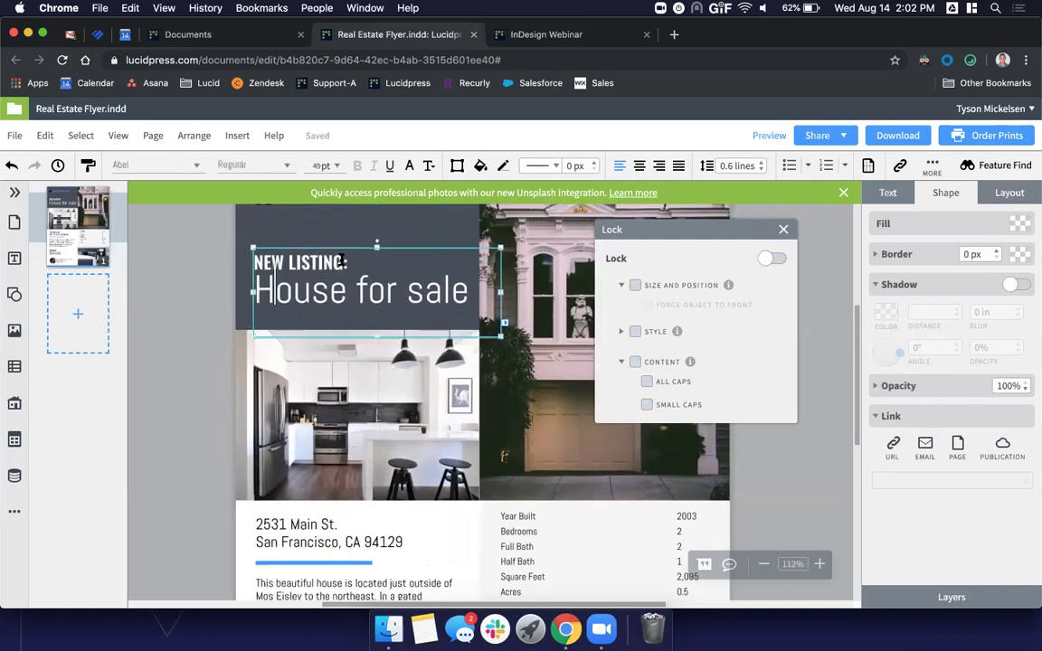
{"action": "left_click", "coordinate": [341, 260]}
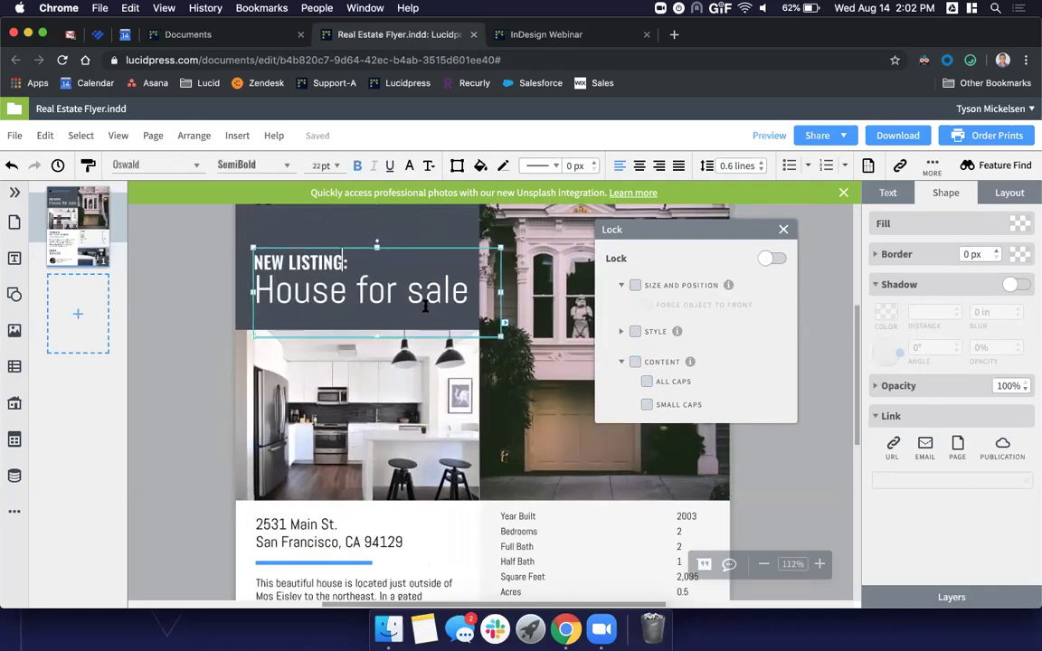
{"action": "left_click_drag", "start_coordinate": [461, 291], "coordinate": [406, 292]}
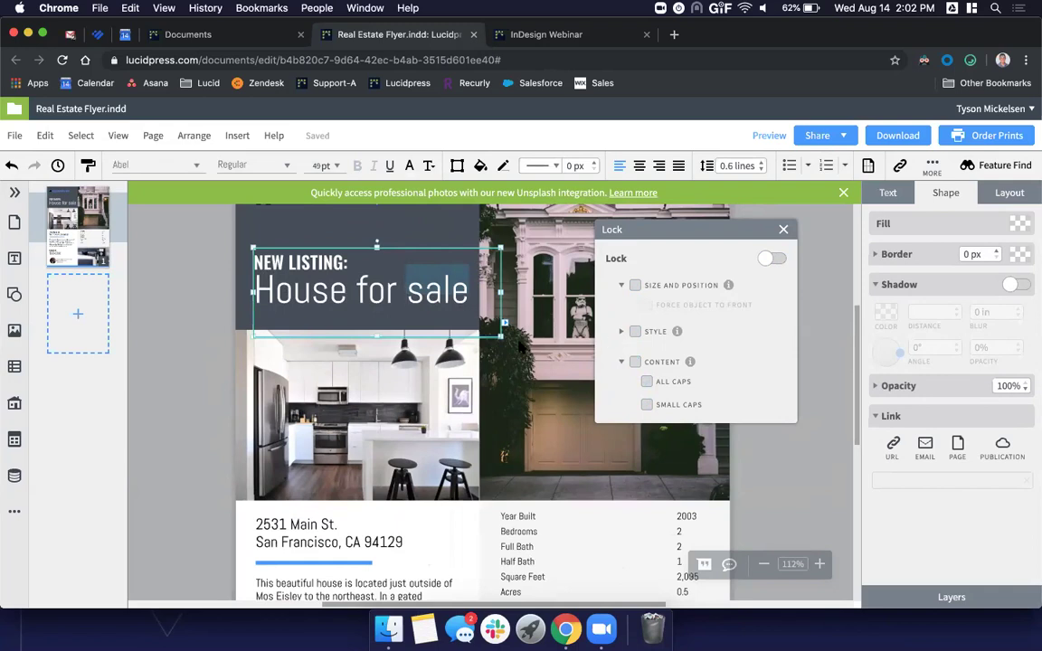
{"action": "left_click_drag", "start_coordinate": [504, 338], "coordinate": [481, 319]}
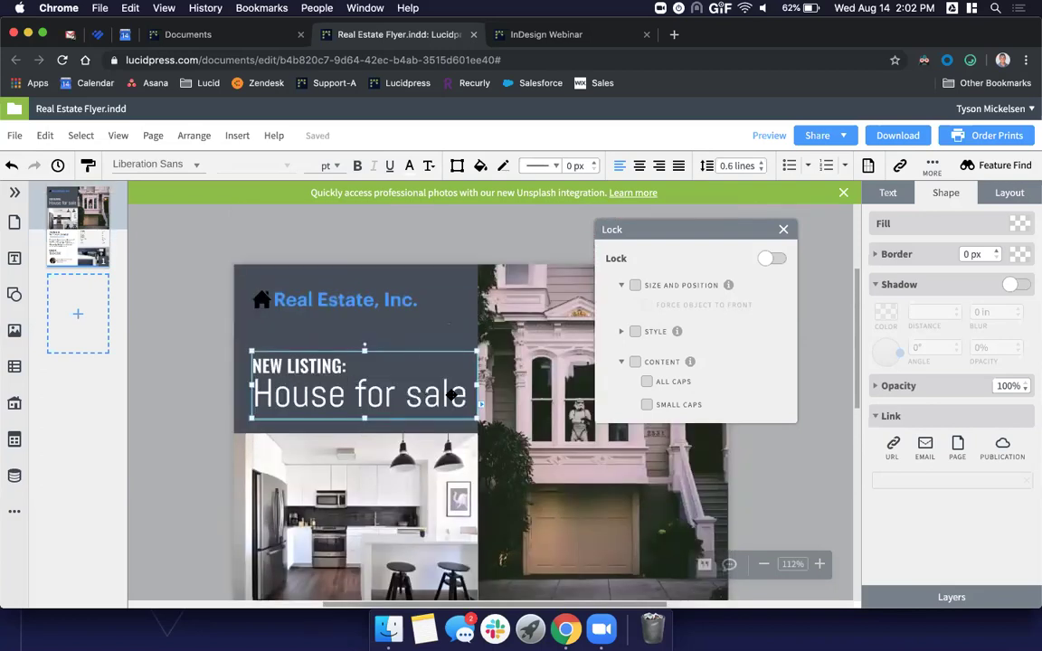
{"action": "left_click", "coordinate": [636, 286]}
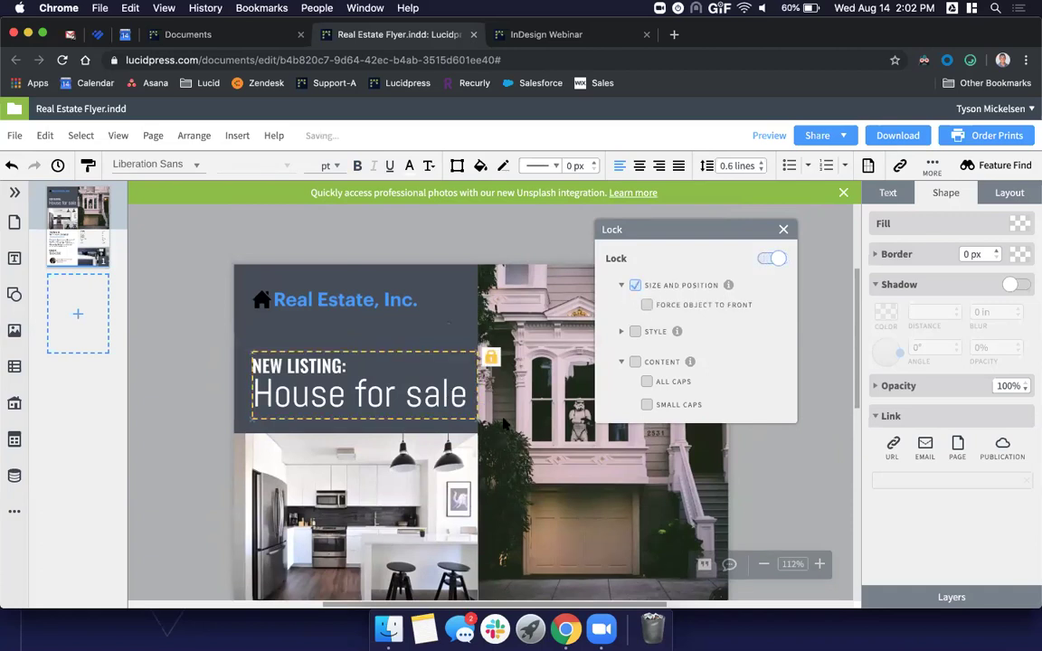
Step: Try inserting "This is" before "House for sale" in the position-locked heading, and undo the added text
{"action": "double_click", "coordinate": [271, 395]}
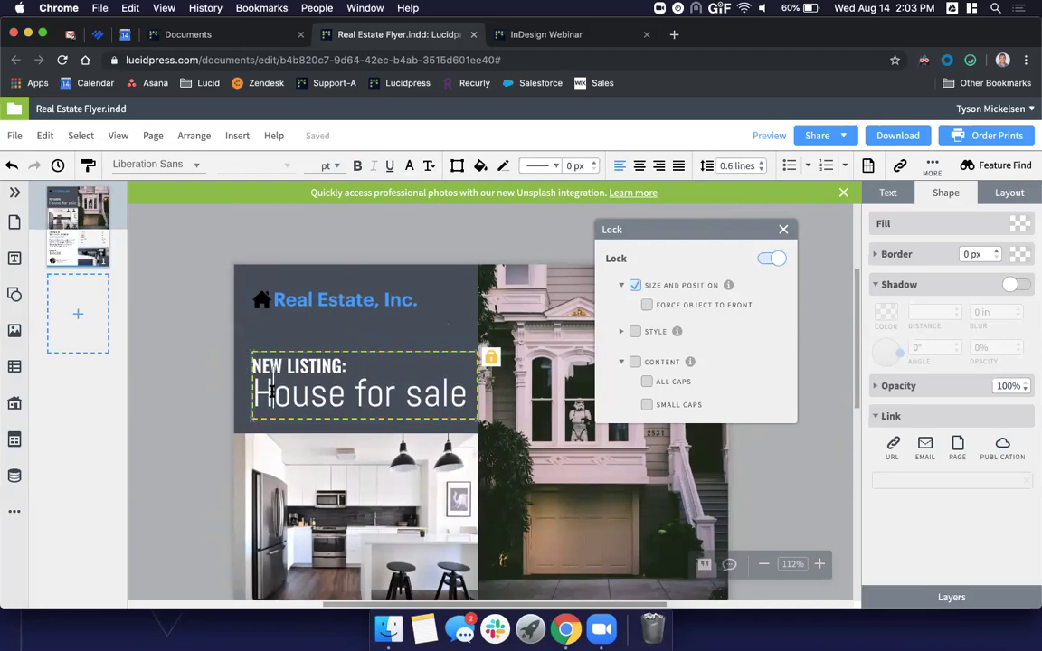
{"action": "key", "text": "Left"}
{"action": "type", "text": "This "}
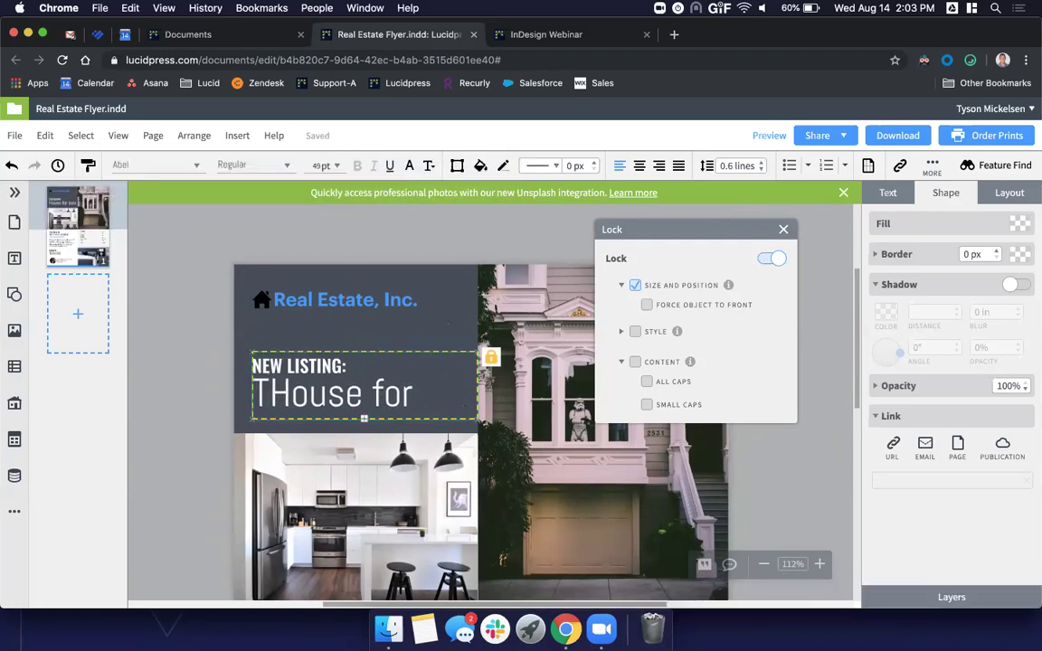
{"action": "type", "text": "is"}
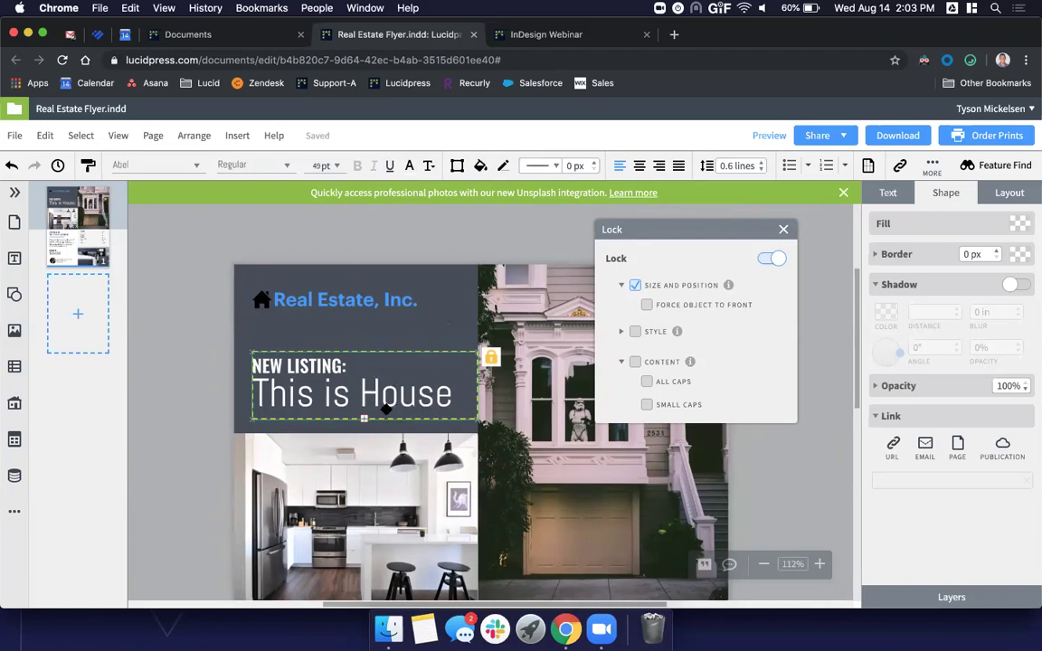
{"action": "key", "text": "super+z"}
{"action": "key", "text": "super+z"}
{"action": "key", "text": "super+z"}
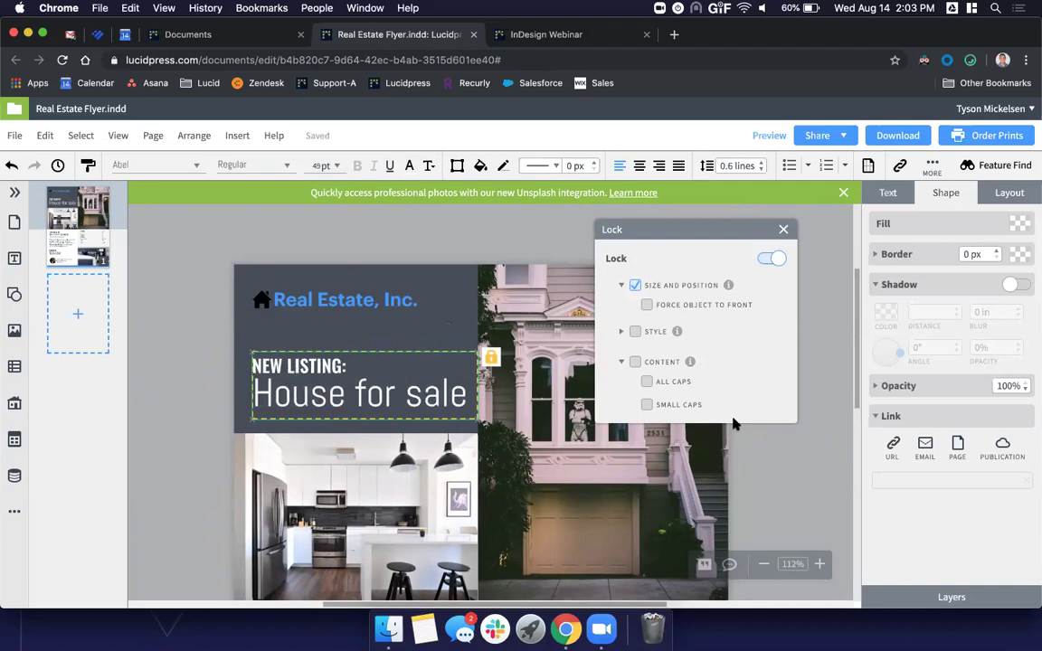
Step: Lock the heading's font family, font face, bold, italic and underline individually, leaving the overall style lock off, with its text settings open
{"action": "left_click", "coordinate": [620, 332]}
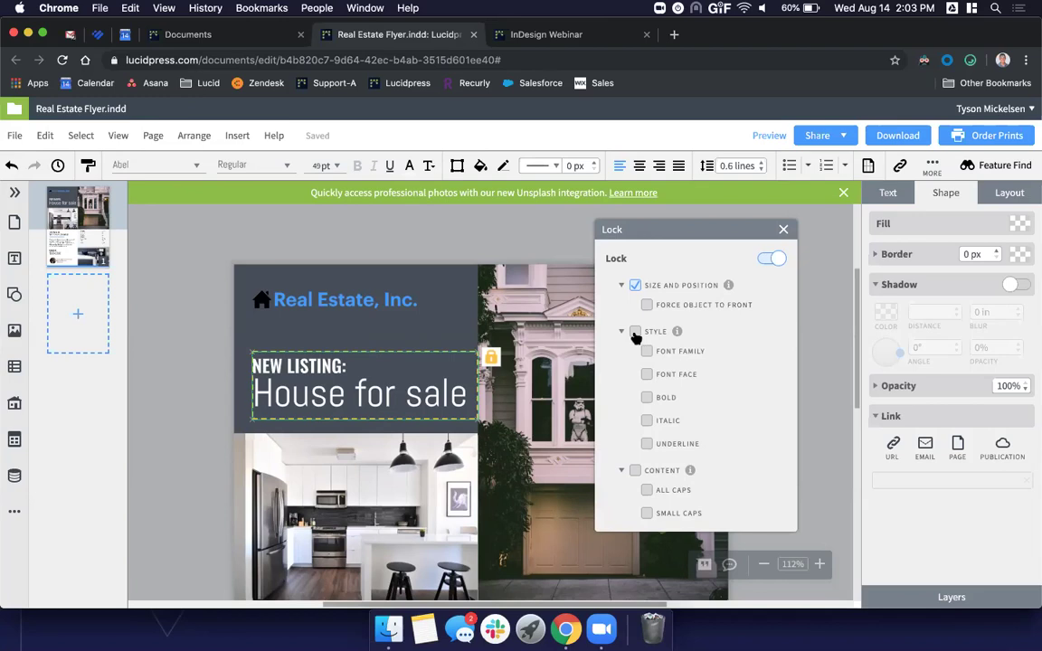
{"action": "left_click", "coordinate": [636, 333]}
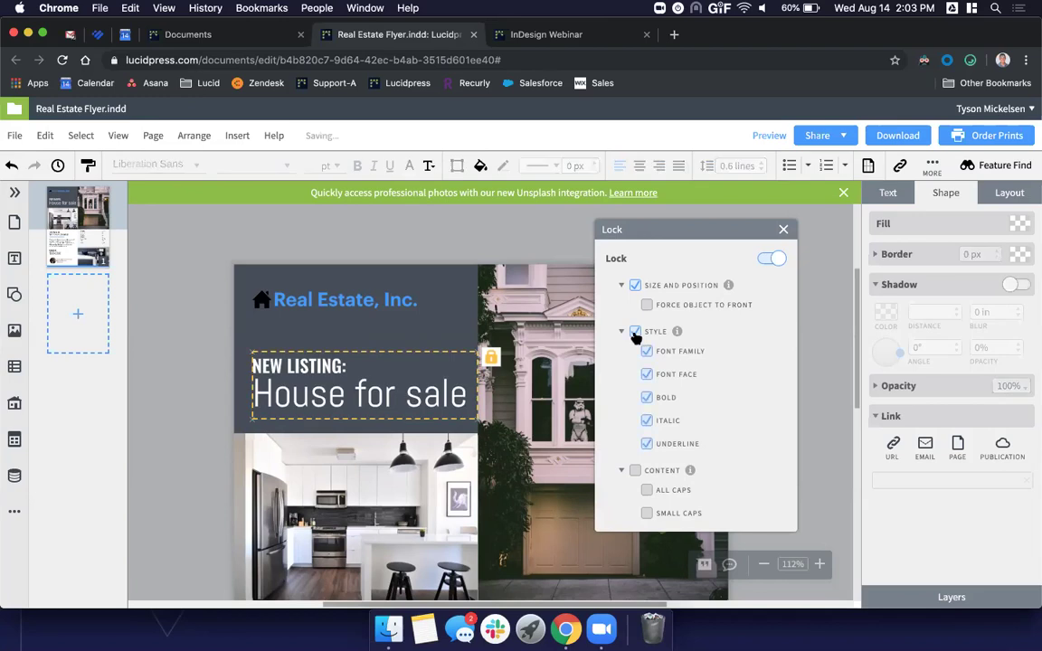
{"action": "left_click", "coordinate": [894, 197]}
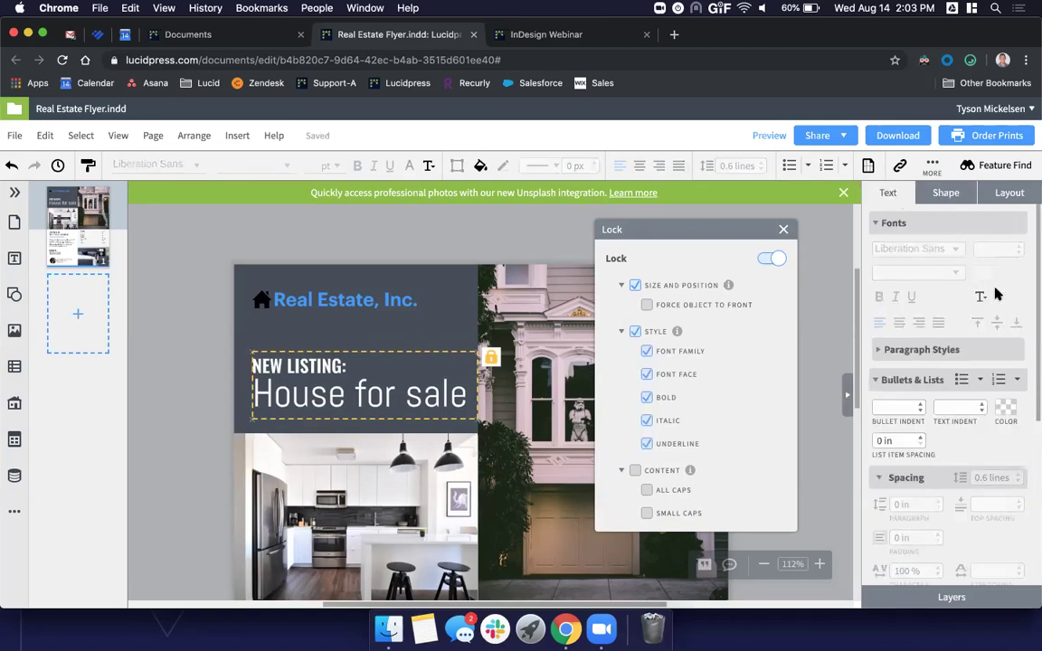
{"action": "left_click", "coordinate": [636, 332]}
{"action": "left_click", "coordinate": [647, 351]}
{"action": "left_click", "coordinate": [647, 374]}
{"action": "left_click", "coordinate": [647, 397]}
{"action": "left_click", "coordinate": [647, 421]}
{"action": "left_click", "coordinate": [646, 444]}
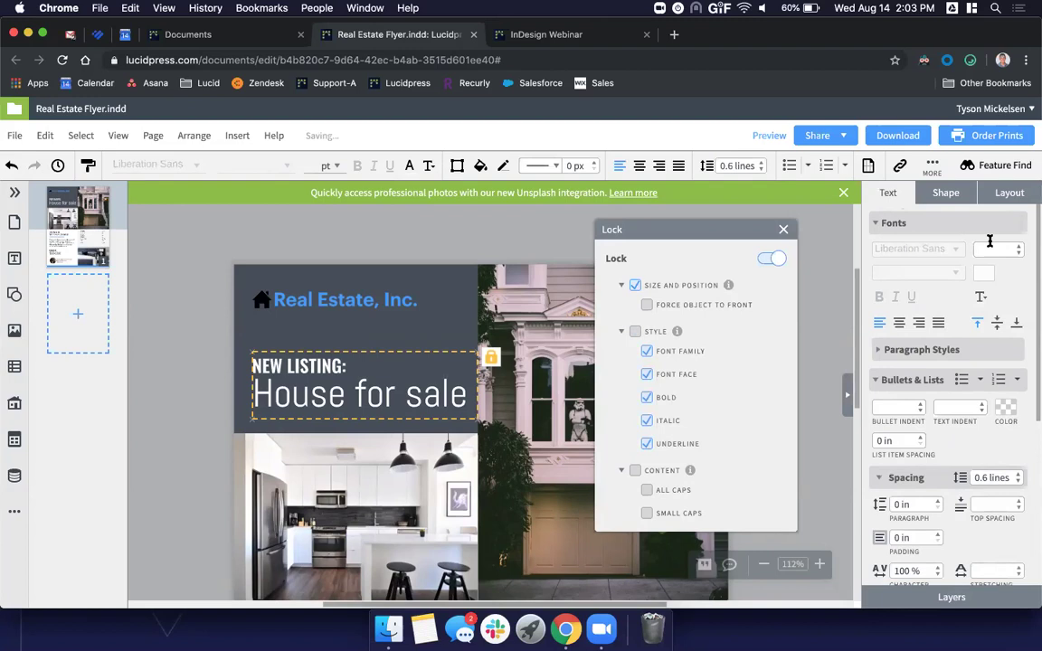
Step: Reduce the font size of the "House for sale" line to 35 pt
{"action": "left_click_drag", "start_coordinate": [467, 397], "coordinate": [234, 399]}
{"action": "left_click", "coordinate": [1019, 255]}
{"action": "left_click", "coordinate": [1019, 254]}
{"action": "left_click", "coordinate": [1018, 254]}
{"action": "left_click", "coordinate": [1018, 255]}
{"action": "left_click", "coordinate": [1018, 254]}
{"action": "left_click", "coordinate": [1019, 254]}
{"action": "left_click", "coordinate": [1019, 254]}
{"action": "left_click", "coordinate": [1019, 254]}
{"action": "left_click", "coordinate": [1019, 254]}
{"action": "left_click", "coordinate": [1019, 254]}
{"action": "left_click", "coordinate": [1019, 254]}
{"action": "left_click", "coordinate": [1019, 255]}
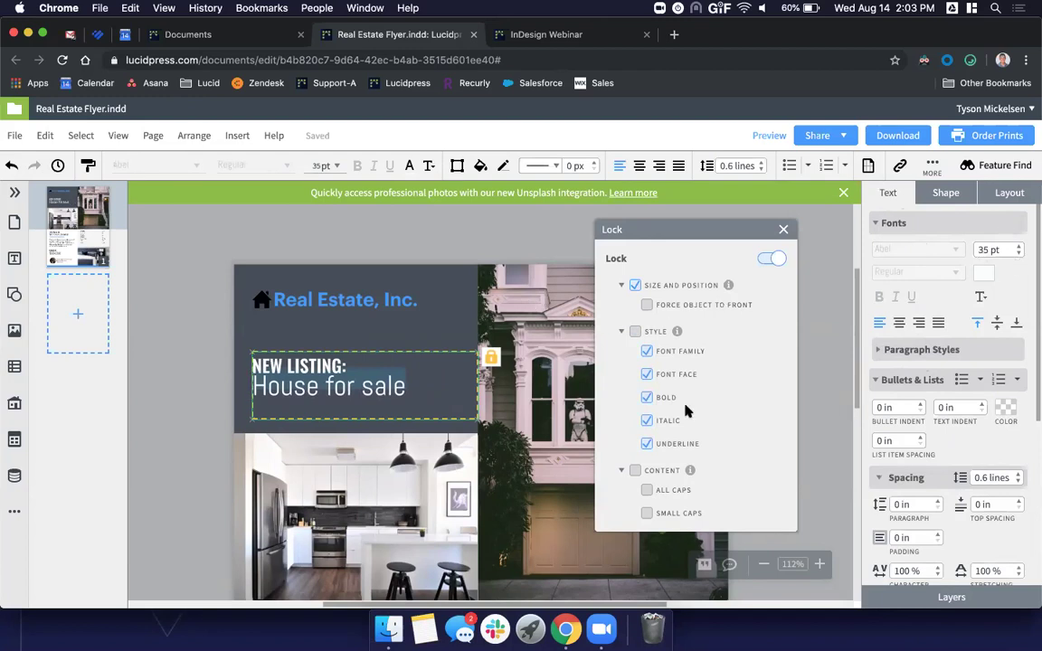
Step: Adjust the width of the property description text box and lock its size and position and all style options
{"action": "scroll", "coordinate": [380, 452], "scroll_direction": "down", "scroll_amount": 5}
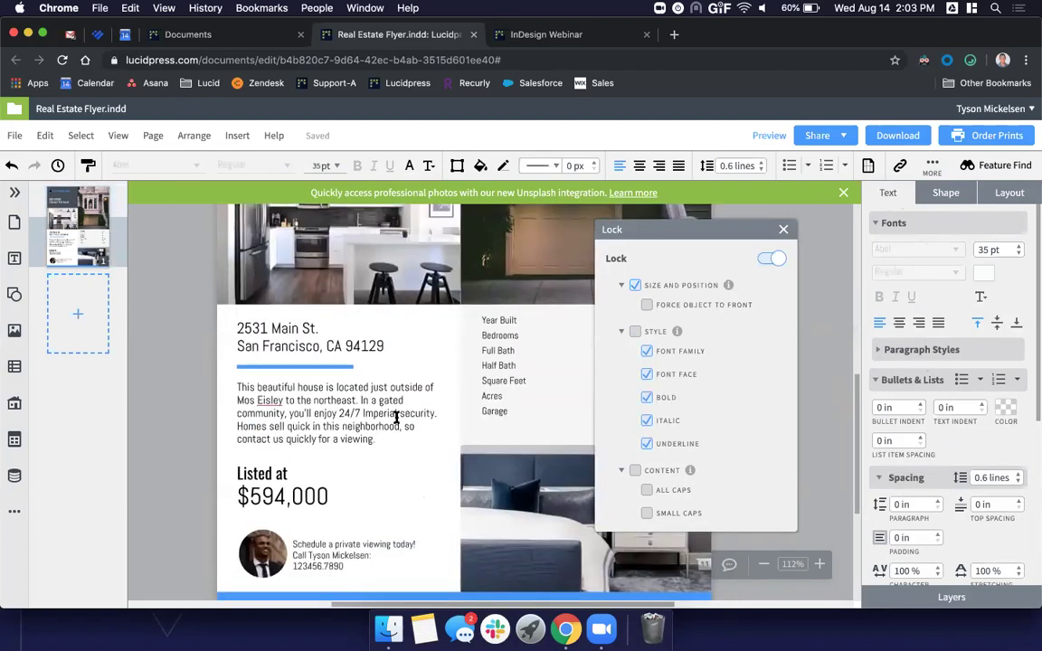
{"action": "left_click", "coordinate": [342, 415]}
{"action": "mouse_move", "coordinate": [440, 425]}
{"action": "left_mouse_down"}
{"action": "mouse_move", "coordinate": [458, 425]}
{"action": "mouse_move", "coordinate": [448, 426]}
{"action": "left_mouse_up"}
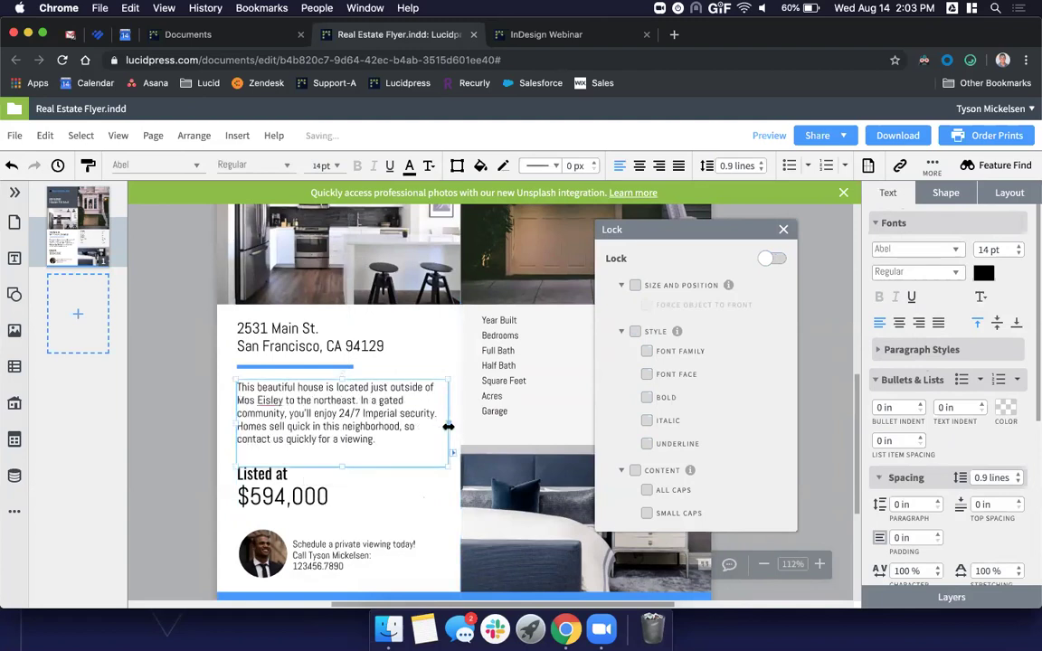
{"action": "left_click", "coordinate": [635, 285]}
{"action": "left_click", "coordinate": [635, 331]}
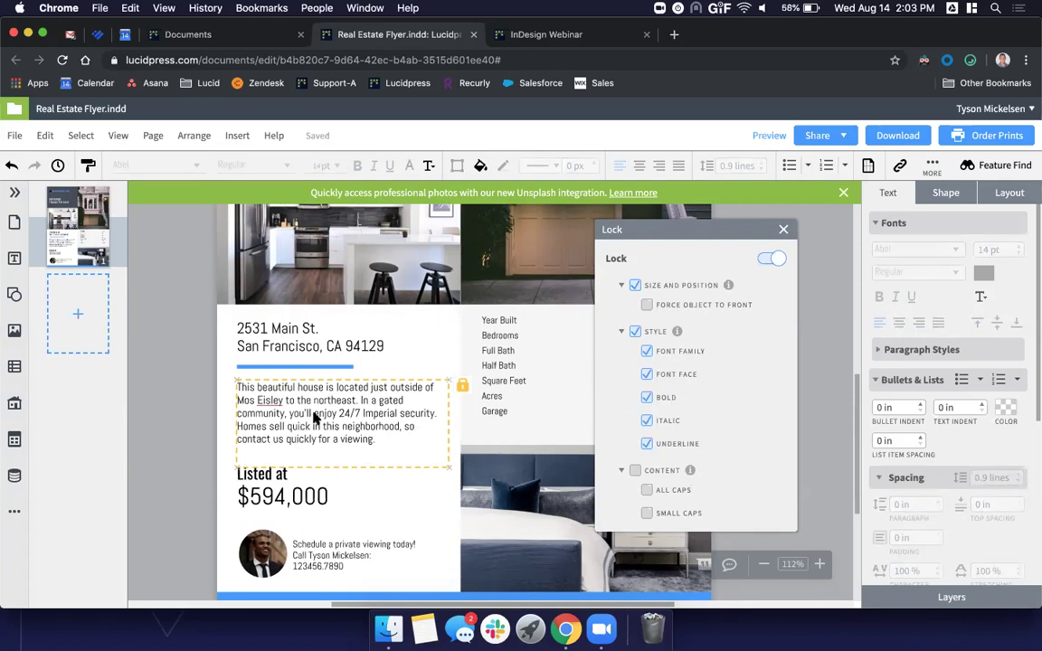
Step: Try deleting all the text in the property description box, and undo the deletion
{"action": "left_click", "coordinate": [382, 426]}
{"action": "key", "text": "ctrl+a"}
{"action": "key", "text": "BackSpace"}
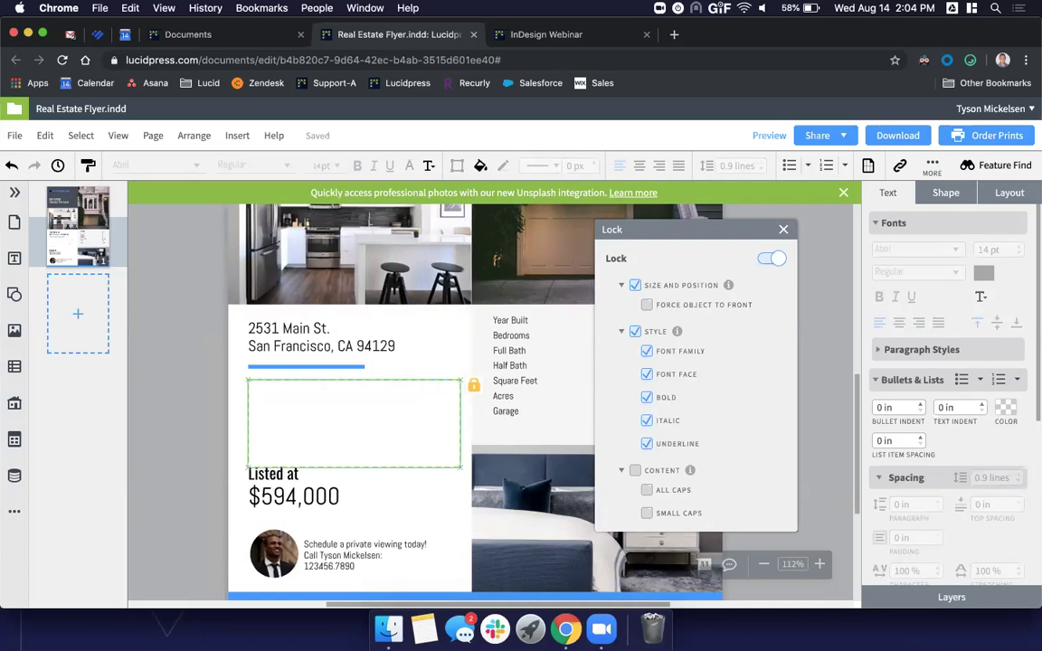
{"action": "key", "text": "ctrl+z"}
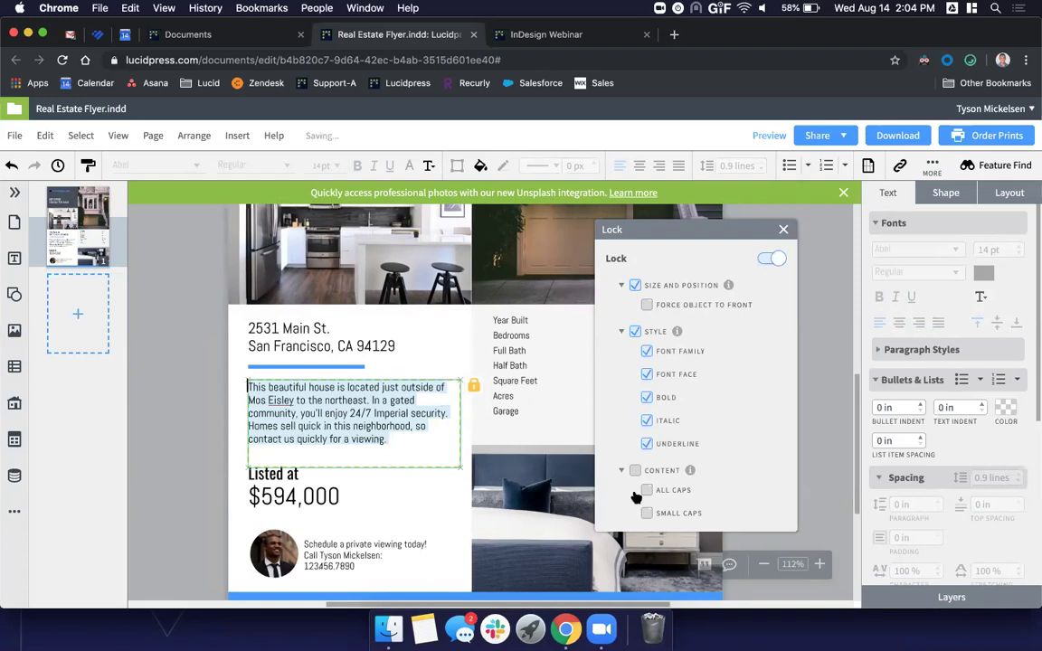
Step: Lock the content of the property description text, including all caps and small caps, and deselect the box
{"action": "left_click", "coordinate": [636, 471]}
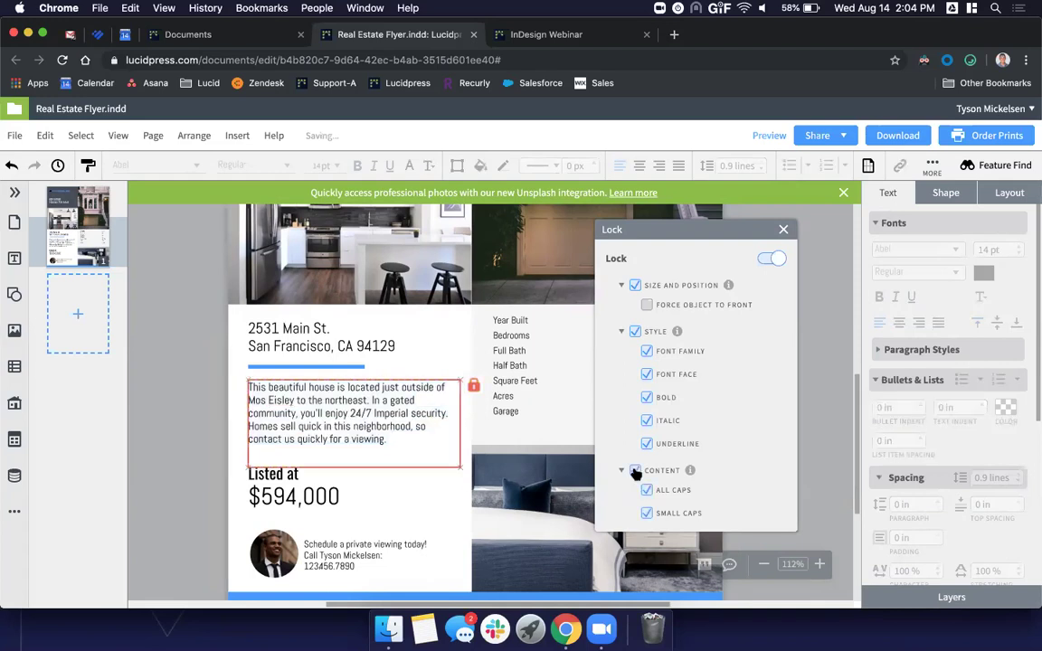
{"action": "scroll", "coordinate": [389, 429], "scroll_direction": "down", "scroll_amount": 5}
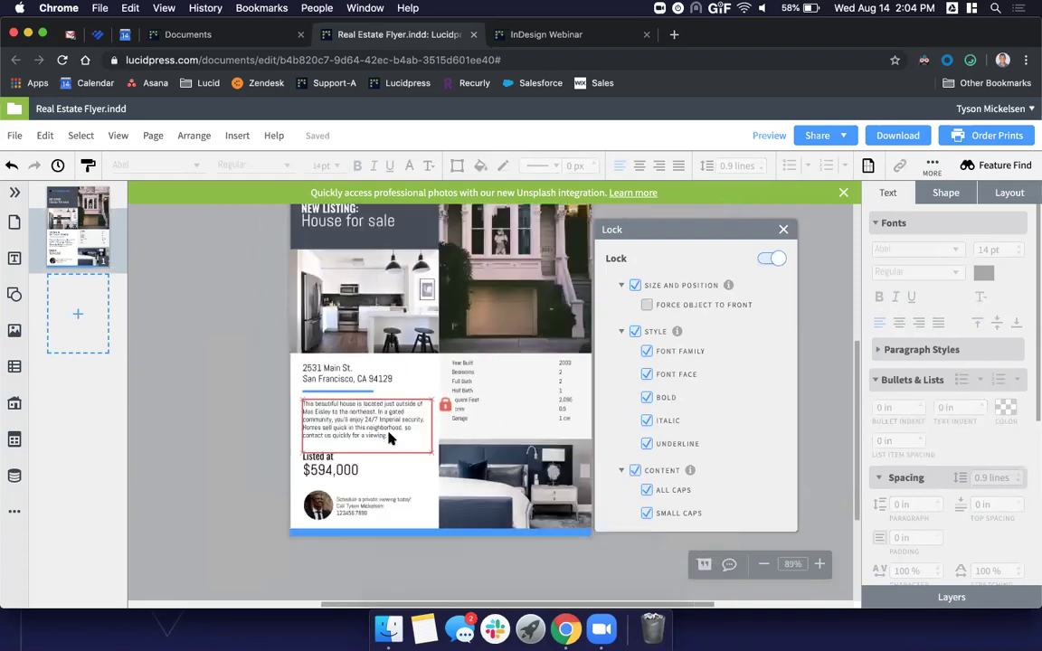
{"action": "left_click", "coordinate": [226, 372]}
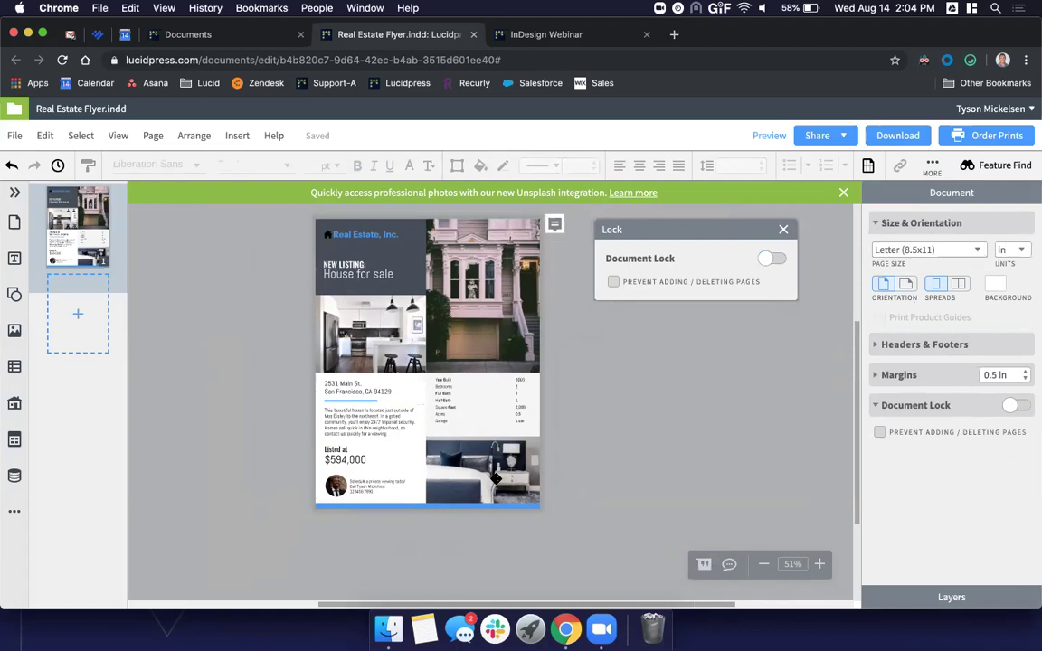
{"action": "scroll", "coordinate": [496, 479], "scroll_direction": "up", "scroll_amount": 2}
{"action": "scroll", "coordinate": [495, 479], "scroll_direction": "right", "scroll_amount": 2}
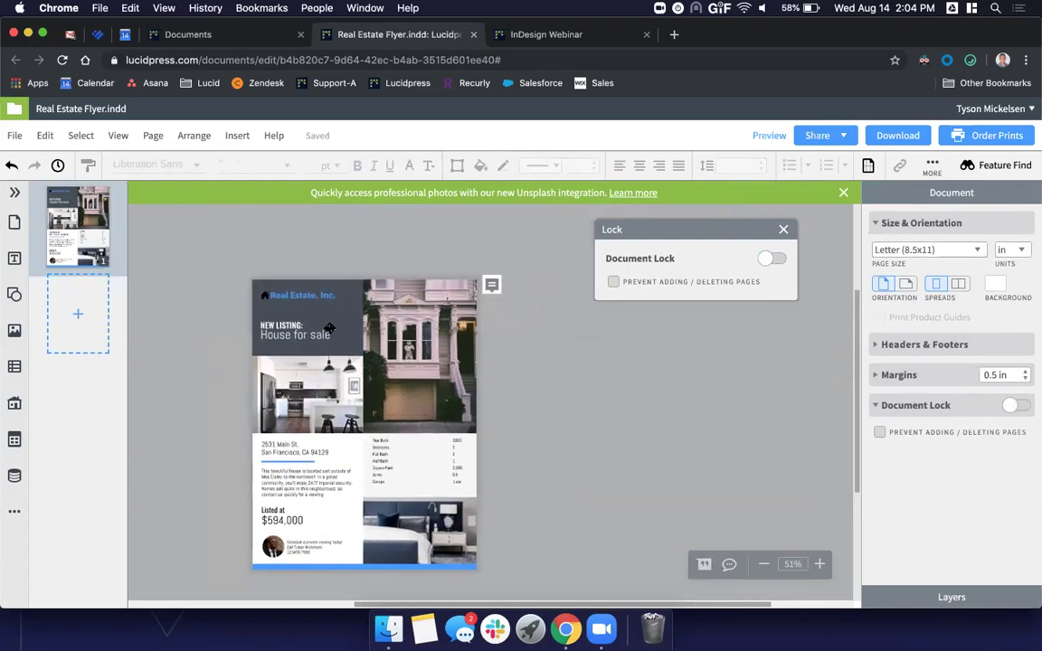
{"action": "left_click", "coordinate": [315, 282]}
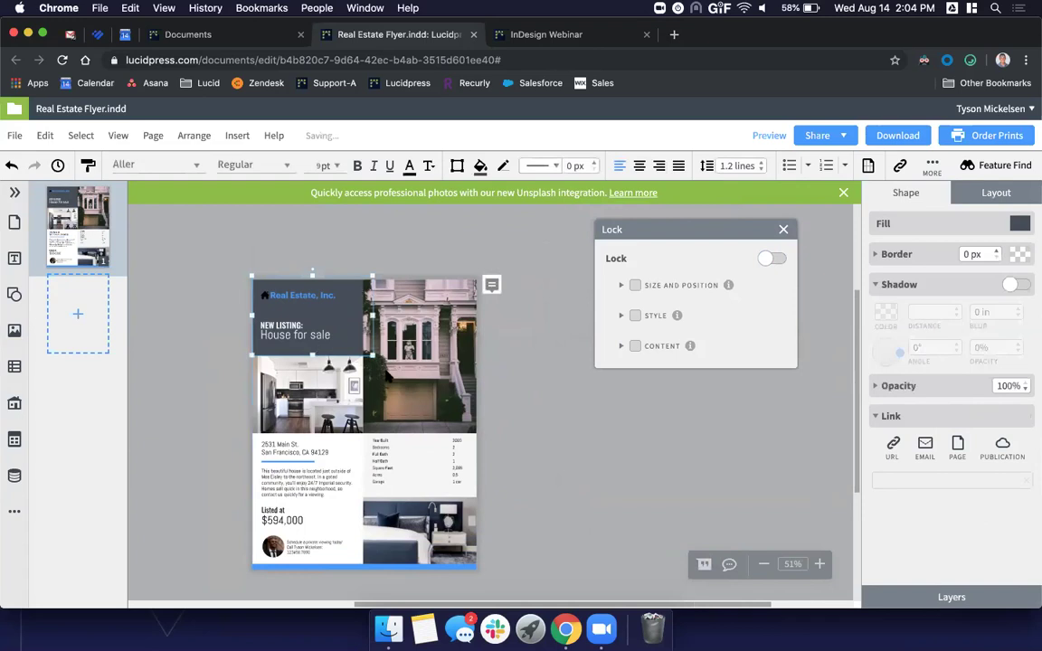
{"action": "left_click", "coordinate": [1020, 224]}
{"action": "left_click", "coordinate": [970, 329]}
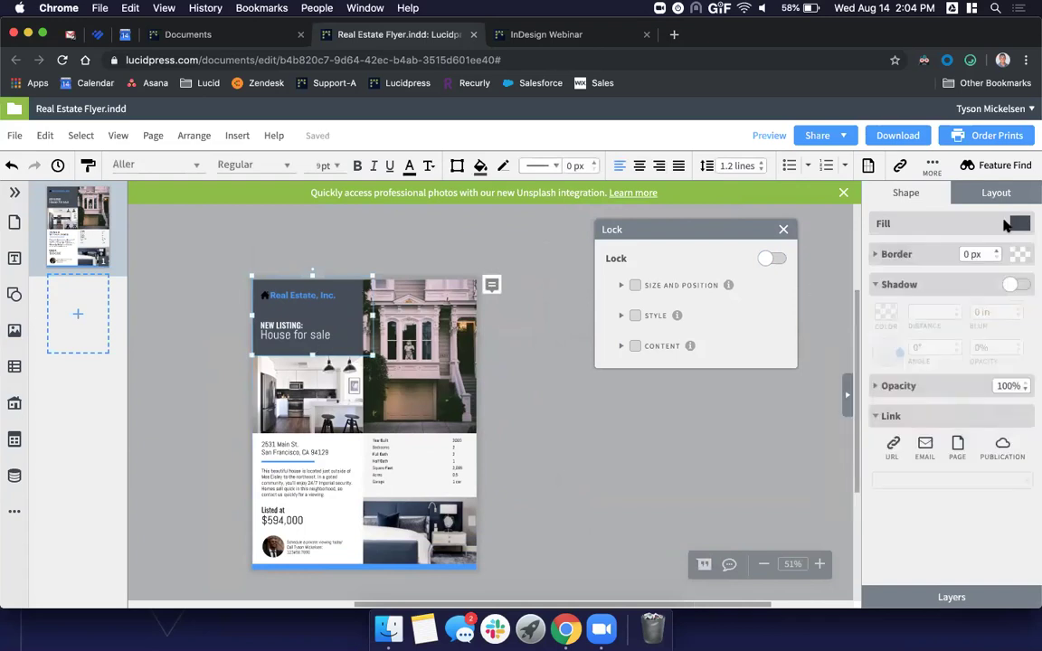
{"action": "left_click", "coordinate": [207, 214]}
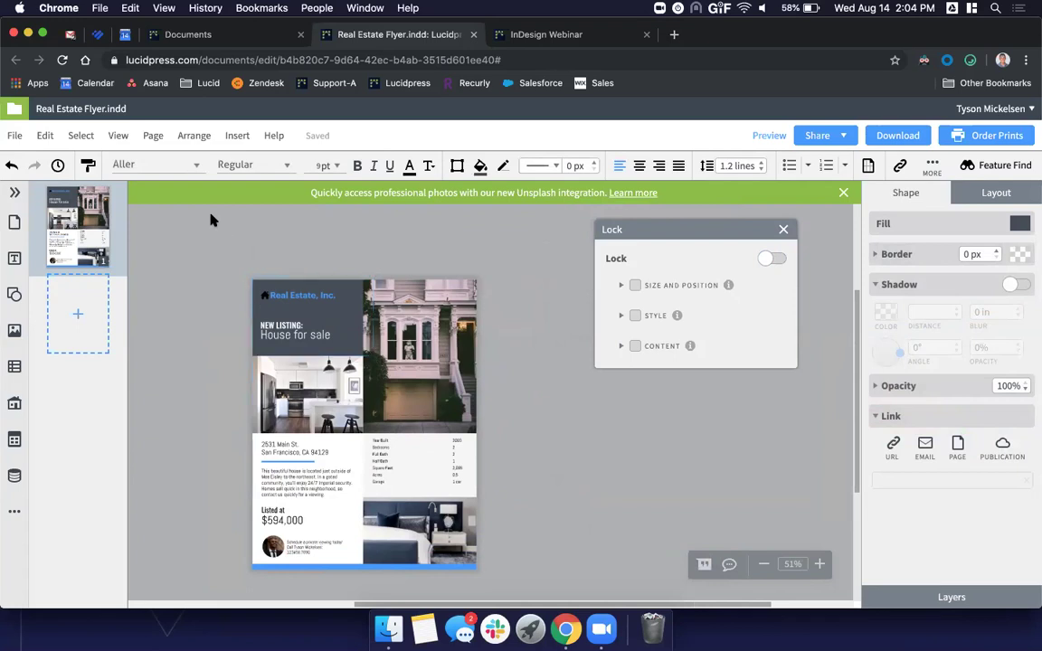
Step: Show the locking restrictions on the flyer to examine which items are locked, and hide them again
{"action": "left_click", "coordinate": [119, 137]}
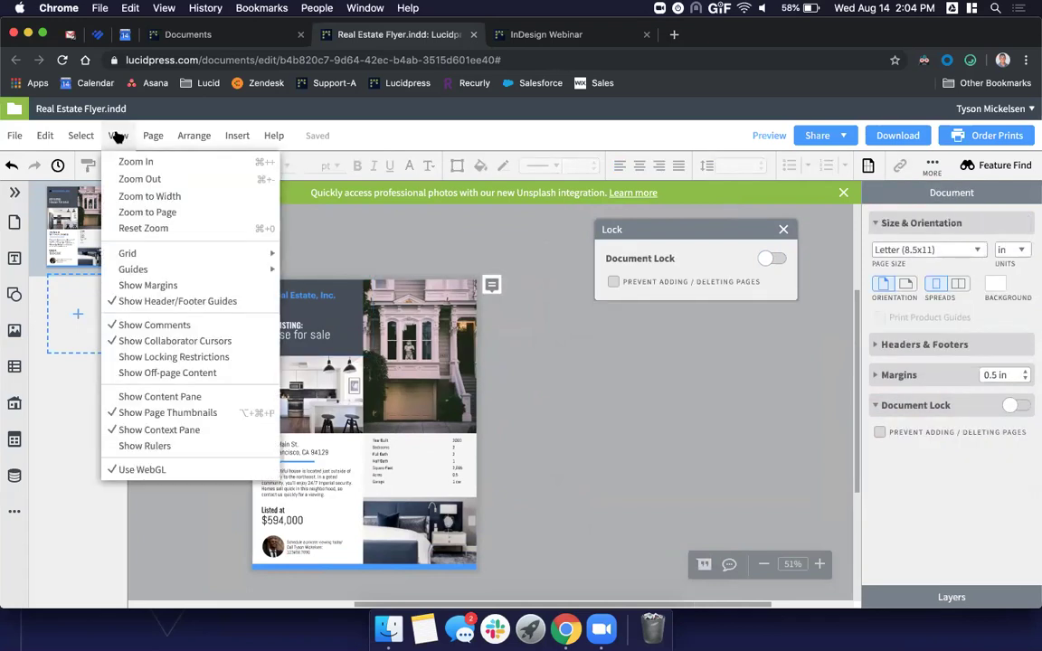
{"action": "left_click", "coordinate": [161, 358]}
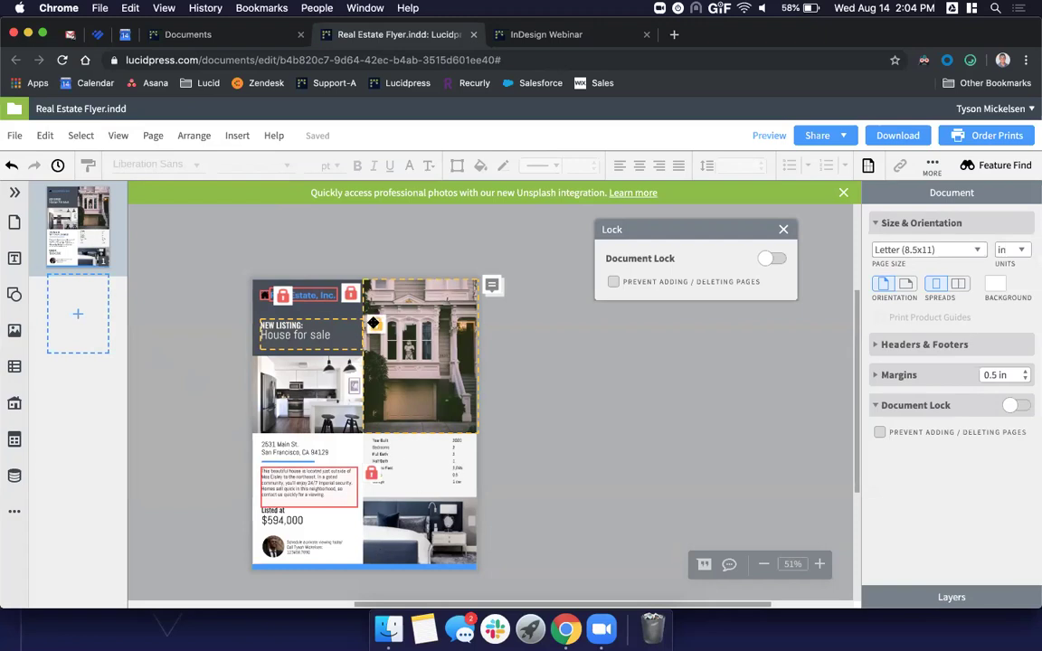
{"action": "left_click", "coordinate": [118, 136]}
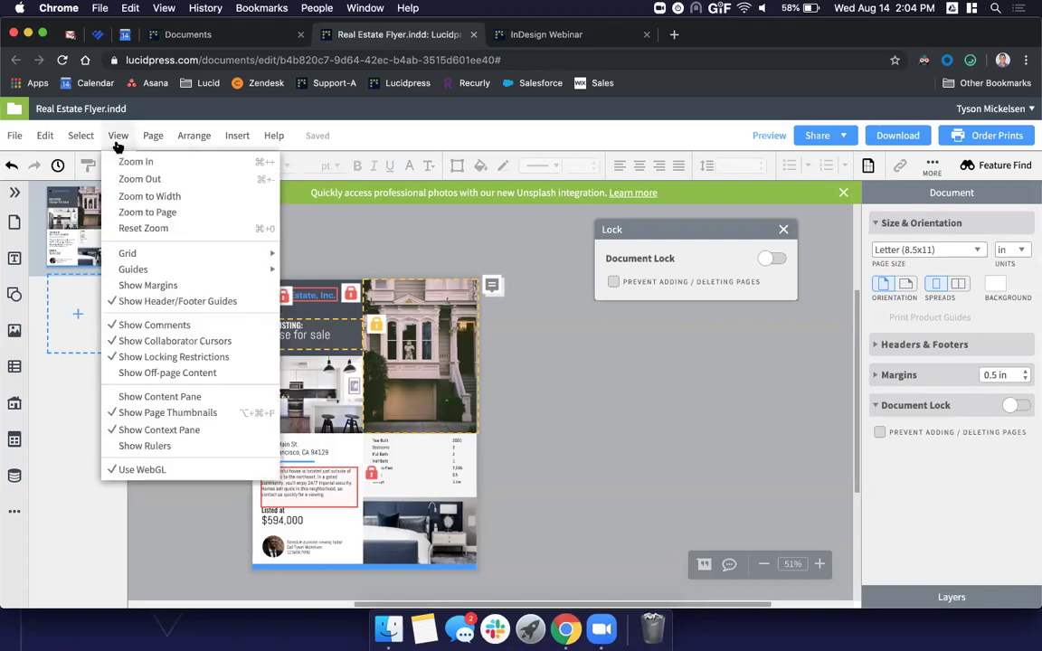
{"action": "left_click", "coordinate": [146, 355]}
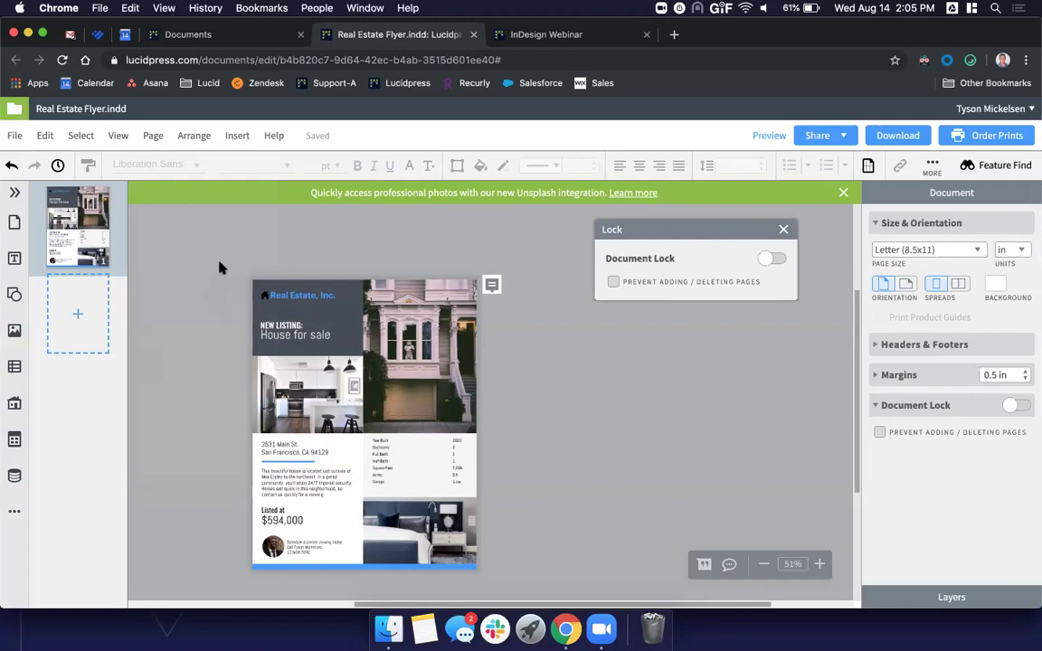
Step: Select every element of the flyer and lock their size and position, style and content all at once
{"action": "left_click_drag", "start_coordinate": [217, 261], "coordinate": [503, 508]}
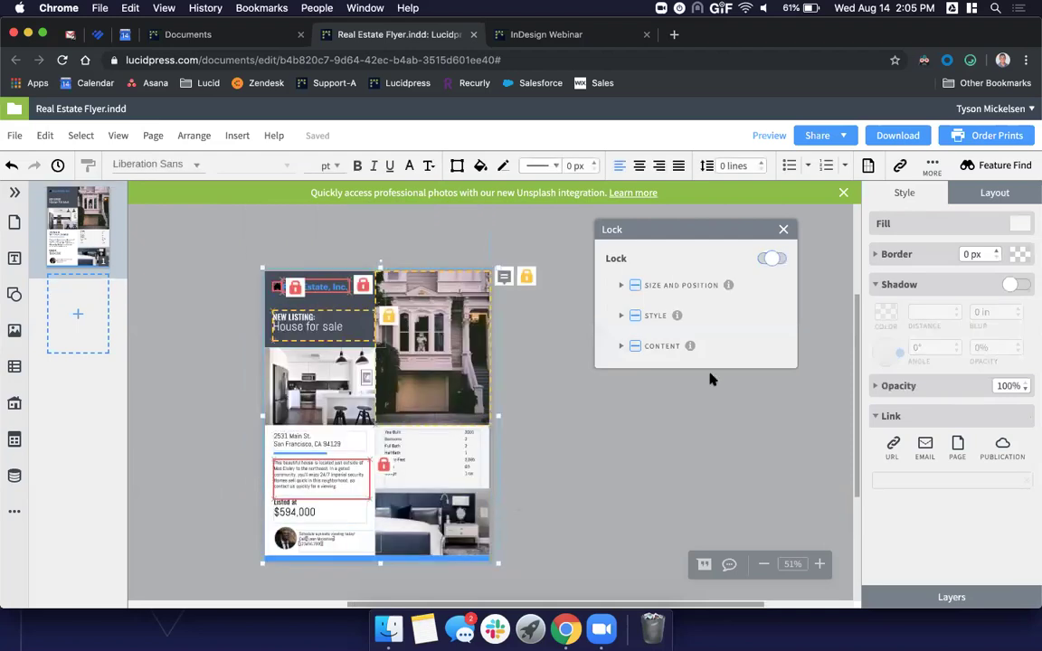
{"action": "left_click", "coordinate": [775, 261]}
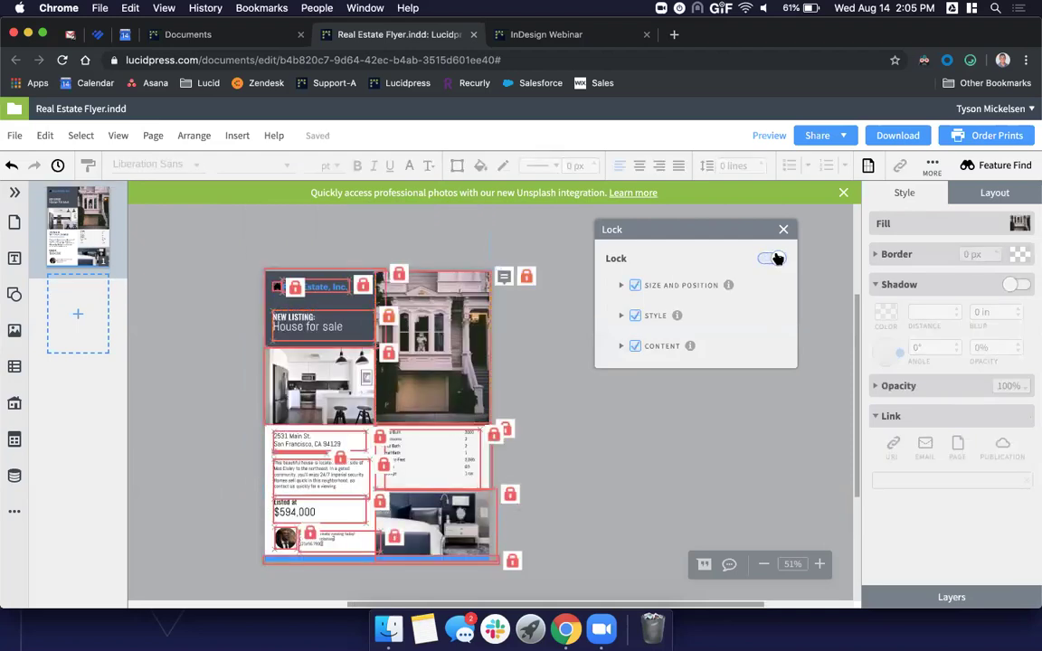
{"action": "left_click", "coordinate": [565, 396]}
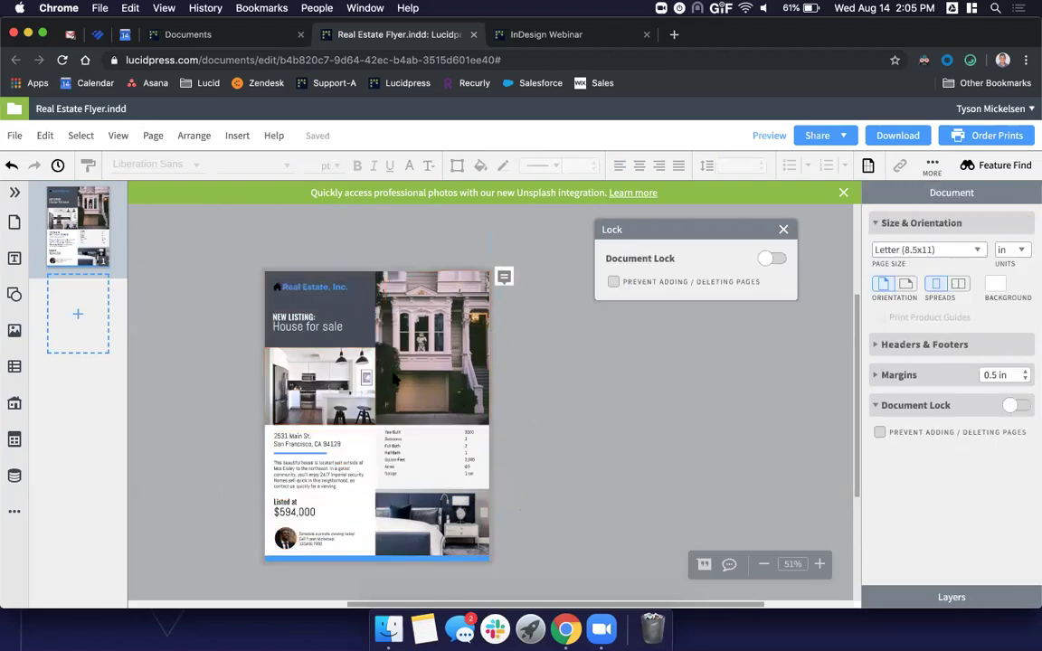
Step: Unlock only the content of the address, description and property details text boxes, keeping their size, position and style locked
{"action": "left_click", "coordinate": [304, 470]}
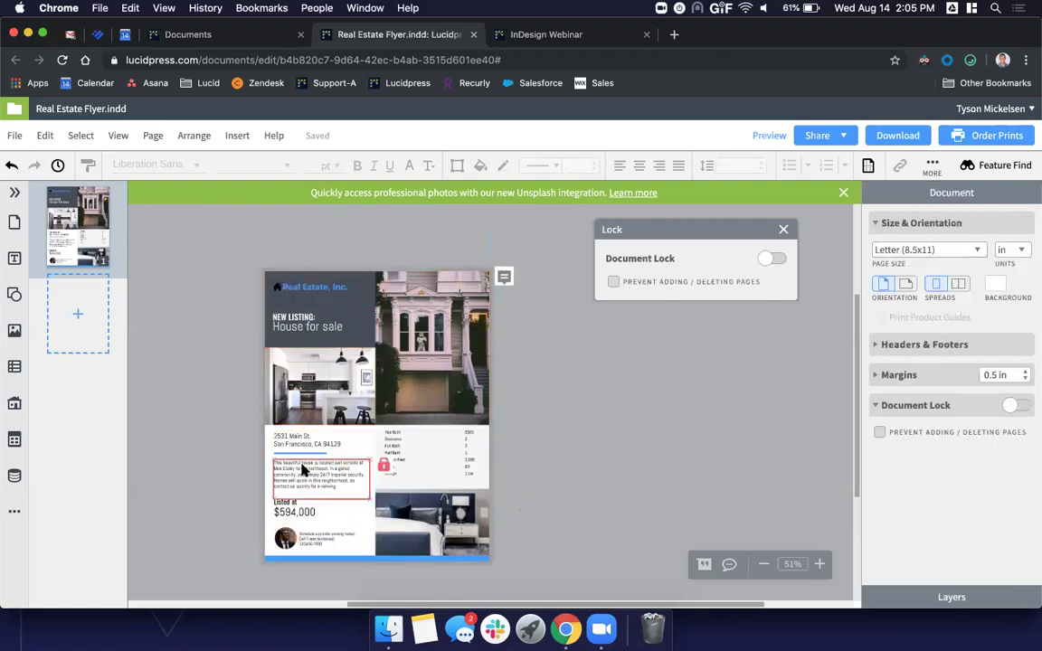
{"action": "left_click", "coordinate": [297, 440], "text": "shift"}
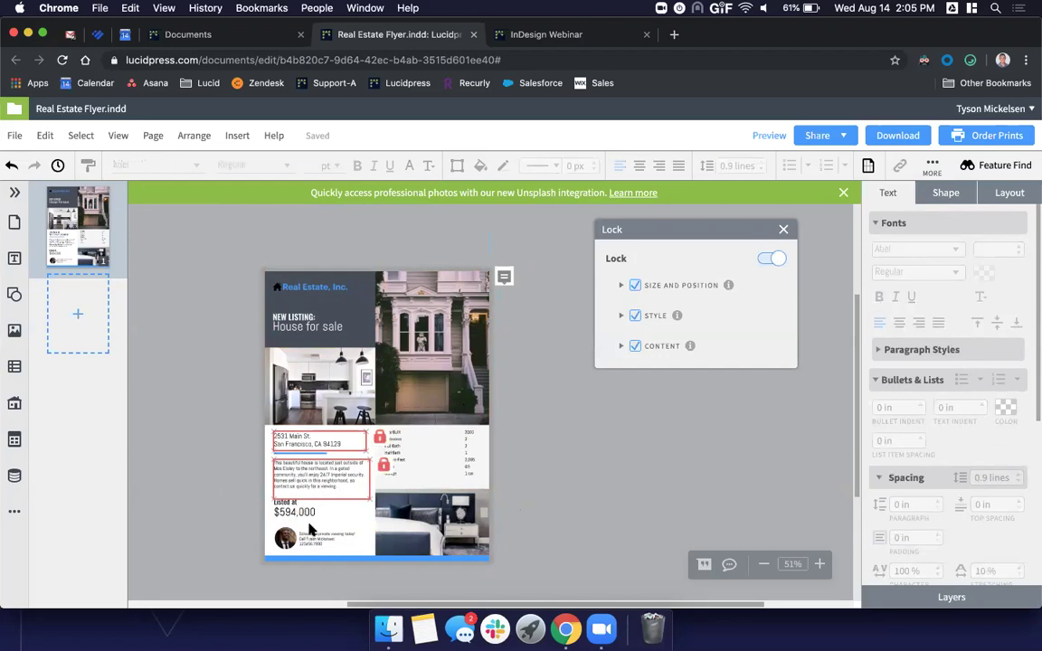
{"action": "left_click", "coordinate": [421, 453], "text": "shift"}
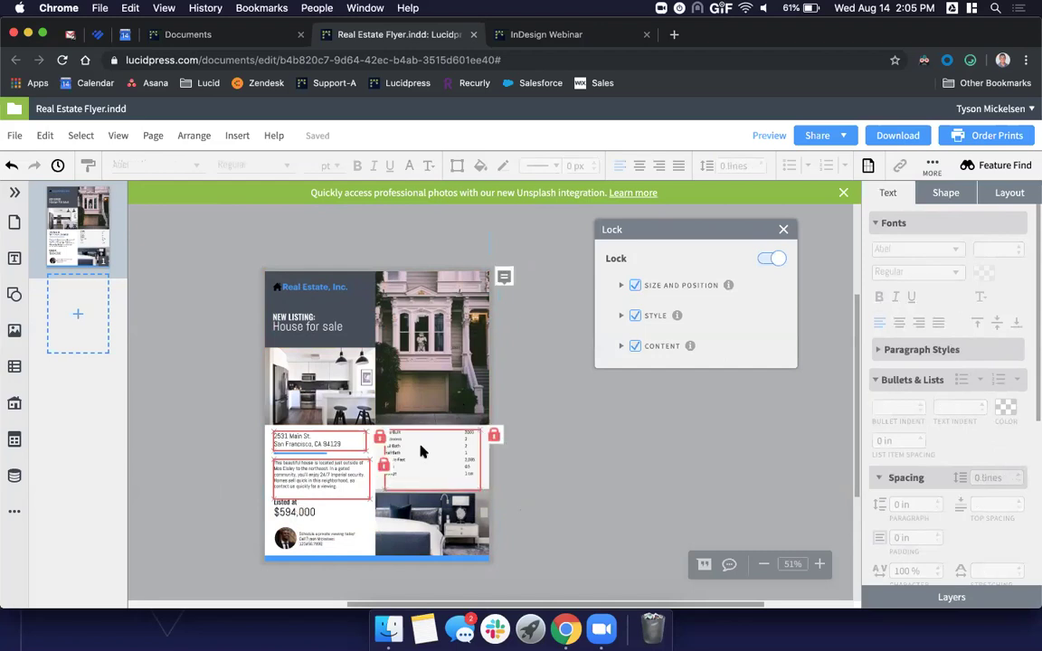
{"action": "left_click", "coordinate": [636, 346]}
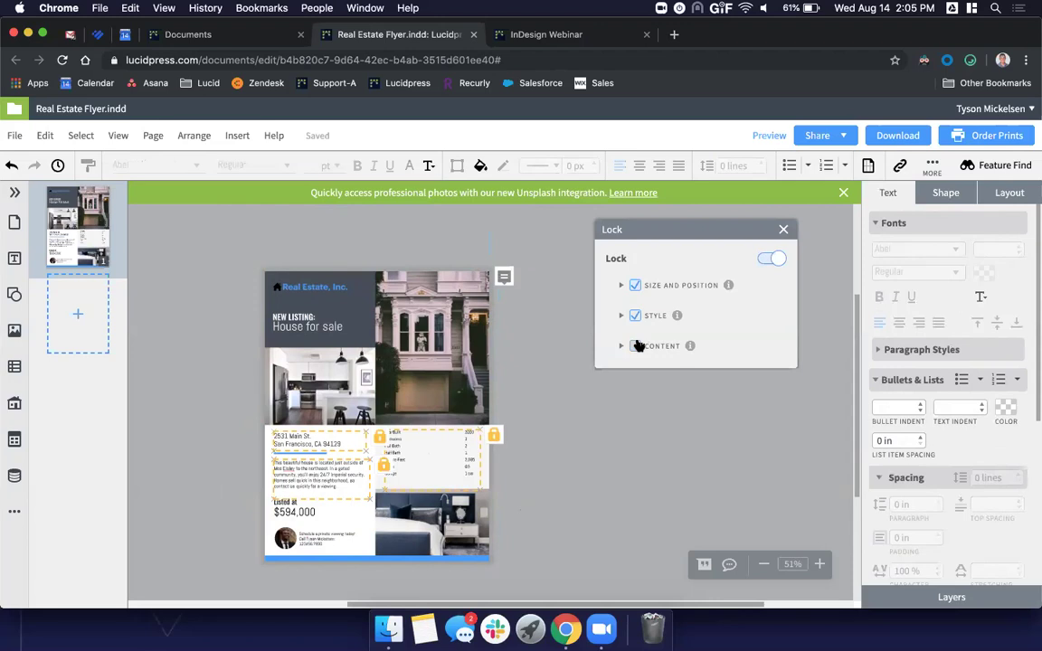
{"action": "left_click", "coordinate": [623, 434]}
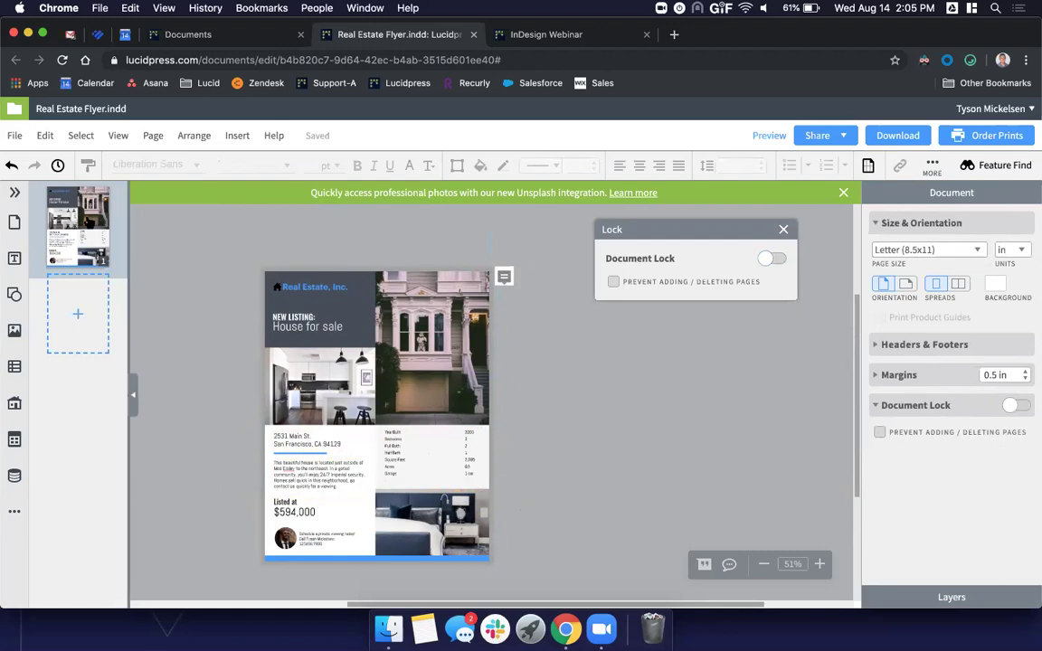
Step: Select page 1 and lock it against page deletion and against adding content
{"action": "left_click", "coordinate": [80, 201]}
{"action": "left_click_drag", "start_coordinate": [691, 232], "coordinate": [252, 211]}
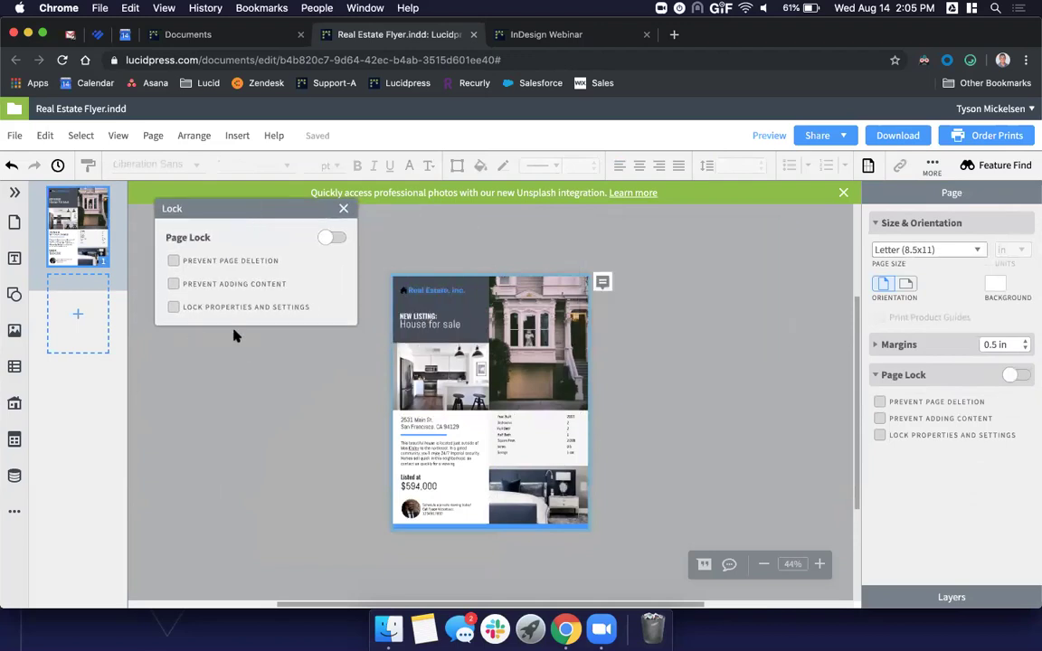
{"action": "left_click", "coordinate": [174, 261]}
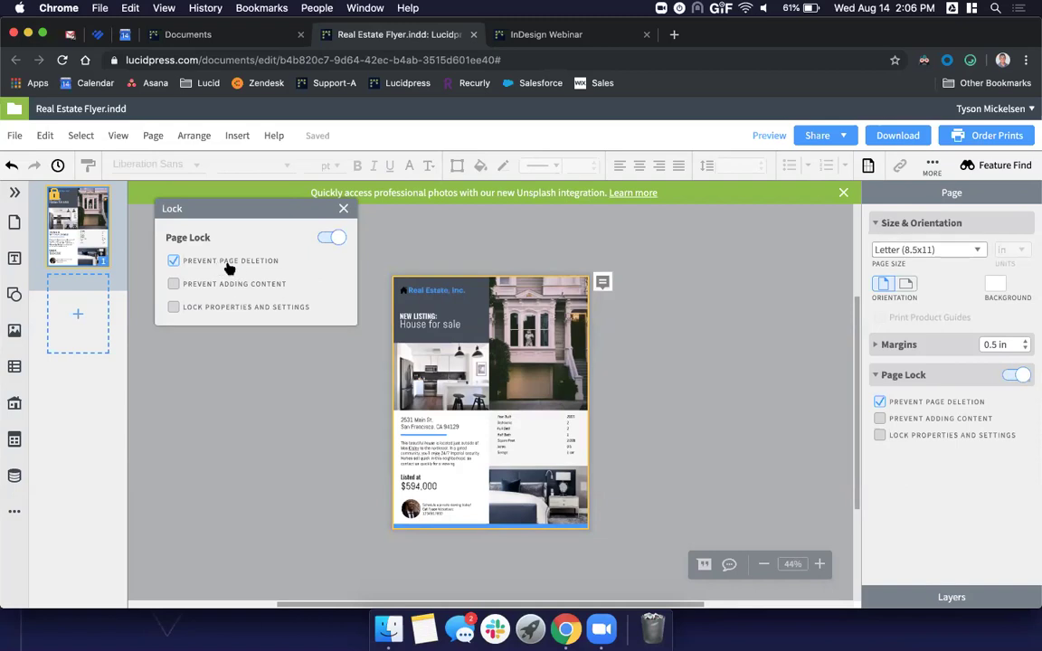
{"action": "left_click", "coordinate": [173, 285]}
Step: Test the page lock by trying to place a heading on the flyer, and bring up the image library before collapsing it
{"action": "left_click", "coordinate": [13, 260]}
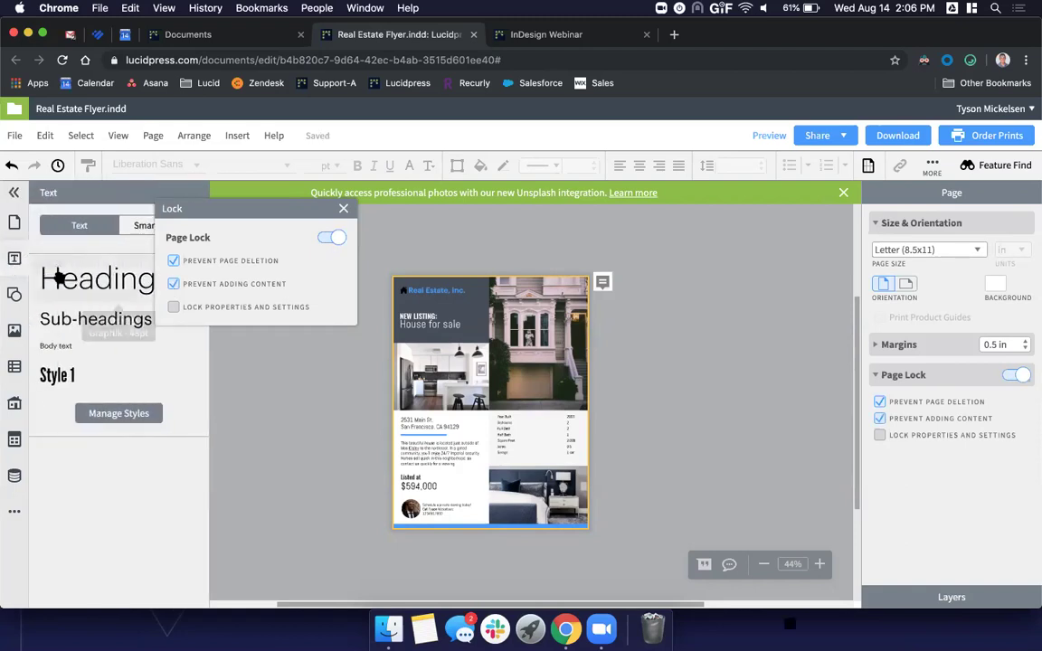
{"action": "left_click_drag", "start_coordinate": [95, 281], "coordinate": [486, 435]}
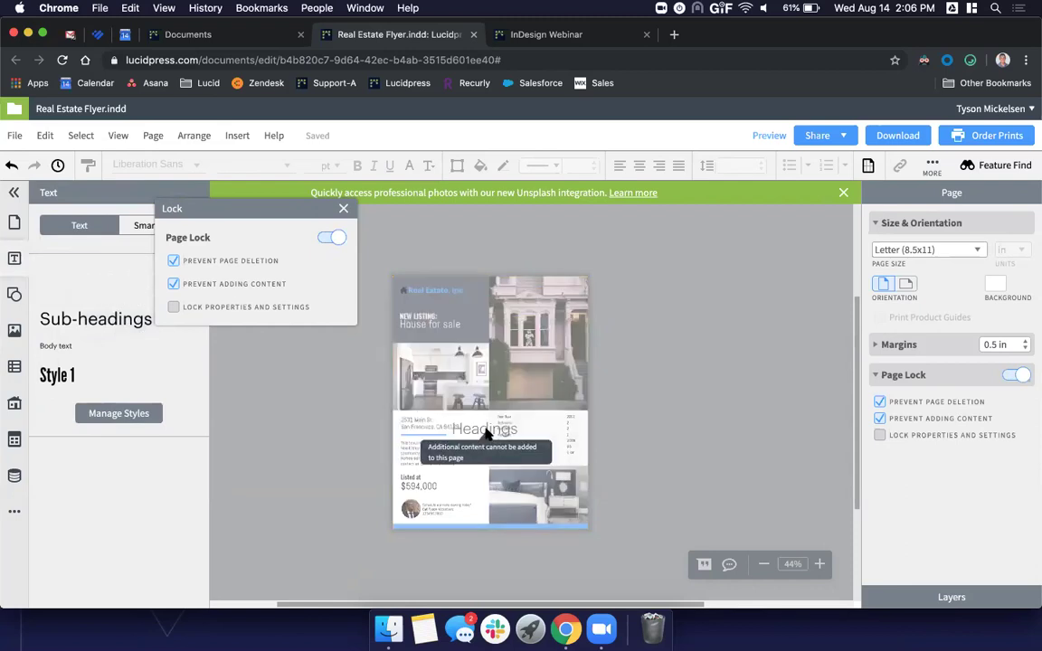
{"action": "left_click_drag", "start_coordinate": [486, 435], "coordinate": [93, 328]}
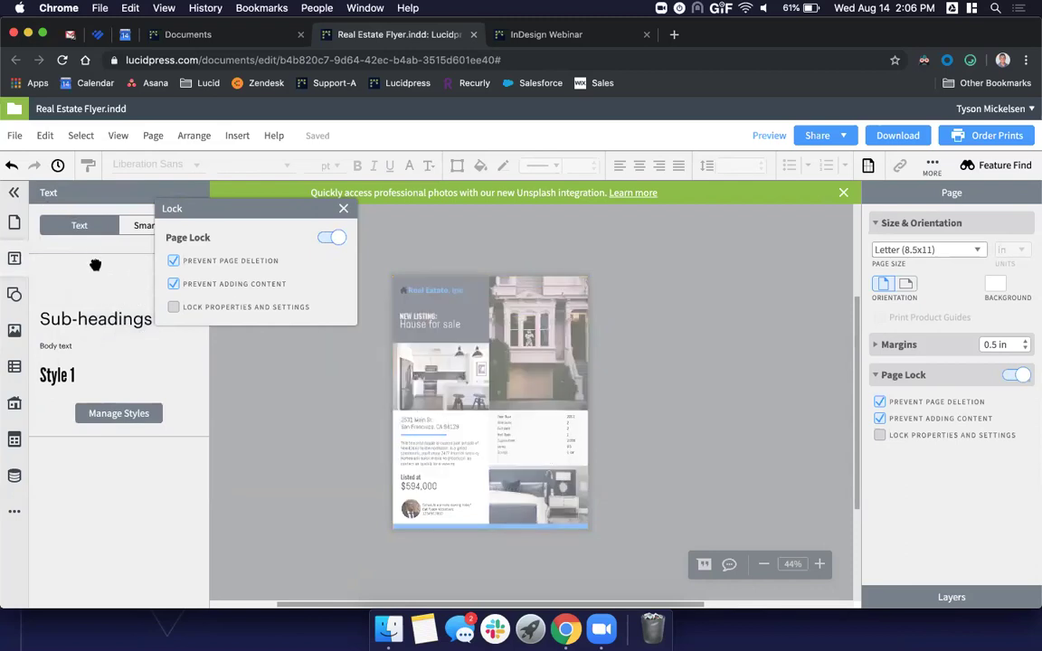
{"action": "left_click", "coordinate": [14, 331]}
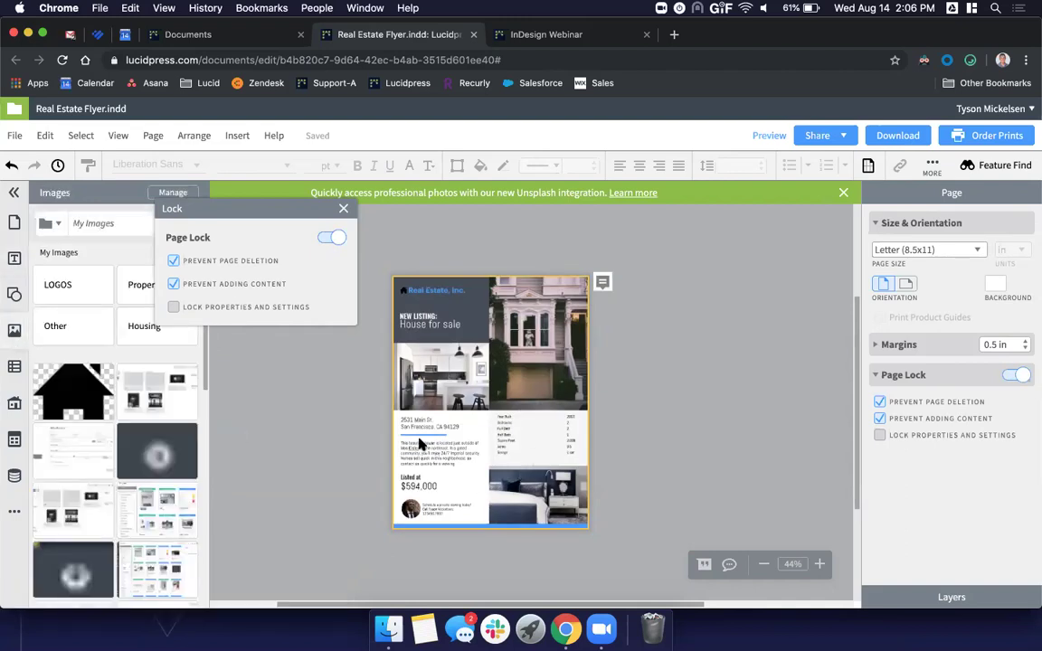
{"action": "left_click", "coordinate": [13, 192]}
Step: Unlock the content of the large house photo and check that its image replacement window opens, closing it without choosing an image
{"action": "left_click", "coordinate": [539, 339]}
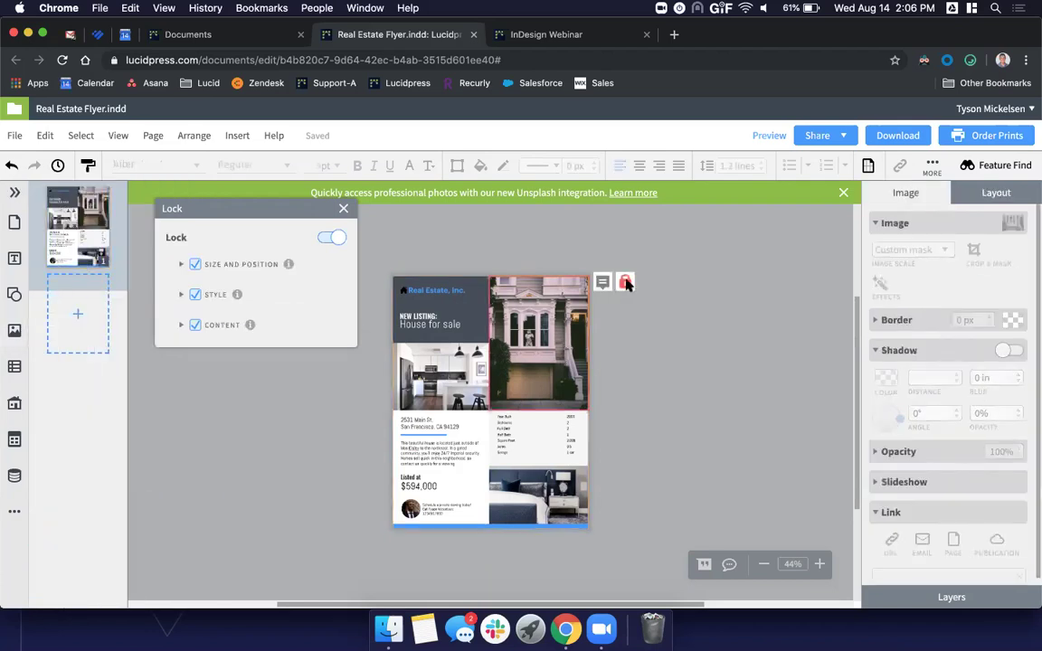
{"action": "left_click", "coordinate": [195, 325]}
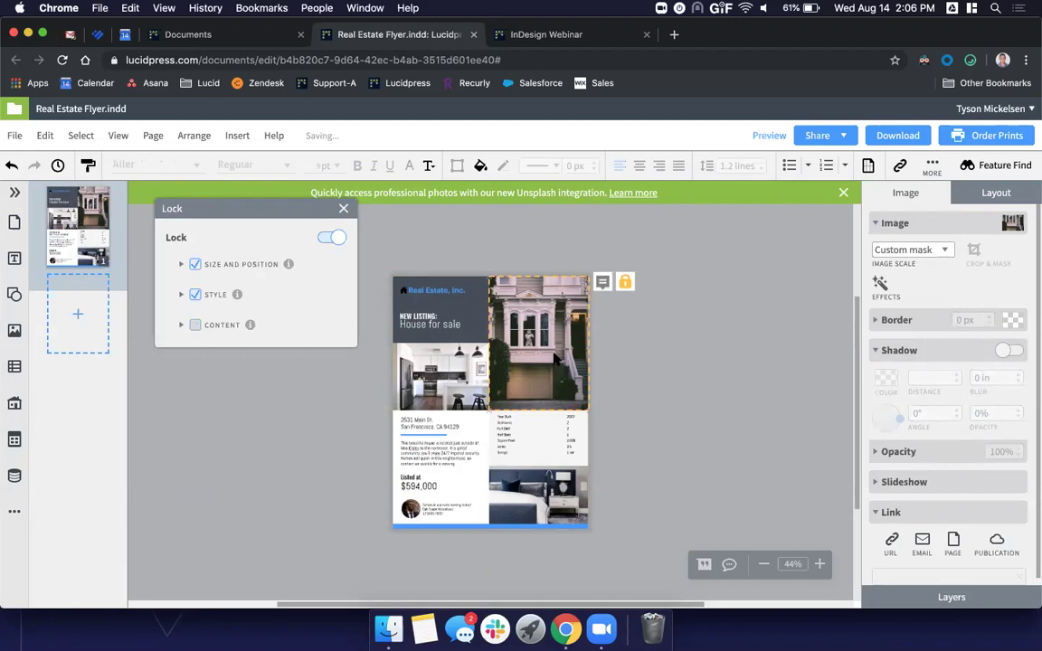
{"action": "double_click", "coordinate": [541, 344]}
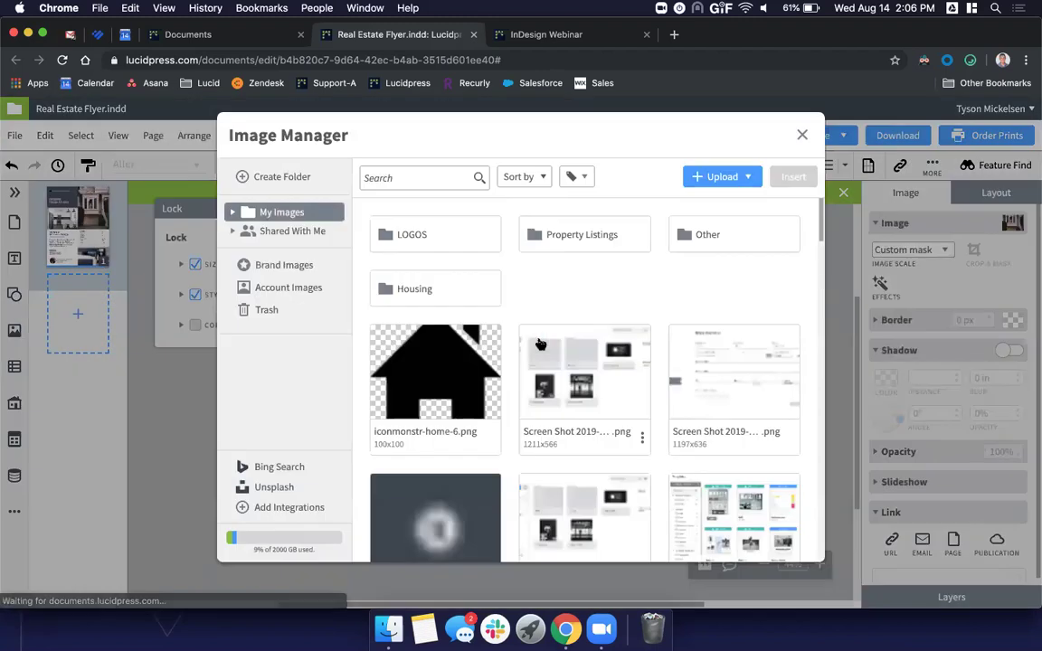
{"action": "left_click", "coordinate": [802, 135]}
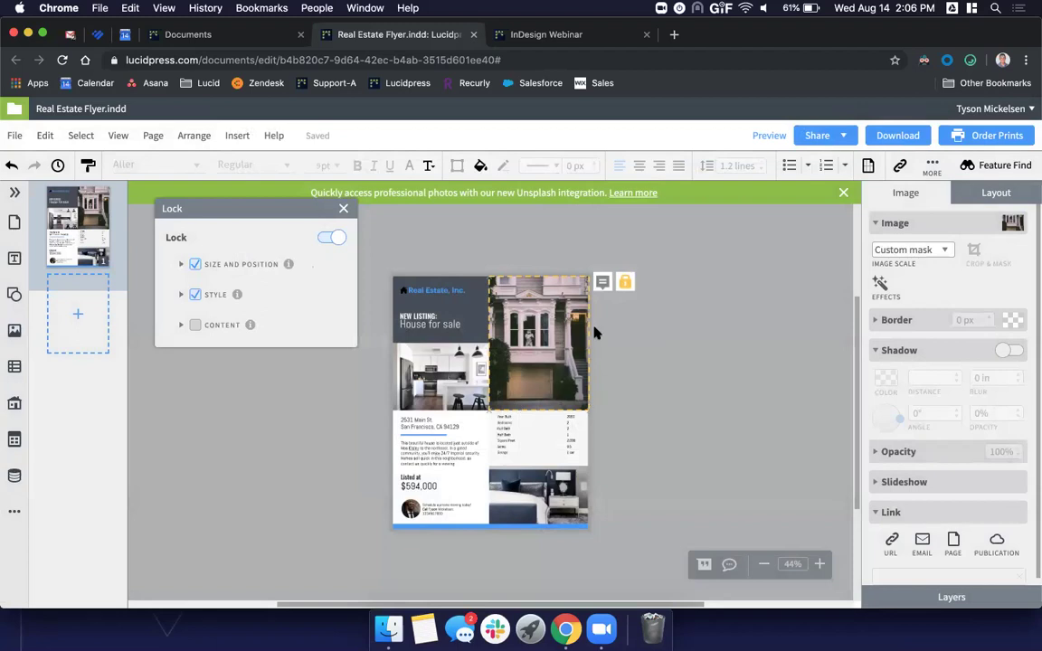
Step: Lock the properties and settings of page 1 as well, and deselect the page
{"action": "left_click", "coordinate": [110, 266]}
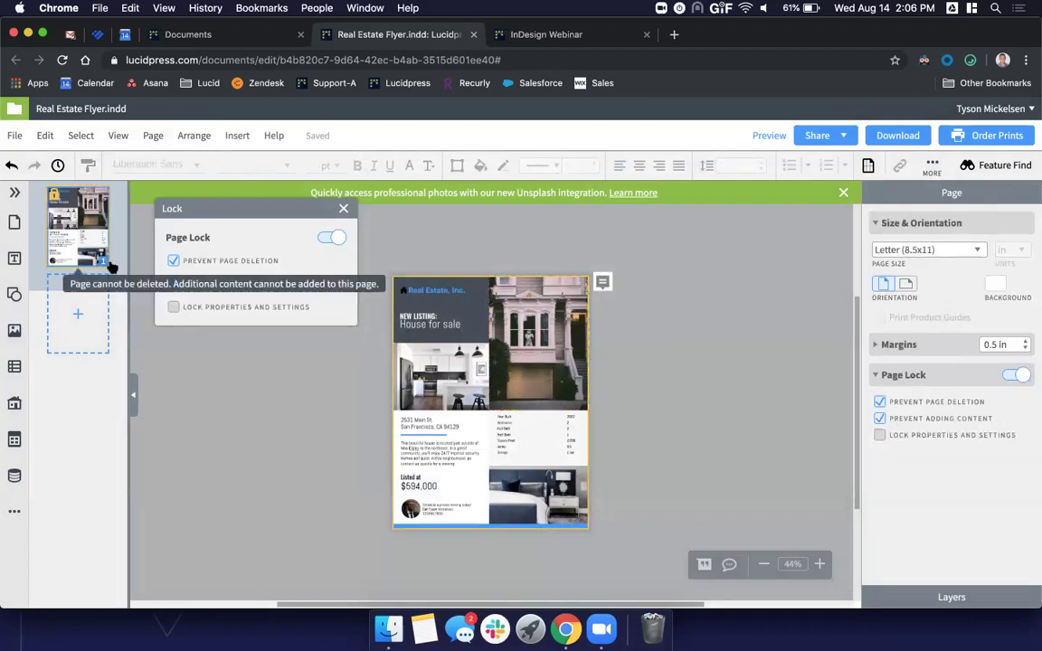
{"action": "left_click", "coordinate": [173, 310]}
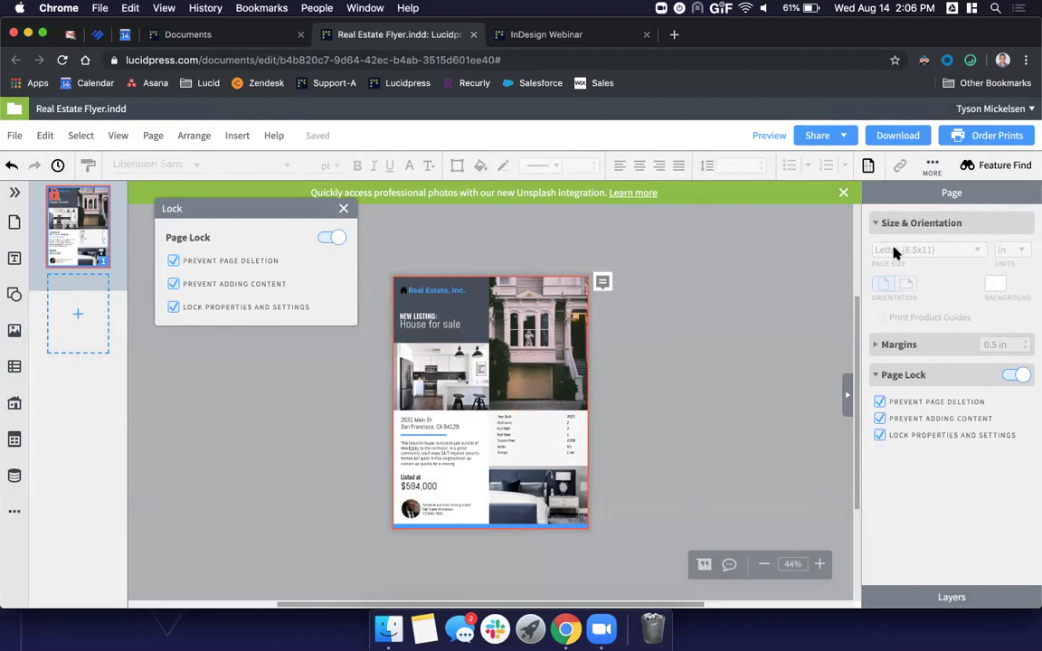
{"action": "left_click", "coordinate": [206, 421]}
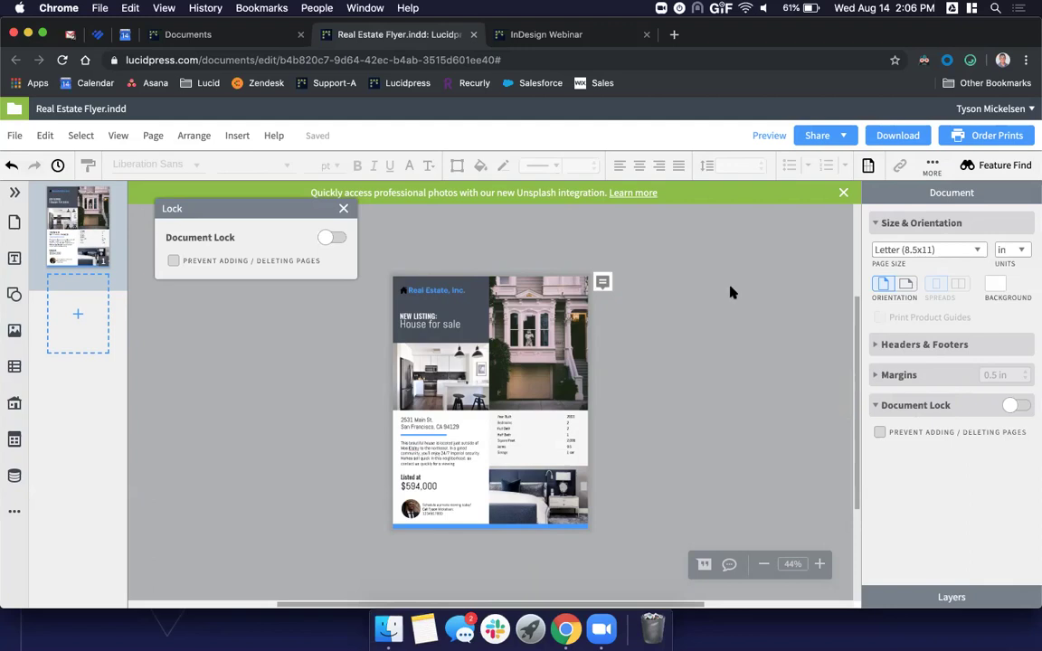
Step: Lock the document against adding or deleting pages, and test it by trying to add a page
{"action": "scroll", "coordinate": [769, 380], "scroll_direction": "right", "scroll_amount": 1}
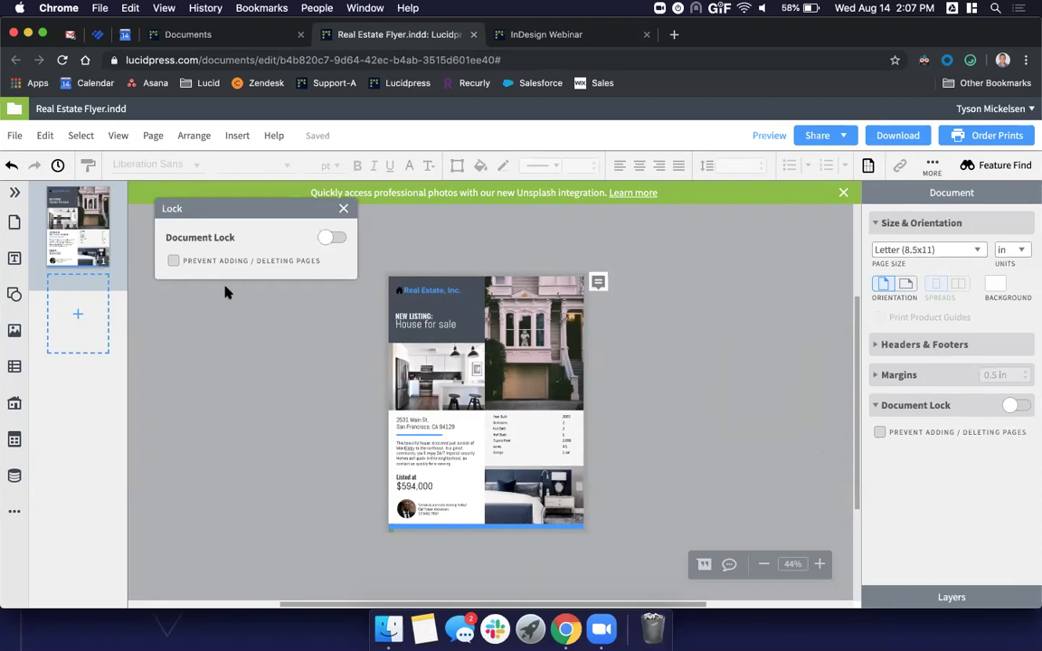
{"action": "left_click_drag", "start_coordinate": [204, 207], "coordinate": [689, 221]}
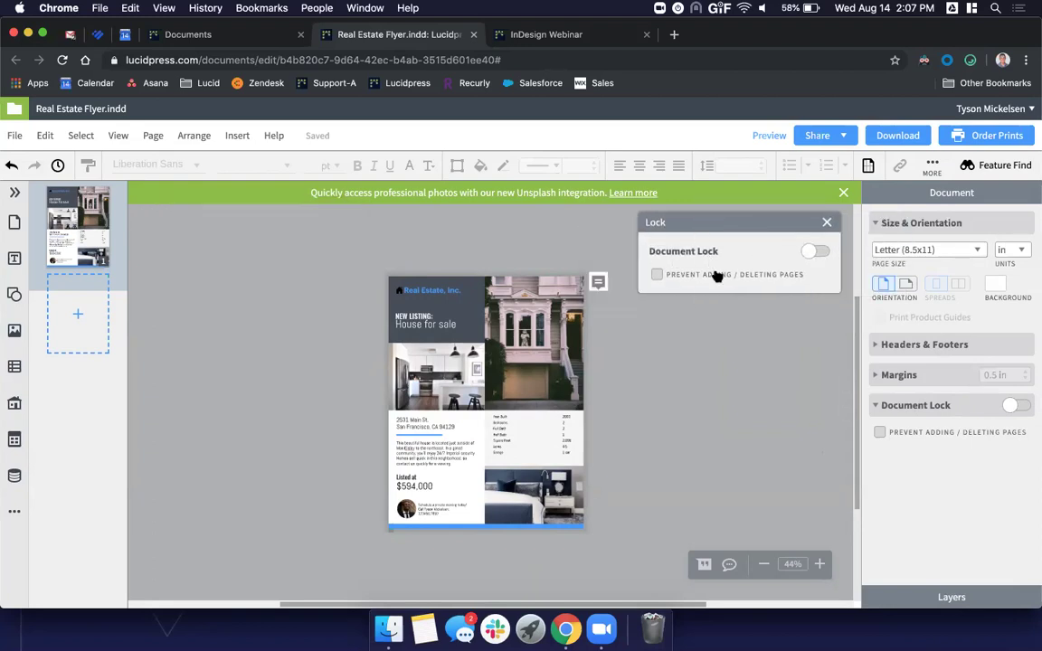
{"action": "left_click", "coordinate": [880, 433]}
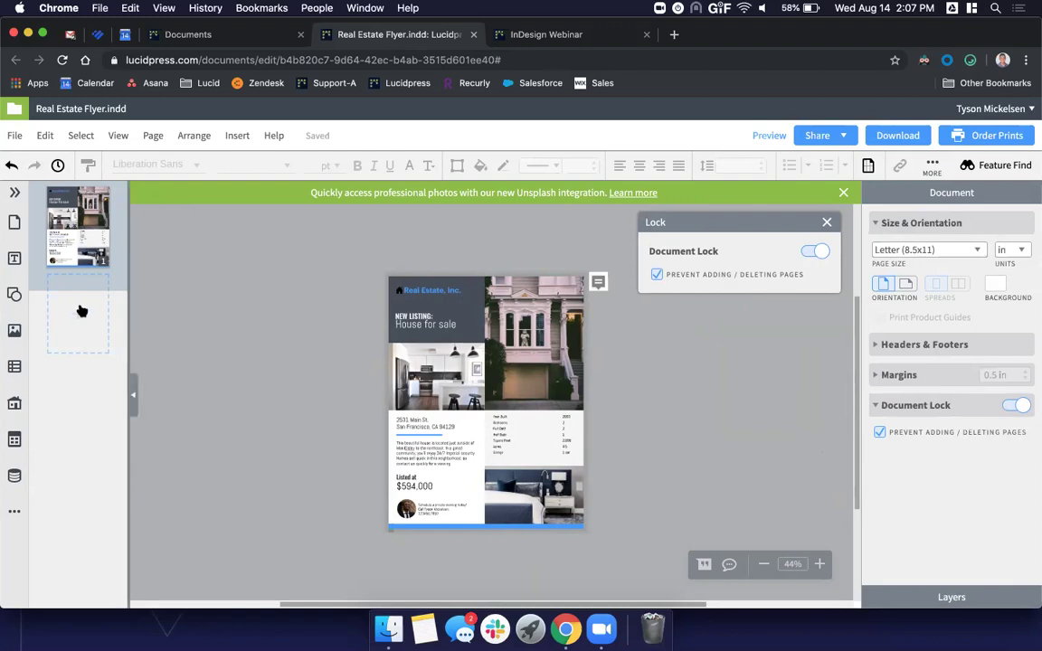
{"action": "left_click", "coordinate": [87, 324]}
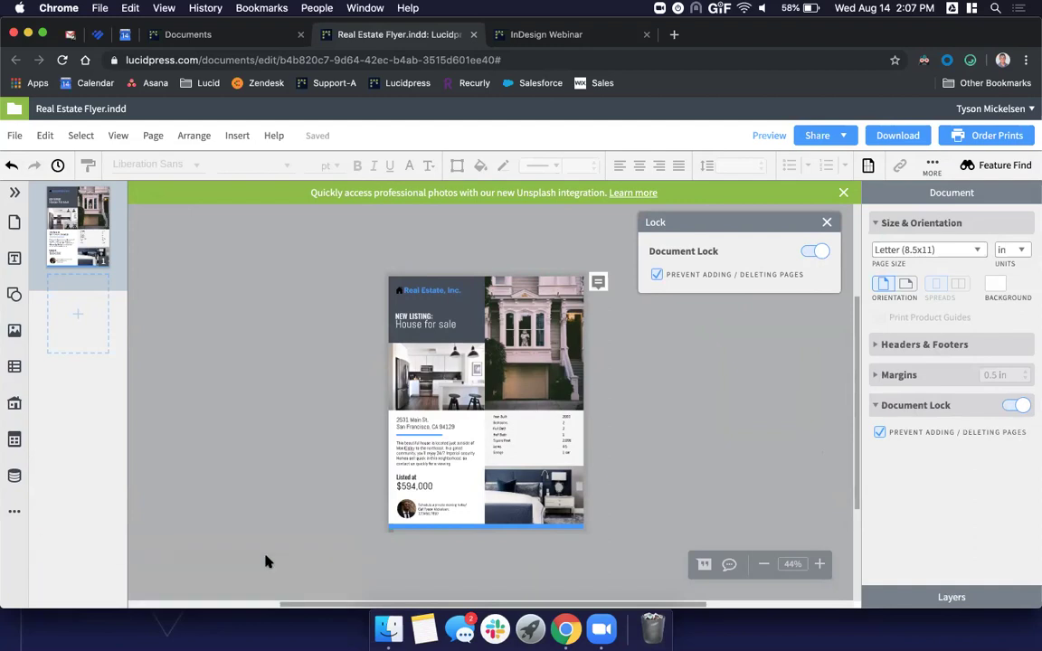
Step: Close the lock settings window and reveal the additional tools that contain the lock command
{"action": "left_click", "coordinate": [827, 222]}
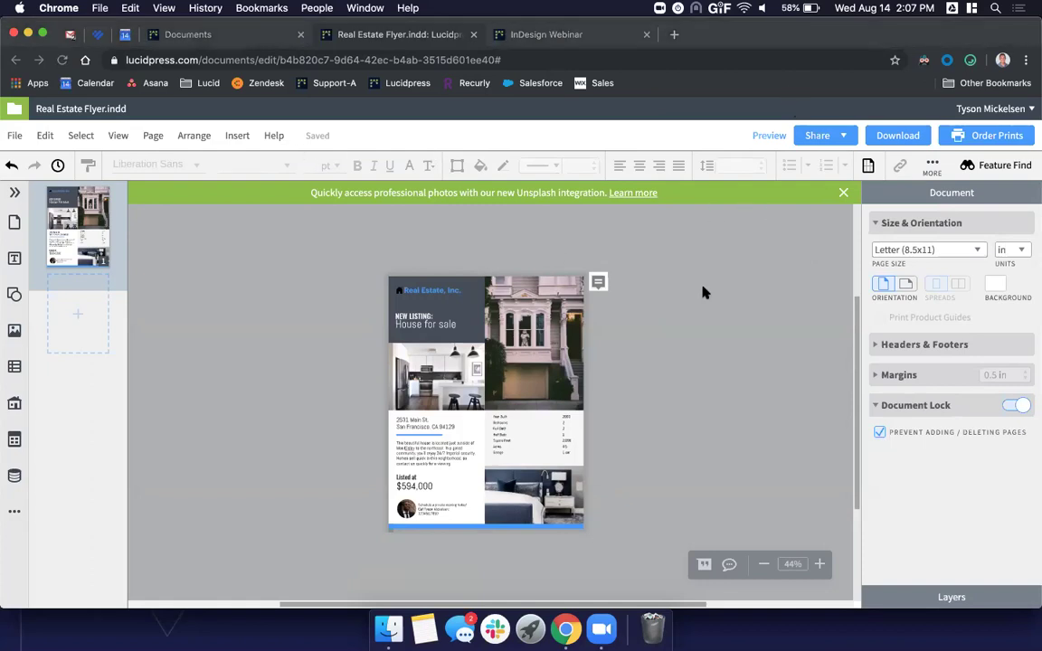
{"action": "left_click", "coordinate": [934, 169]}
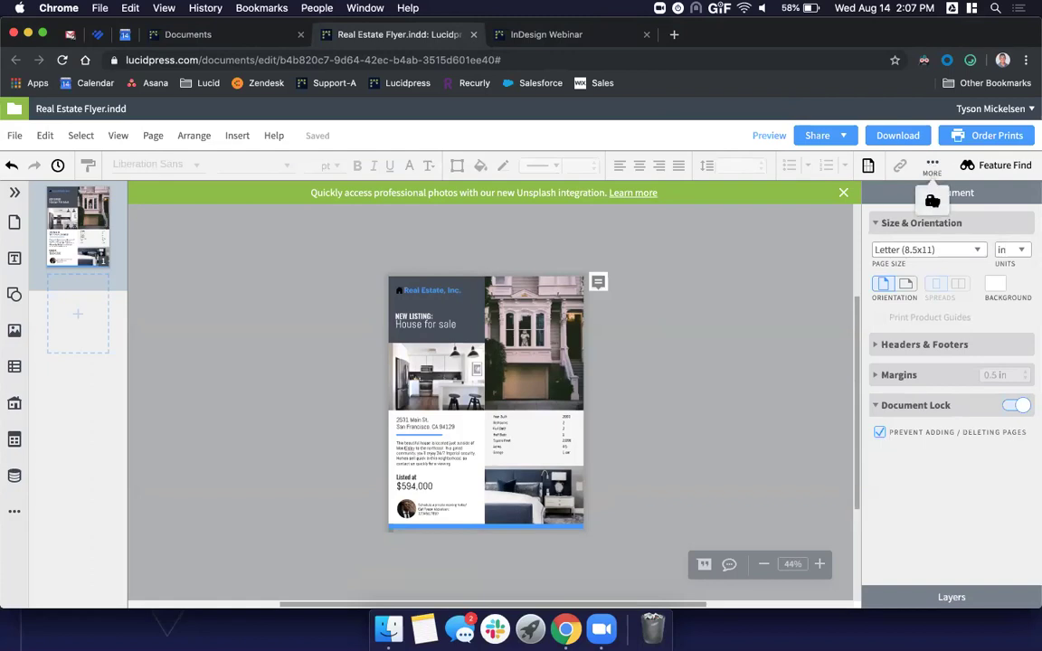
Step: Detach the document lock settings into a floating window, move it beside the flyer, and close it
{"action": "left_click", "coordinate": [933, 201]}
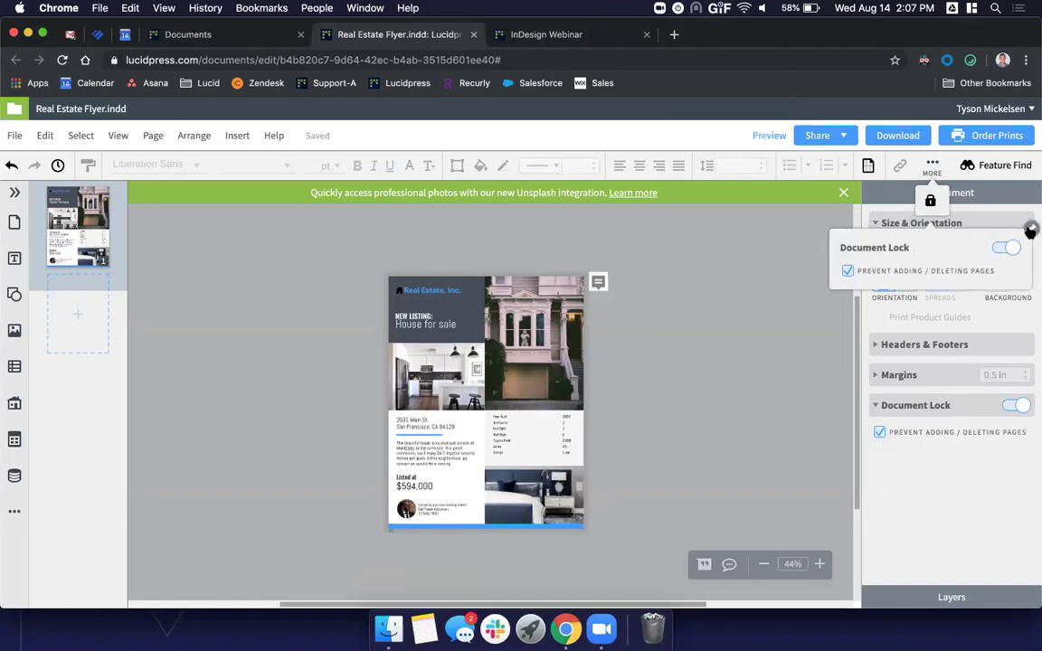
{"action": "left_click", "coordinate": [1031, 231]}
{"action": "left_click_drag", "start_coordinate": [977, 237], "coordinate": [751, 269]}
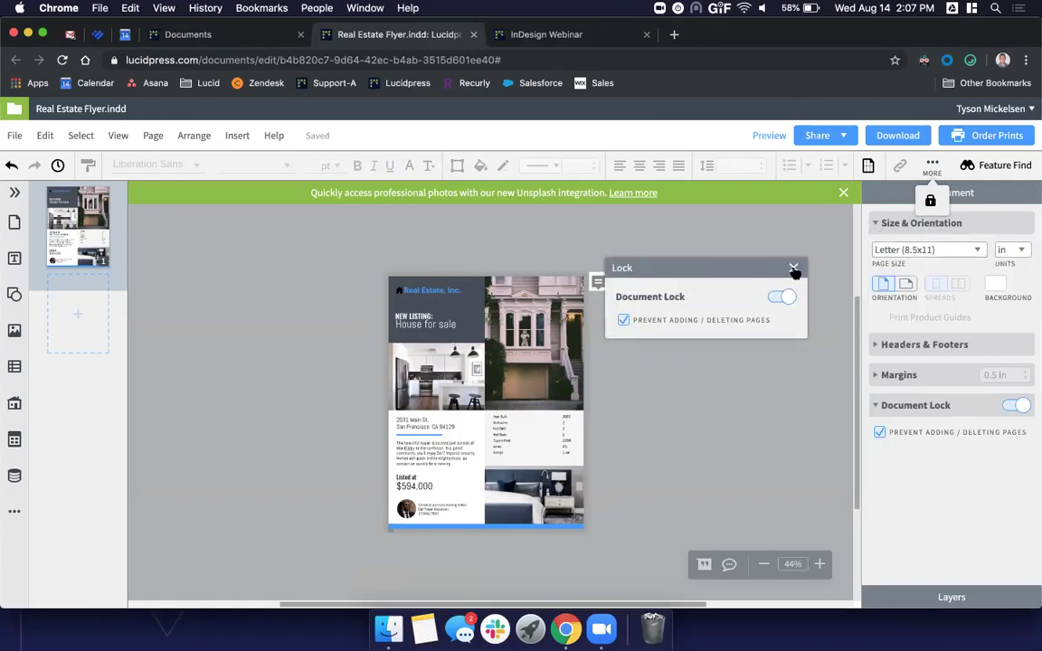
{"action": "left_click", "coordinate": [794, 268]}
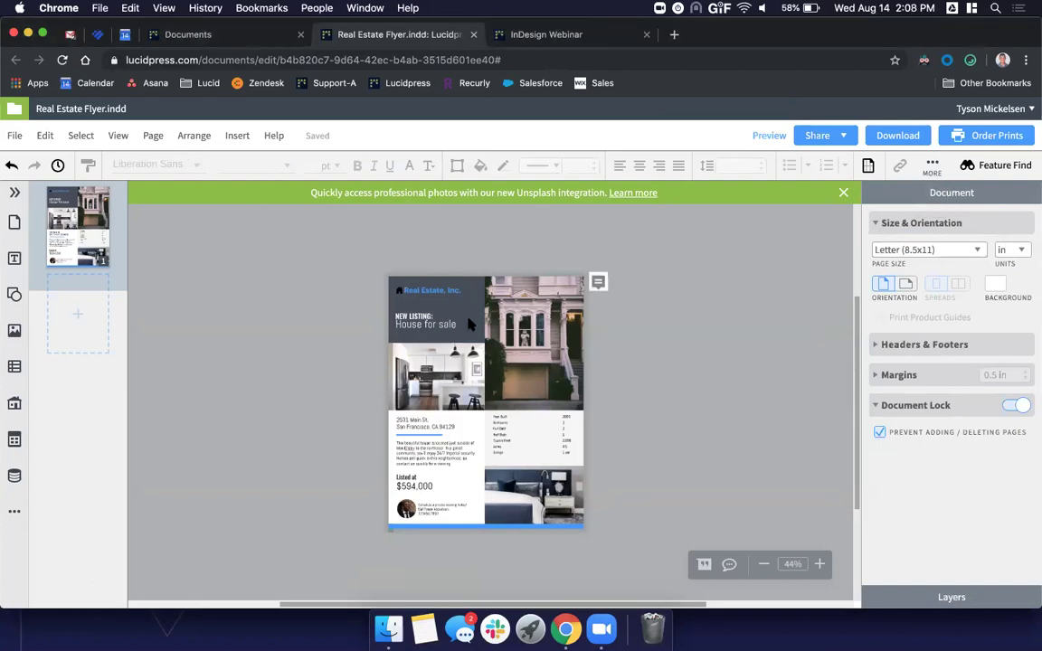
Step: Check the lock on the "NEW LISTING: House for sale" text box, and turn off the page lock on page 1
{"action": "left_click", "coordinate": [426, 326]}
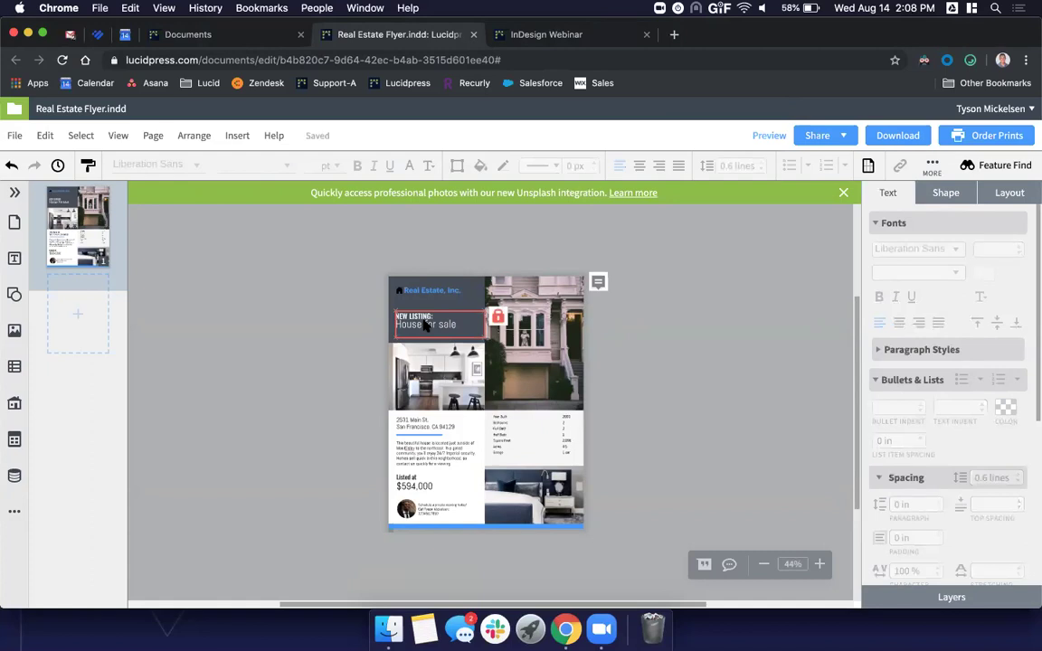
{"action": "left_click", "coordinate": [745, 273]}
{"action": "left_click", "coordinate": [72, 243]}
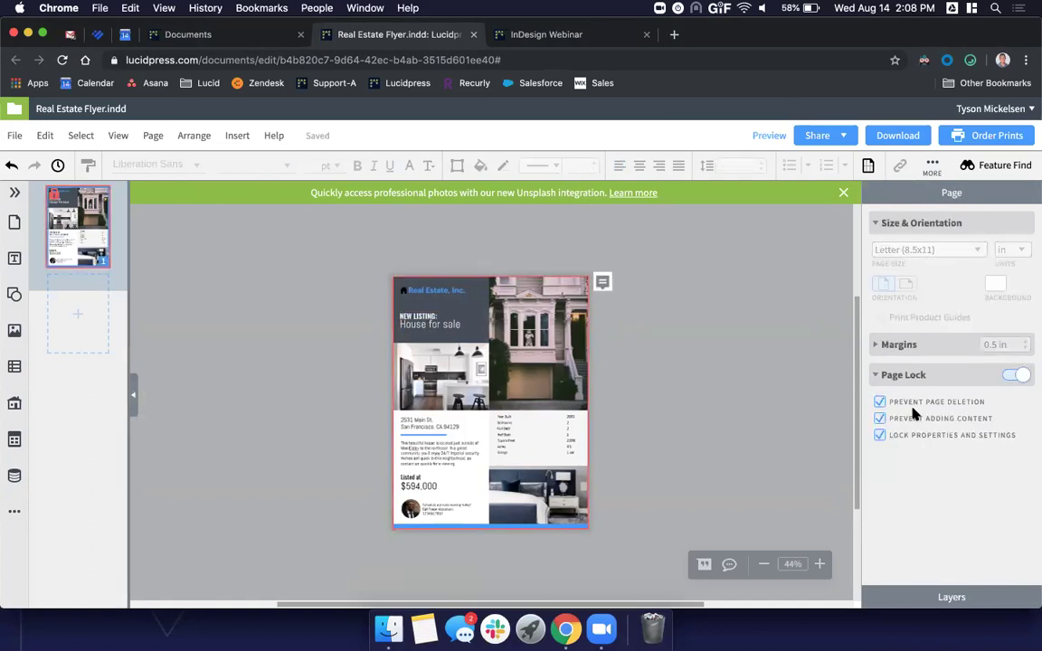
{"action": "left_click", "coordinate": [1017, 375]}
Step: Select all elements on the flyer page, turn off their lock, and deselect them
{"action": "left_click_drag", "start_coordinate": [330, 326], "coordinate": [632, 539]}
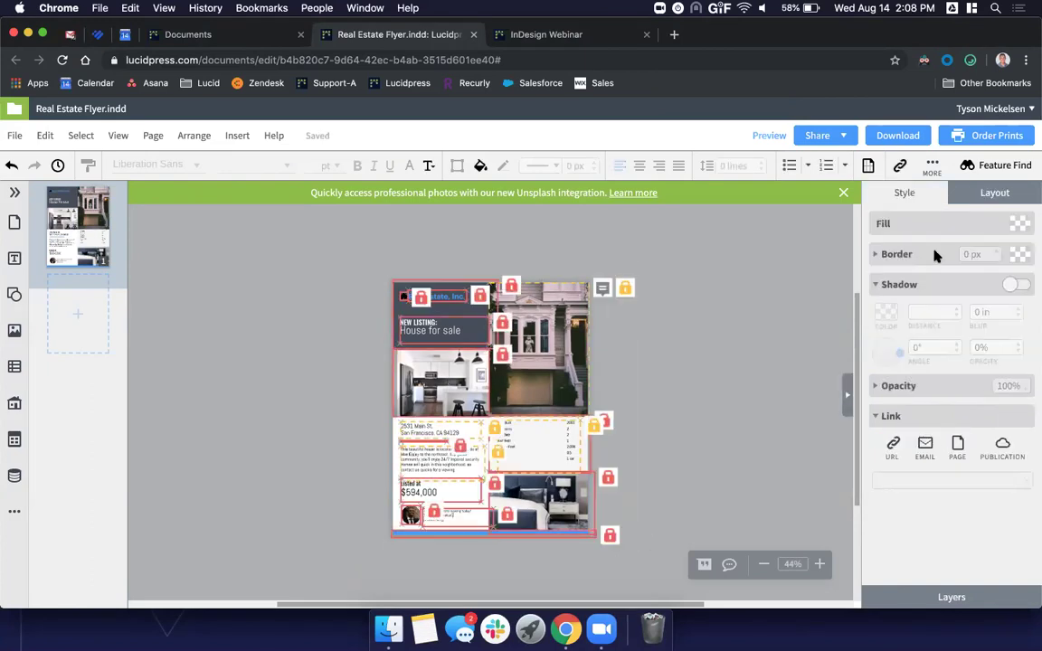
{"action": "left_click", "coordinate": [932, 166]}
{"action": "left_click", "coordinate": [932, 203]}
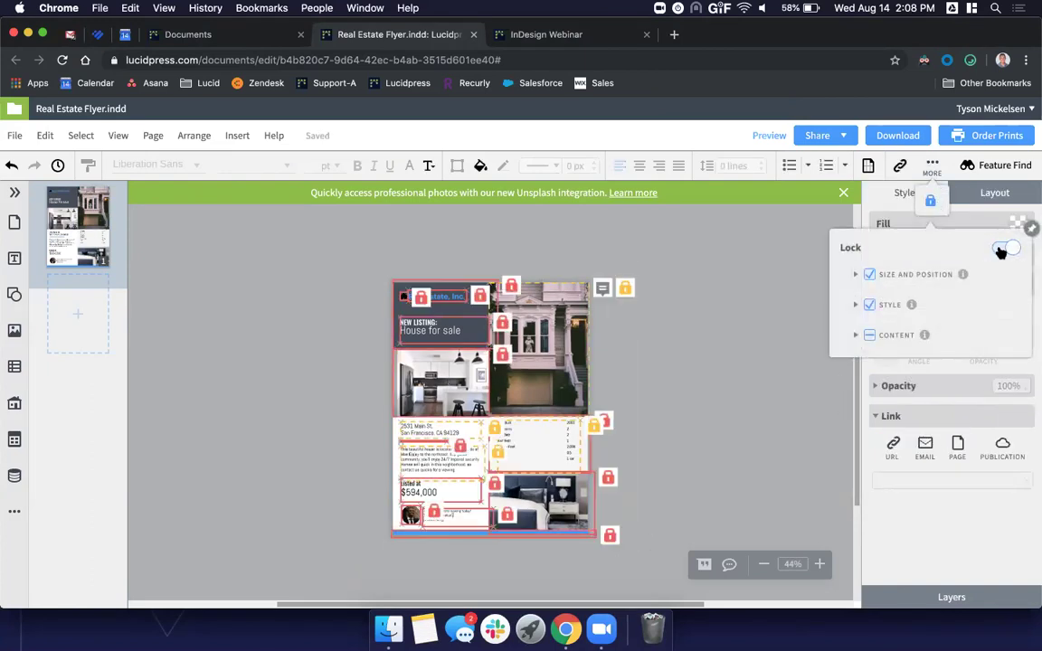
{"action": "left_click", "coordinate": [1004, 249]}
{"action": "left_click", "coordinate": [689, 305]}
Step: Detach the text options for the "Real Estate, Inc." logo into a floating window beside the flyer and expand its additional settings
{"action": "left_click", "coordinate": [435, 296]}
{"action": "left_click", "coordinate": [426, 168]}
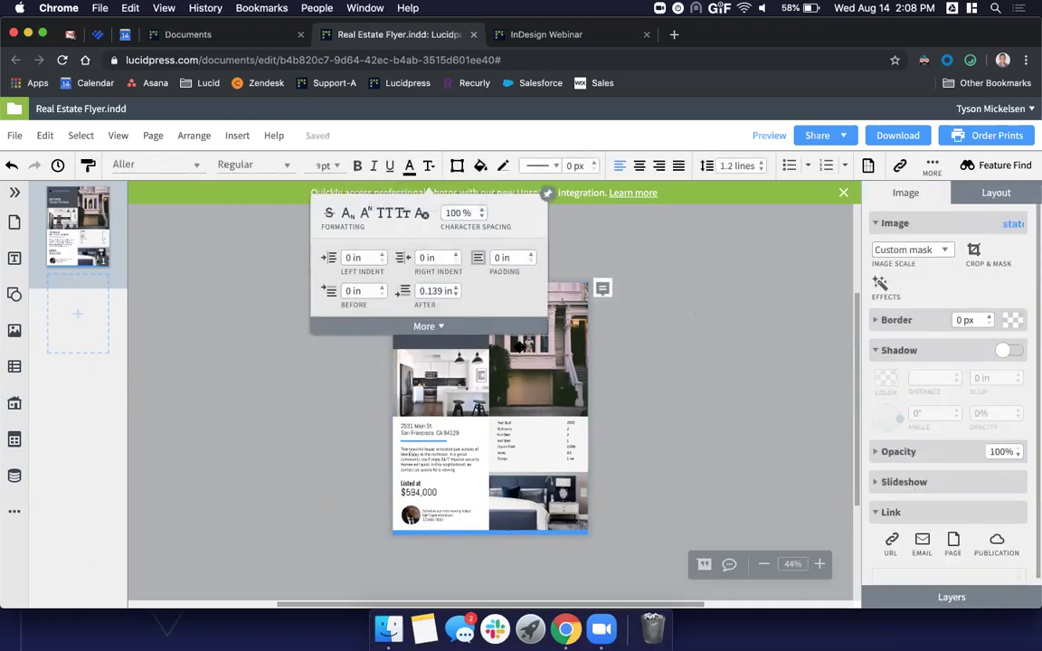
{"action": "left_click", "coordinate": [548, 193]}
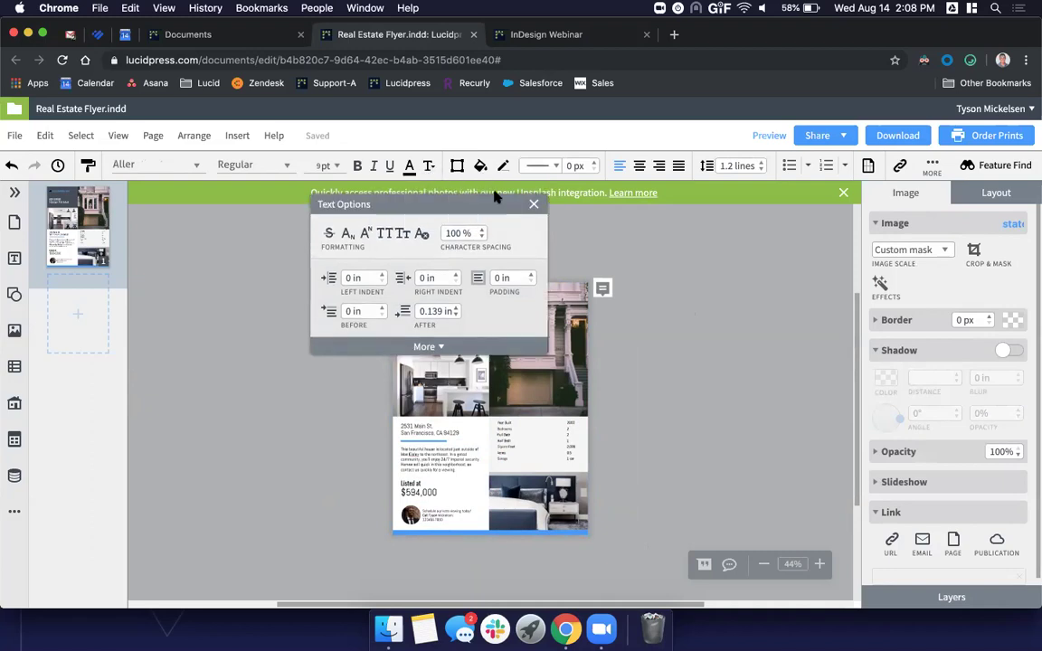
{"action": "left_click_drag", "start_coordinate": [489, 206], "coordinate": [328, 237]}
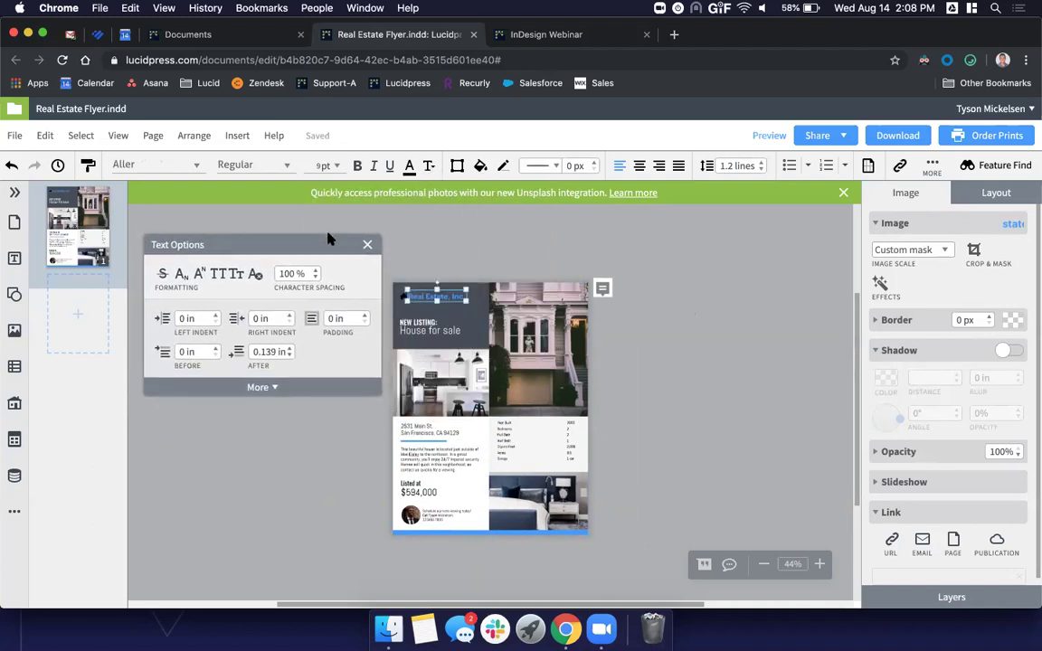
{"action": "left_click", "coordinate": [281, 387]}
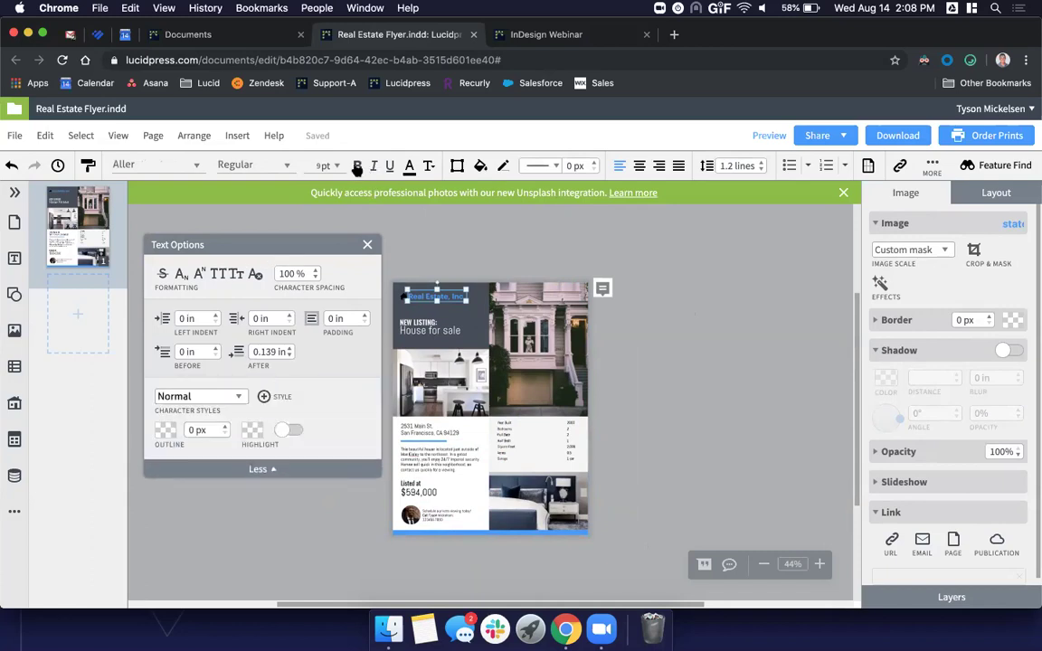
Step: View the logo's fill and shape options, and float the line color palette beside the flyer
{"action": "left_click", "coordinate": [481, 166]}
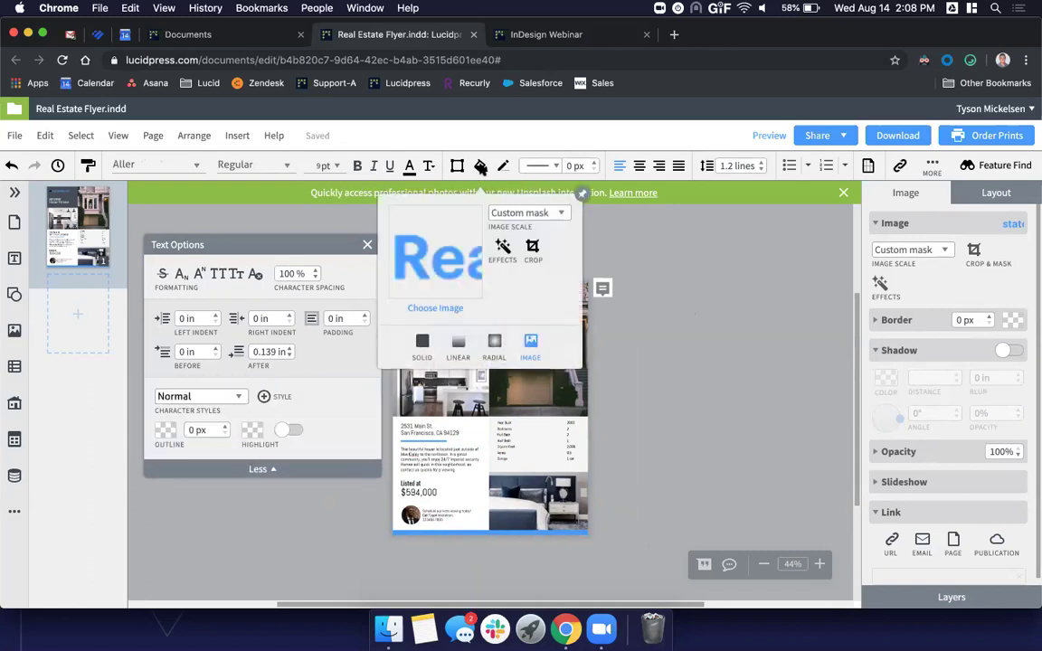
{"action": "left_click", "coordinate": [457, 165]}
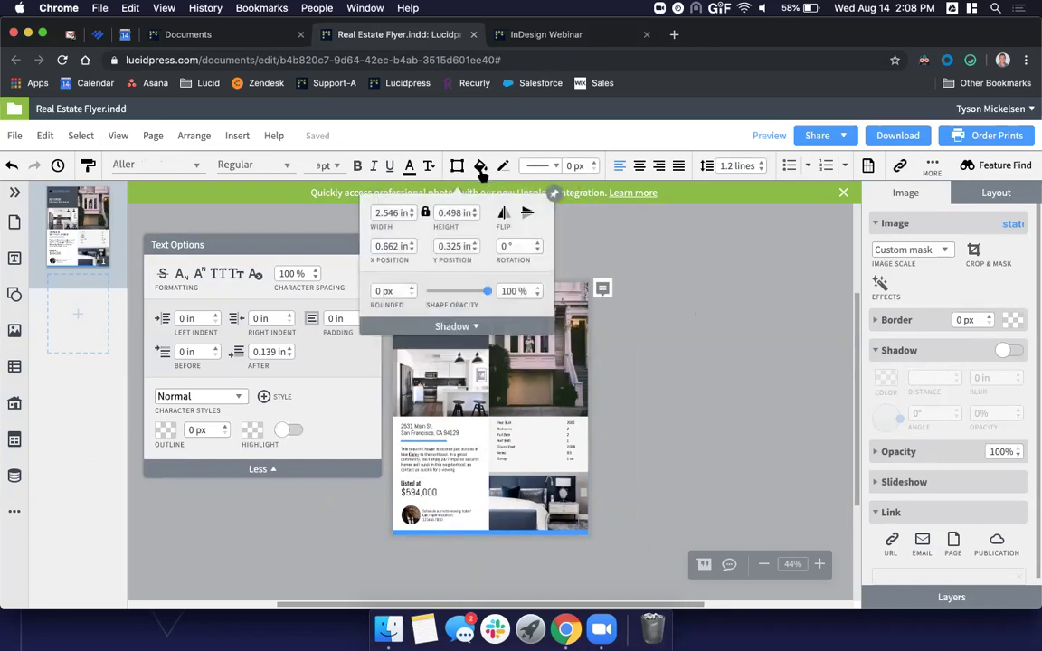
{"action": "left_click", "coordinate": [504, 166]}
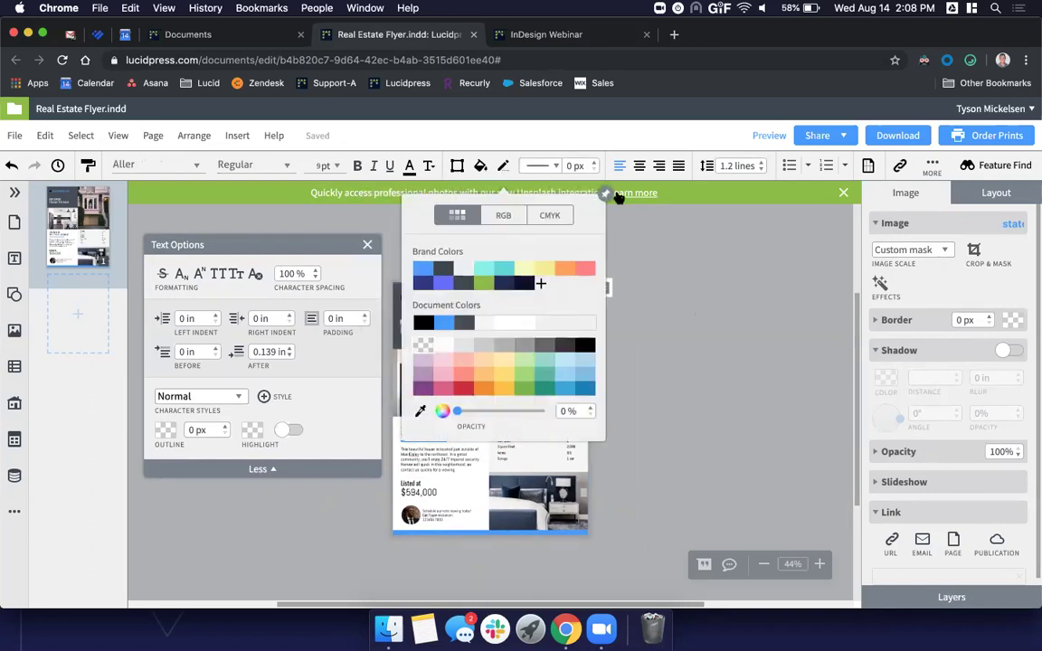
{"action": "left_click", "coordinate": [606, 197]}
{"action": "left_click_drag", "start_coordinate": [533, 209], "coordinate": [756, 272]}
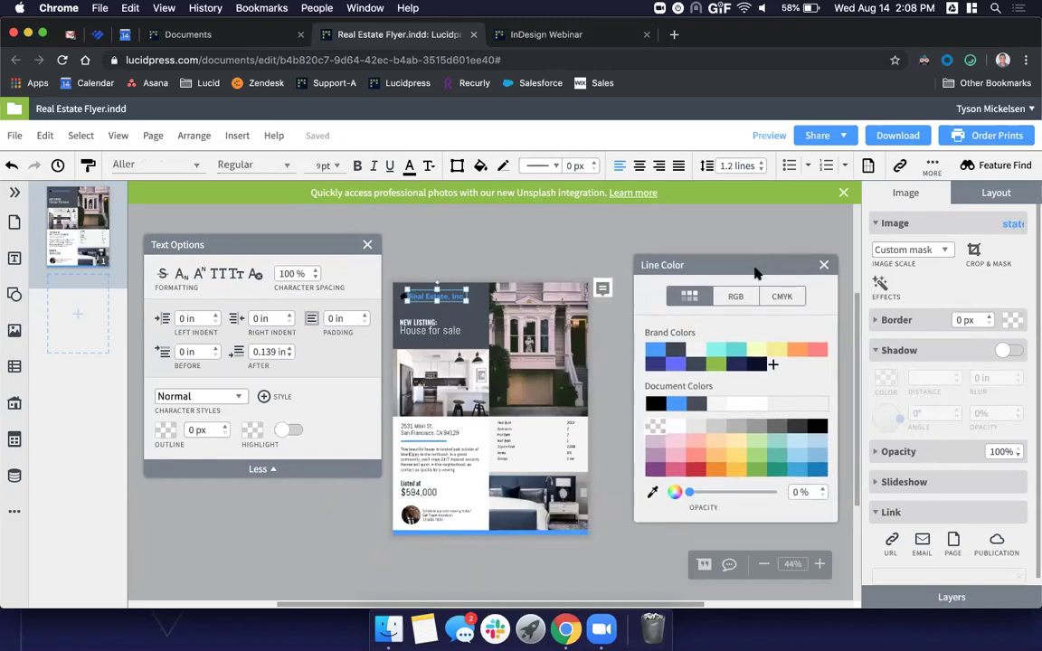
Step: Close the floating text options and line color windows, and deselect the logo
{"action": "left_click", "coordinate": [368, 244]}
{"action": "left_click", "coordinate": [824, 264]}
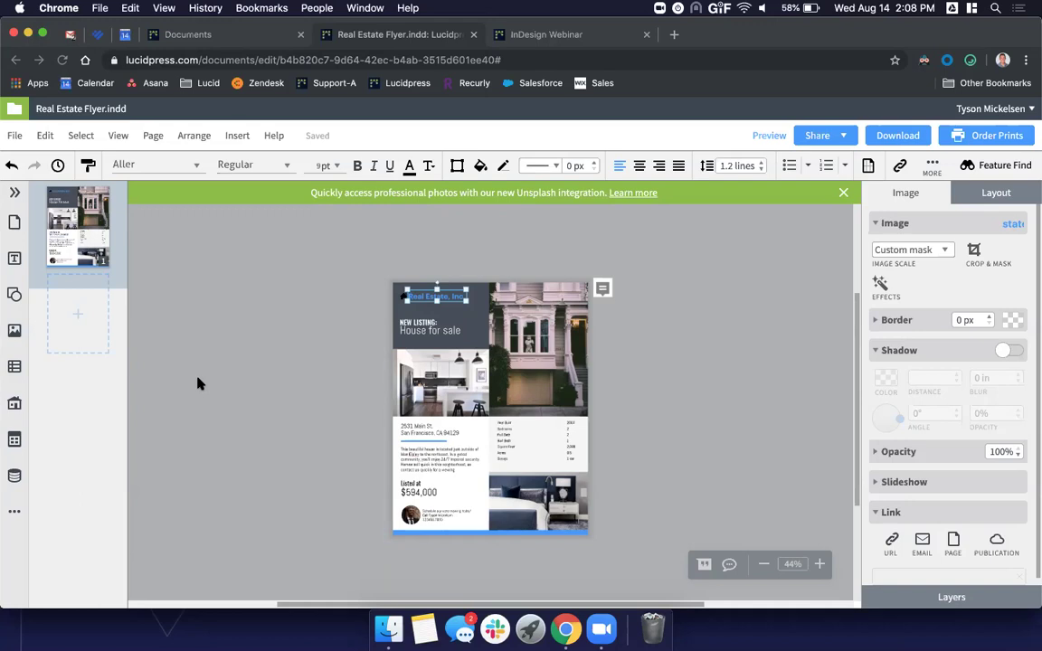
{"action": "left_click", "coordinate": [305, 487]}
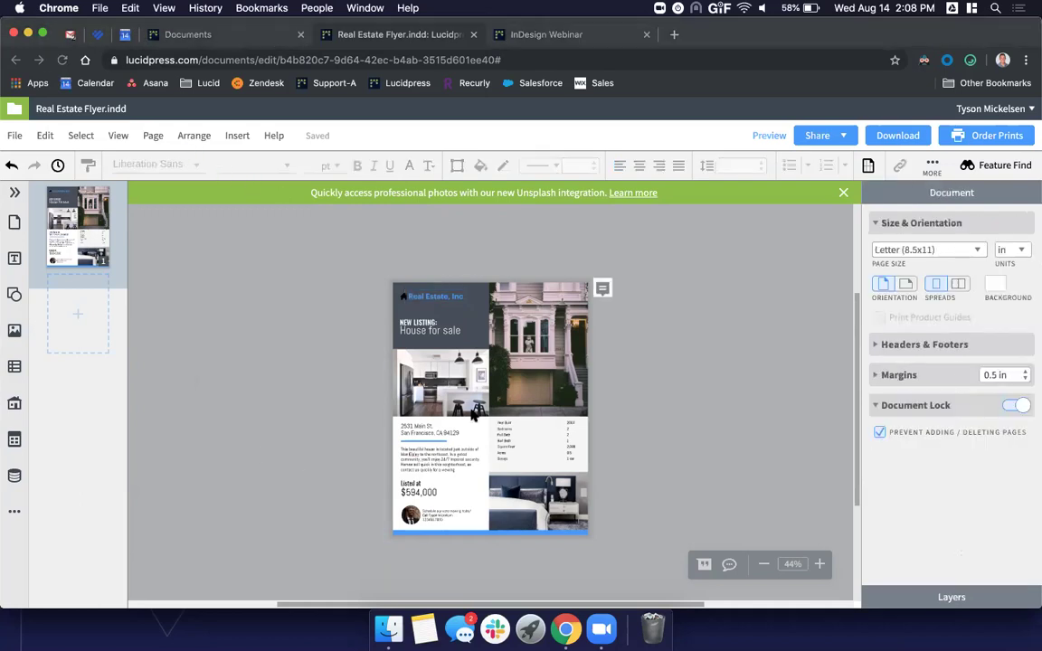
Step: Examine the heading text box by selecting its "House for sale" and "NEW LISTING:" lines in turn, and deselect it
{"action": "scroll", "coordinate": [391, 311], "scroll_direction": "up", "scroll_amount": 5}
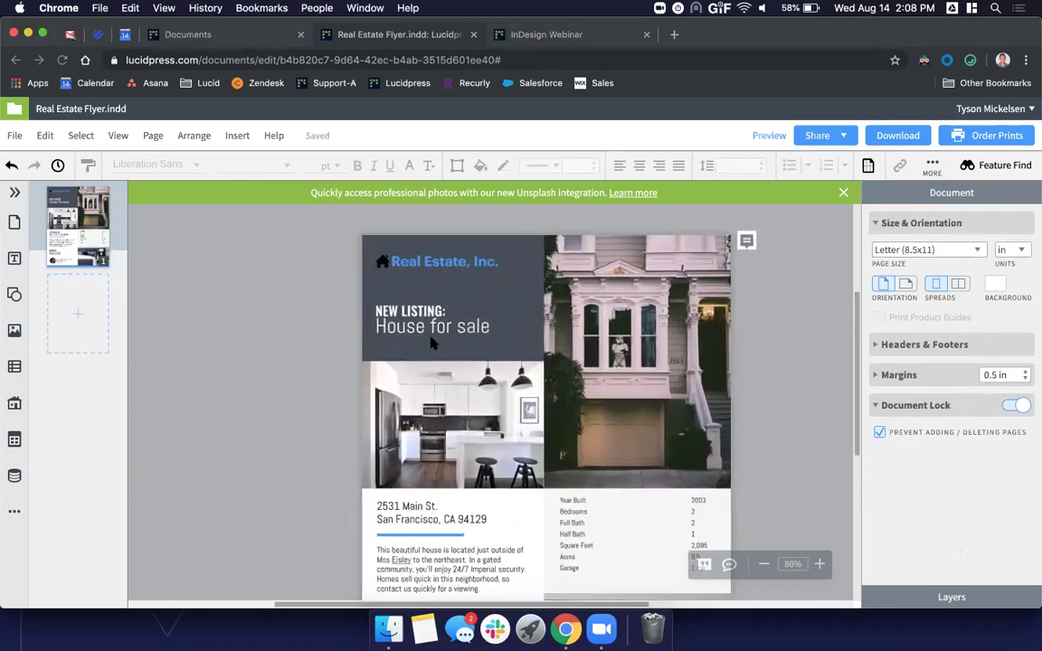
{"action": "scroll", "coordinate": [430, 342], "scroll_direction": "up", "scroll_amount": 2}
{"action": "left_click", "coordinate": [481, 322]}
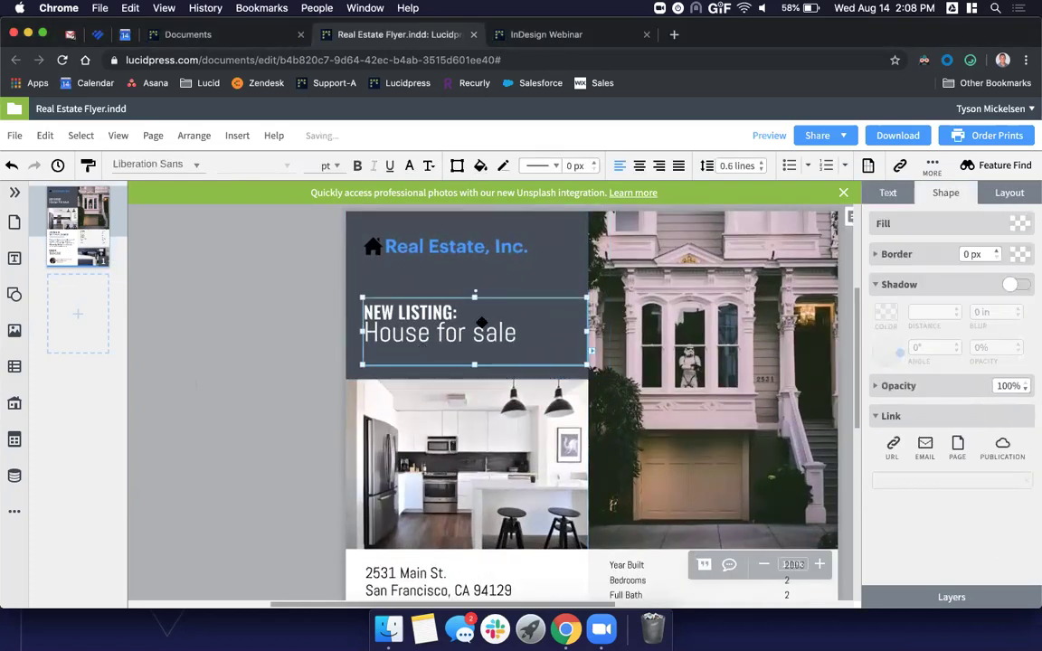
{"action": "scroll", "coordinate": [498, 333], "scroll_direction": "up", "scroll_amount": 1}
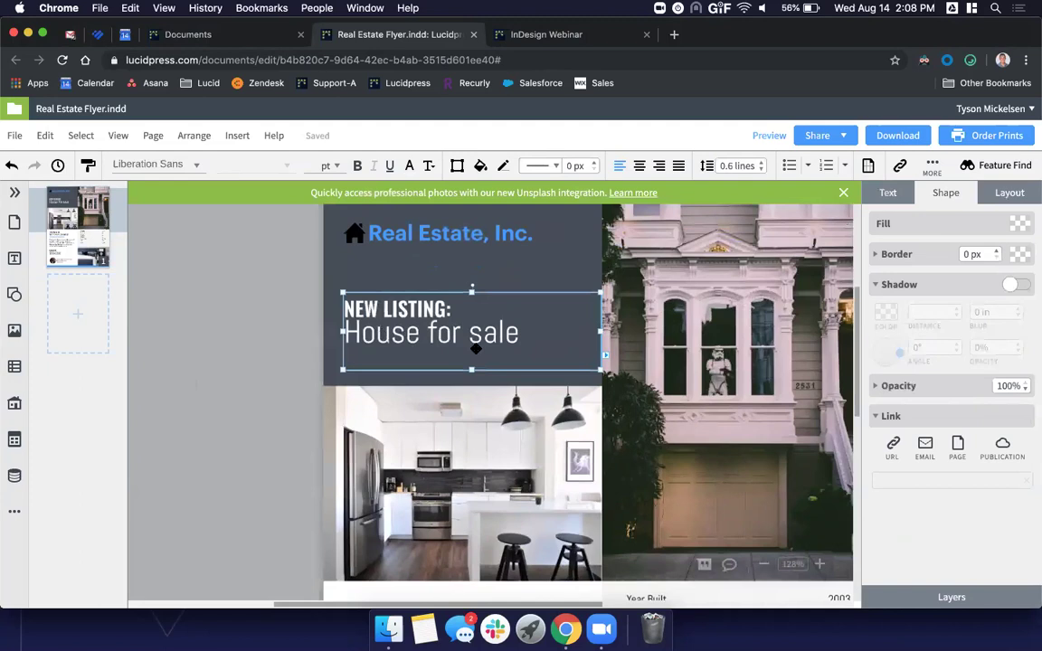
{"action": "left_click", "coordinate": [345, 332]}
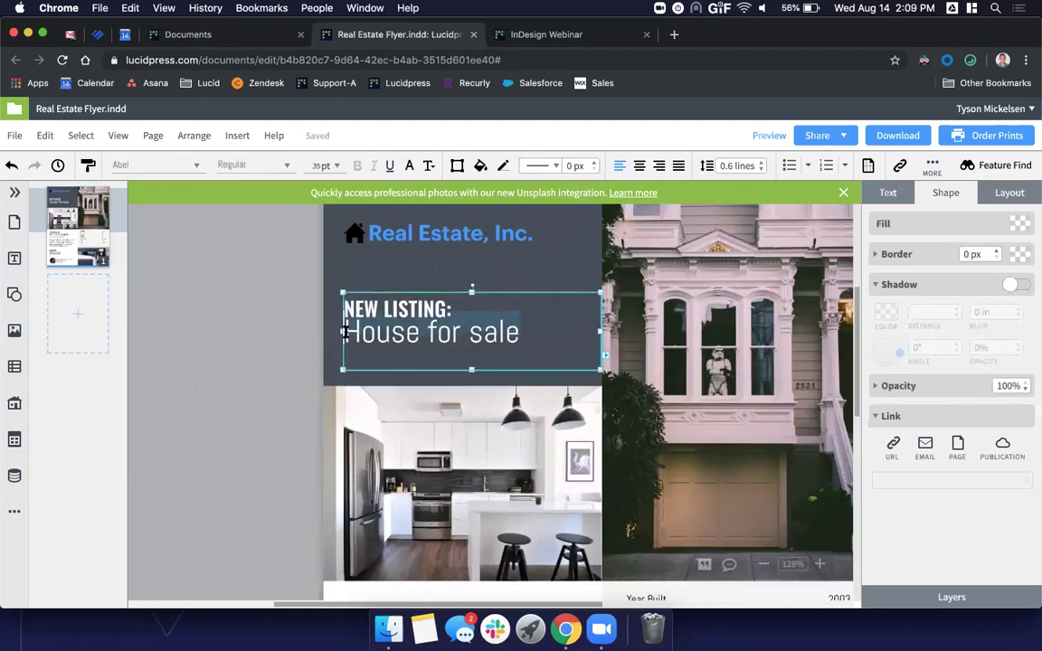
{"action": "left_click_drag", "start_coordinate": [420, 309], "coordinate": [274, 308]}
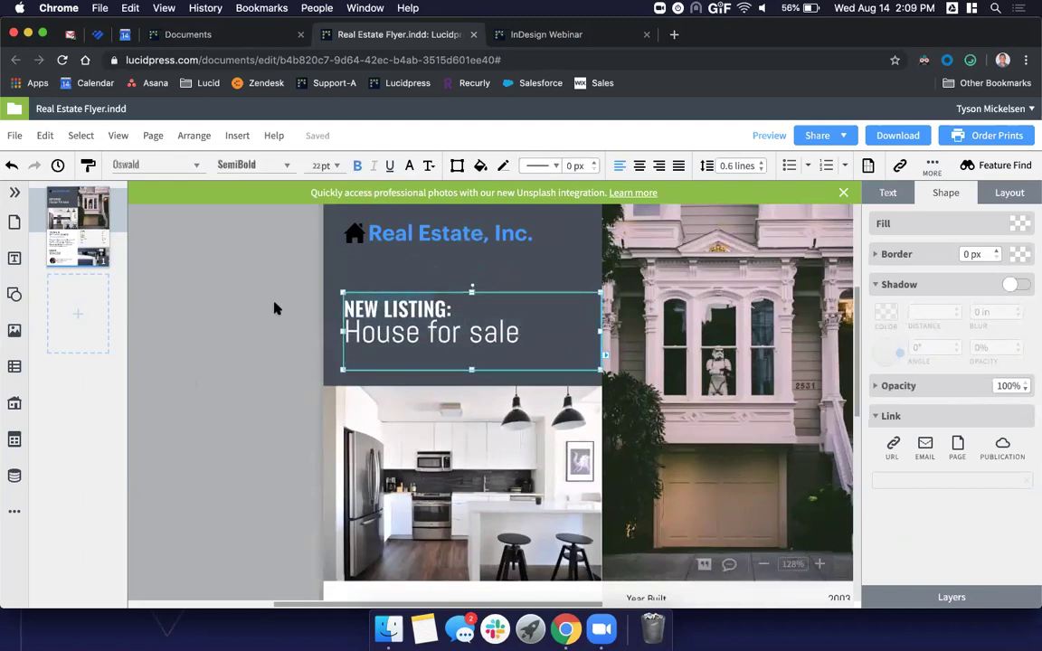
{"action": "left_click", "coordinate": [213, 335]}
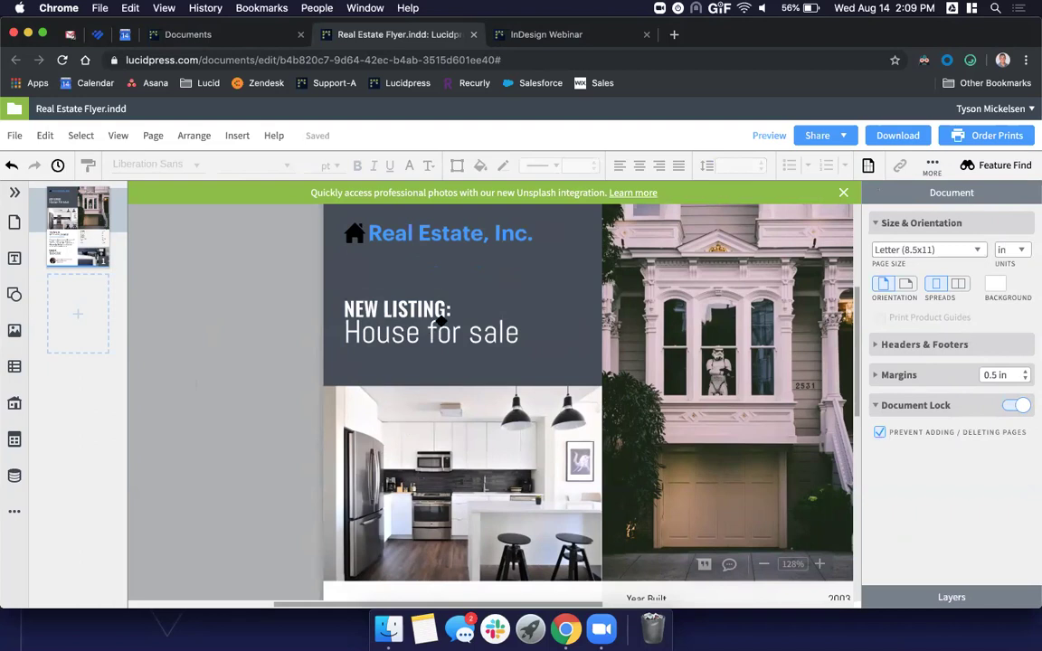
Step: Duplicate the "NEW LISTING: House for sale" text box, placing the copy over the kitchen photo
{"action": "left_click", "coordinate": [399, 303]}
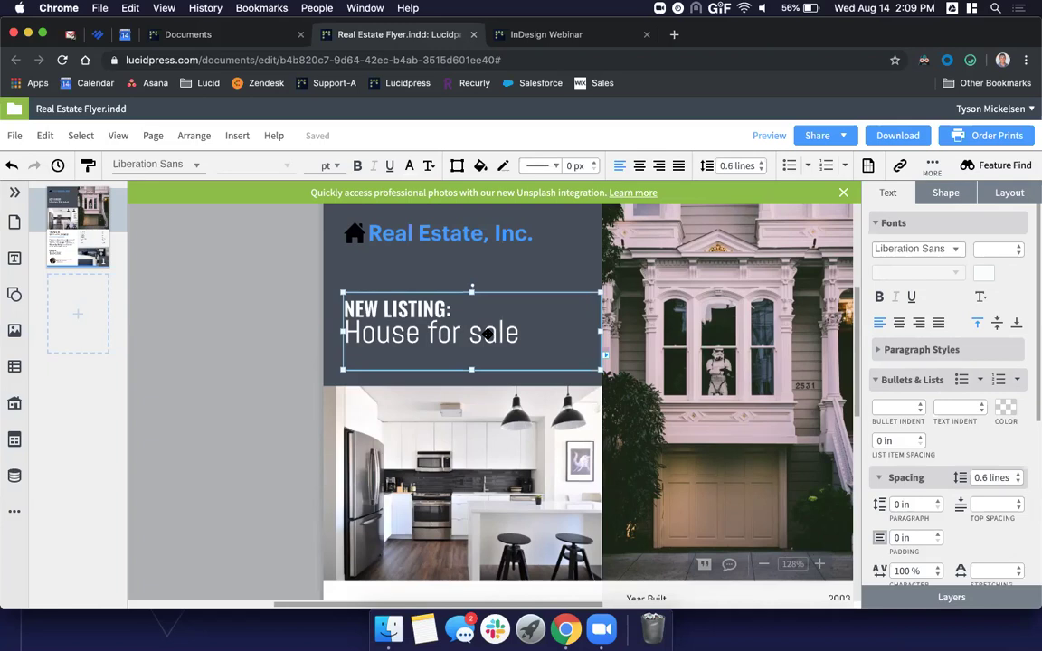
{"action": "left_click_drag", "start_coordinate": [438, 312], "coordinate": [530, 412]}
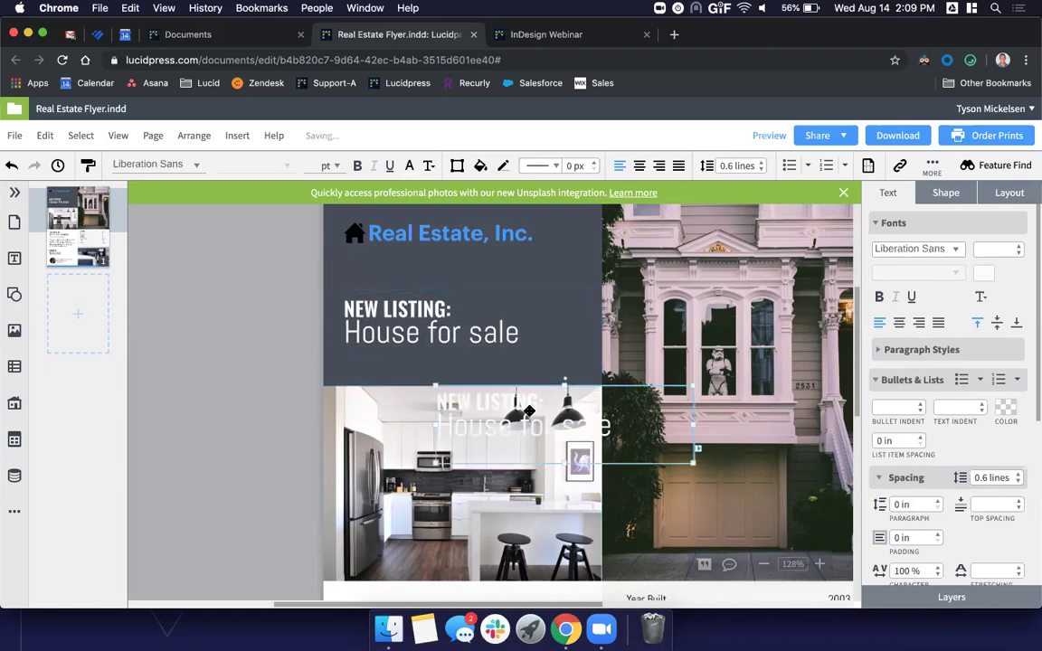
Step: Duplicate the large house photo over the middle of the flyer, and remove the copy again
{"action": "left_click", "coordinate": [608, 286]}
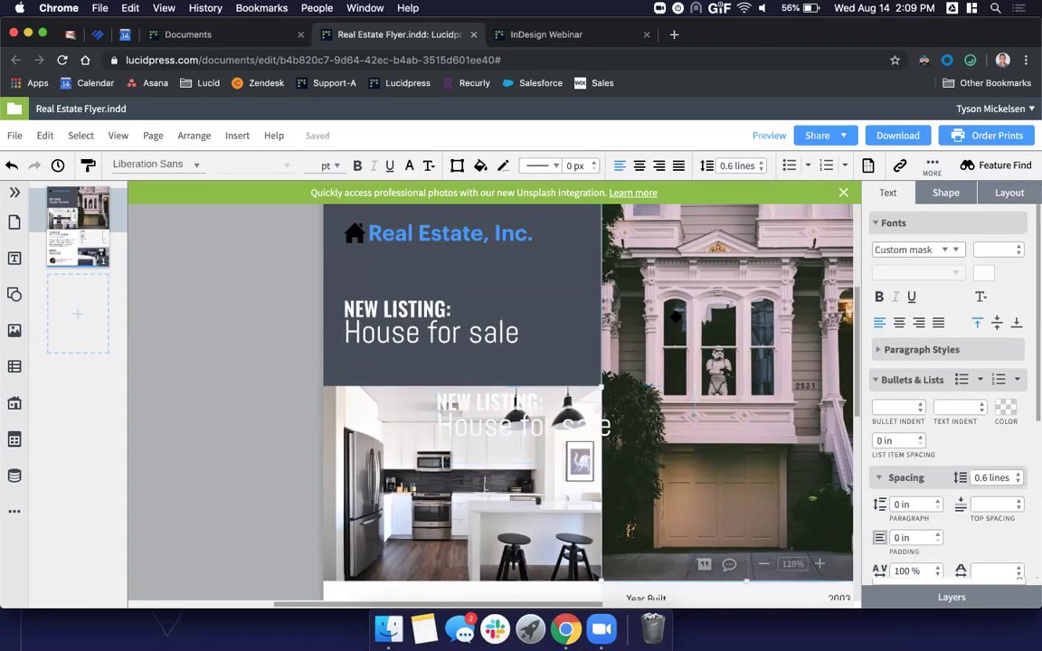
{"action": "scroll", "coordinate": [677, 319], "scroll_direction": "down", "scroll_amount": 5}
{"action": "left_click_drag", "start_coordinate": [724, 360], "coordinate": [633, 428]}
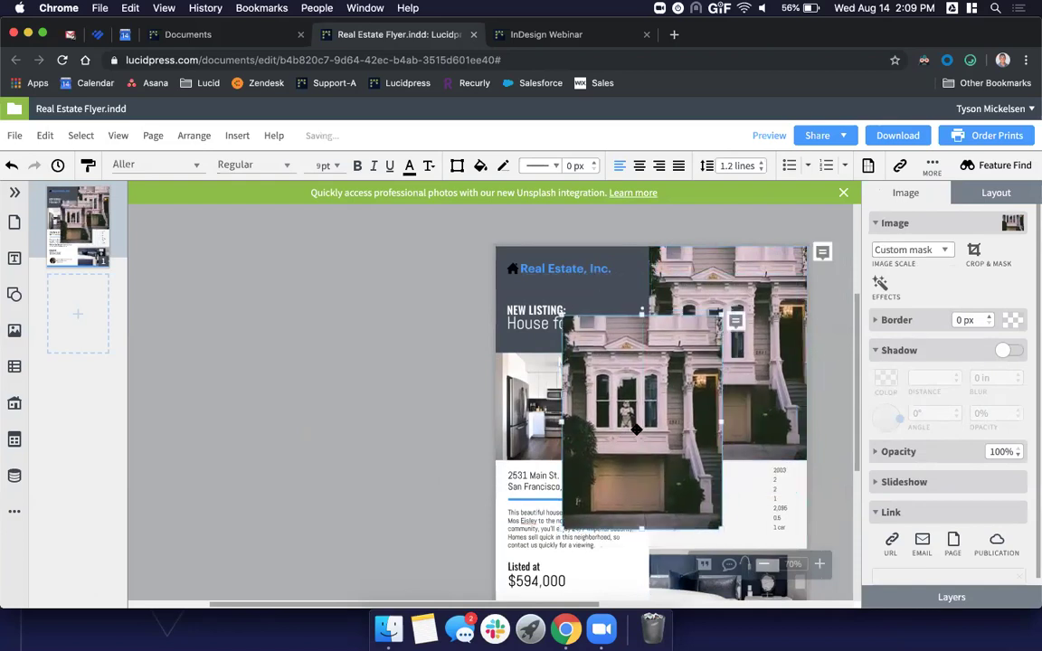
{"action": "key", "text": "Escape"}
Step: Move the copied heading text box off the kitchen photo and place it beside the original heading
{"action": "scroll", "coordinate": [561, 362], "scroll_direction": "up", "scroll_amount": 5}
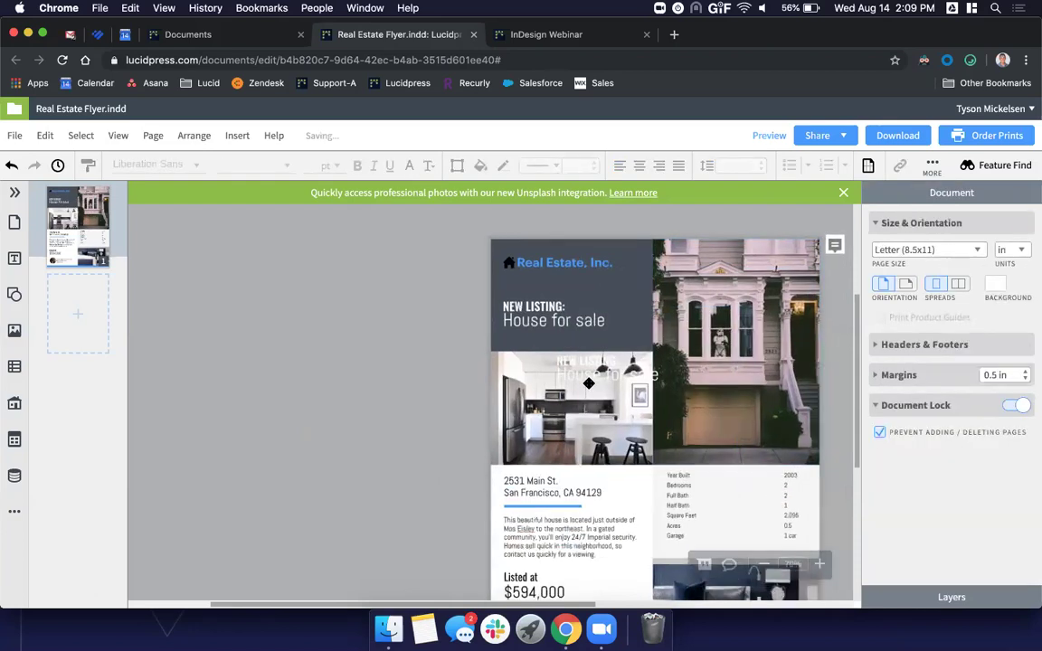
{"action": "left_click", "coordinate": [603, 365]}
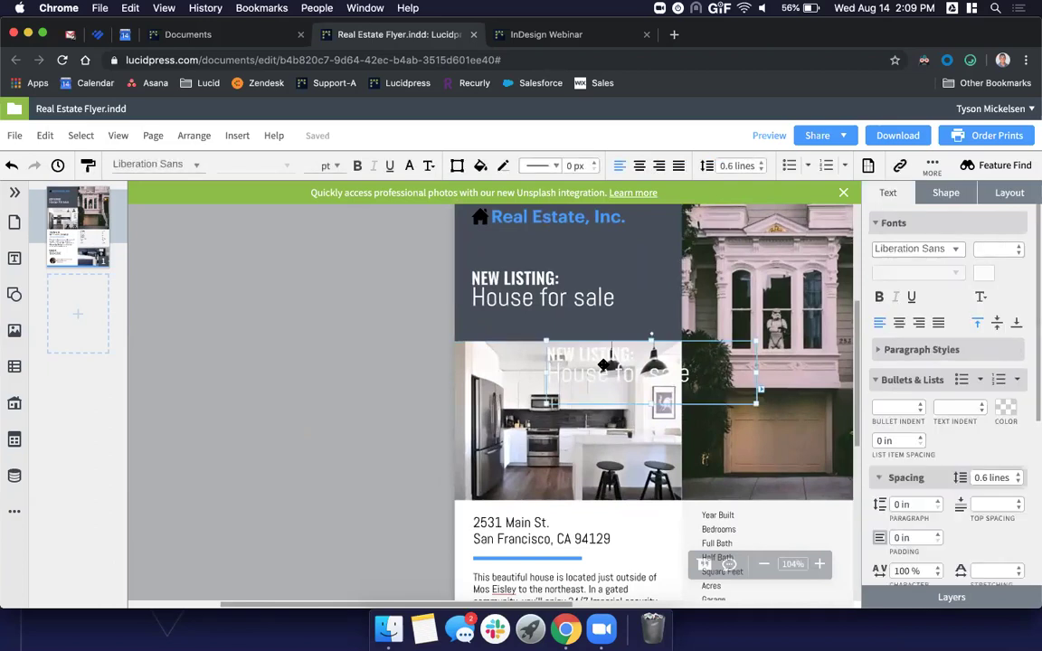
{"action": "key", "text": "super+c"}
{"action": "key", "text": "super+v"}
{"action": "left_click_drag", "start_coordinate": [610, 366], "coordinate": [691, 297]}
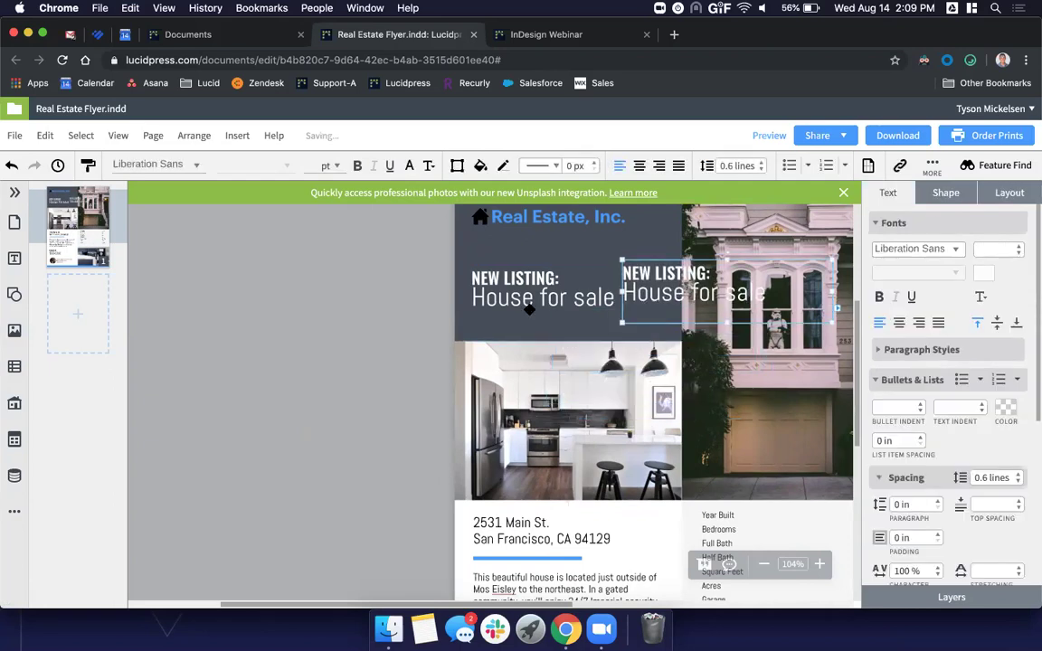
Step: Delete the "House for sale" line from the original heading and shorten its text box to about 0.5 in high
{"action": "left_click", "coordinate": [533, 271]}
{"action": "key", "text": "BackSpace"}
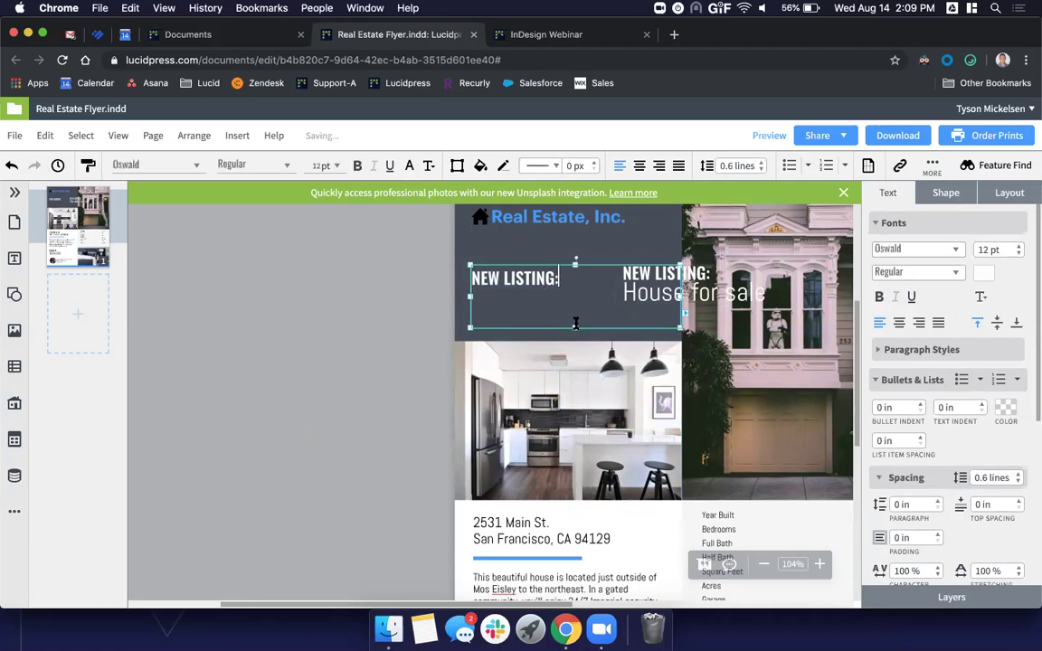
{"action": "left_click_drag", "start_coordinate": [576, 327], "coordinate": [576, 287]}
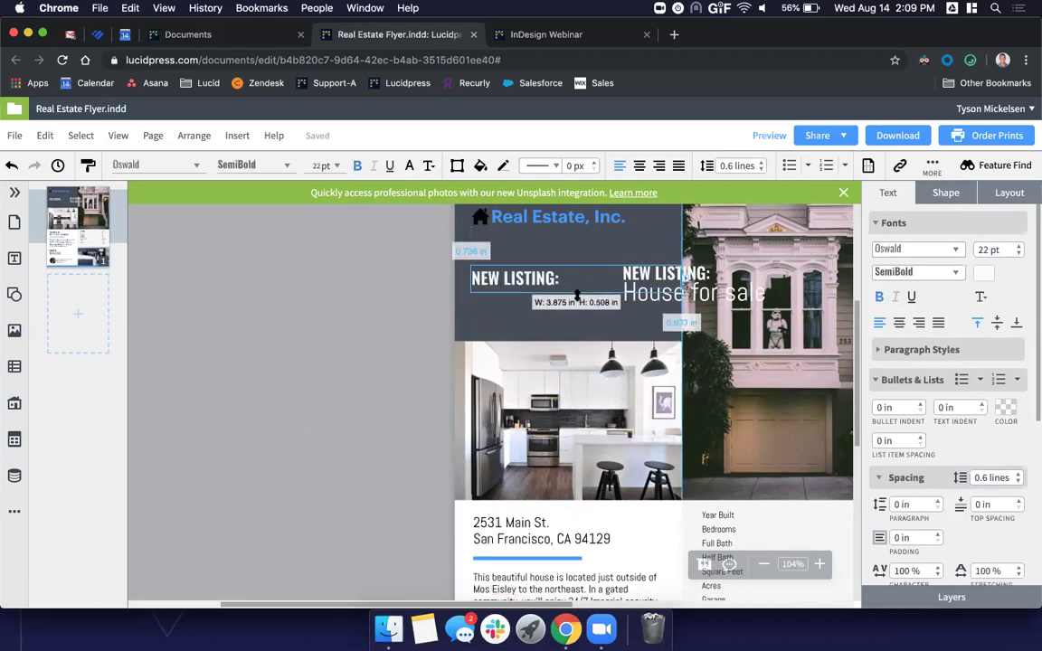
{"action": "left_click", "coordinate": [439, 295]}
Step: Remove "NEW LISTING:" from the copied heading, shorten its box, and place it under the original at about X 0.33 in, Y 1.93 in
{"action": "left_click_drag", "start_coordinate": [684, 290], "coordinate": [529, 324]}
{"action": "key", "text": "BackSpace"}
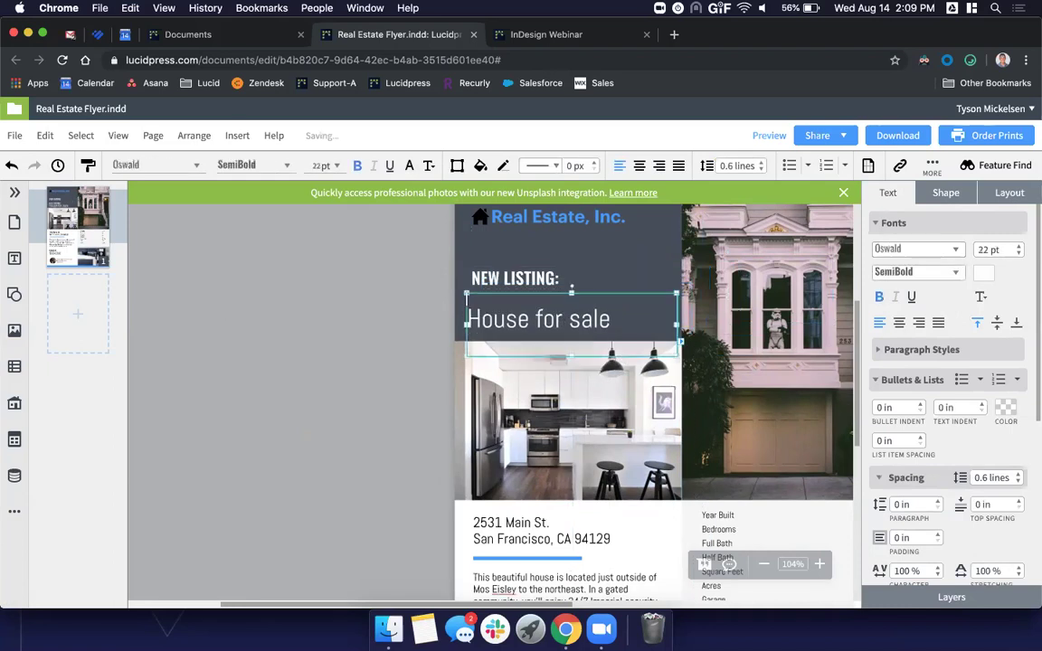
{"action": "left_click_drag", "start_coordinate": [575, 356], "coordinate": [605, 303]}
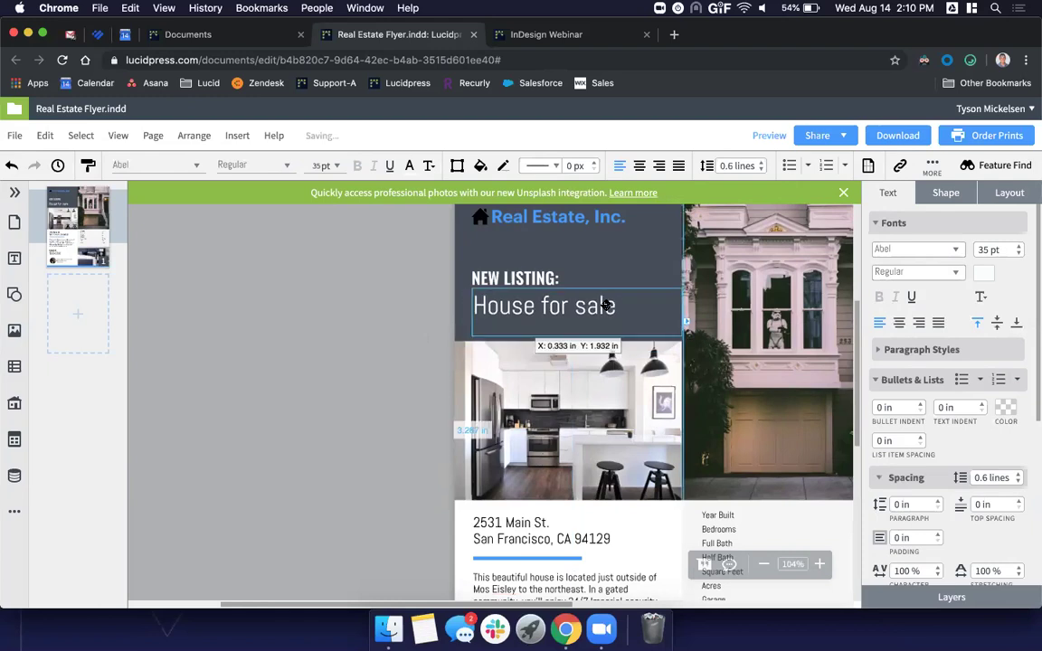
{"action": "left_click", "coordinate": [312, 335]}
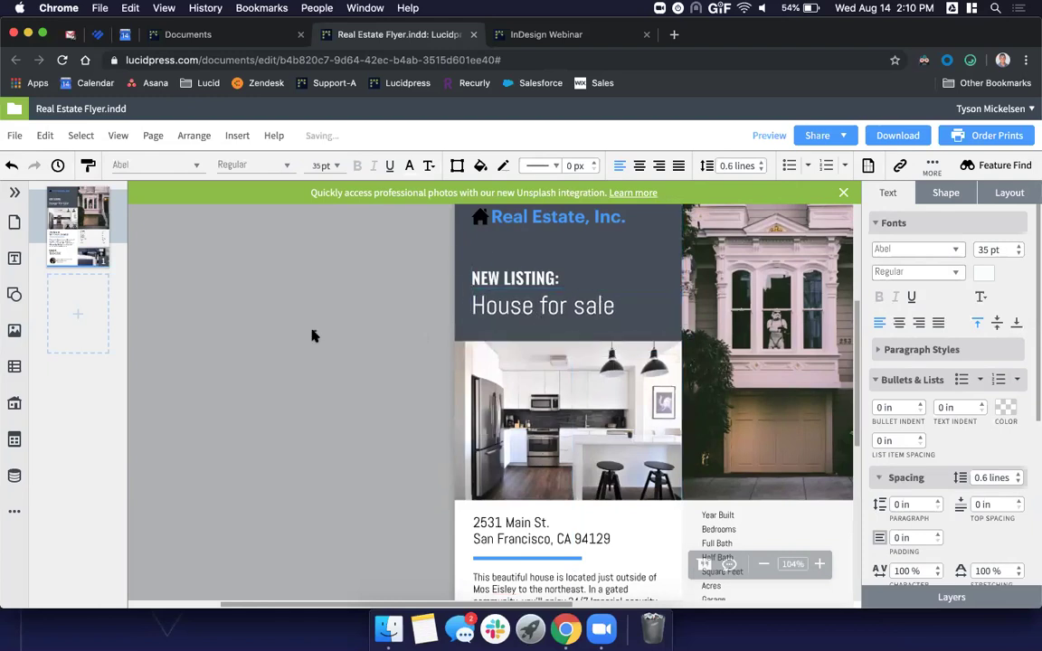
Step: Check the "NEW LISTING:" and "House for sale" text boxes individually, along with their place in the full flyer
{"action": "left_click", "coordinate": [550, 303]}
{"action": "left_click", "coordinate": [530, 282]}
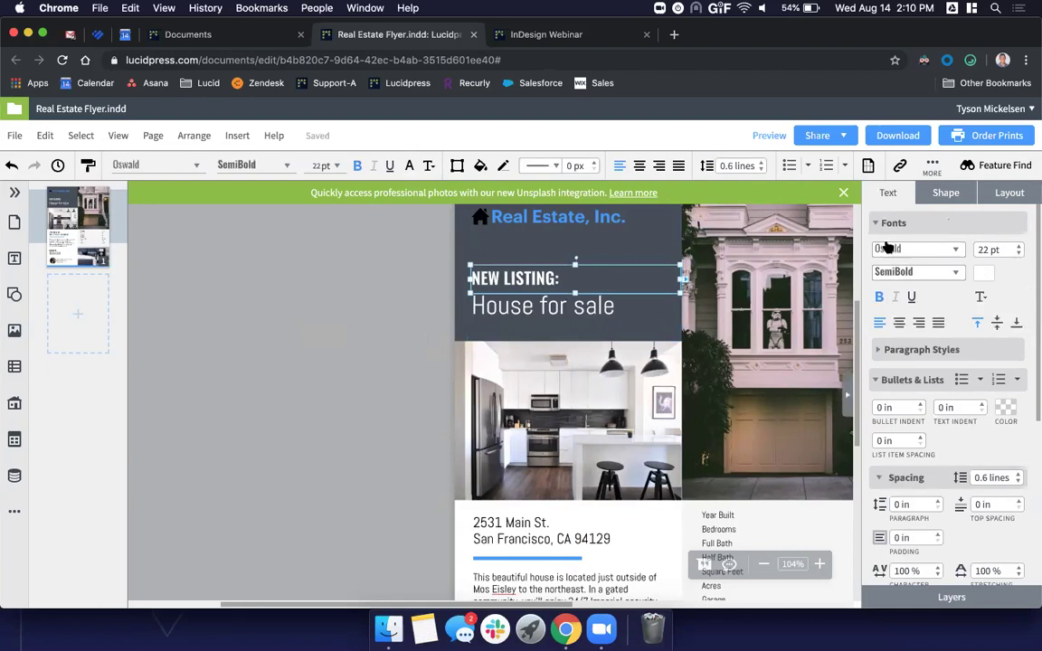
{"action": "left_click", "coordinate": [622, 310]}
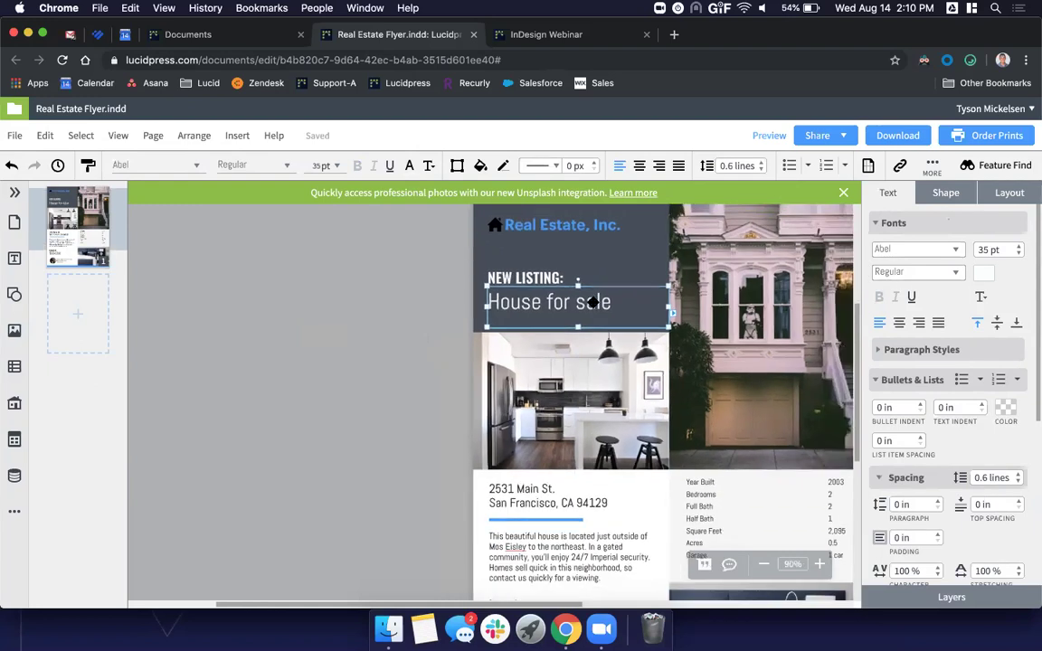
{"action": "scroll", "coordinate": [593, 302], "scroll_direction": "down", "scroll_amount": 5}
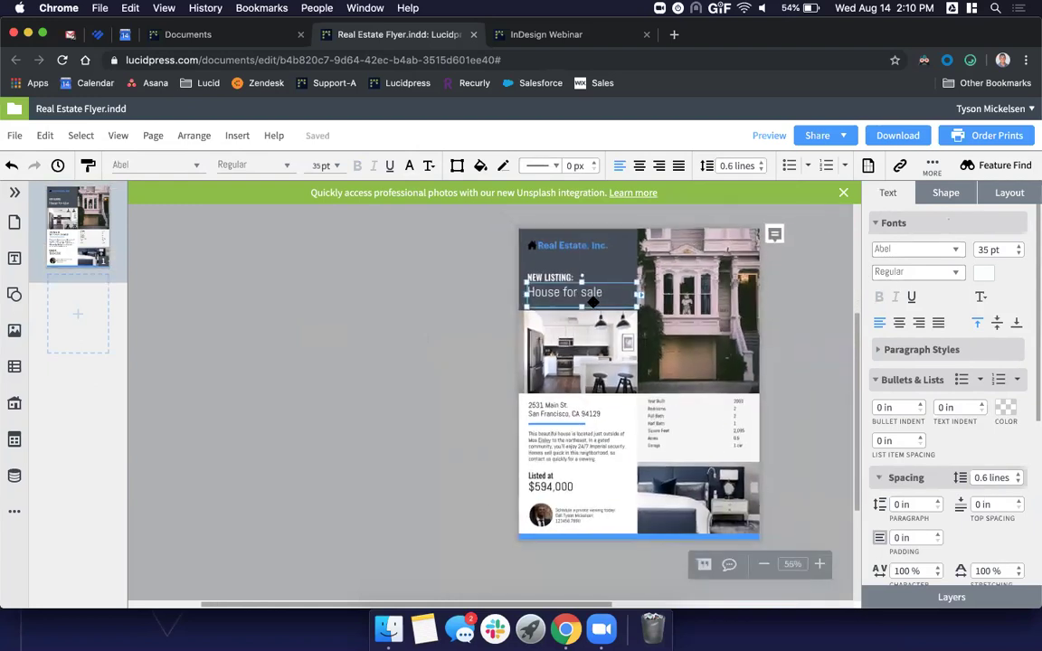
{"action": "left_click", "coordinate": [668, 390]}
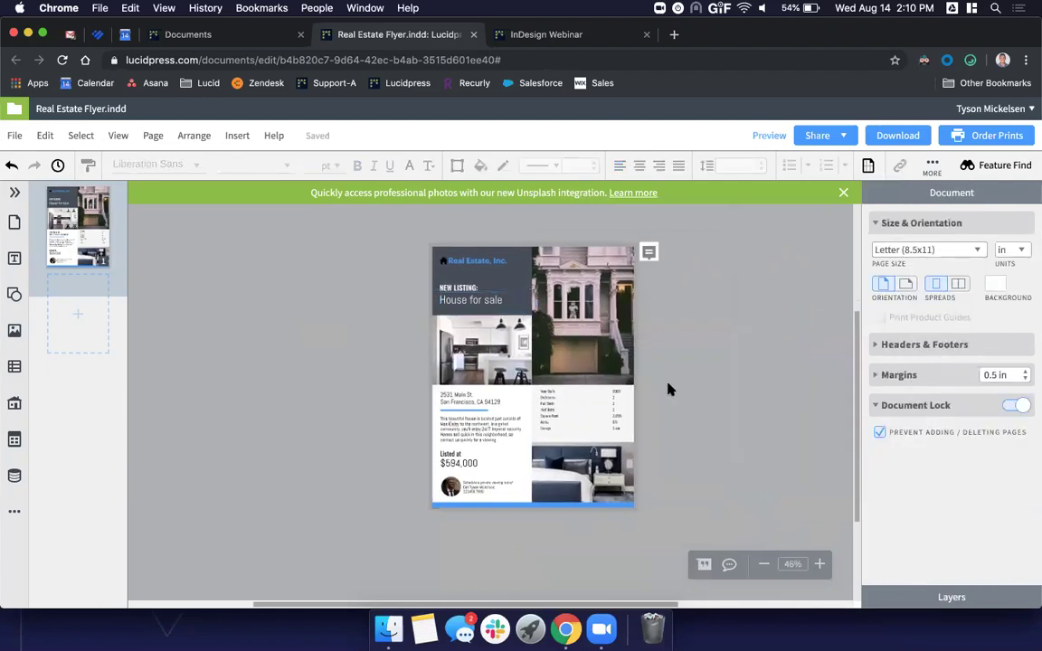
Step: Look at the template check list slide in the InDesign Webinar presentation and return to the real estate flyer
{"action": "left_click", "coordinate": [500, 34]}
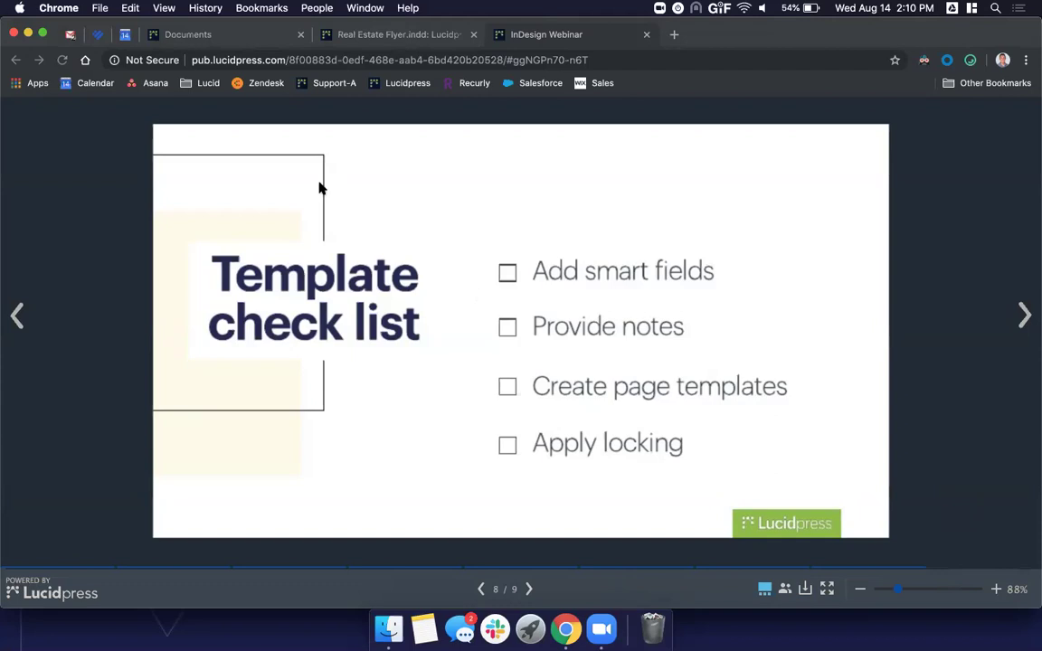
{"action": "left_click", "coordinate": [349, 27]}
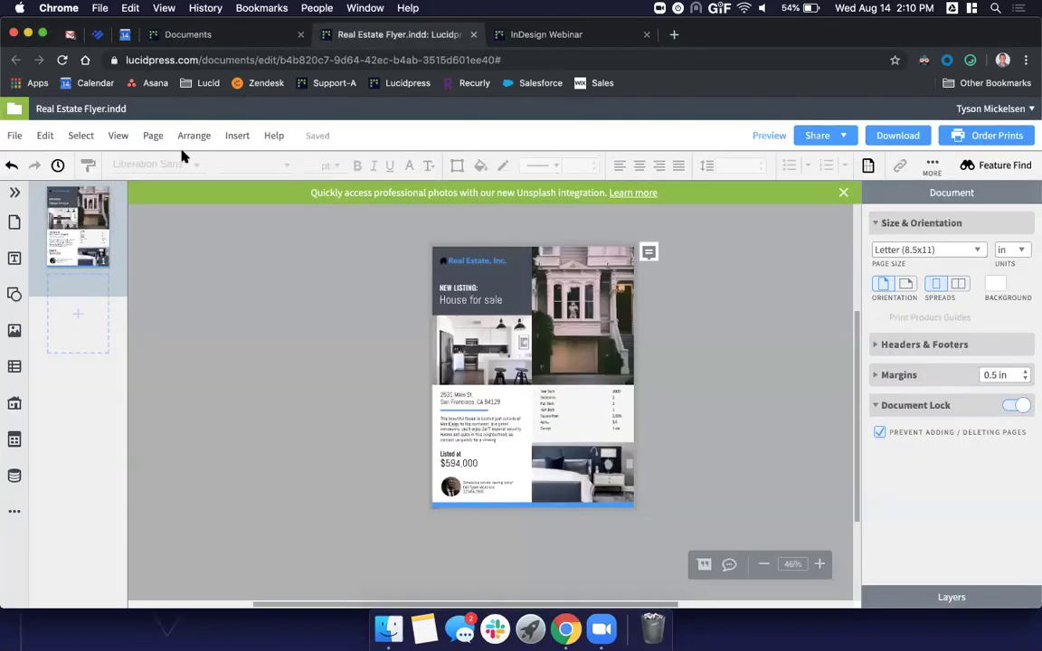
Step: Compare the separated heading text boxes with the combined "Listed at" price text box on the flyer
{"action": "scroll", "coordinate": [455, 309], "scroll_direction": "up", "scroll_amount": 2}
{"action": "scroll", "coordinate": [455, 309], "scroll_direction": "up", "scroll_amount": 2}
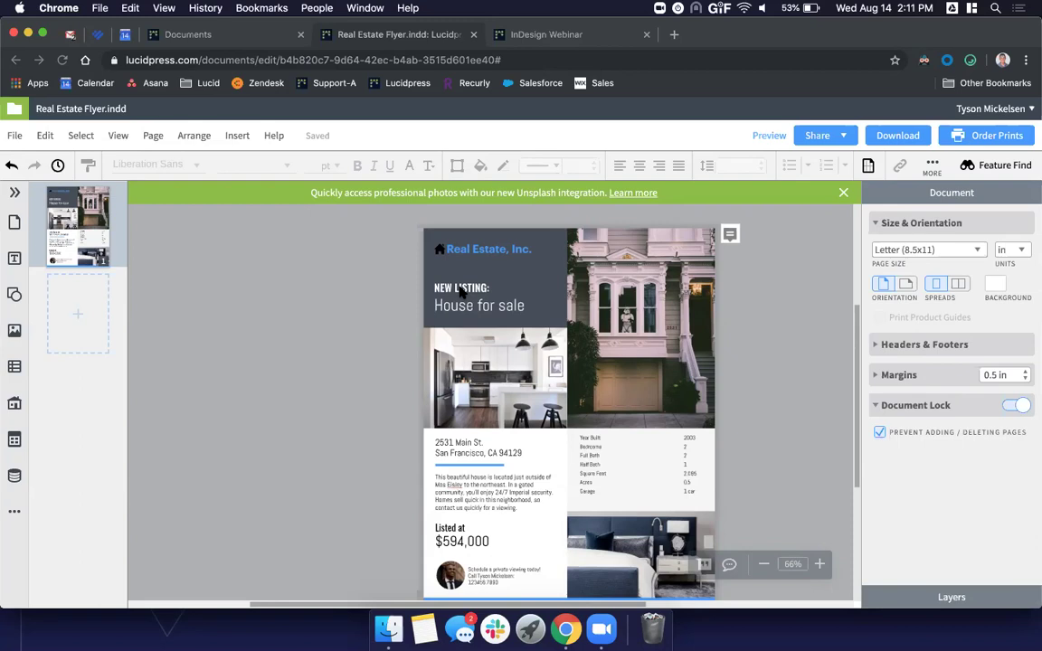
{"action": "left_click", "coordinate": [444, 288]}
{"action": "left_click", "coordinate": [472, 287]}
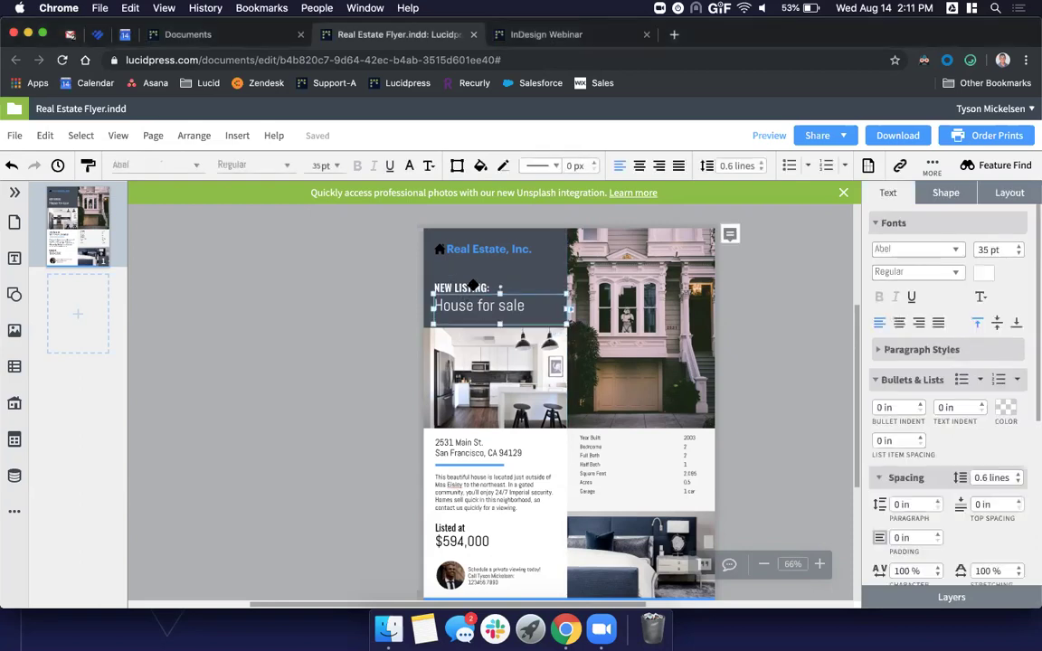
{"action": "left_click", "coordinate": [477, 305]}
{"action": "left_click", "coordinate": [455, 541]}
{"action": "scroll", "coordinate": [455, 541], "scroll_direction": "up", "scroll_amount": 8}
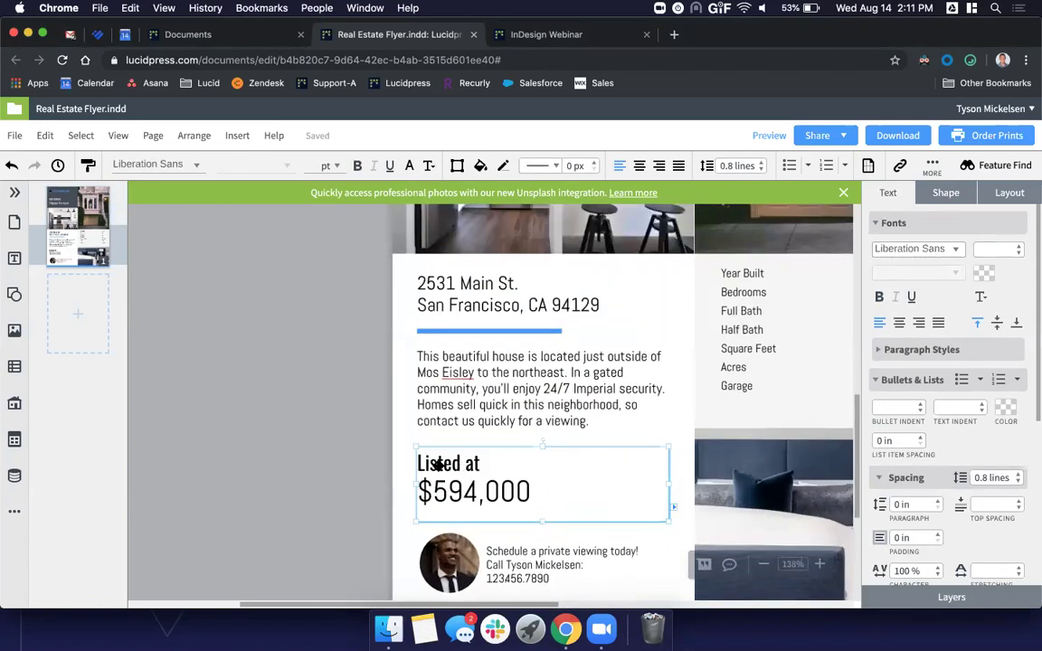
{"action": "scroll", "coordinate": [352, 484], "scroll_direction": "down", "scroll_amount": 8}
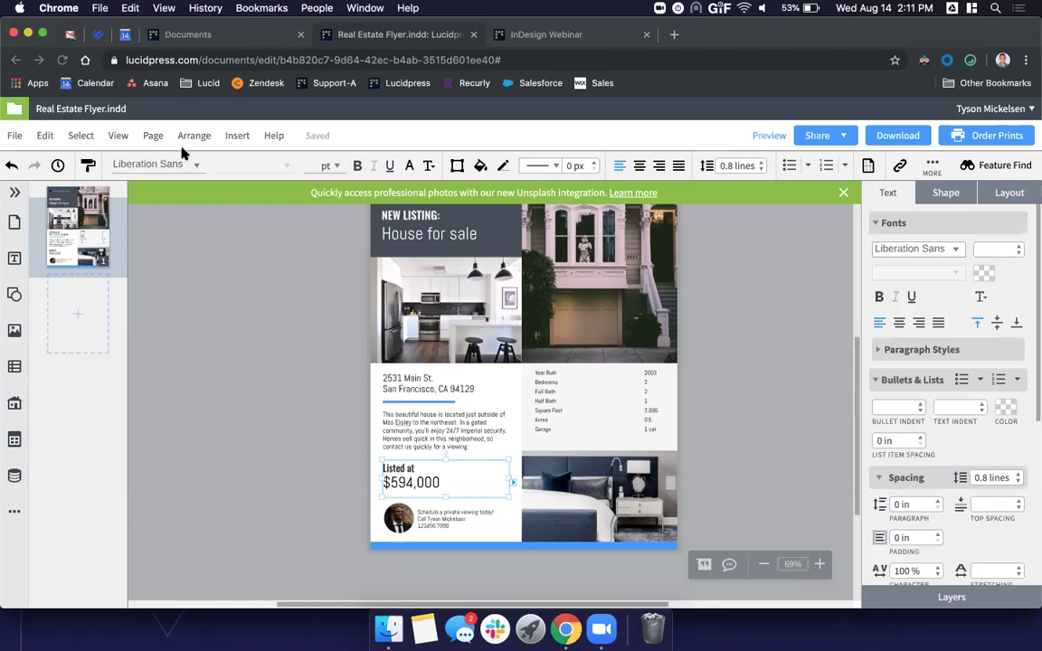
{"action": "left_click", "coordinate": [305, 403]}
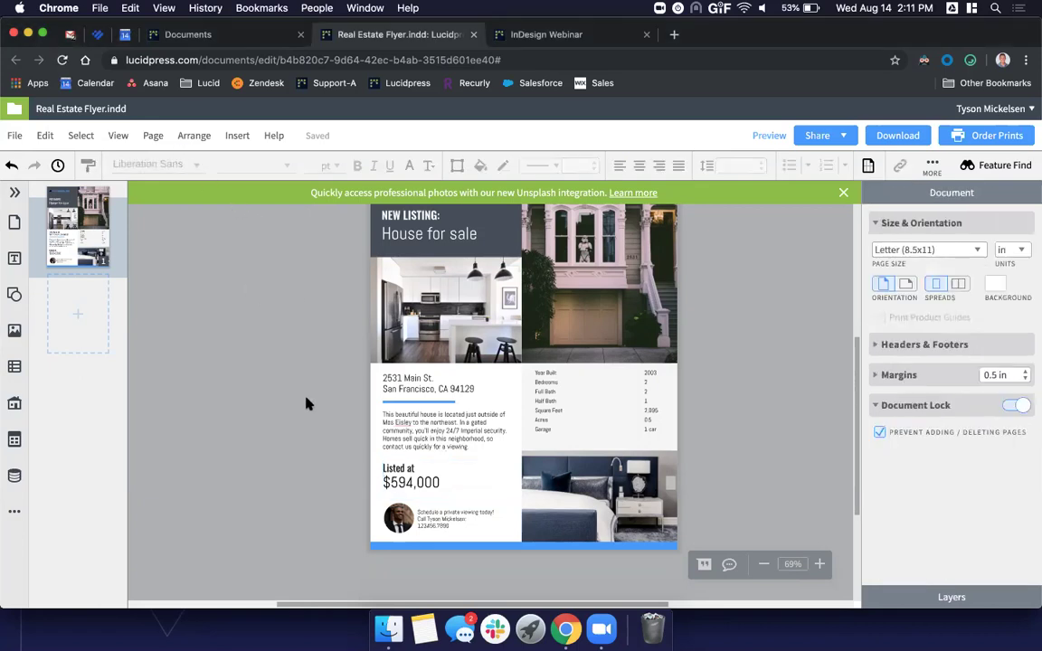
Step: Browse the brand templates on the Templates page
{"action": "scroll", "coordinate": [306, 404], "scroll_direction": "down", "scroll_amount": 3}
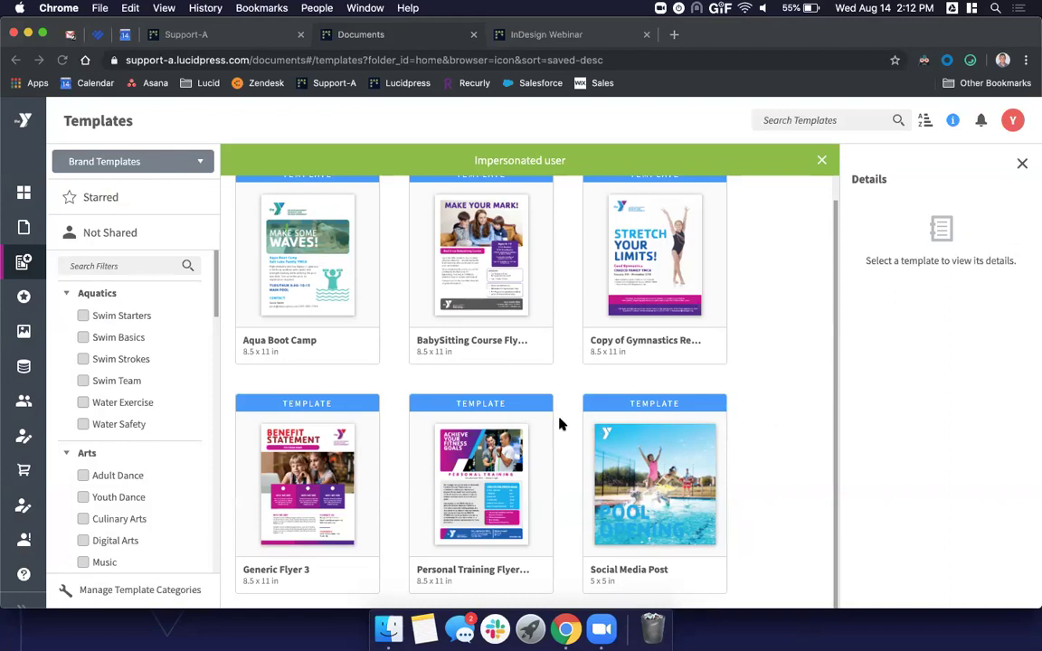
{"action": "mouse_move", "coordinate": [484, 496]}
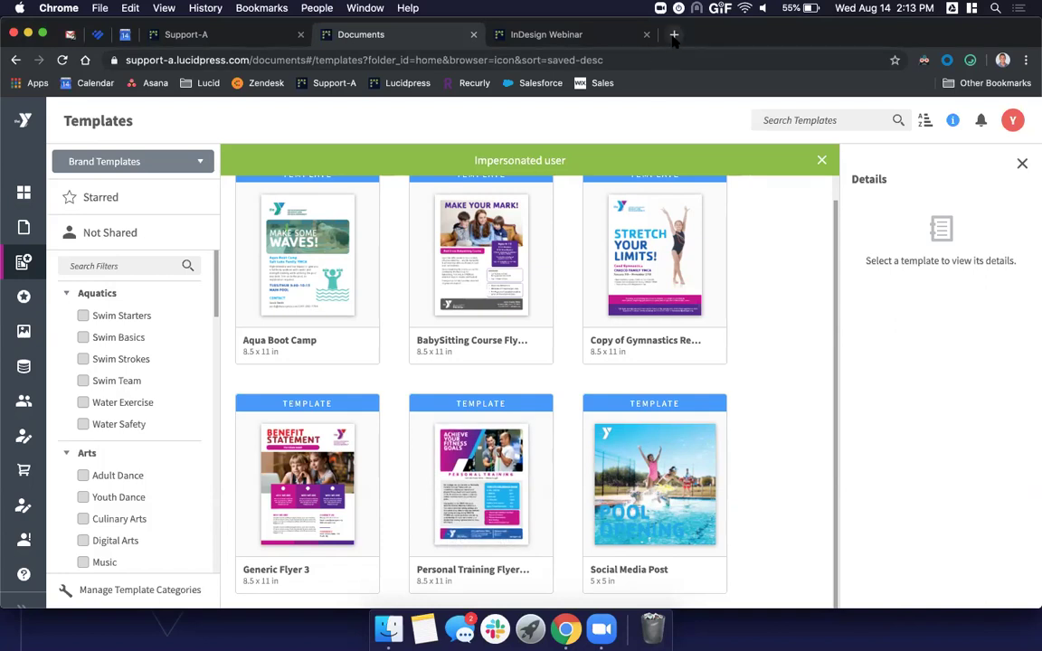
Step: Open Google Sheets in a new browser tab, and display the Manage Data dialog on the Lucidpress Templates page
{"action": "key", "text": "super+t"}
{"action": "left_click", "coordinate": [693, 250]}
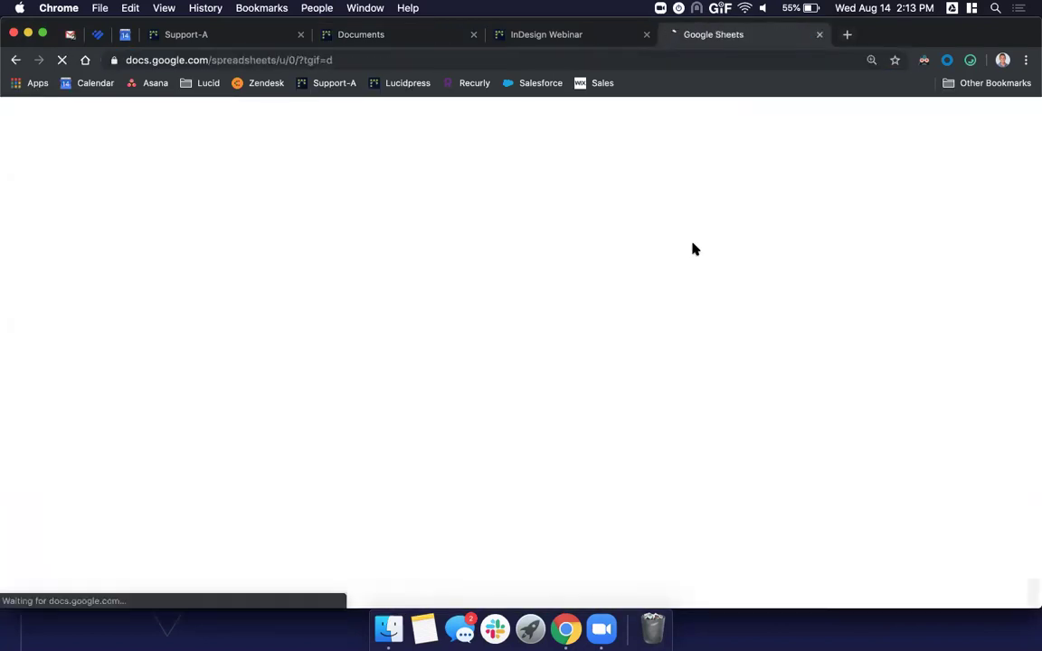
{"action": "left_click", "coordinate": [425, 36]}
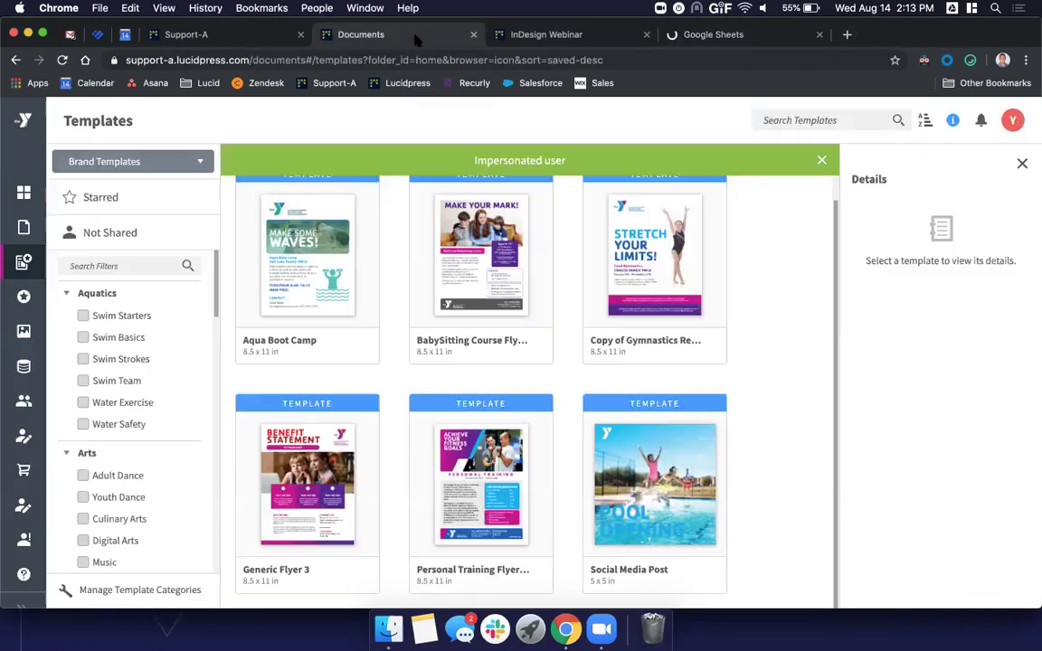
{"action": "left_click", "coordinate": [23, 332]}
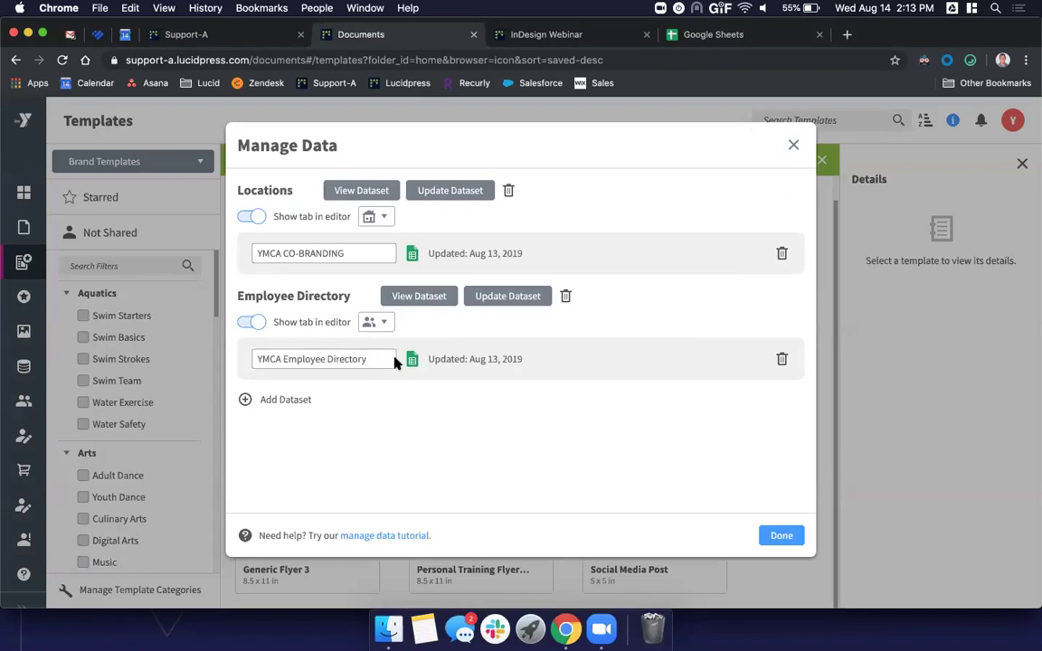
Step: Switch to Google Sheets, search for "co-branding", and open the YMCA CO-BRANDING spreadsheet
{"action": "left_click", "coordinate": [728, 34]}
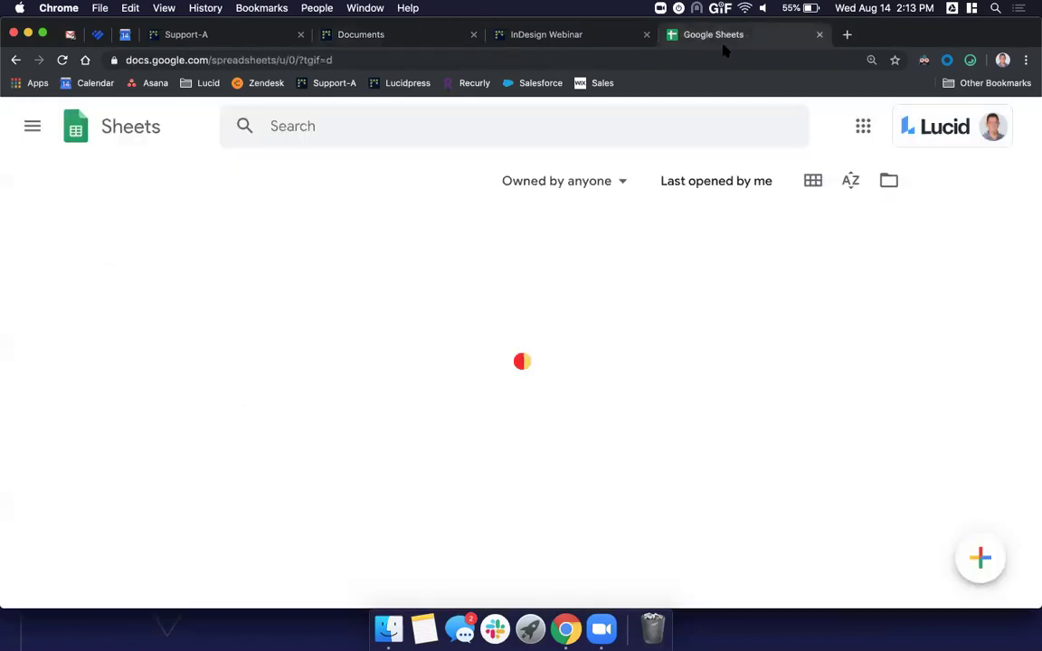
{"action": "left_click", "coordinate": [385, 127]}
{"action": "type", "text": "co-branding"}
{"action": "key", "text": "Return"}
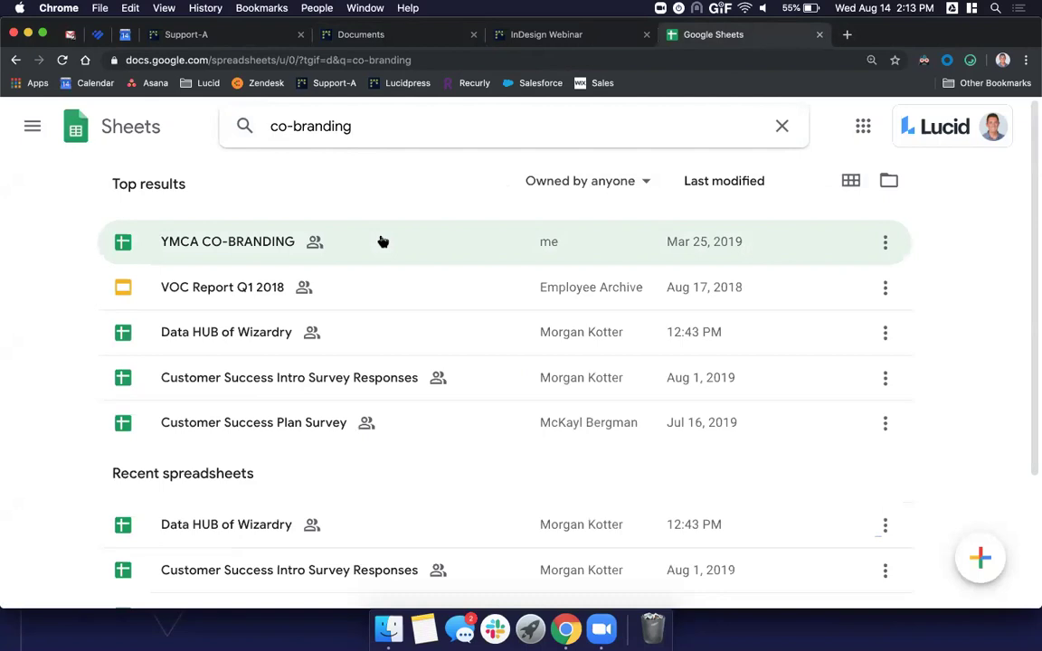
{"action": "left_click", "coordinate": [381, 240]}
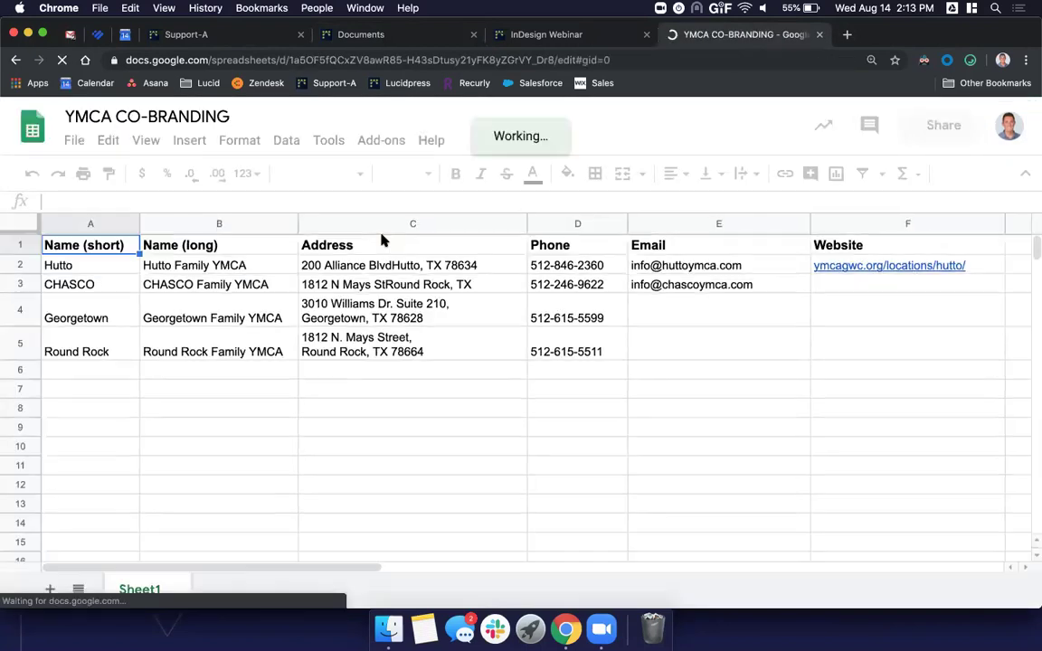
Step: Examine the short location names and the corresponding entries in the Address column of the YMCA CO-BRANDING spreadsheet
{"action": "left_click", "coordinate": [191, 354]}
{"action": "left_click", "coordinate": [94, 241]}
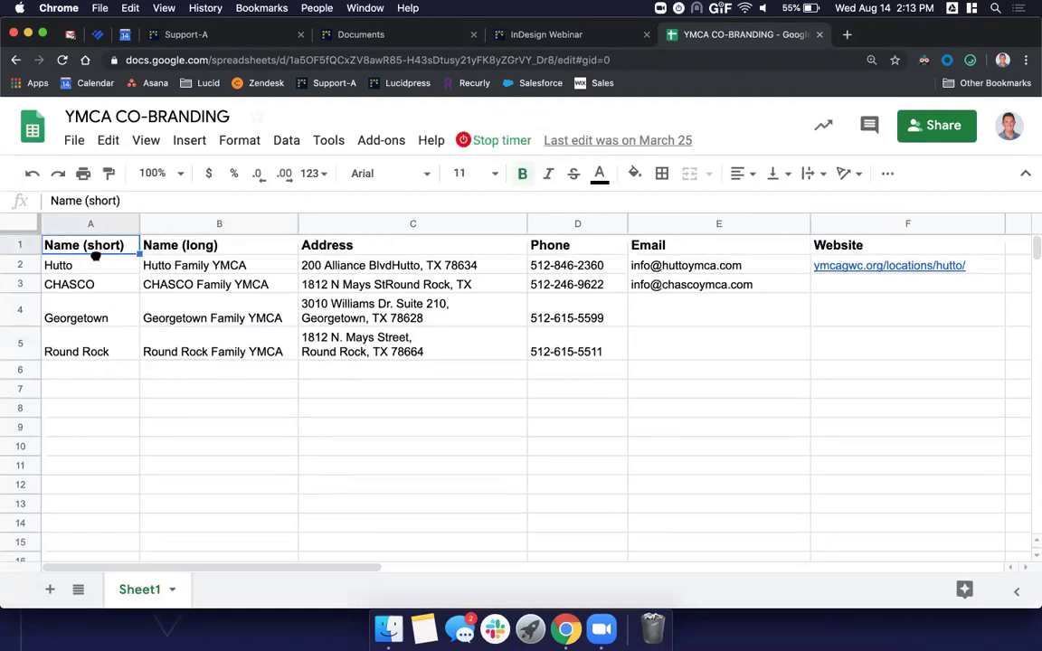
{"action": "left_click", "coordinate": [90, 266]}
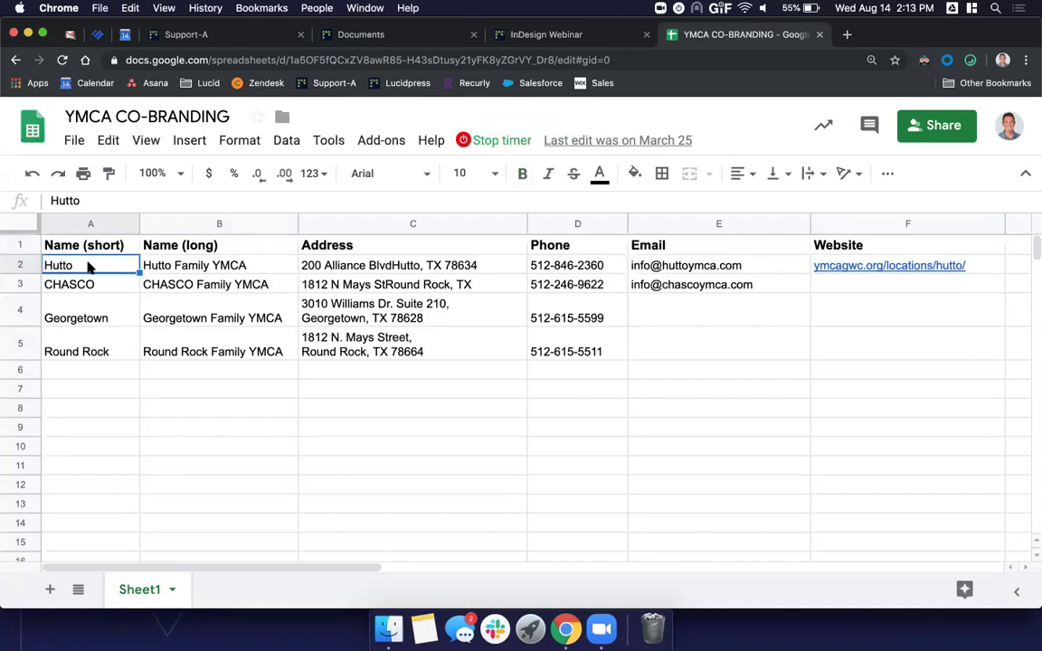
{"action": "left_click", "coordinate": [96, 318]}
{"action": "left_click", "coordinate": [85, 268]}
{"action": "left_click", "coordinate": [431, 263]}
{"action": "left_click", "coordinate": [400, 283]}
{"action": "left_click", "coordinate": [395, 307]}
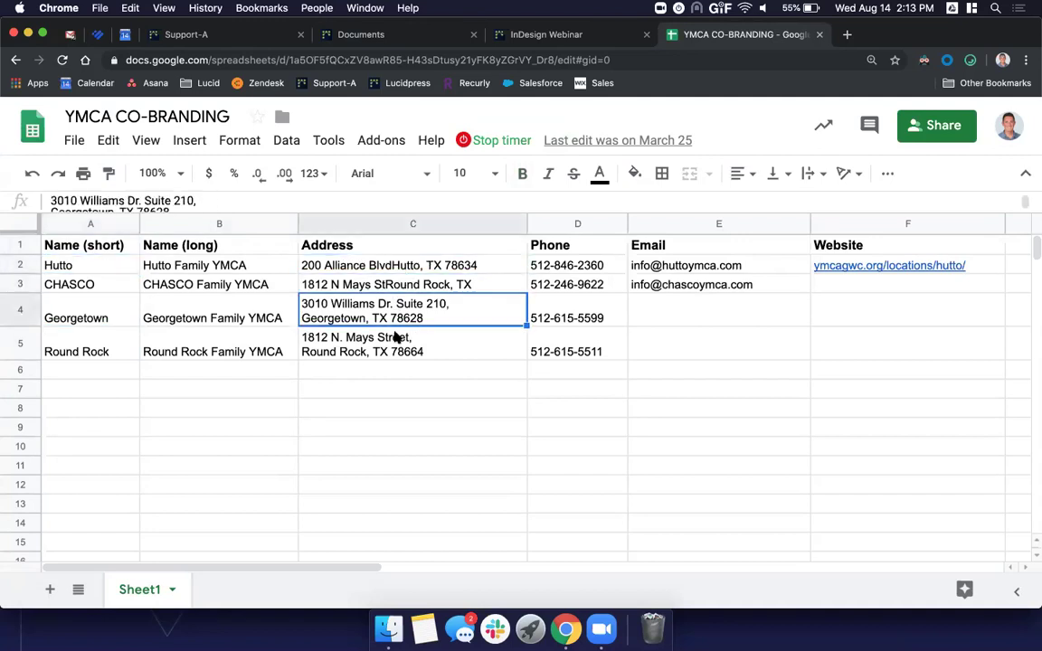
{"action": "left_click", "coordinate": [395, 338]}
Step: Review the short and long name ranges, the address and email columns, and the empty column after Website
{"action": "left_click", "coordinate": [78, 271]}
{"action": "left_click_drag", "start_coordinate": [78, 271], "coordinate": [83, 355]}
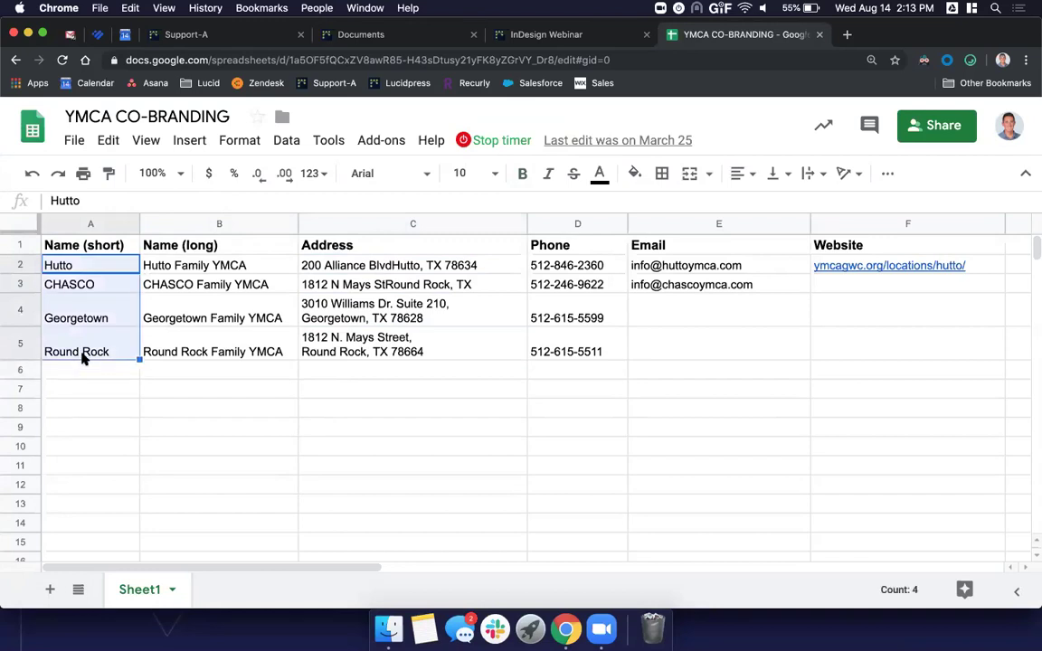
{"action": "left_click_drag", "start_coordinate": [219, 266], "coordinate": [215, 349]}
{"action": "left_click", "coordinate": [237, 353]}
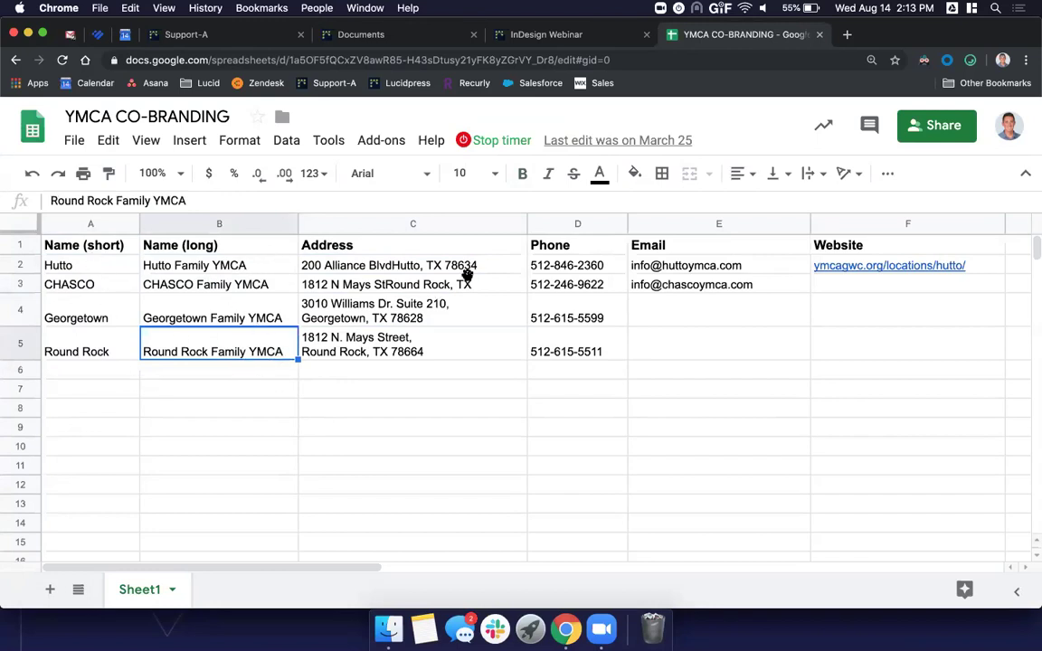
{"action": "left_click", "coordinate": [463, 279]}
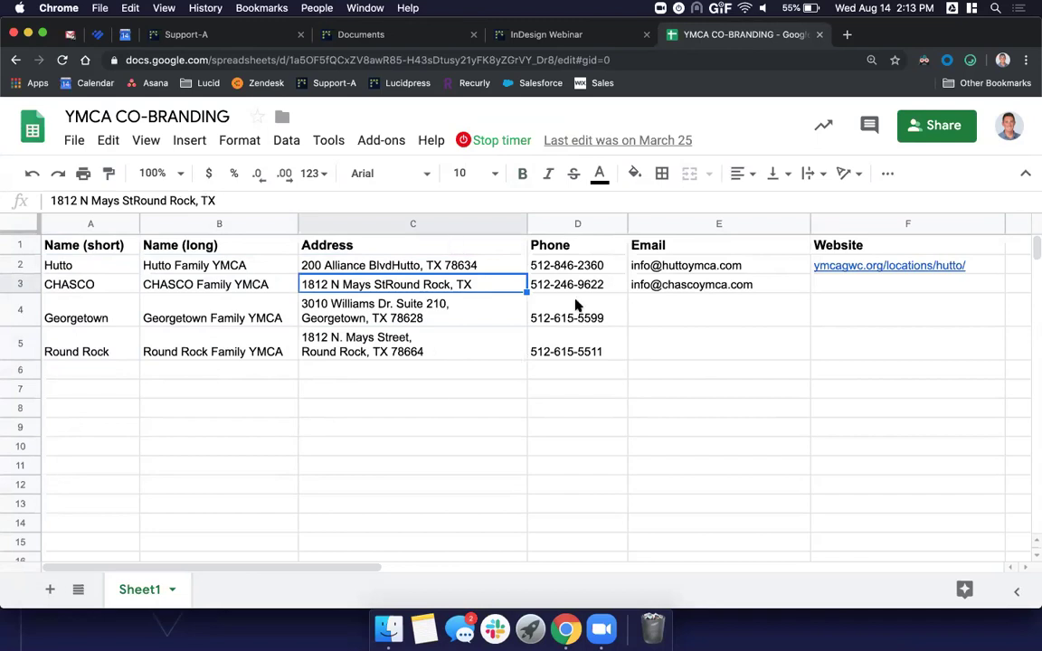
{"action": "left_click", "coordinate": [717, 242]}
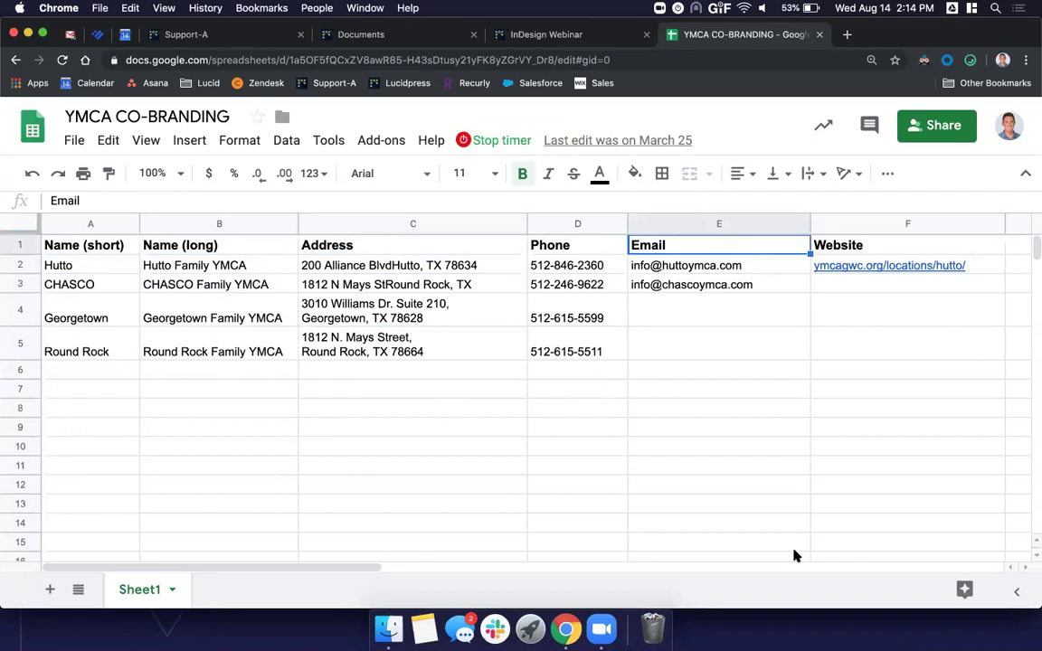
{"action": "scroll", "coordinate": [701, 484], "scroll_direction": "right", "scroll_amount": 5}
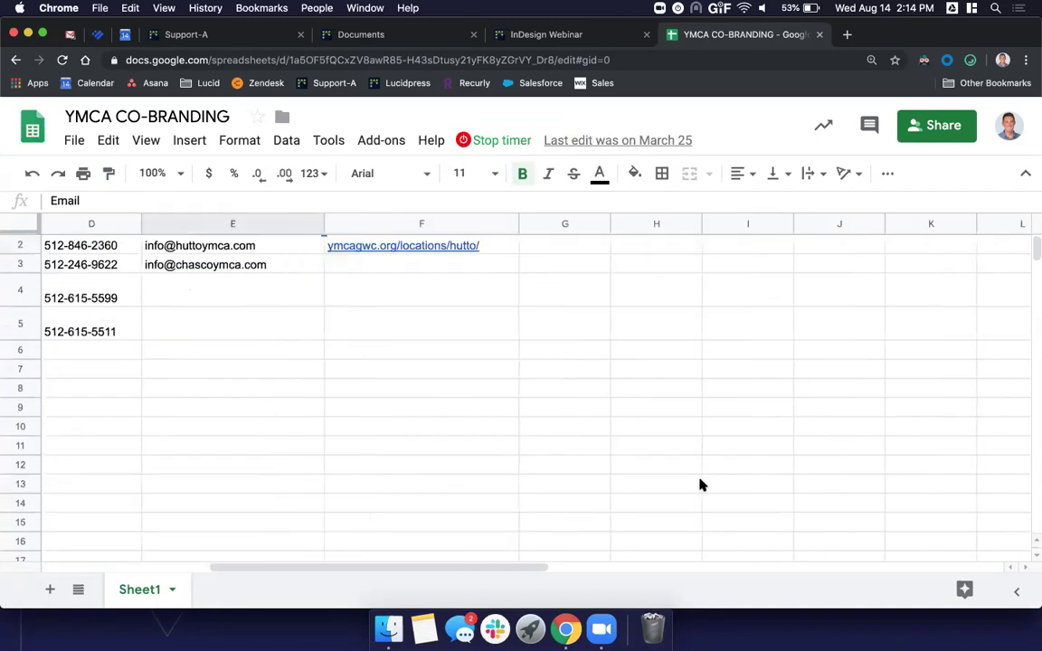
{"action": "left_click", "coordinate": [538, 252]}
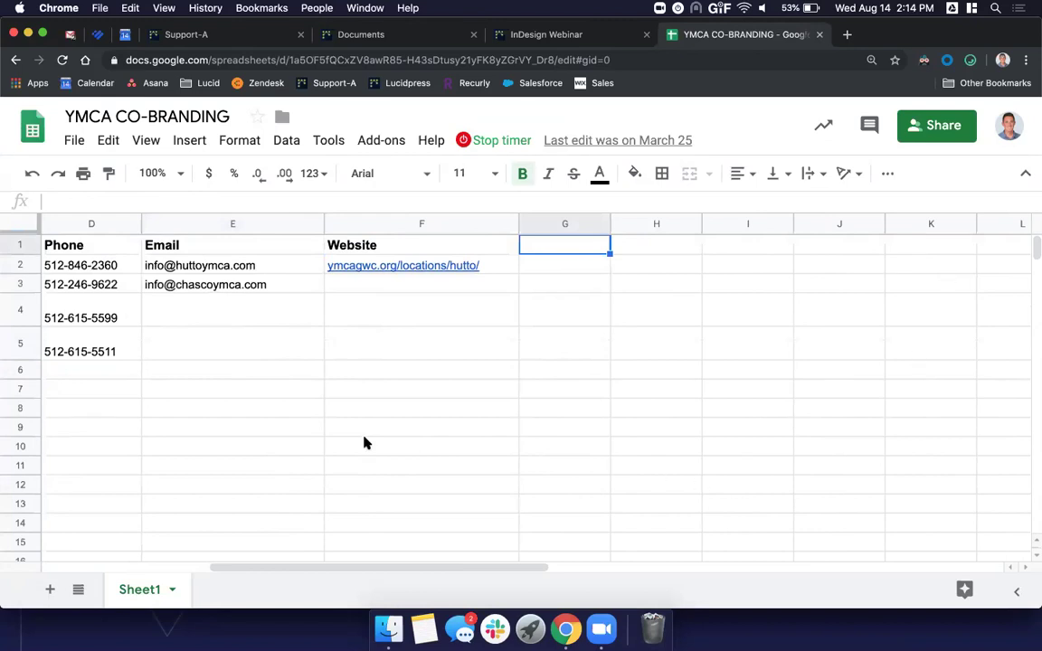
{"action": "scroll", "coordinate": [366, 443], "scroll_direction": "left", "scroll_amount": 5}
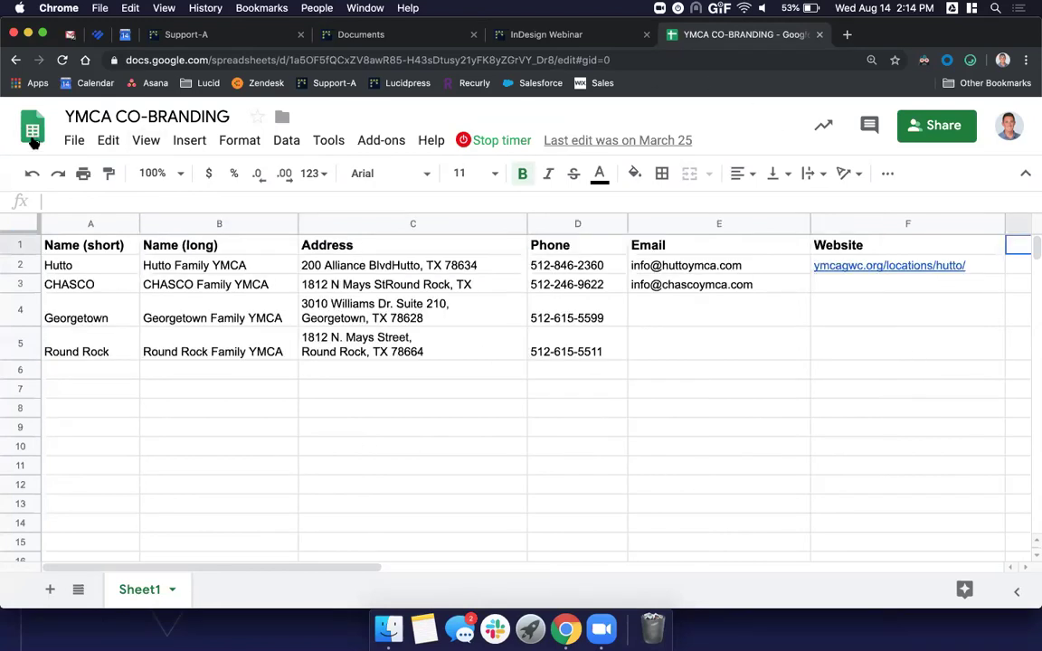
Step: Open the Sheets home page in another tab, search for "employee", and open the Employee Directory spreadsheet
{"action": "left_click", "coordinate": [31, 129], "text": "super"}
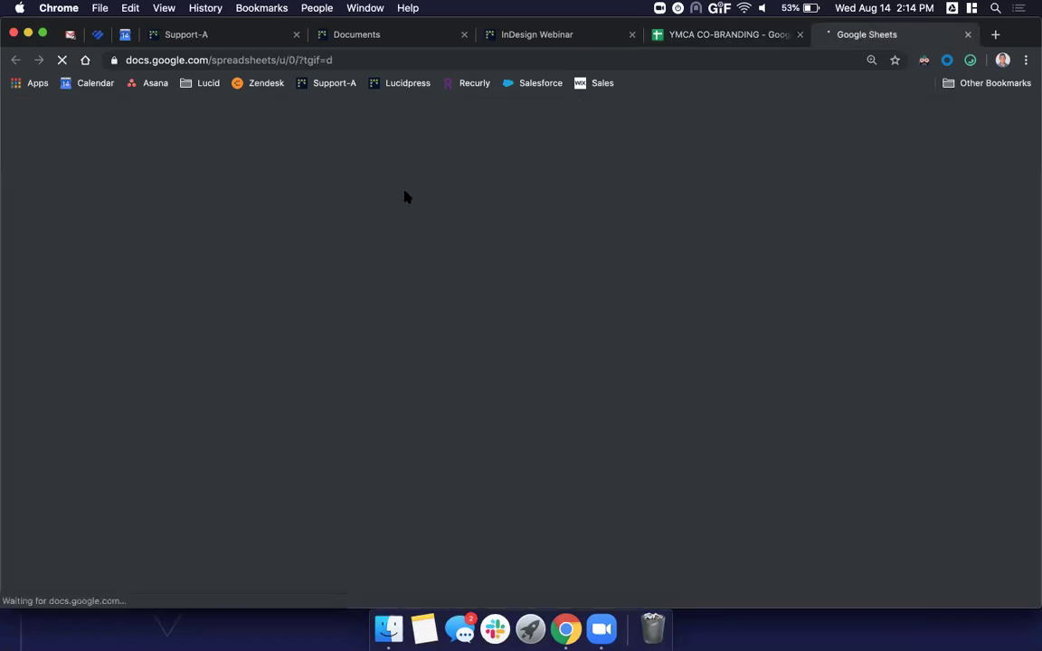
{"action": "key", "text": "ctrl+Tab"}
{"action": "left_click", "coordinate": [303, 134]}
{"action": "type", "text": "employee"}
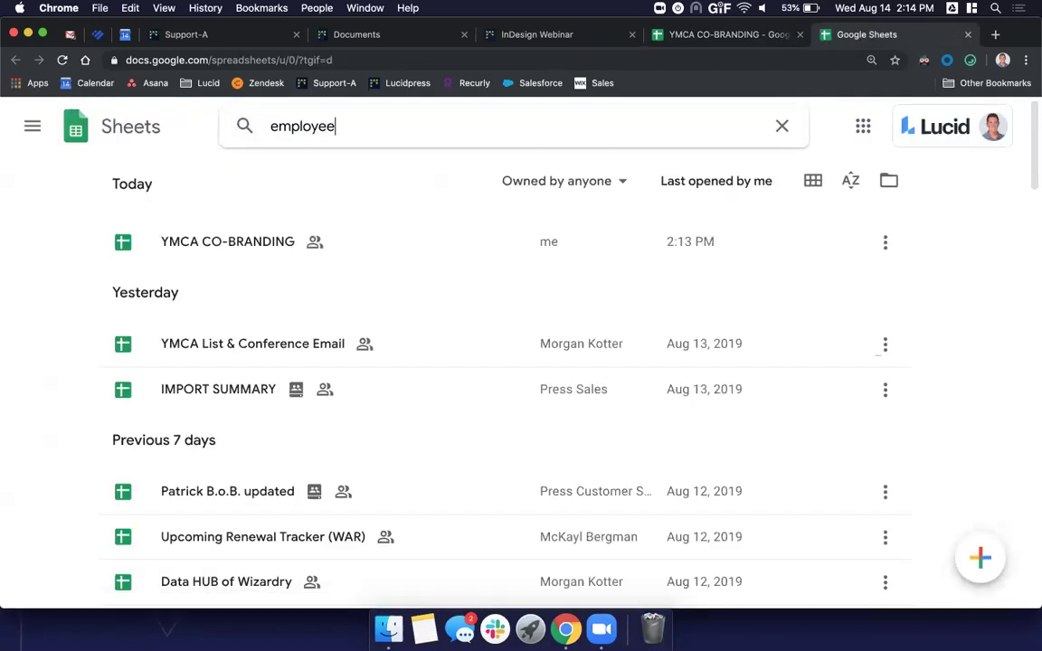
{"action": "key", "text": "Return"}
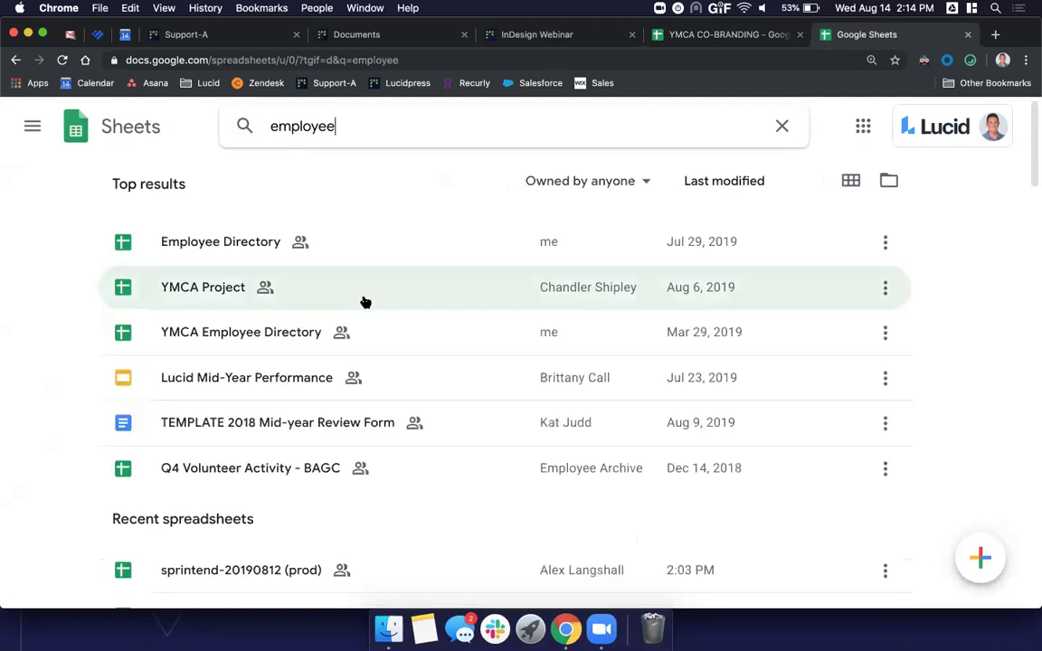
{"action": "left_click", "coordinate": [359, 244]}
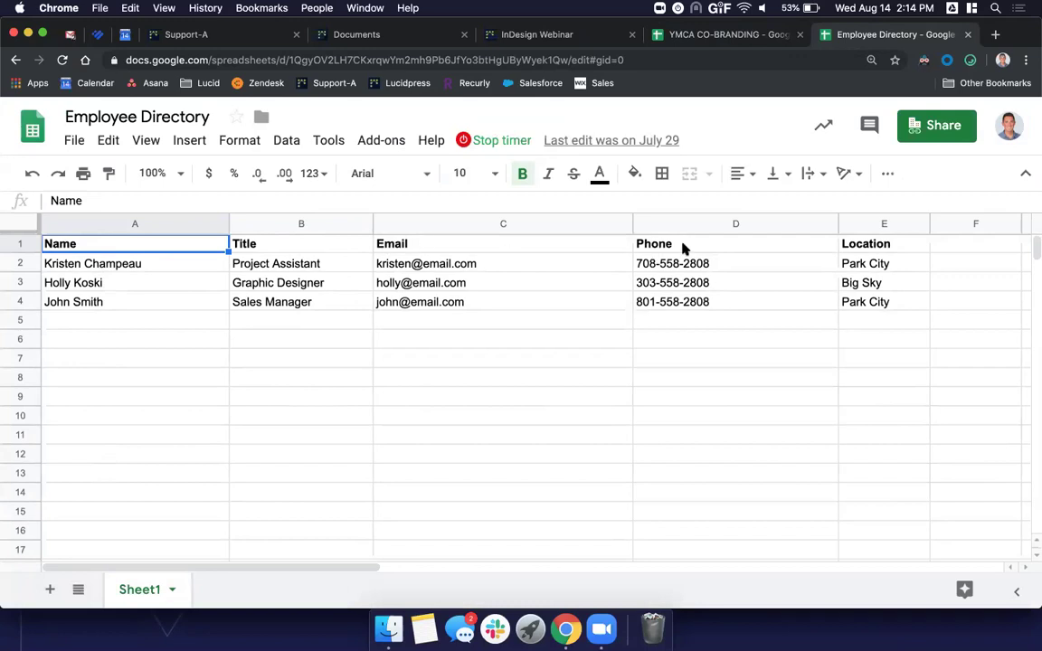
Step: Look over the Employee Directory columns and return to the Manage Data dialog in Lucidpress
{"action": "left_click", "coordinate": [561, 338]}
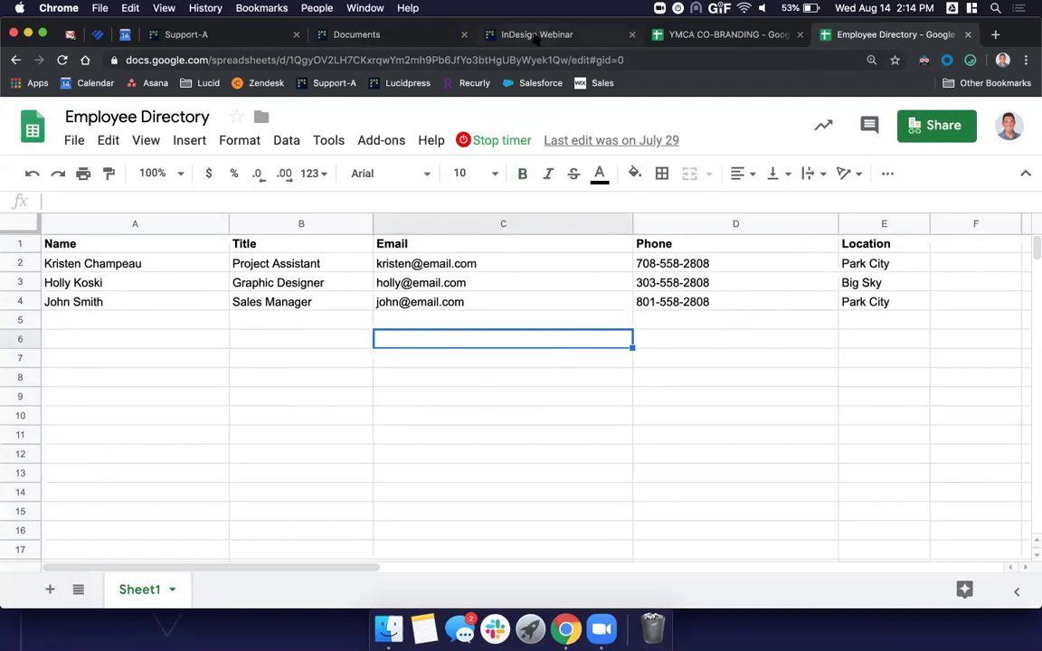
{"action": "left_click", "coordinate": [506, 34]}
{"action": "left_click", "coordinate": [385, 35]}
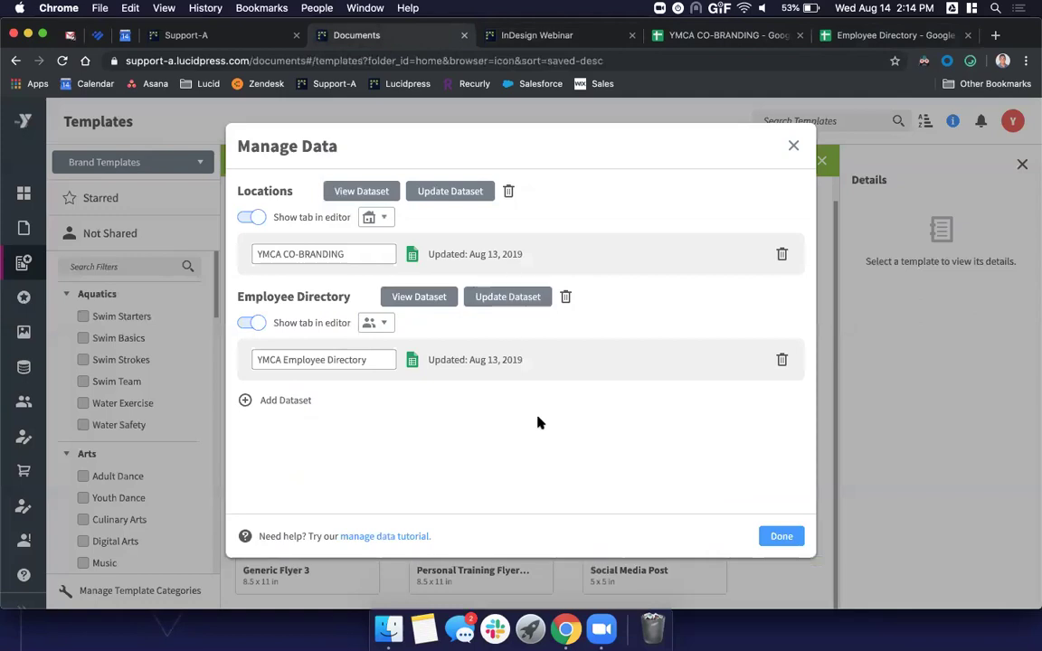
Step: Close the dataset manager and create a document from the Personal Training Flyer/Reg Form template in My Documents
{"action": "left_click", "coordinate": [789, 536]}
{"action": "double_click", "coordinate": [484, 462]}
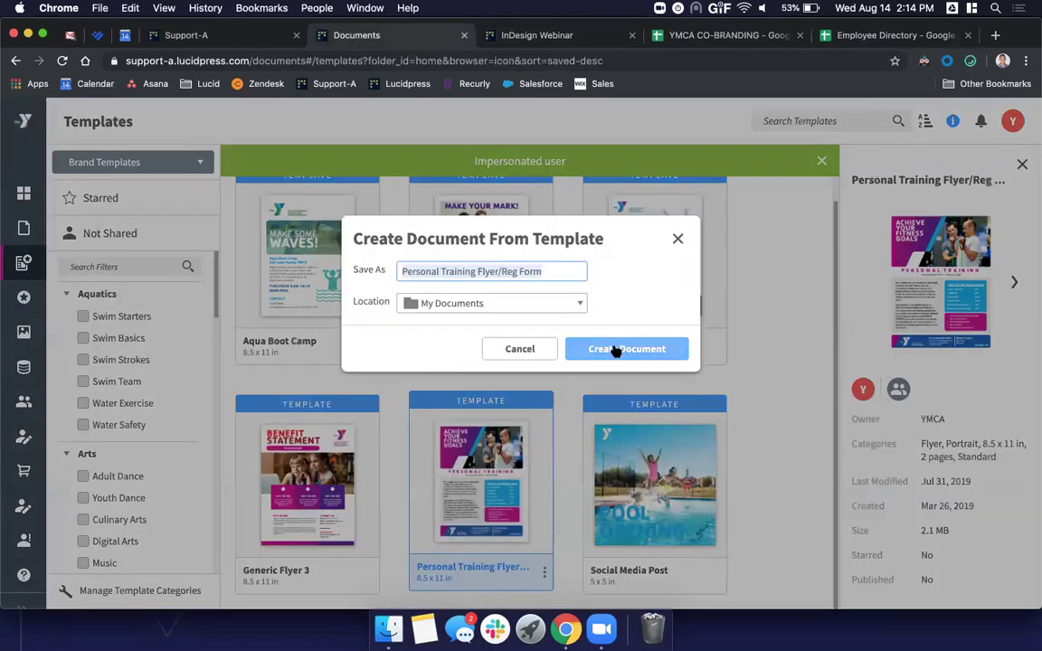
{"action": "left_click", "coordinate": [615, 350]}
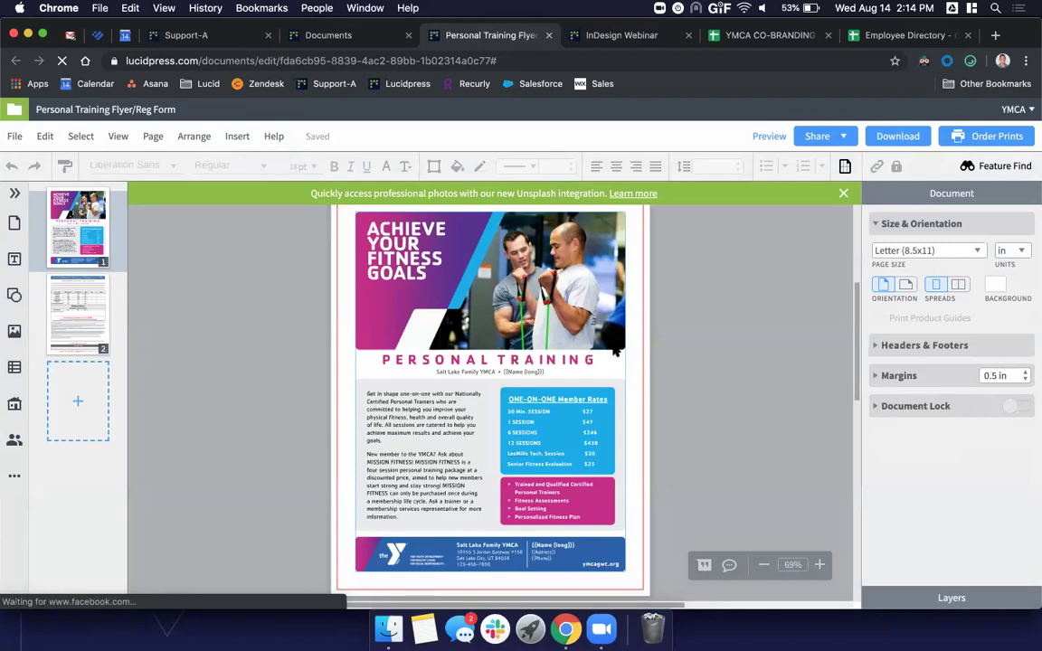
Step: Inspect the location smart fields beneath the flyer's Personal Training heading and collapse the formatting sidebar
{"action": "scroll", "coordinate": [476, 386], "scroll_direction": "up", "scroll_amount": 5}
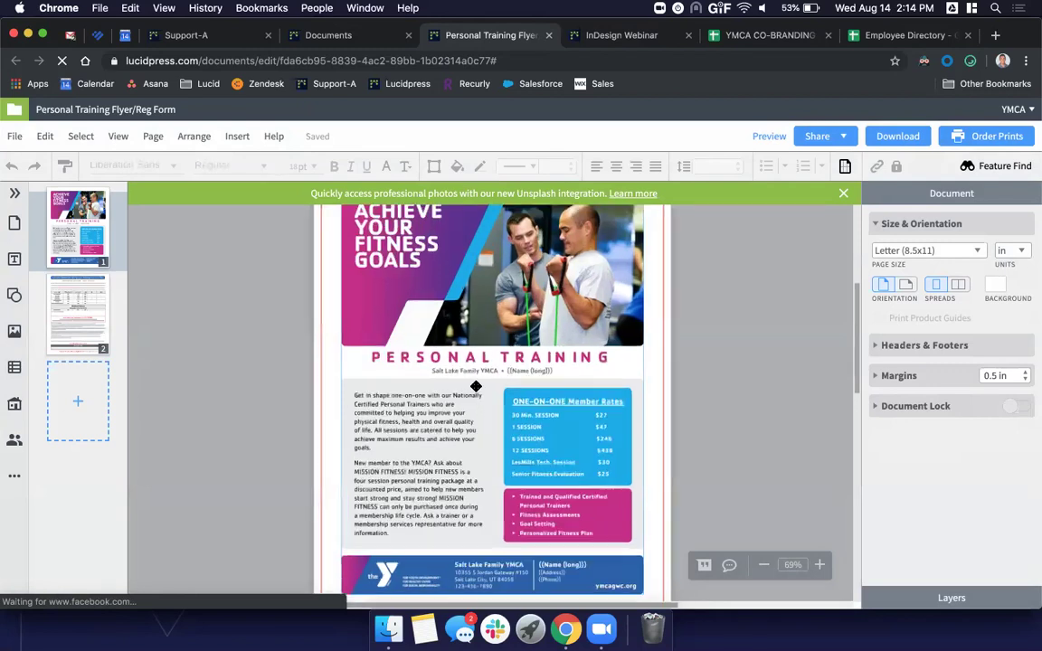
{"action": "scroll", "coordinate": [476, 386], "scroll_direction": "up", "scroll_amount": 3}
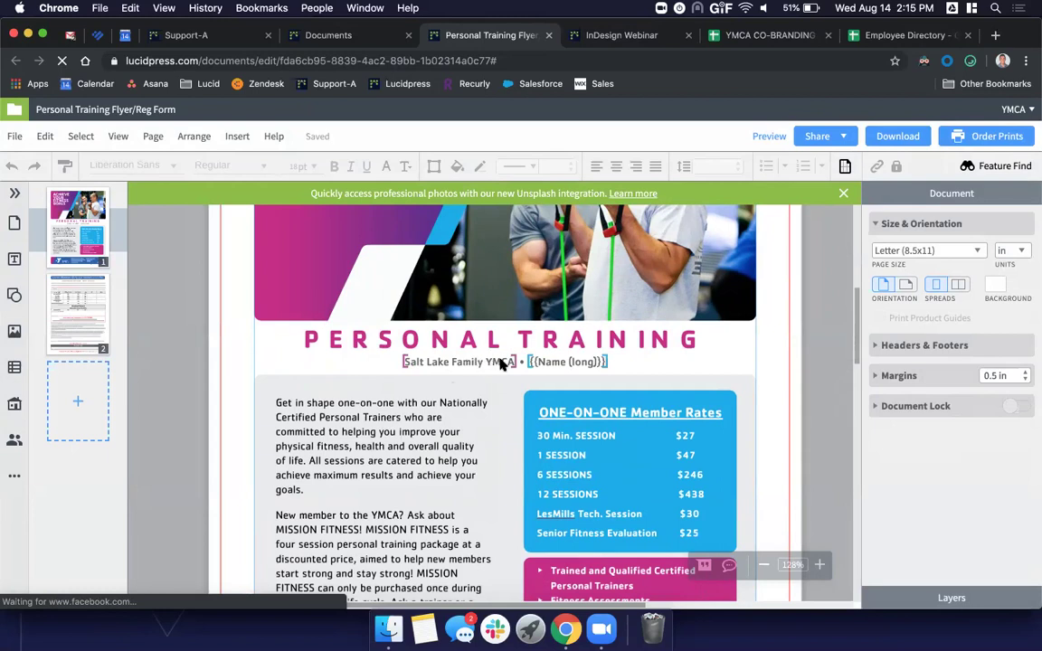
{"action": "left_click", "coordinate": [547, 363]}
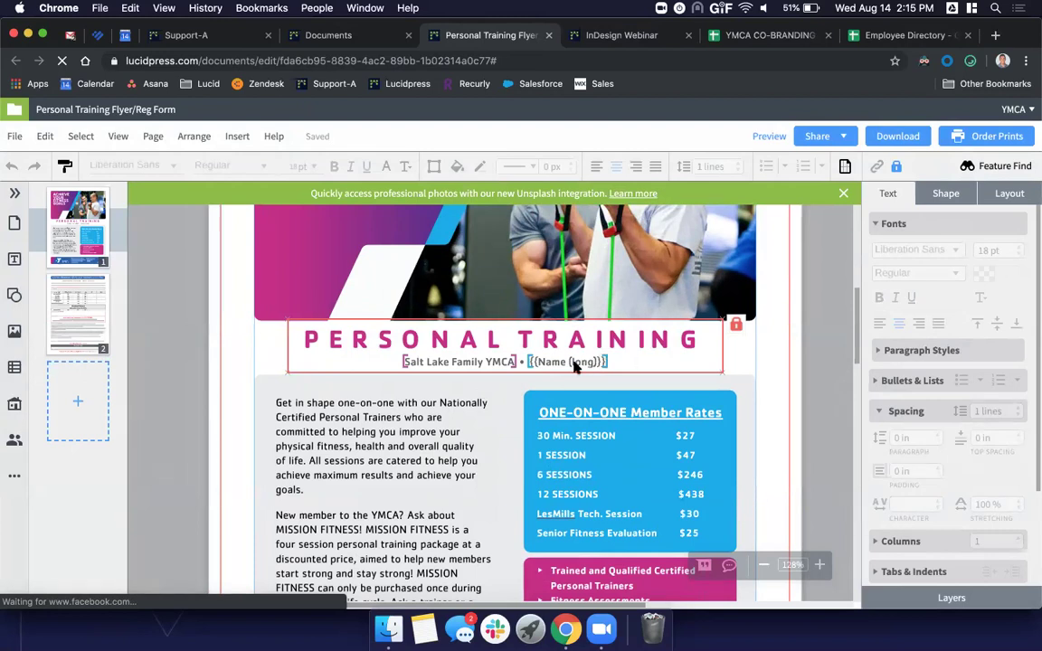
{"action": "left_click", "coordinate": [847, 382]}
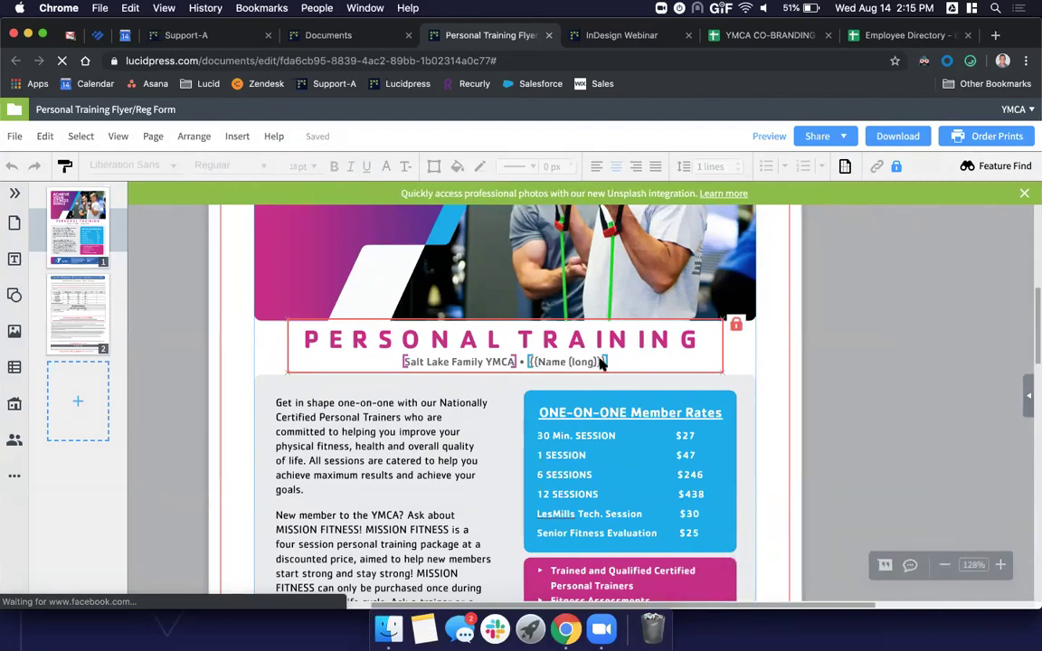
Step: Review the YMCA CO-BRANDING spreadsheet's column headers, from Name (short) and Name (long) through Address, Phone, Email and Website
{"action": "left_click", "coordinate": [765, 36]}
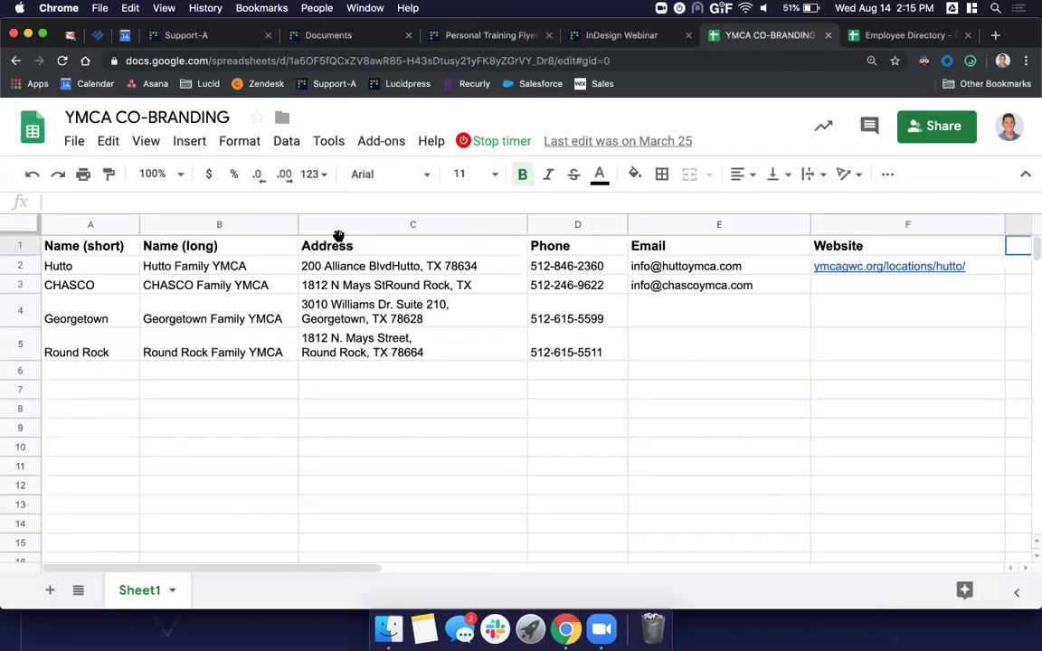
{"action": "left_click", "coordinate": [186, 247]}
{"action": "left_click", "coordinate": [110, 246]}
{"action": "left_click", "coordinate": [224, 246]}
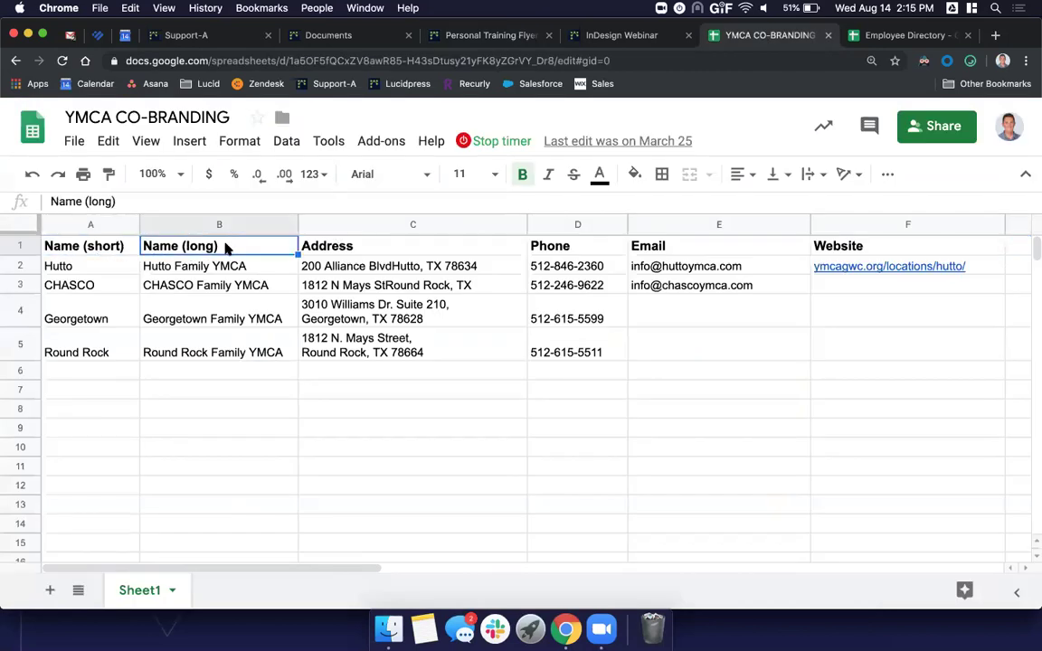
{"action": "left_click", "coordinate": [106, 249]}
{"action": "left_click", "coordinate": [221, 249]}
{"action": "left_click", "coordinate": [302, 246]}
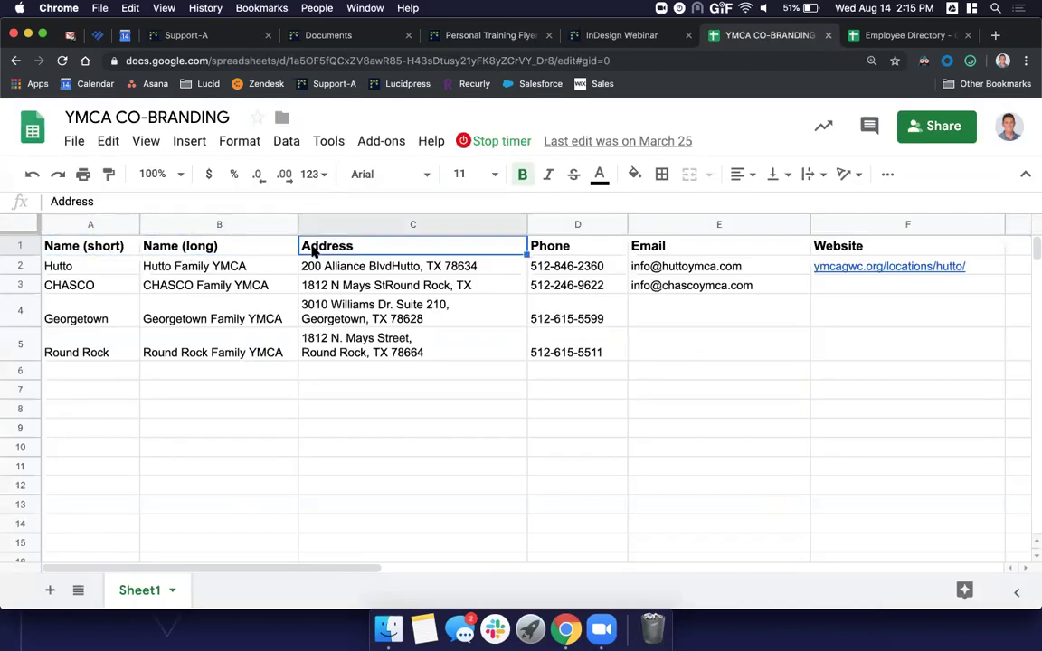
{"action": "left_click", "coordinate": [563, 249]}
{"action": "left_click", "coordinate": [685, 253]}
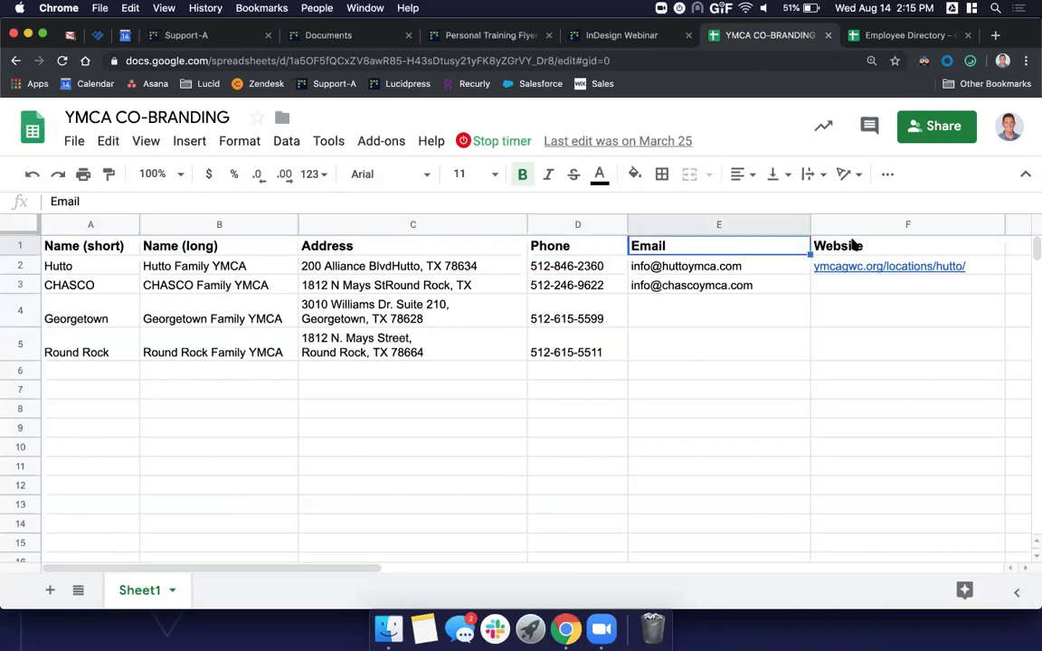
{"action": "left_click", "coordinate": [853, 245]}
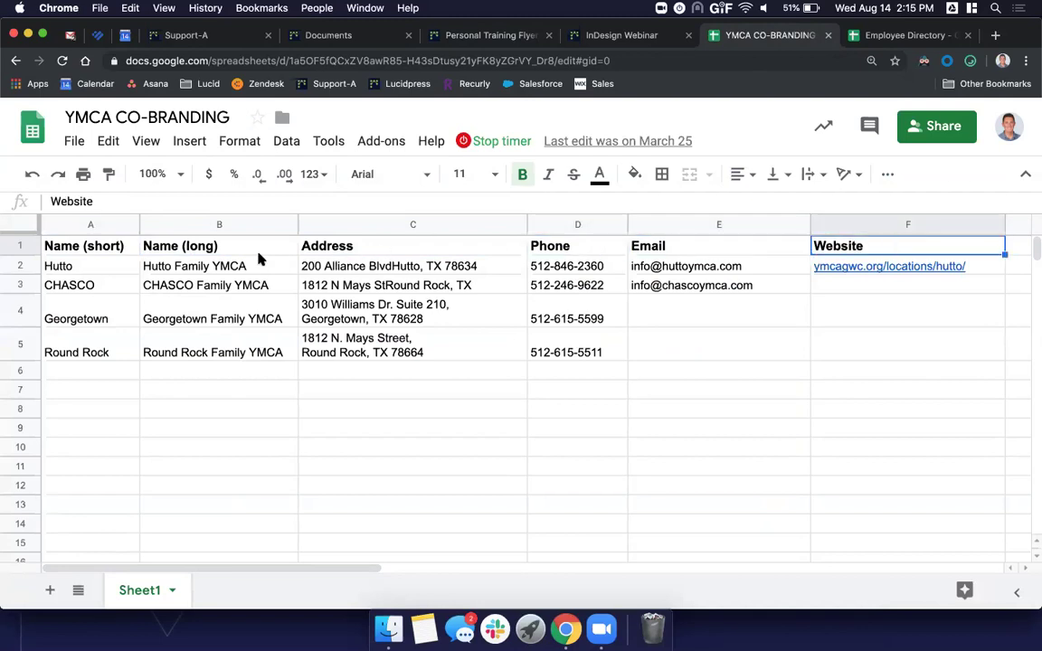
Step: Return to the Personal Training flyer and examine the name, address and phone smart fields in its blue footer
{"action": "left_click", "coordinate": [427, 37]}
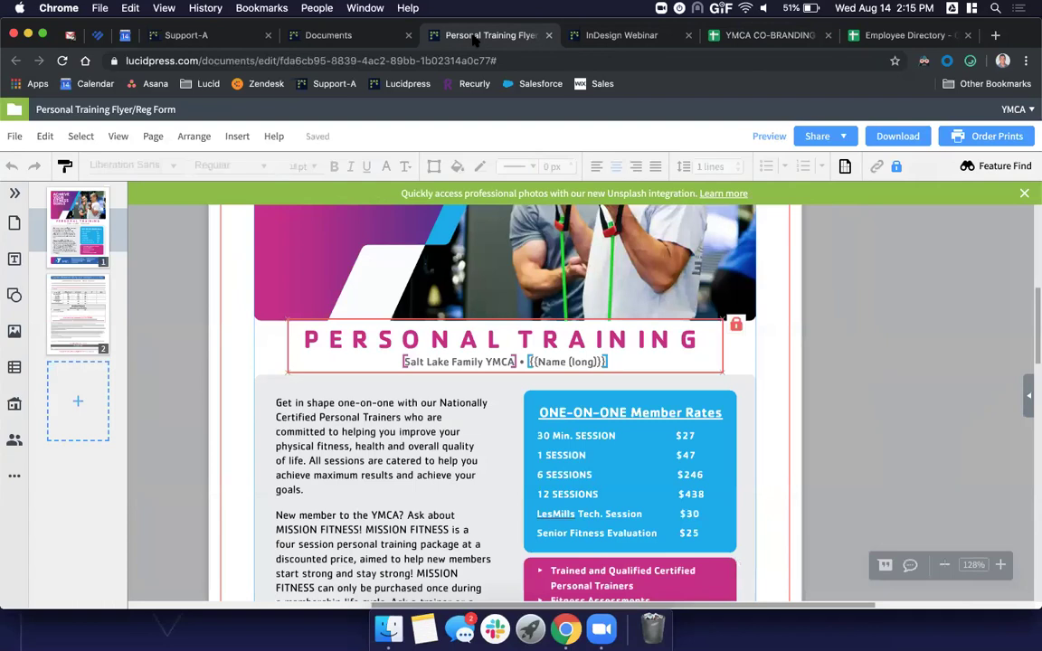
{"action": "left_click", "coordinate": [856, 387]}
{"action": "scroll", "coordinate": [856, 386], "scroll_direction": "down", "scroll_amount": 3, "text": "ctrl"}
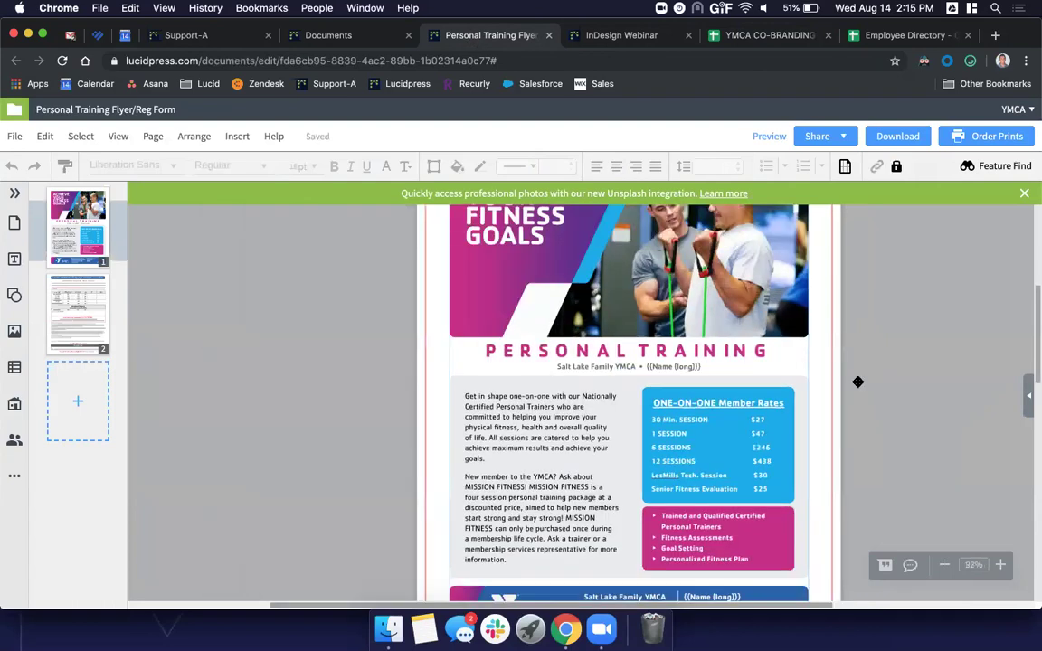
{"action": "scroll", "coordinate": [778, 417], "scroll_direction": "down", "scroll_amount": 3}
{"action": "scroll", "coordinate": [656, 399], "scroll_direction": "up", "scroll_amount": 5, "text": "ctrl"}
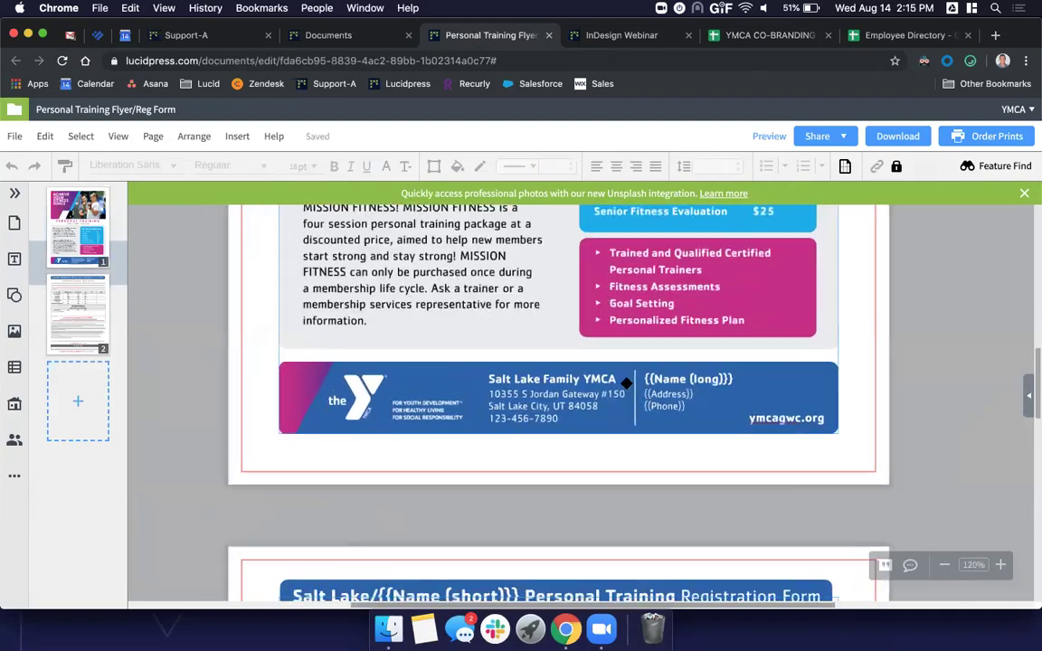
{"action": "scroll", "coordinate": [627, 384], "scroll_direction": "up", "scroll_amount": 2, "text": "ctrl"}
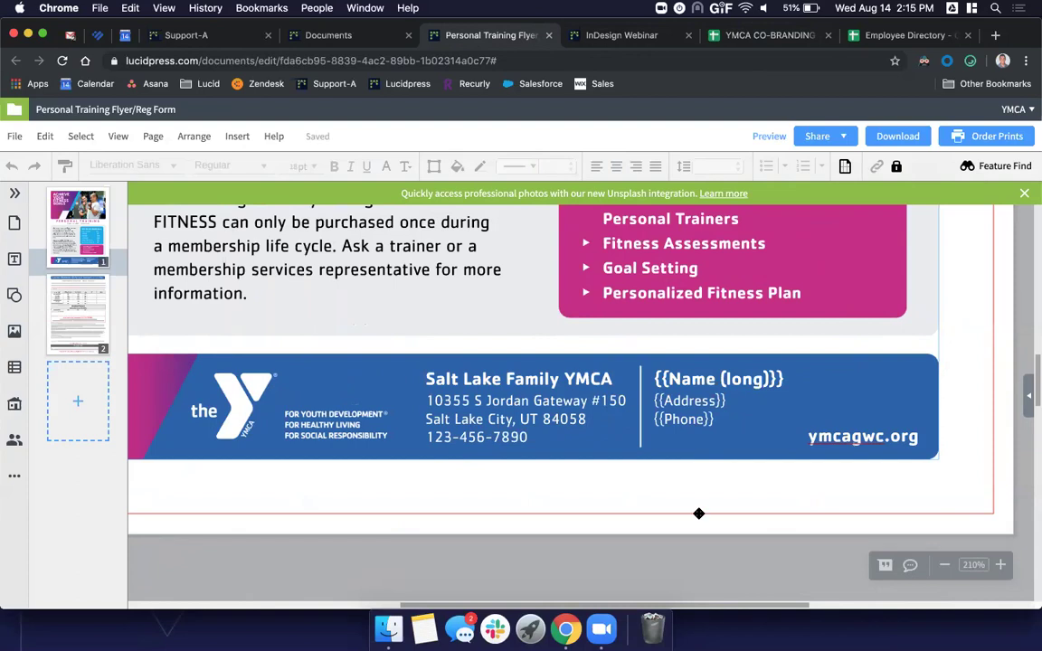
{"action": "scroll", "coordinate": [555, 380], "scroll_direction": "down", "scroll_amount": 10}
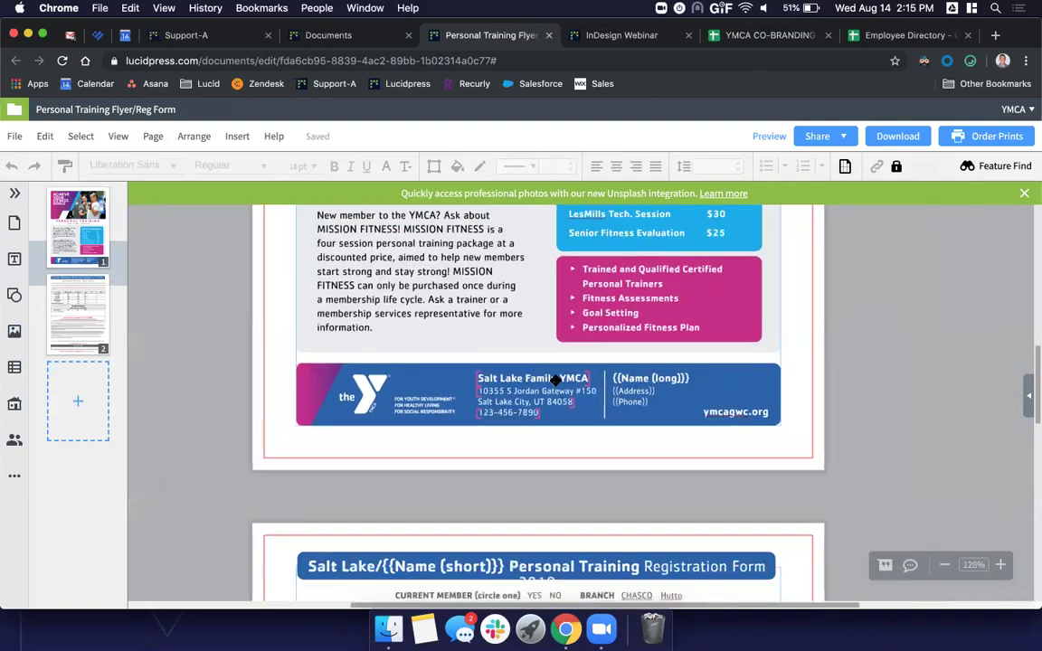
{"action": "scroll", "coordinate": [555, 380], "scroll_direction": "down", "scroll_amount": 2}
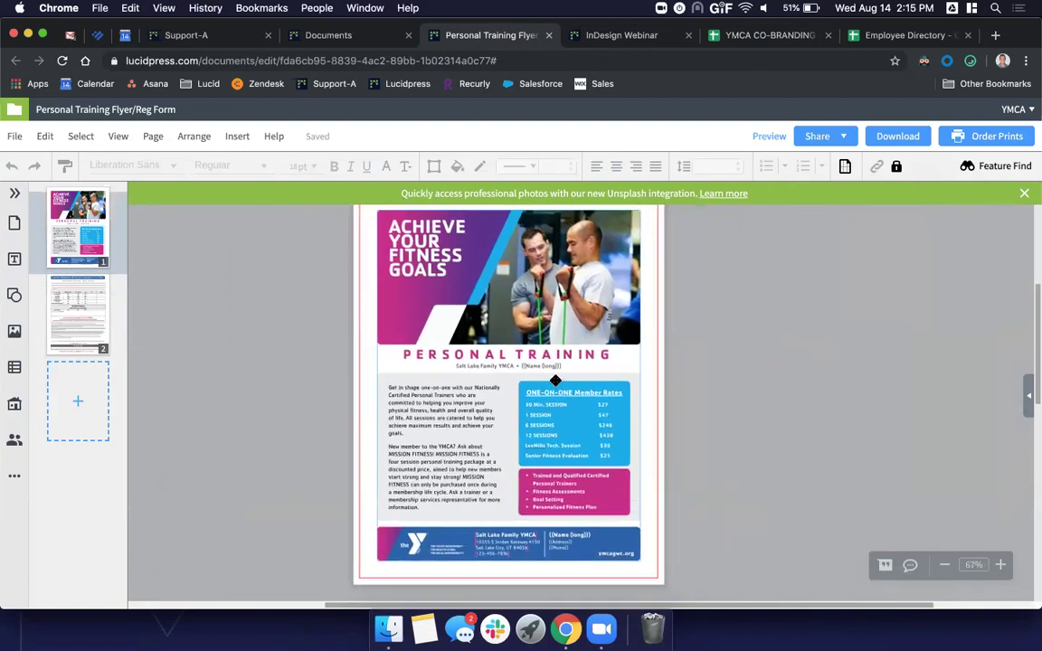
{"action": "scroll", "coordinate": [556, 380], "scroll_direction": "down", "scroll_amount": 1}
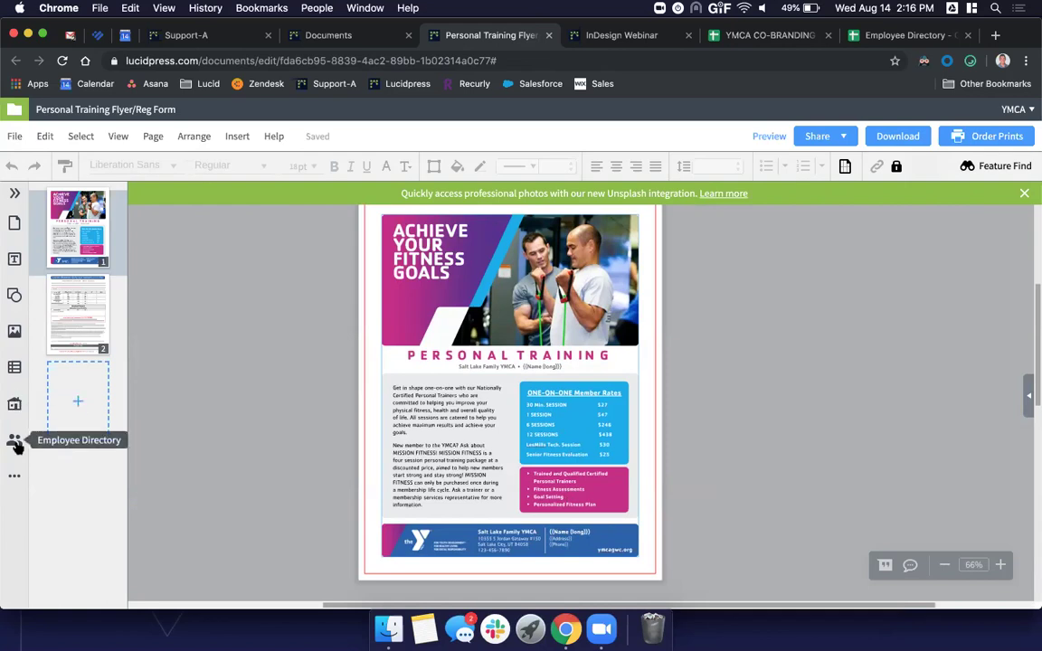
Step: Apply the Round Rock row of the Locations dataset to the whole flyer document
{"action": "left_click", "coordinate": [16, 408]}
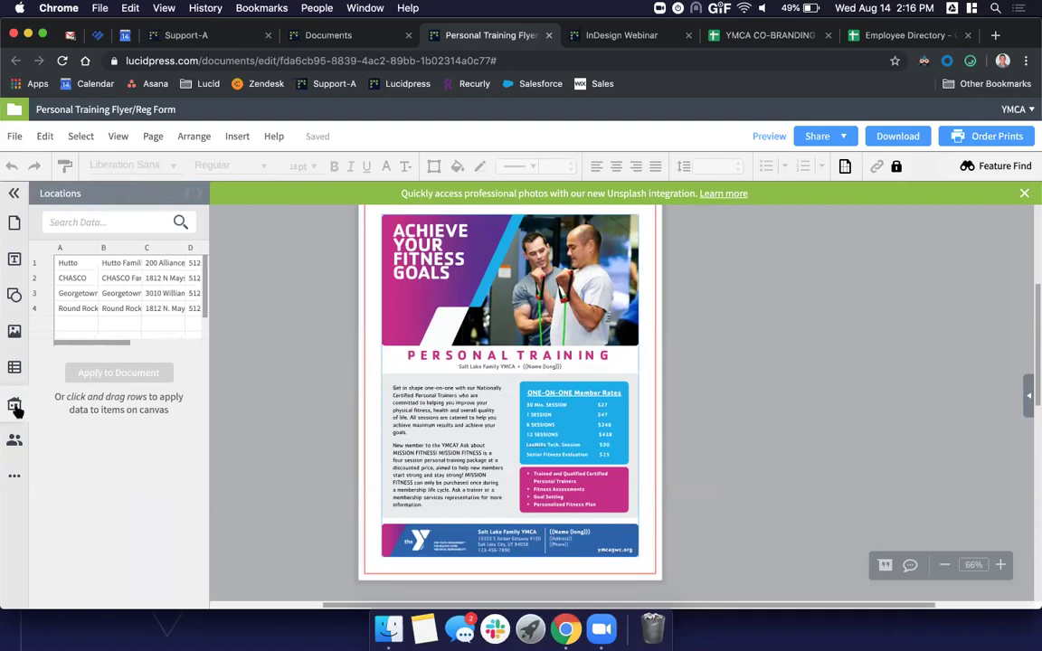
{"action": "left_click", "coordinate": [111, 309]}
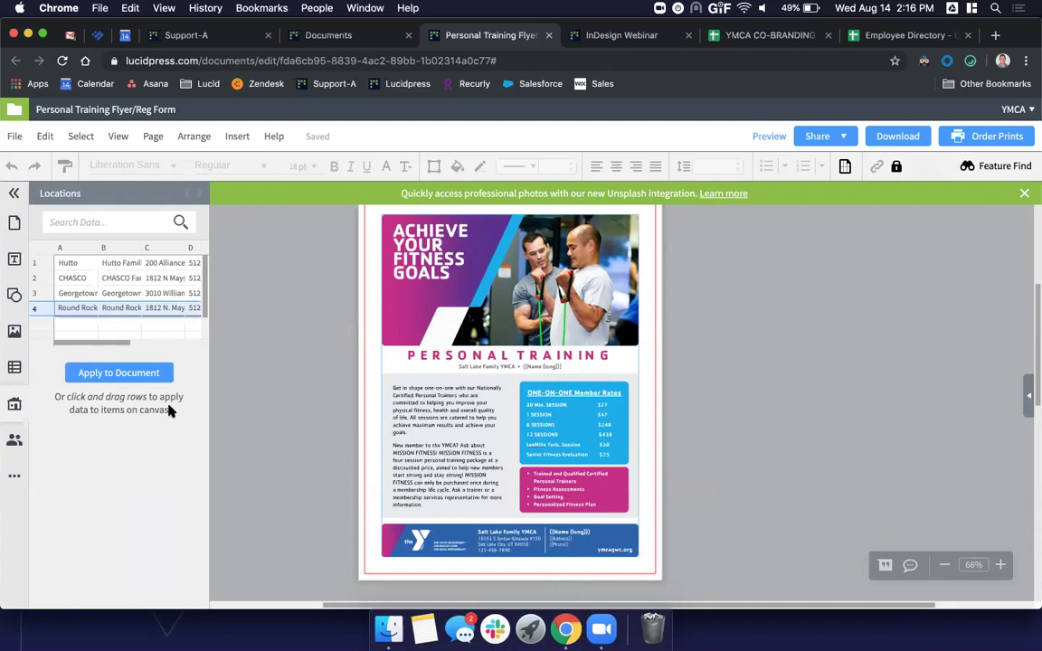
{"action": "left_click", "coordinate": [129, 373]}
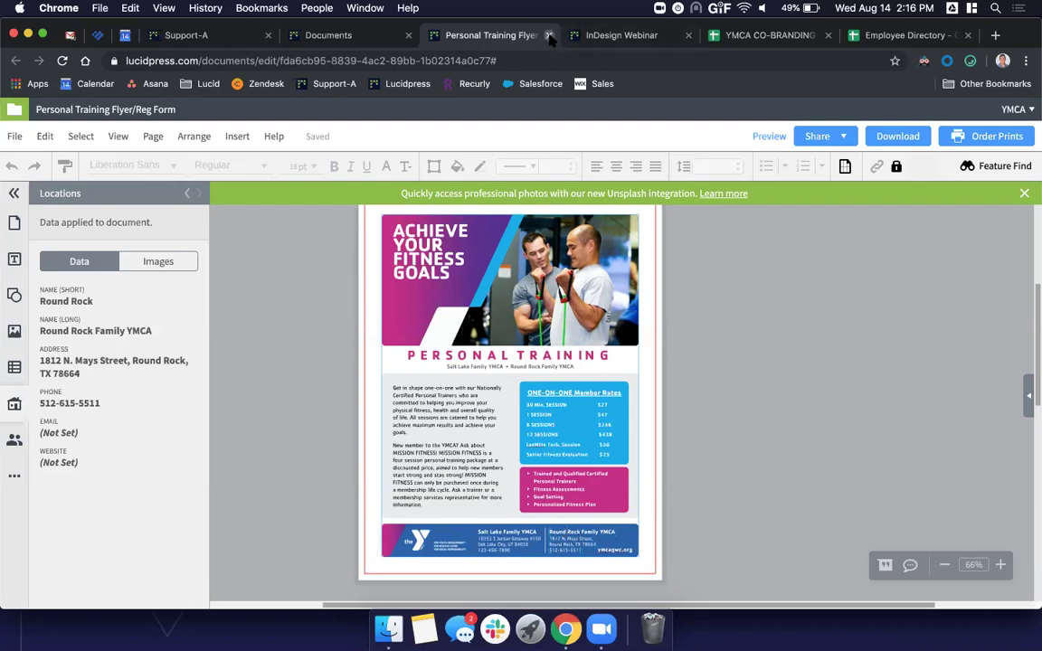
Step: Preview the Aqua Boot Camp and Copy of Gymnastics Registration templates in the template library
{"action": "left_click", "coordinate": [348, 34]}
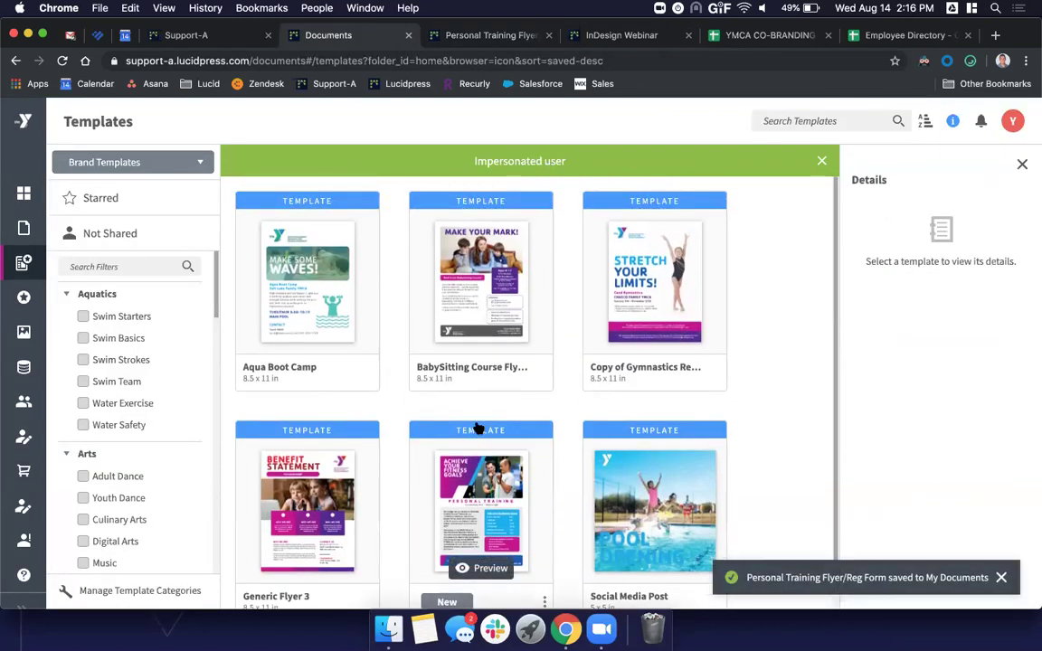
{"action": "mouse_move", "coordinate": [315, 261]}
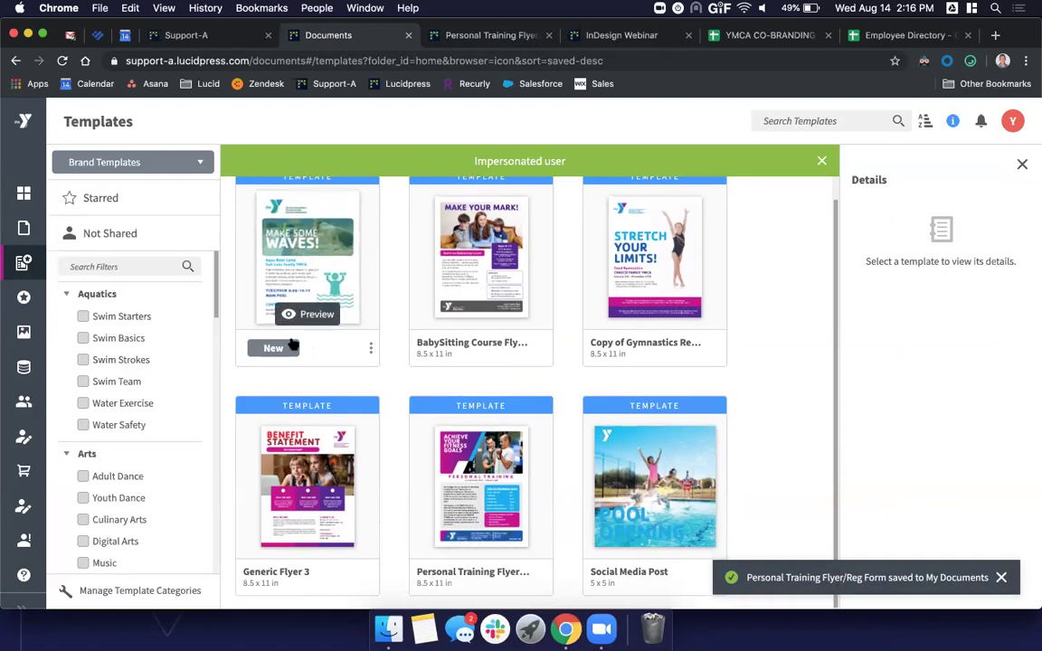
{"action": "left_click", "coordinate": [310, 316]}
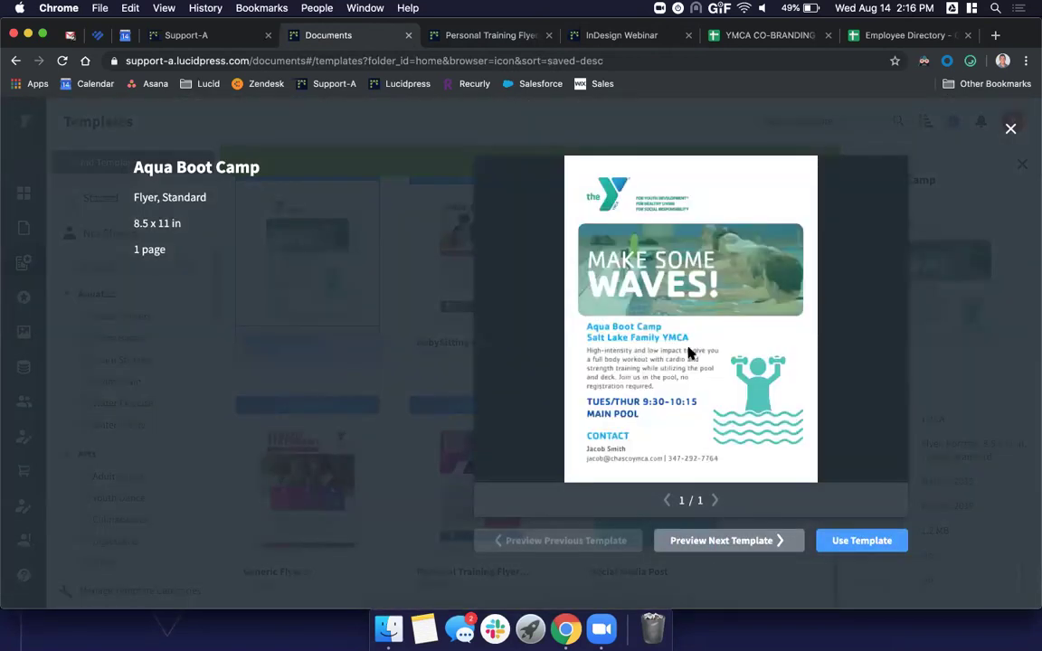
{"action": "left_click", "coordinate": [1010, 129]}
{"action": "mouse_move", "coordinate": [628, 350]}
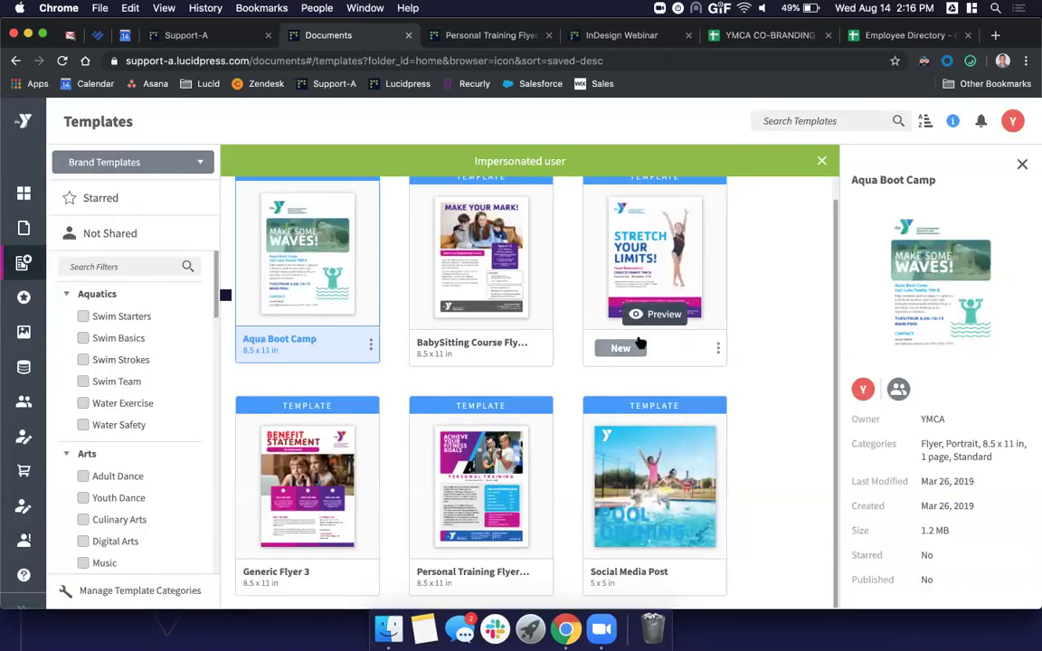
{"action": "left_click", "coordinate": [657, 316]}
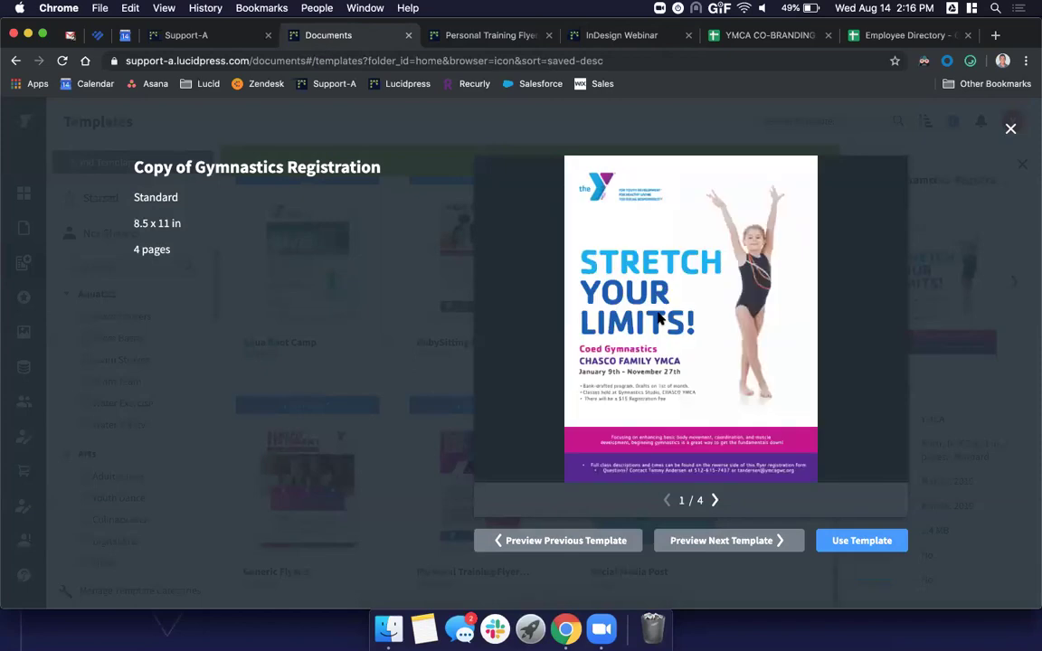
{"action": "left_click", "coordinate": [915, 220]}
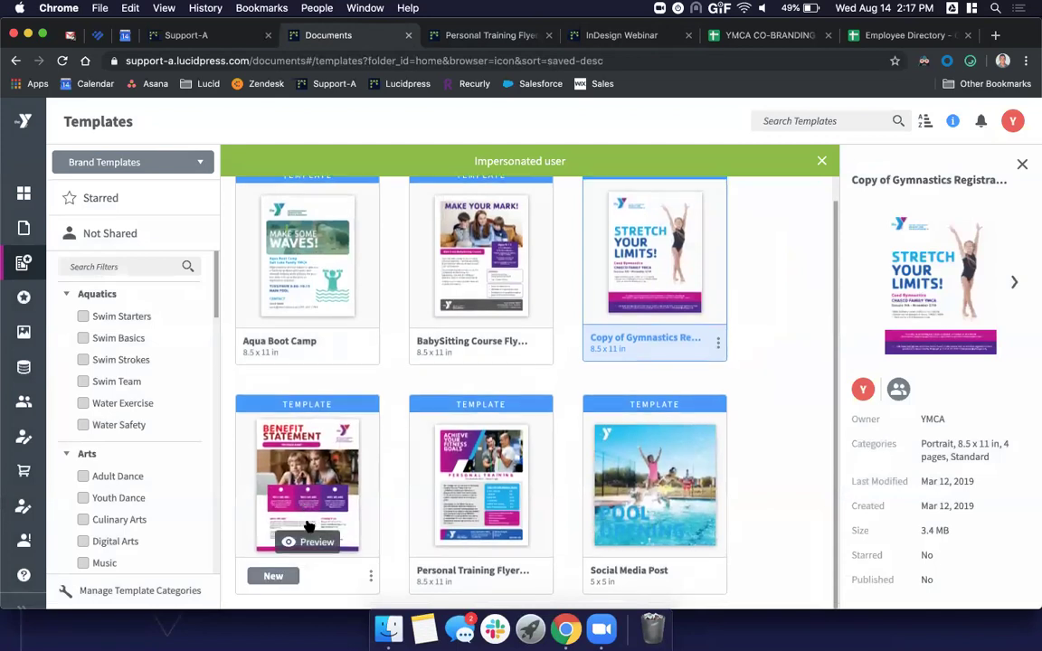
Step: Try to apply the first Employee Directory row directly to the Personal Training flyer, just above its footer
{"action": "left_click", "coordinate": [494, 36]}
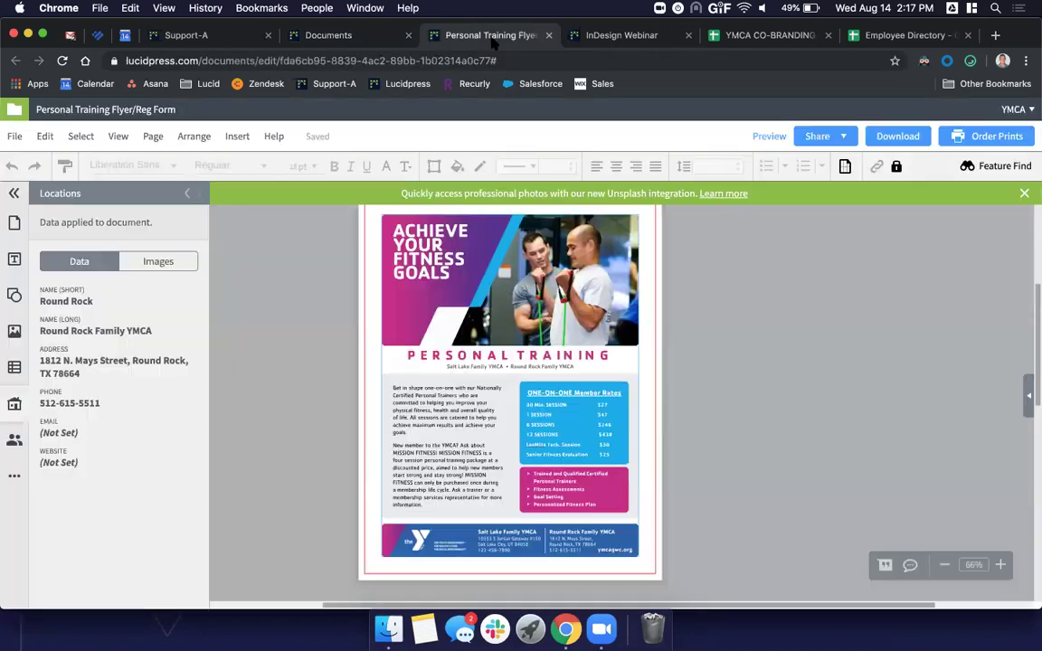
{"action": "scroll", "coordinate": [475, 565], "scroll_direction": "up", "scroll_amount": 5}
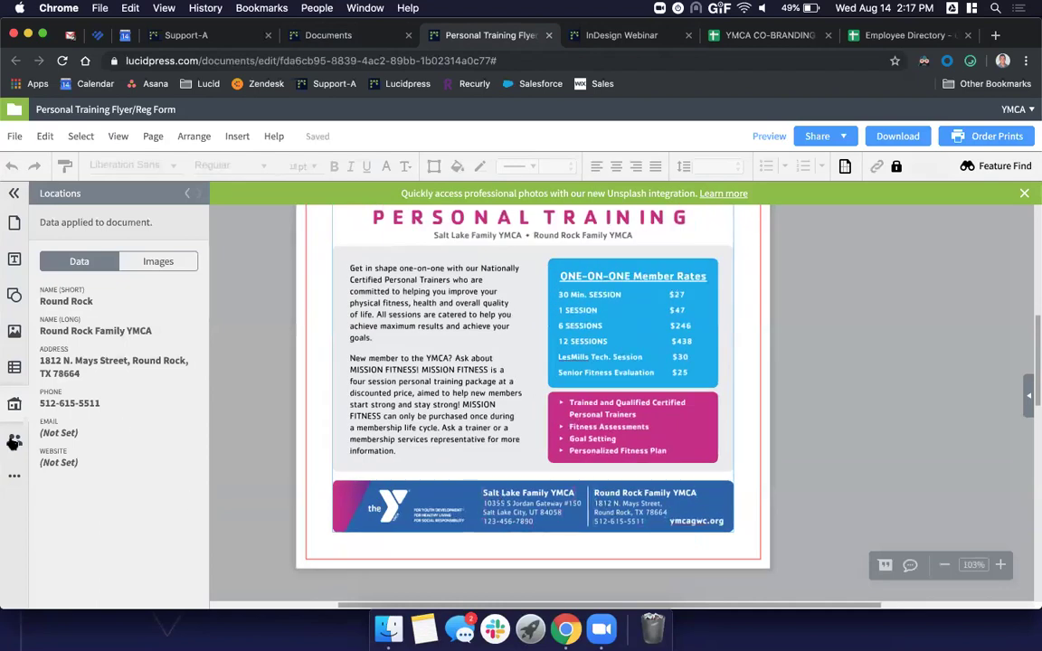
{"action": "left_click", "coordinate": [187, 193]}
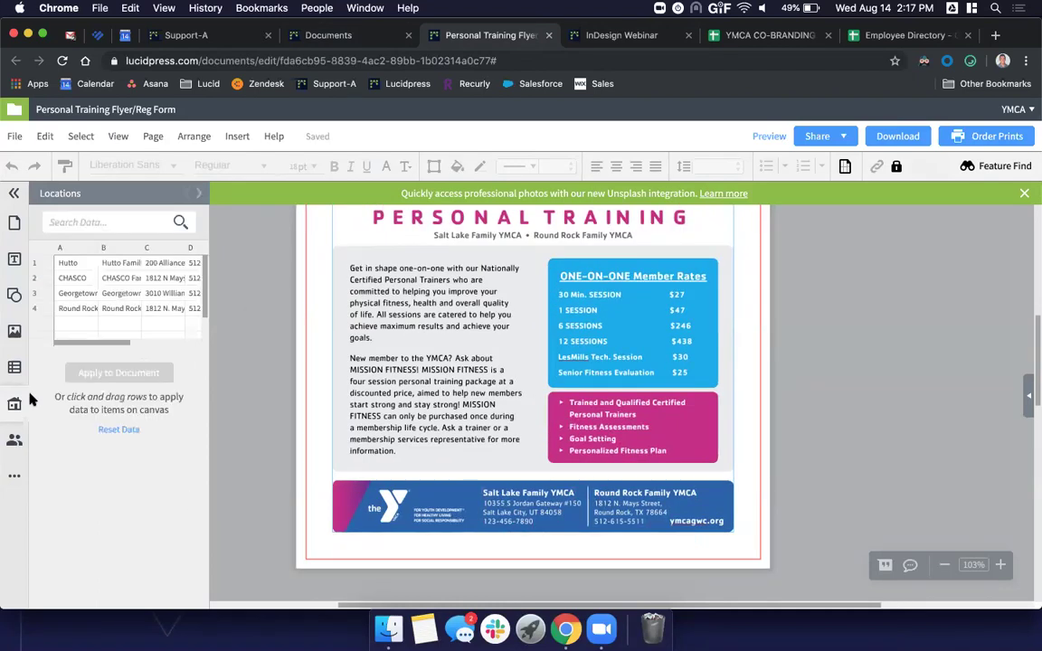
{"action": "left_click", "coordinate": [17, 441]}
{"action": "left_click", "coordinate": [77, 264]}
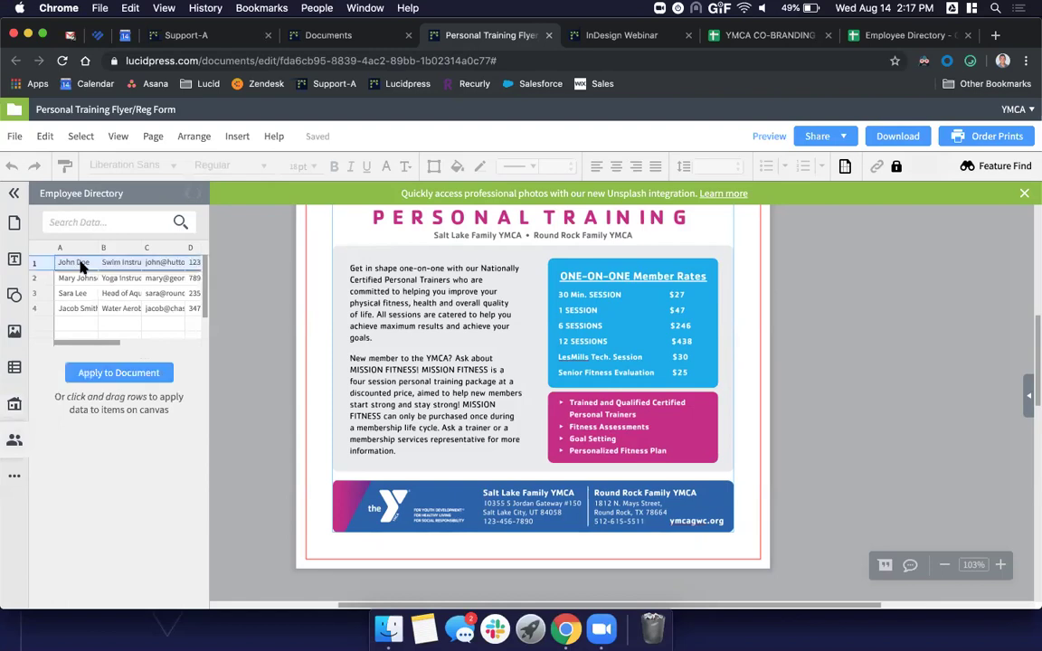
{"action": "left_click_drag", "start_coordinate": [77, 271], "coordinate": [556, 470]}
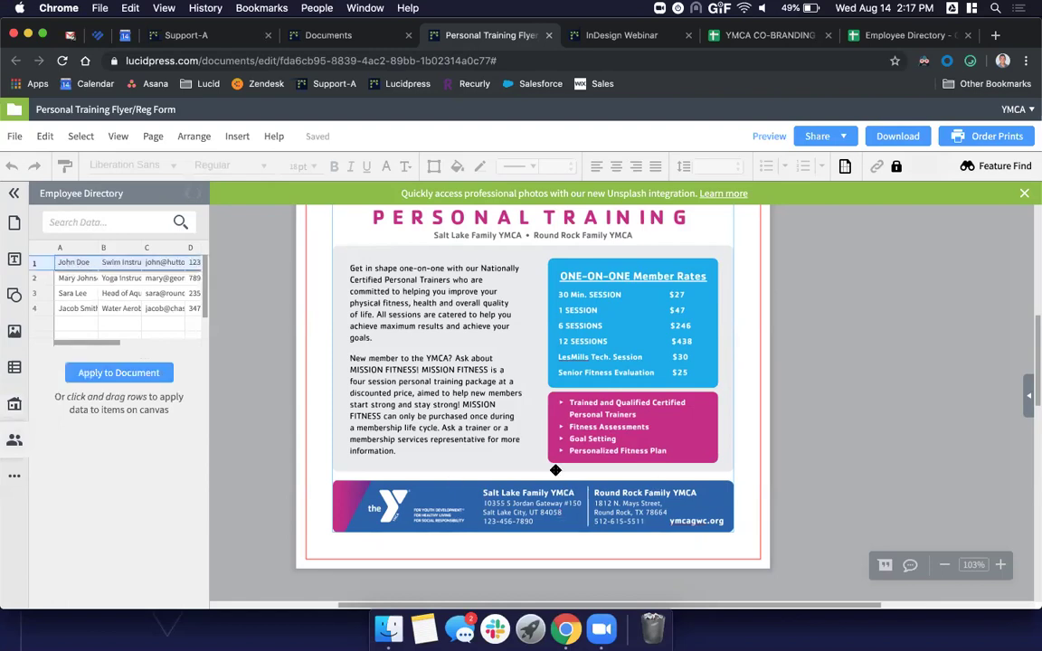
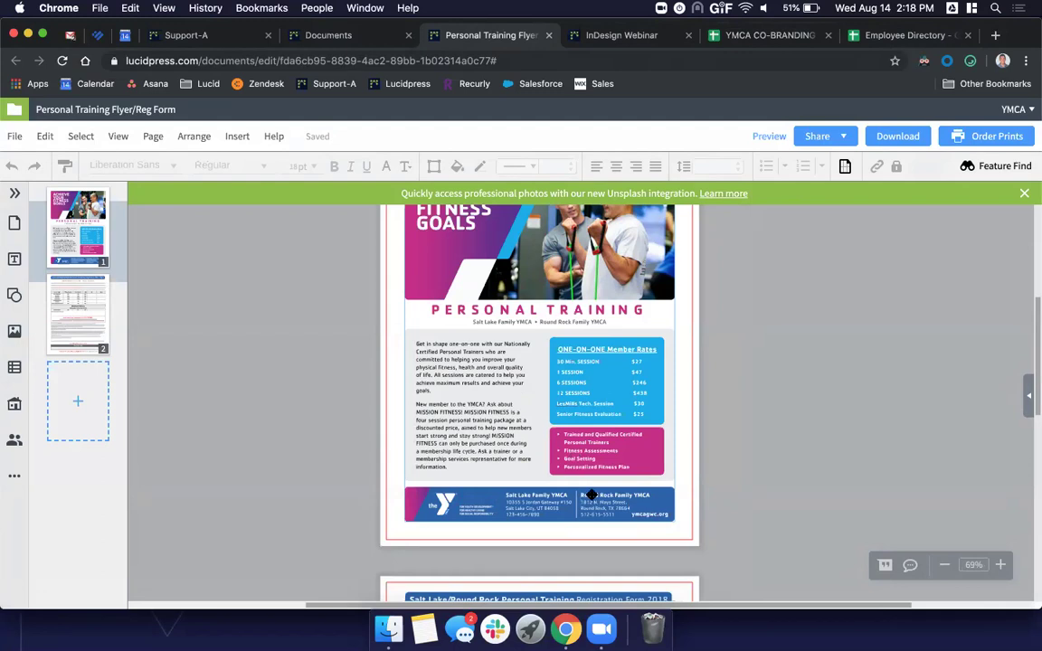
Step: Try to update the Locations and Employee Directory datasets in the template library's data manager
{"action": "left_click", "coordinate": [343, 42]}
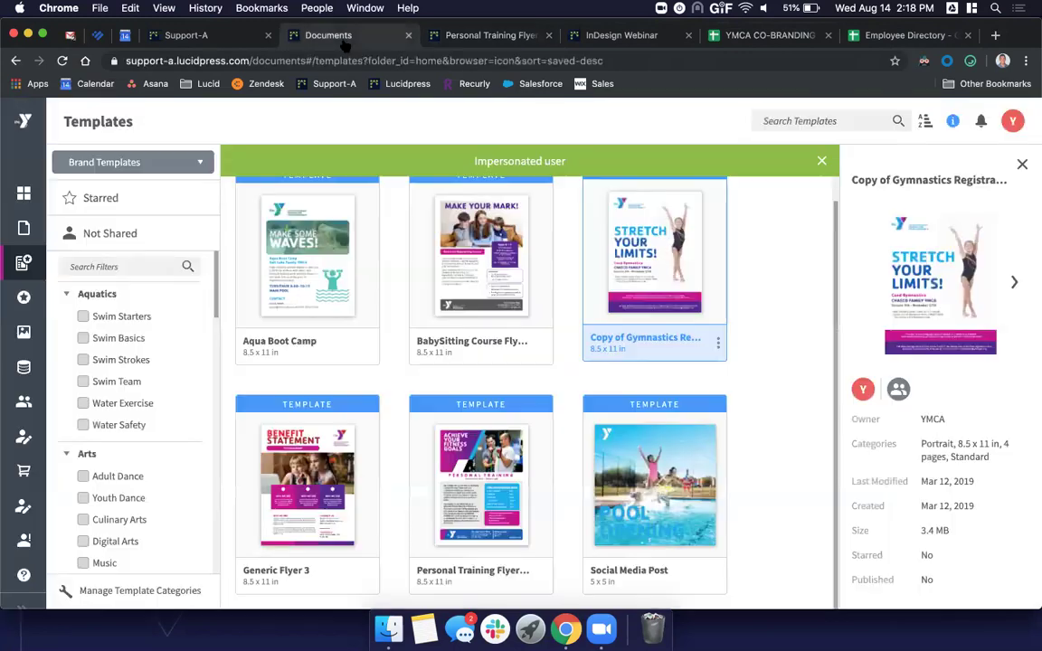
{"action": "left_click", "coordinate": [23, 367]}
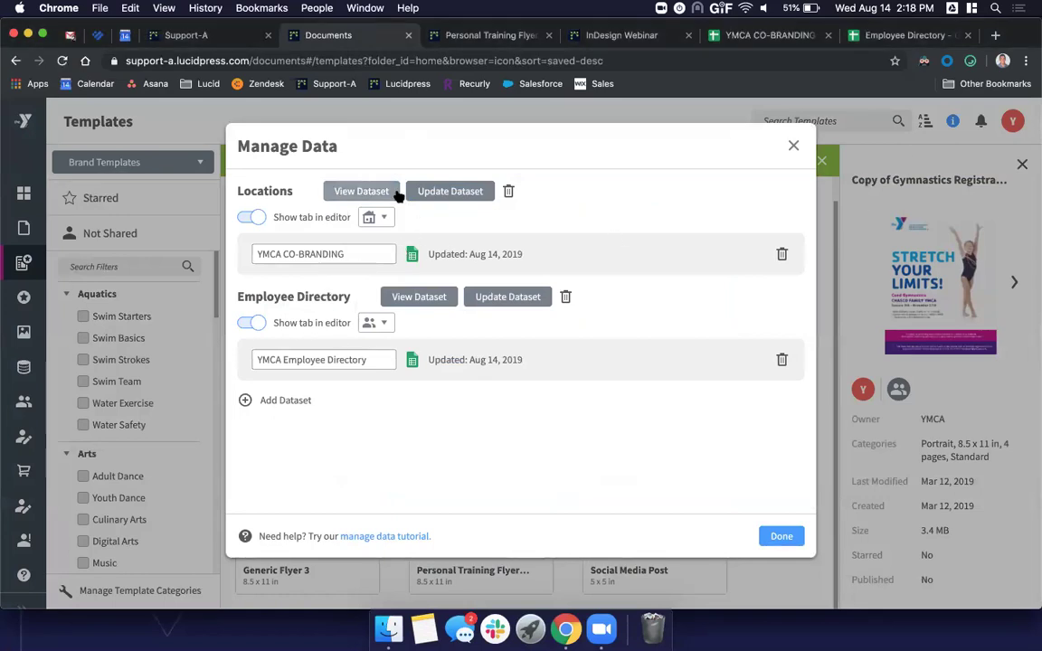
{"action": "left_click", "coordinate": [462, 193]}
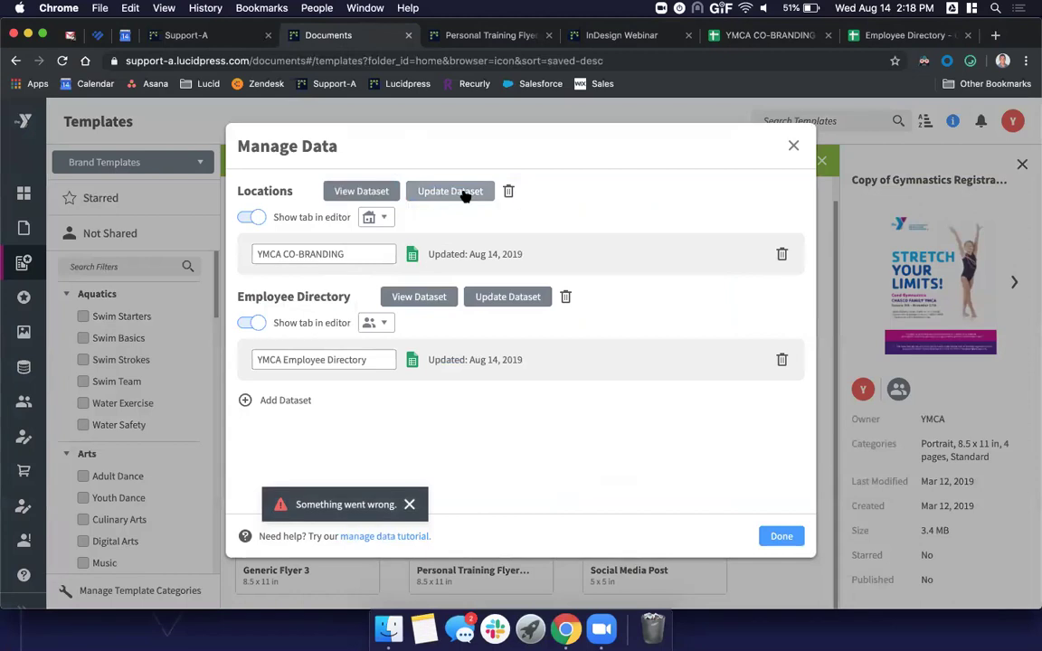
{"action": "left_click", "coordinate": [489, 299]}
{"action": "left_click", "coordinate": [465, 191]}
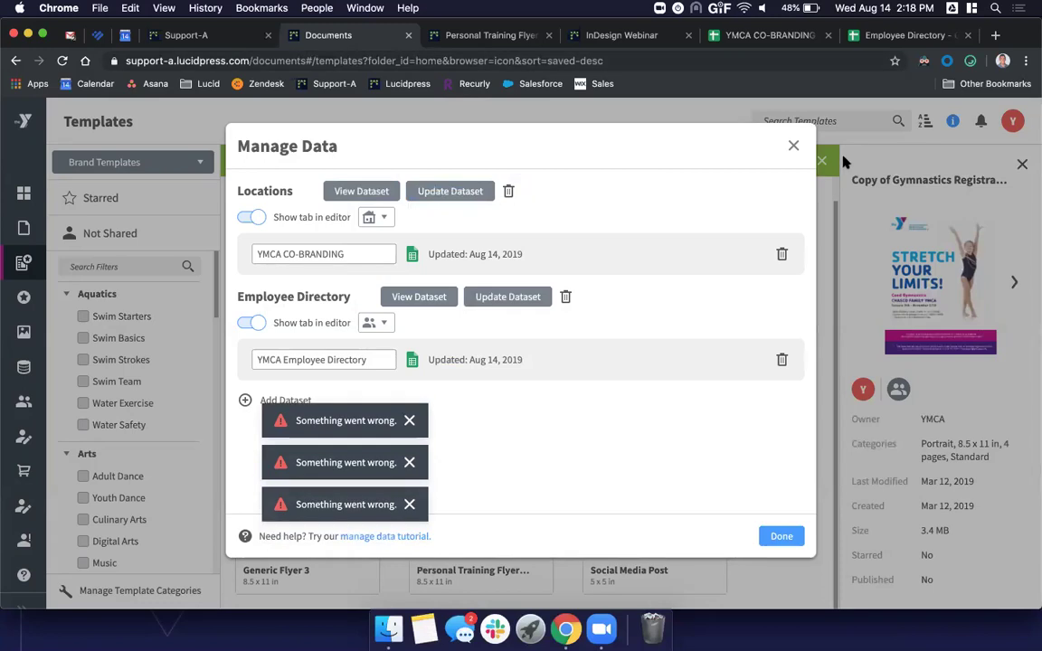
{"action": "left_click", "coordinate": [793, 145]}
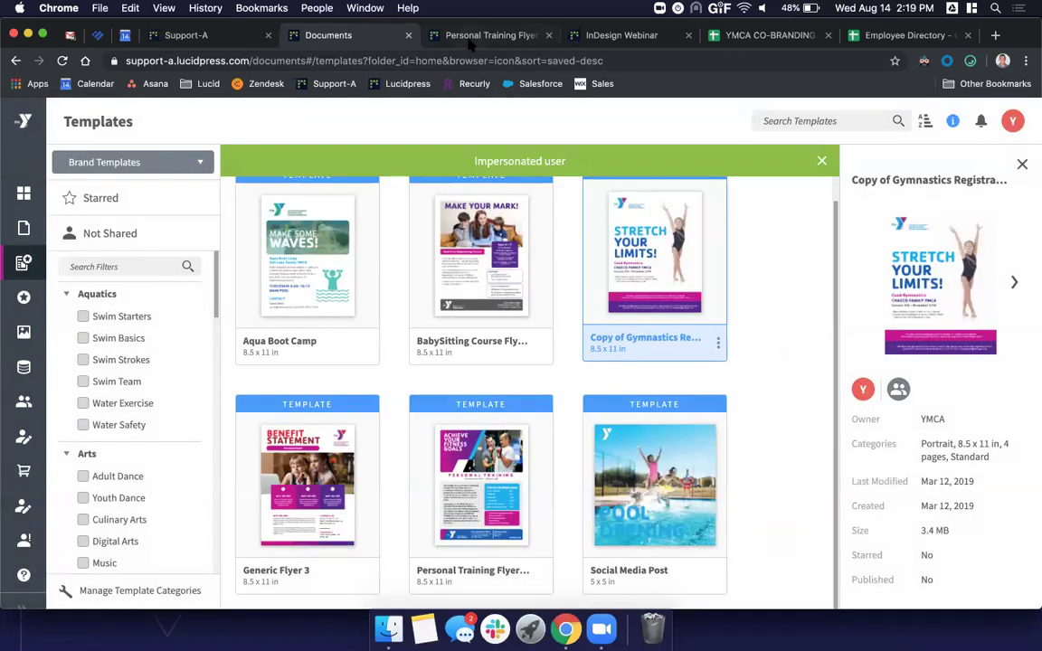
Step: Return to the Personal Training flyer and convert the smart fields in the footer's Round Rock Family YMCA block to plain text
{"action": "key", "text": "ctrl+Tab"}
{"action": "key", "text": "super+r"}
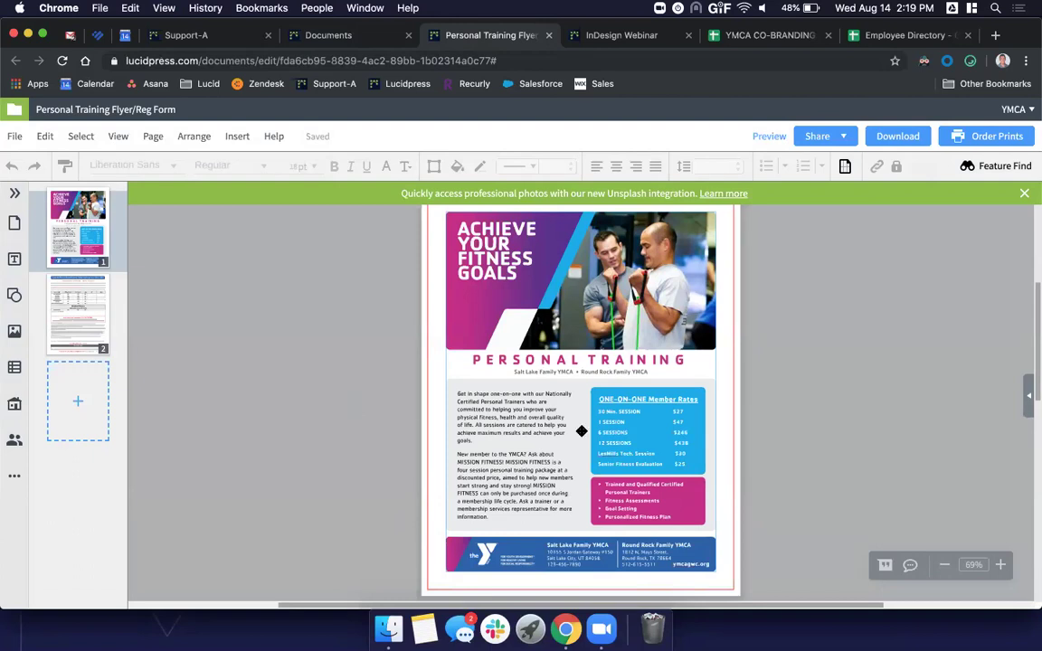
{"action": "scroll", "coordinate": [582, 430], "scroll_direction": "right", "scroll_amount": 3}
{"action": "scroll", "coordinate": [582, 431], "scroll_direction": "down", "scroll_amount": 1}
{"action": "scroll", "coordinate": [582, 431], "scroll_direction": "down", "scroll_amount": 3}
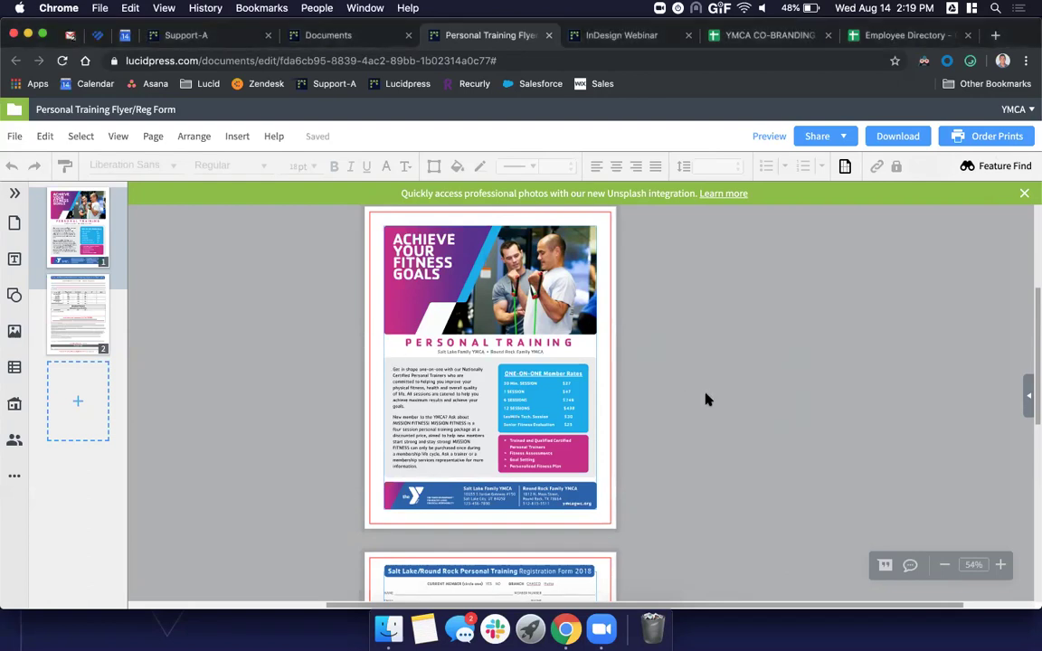
{"action": "scroll", "coordinate": [440, 422], "scroll_direction": "up", "scroll_amount": 5}
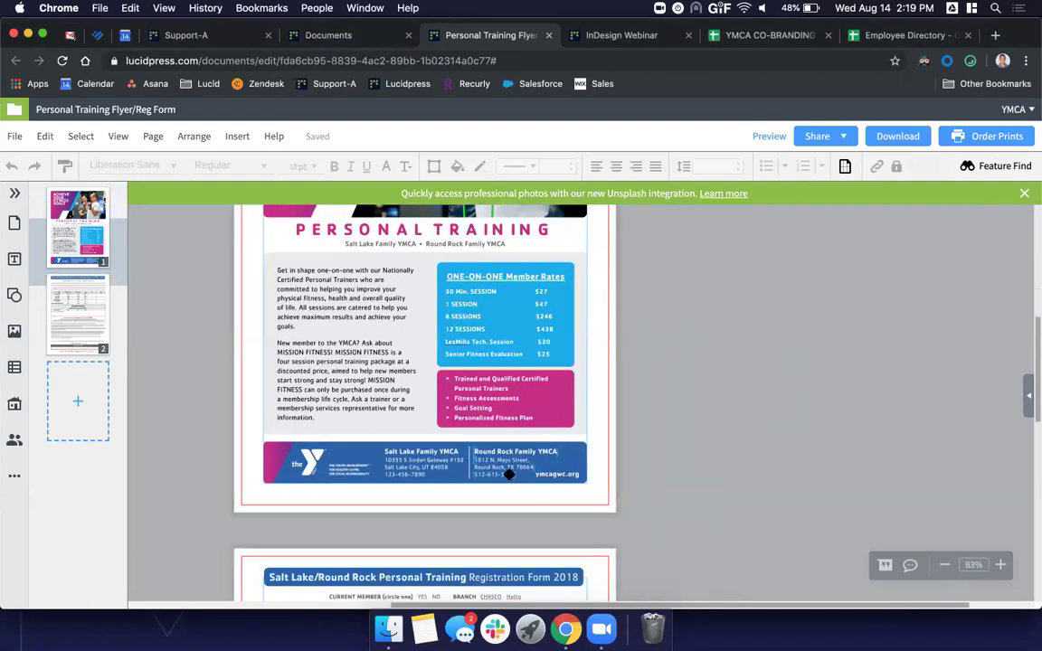
{"action": "scroll", "coordinate": [503, 471], "scroll_direction": "up", "scroll_amount": 5}
{"action": "left_click", "coordinate": [499, 470]}
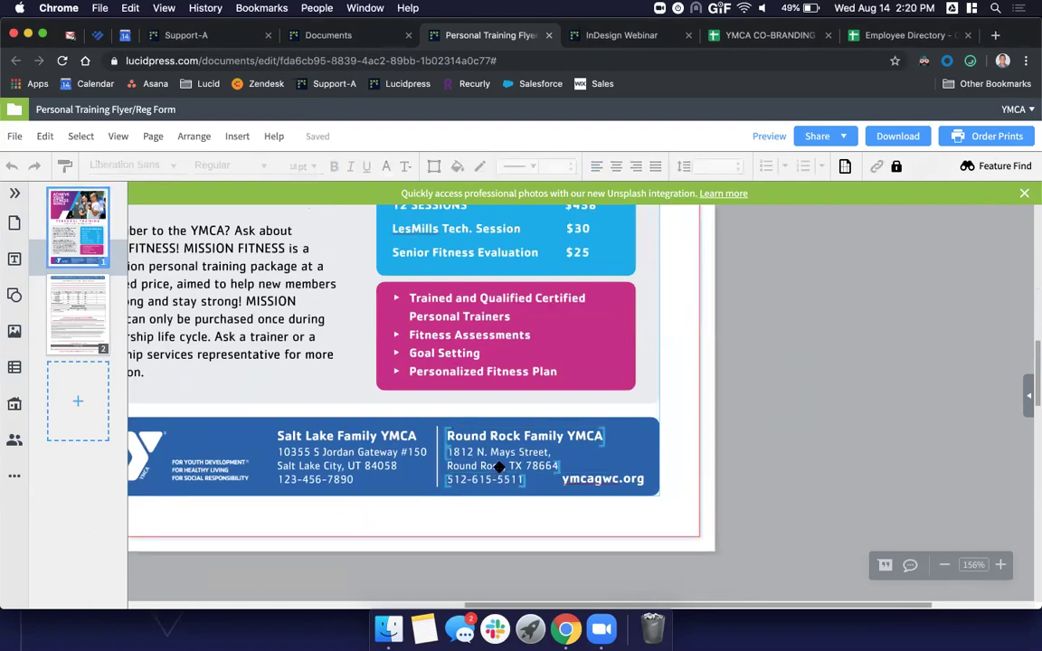
{"action": "right_click", "coordinate": [518, 439]}
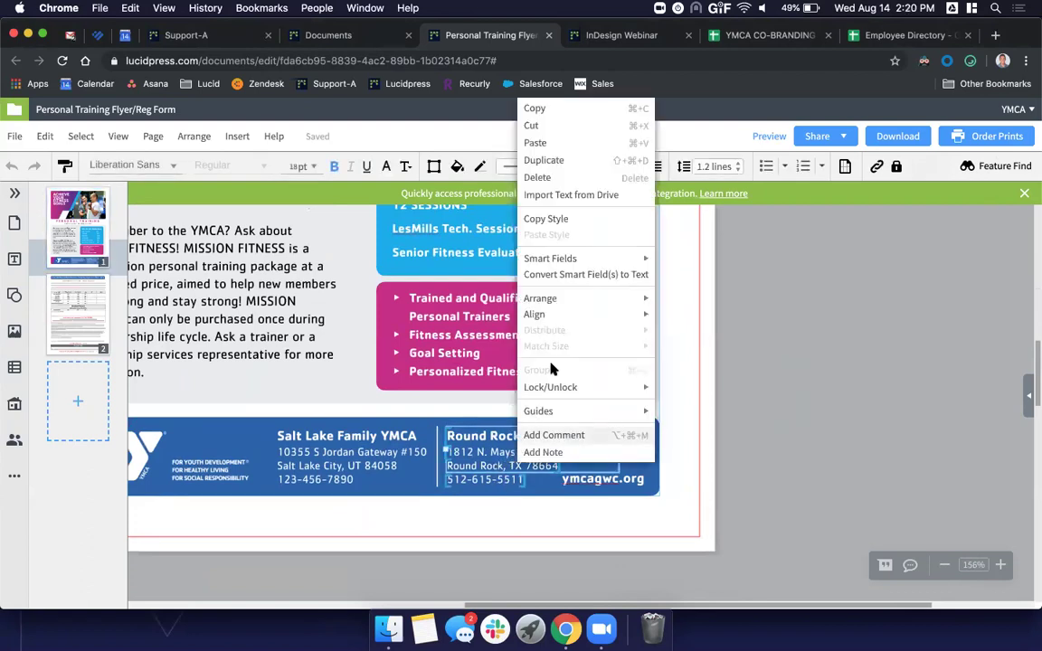
{"action": "left_click", "coordinate": [586, 275]}
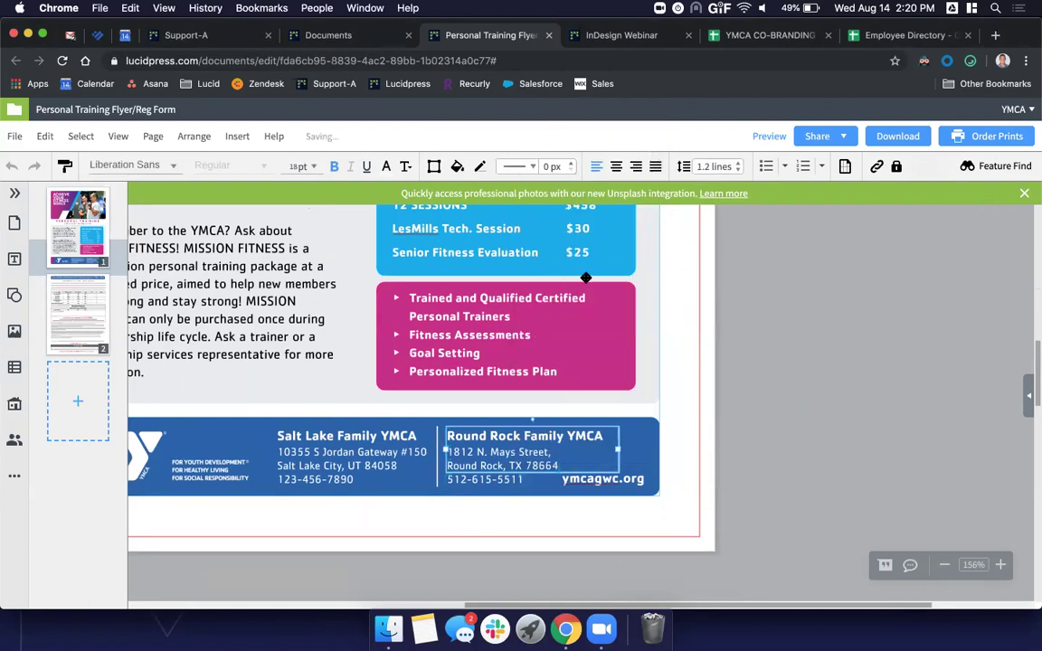
{"action": "left_click", "coordinate": [463, 531]}
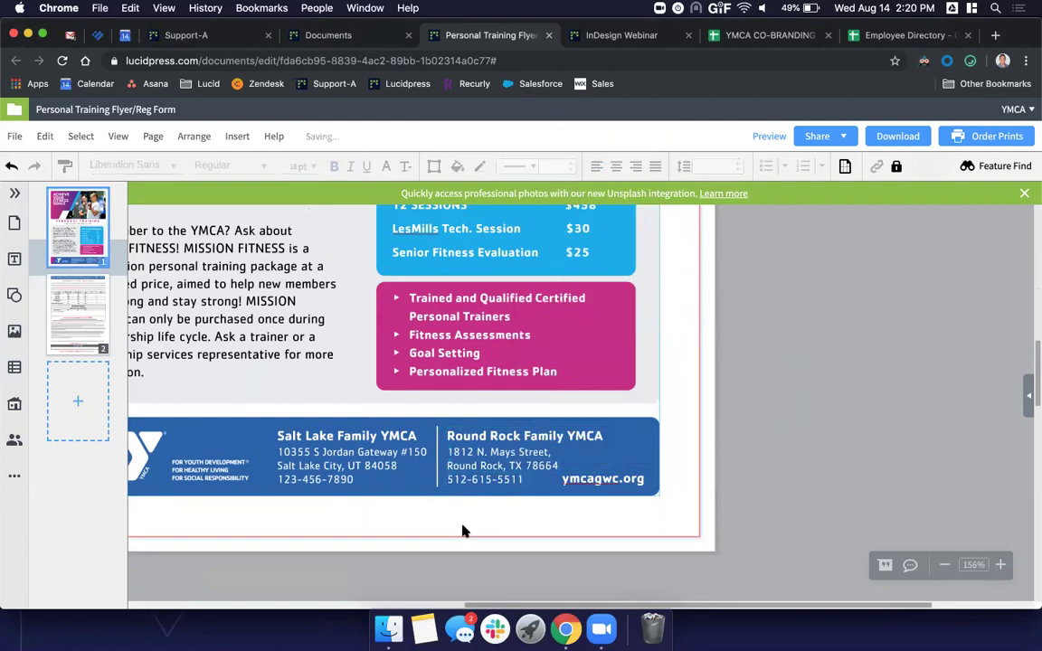
Step: Convert the smart fields in the footer's Salt Lake Family YMCA block to plain text
{"action": "left_click", "coordinate": [302, 451]}
{"action": "right_click", "coordinate": [337, 459]}
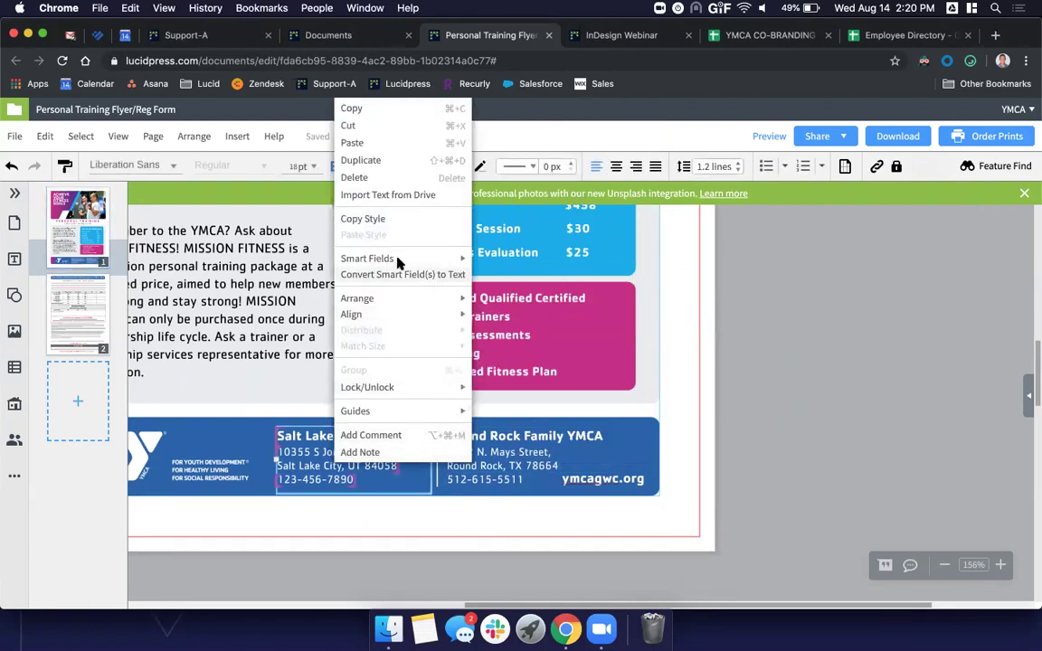
{"action": "left_click", "coordinate": [344, 274]}
{"action": "left_click", "coordinate": [394, 536]}
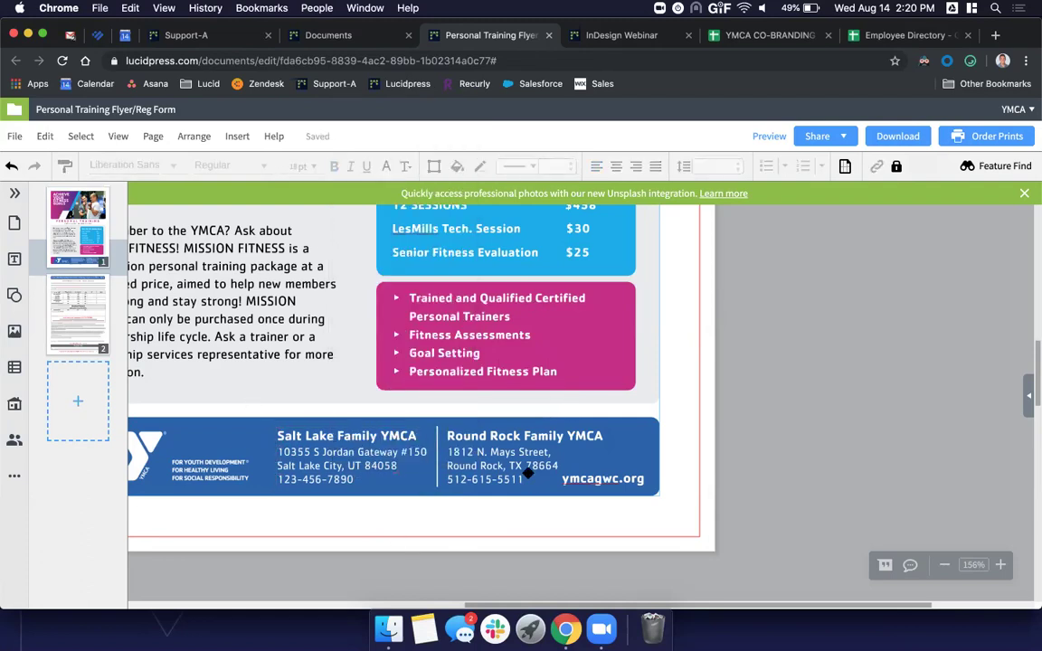
Step: Insert the Locations dataset's Name (long) smart field on the name line of the footer's Round Rock text box
{"action": "left_click", "coordinate": [501, 455]}
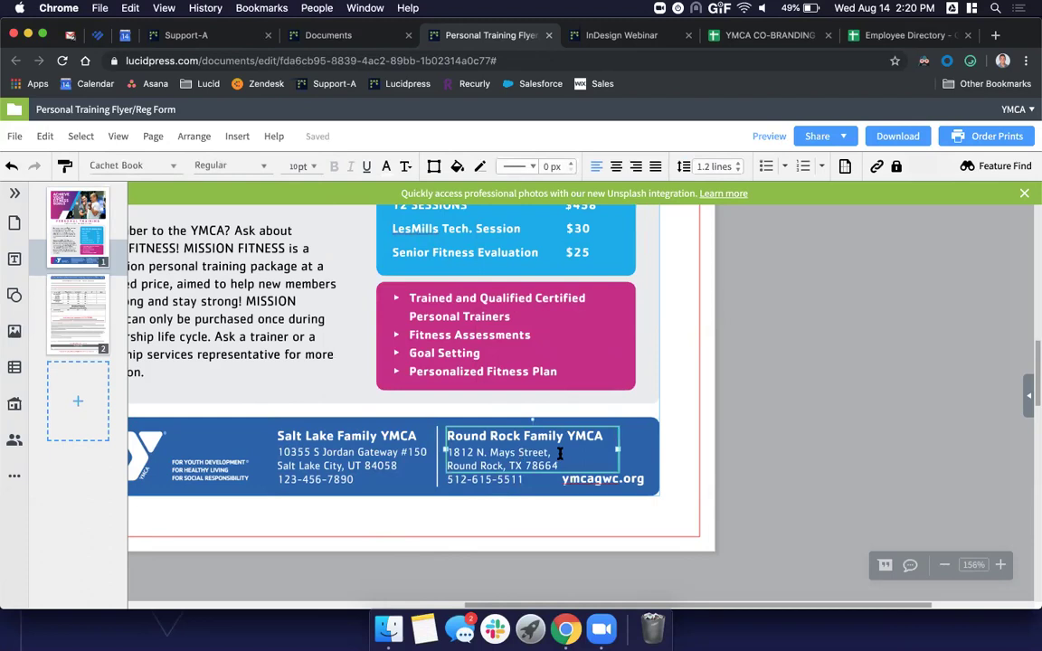
{"action": "left_click", "coordinate": [607, 437]}
{"action": "left_click", "coordinate": [235, 136]}
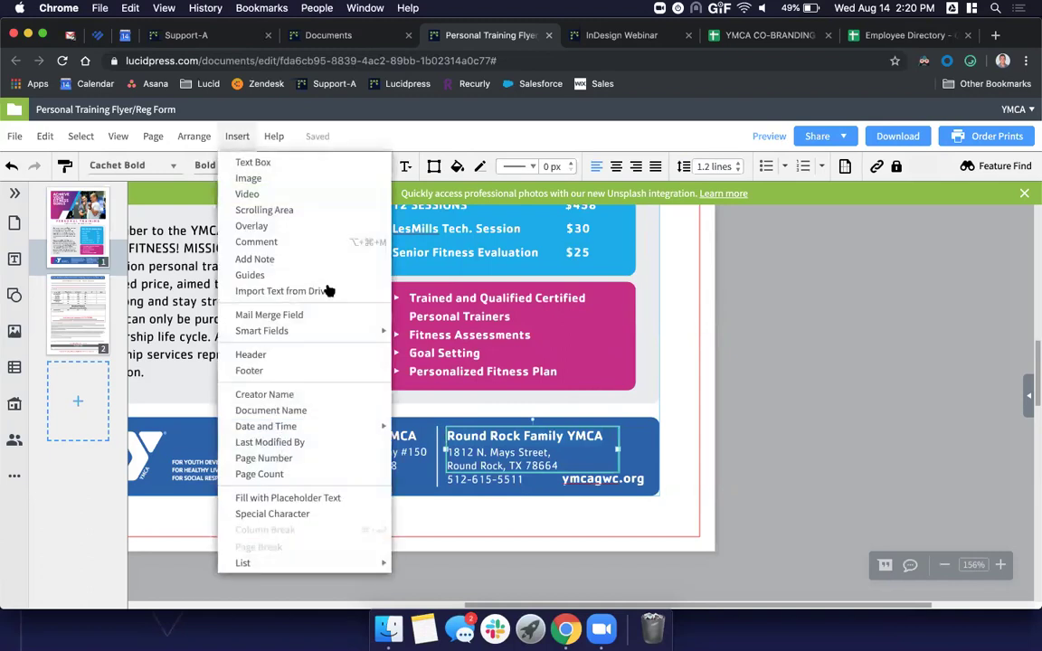
{"action": "mouse_move", "coordinate": [339, 335]}
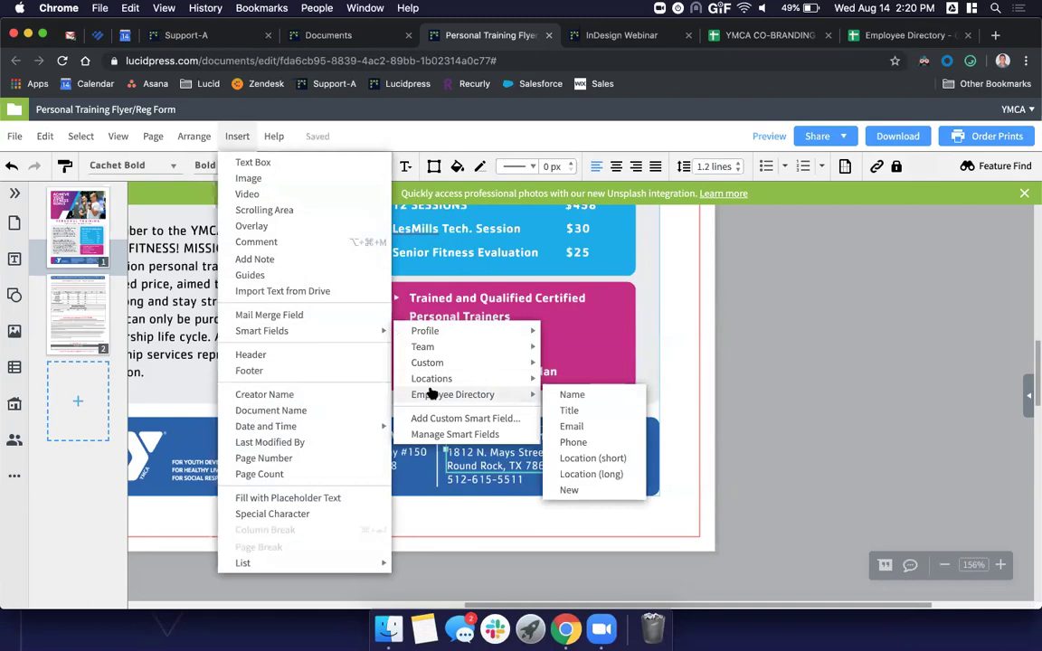
{"action": "mouse_move", "coordinate": [431, 399]}
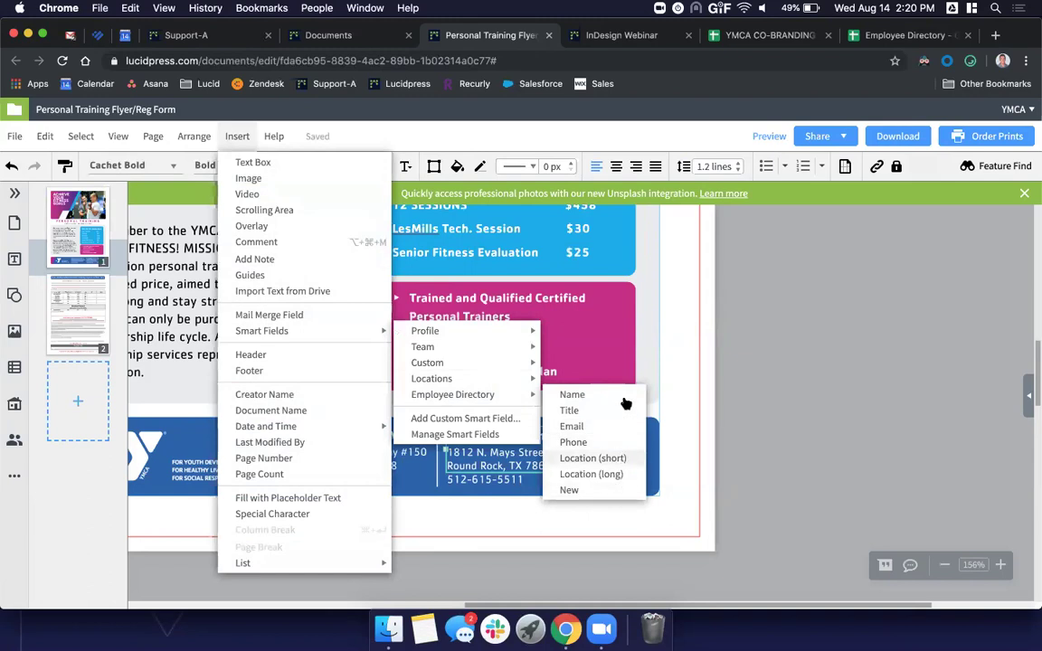
{"action": "mouse_move", "coordinate": [501, 379]}
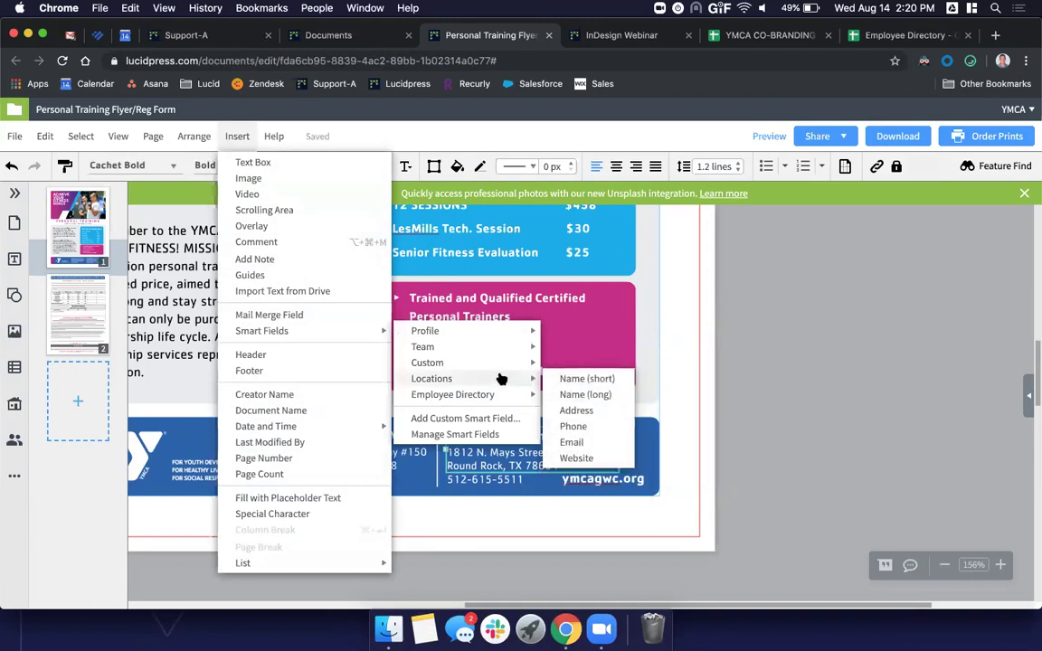
{"action": "left_click", "coordinate": [604, 400]}
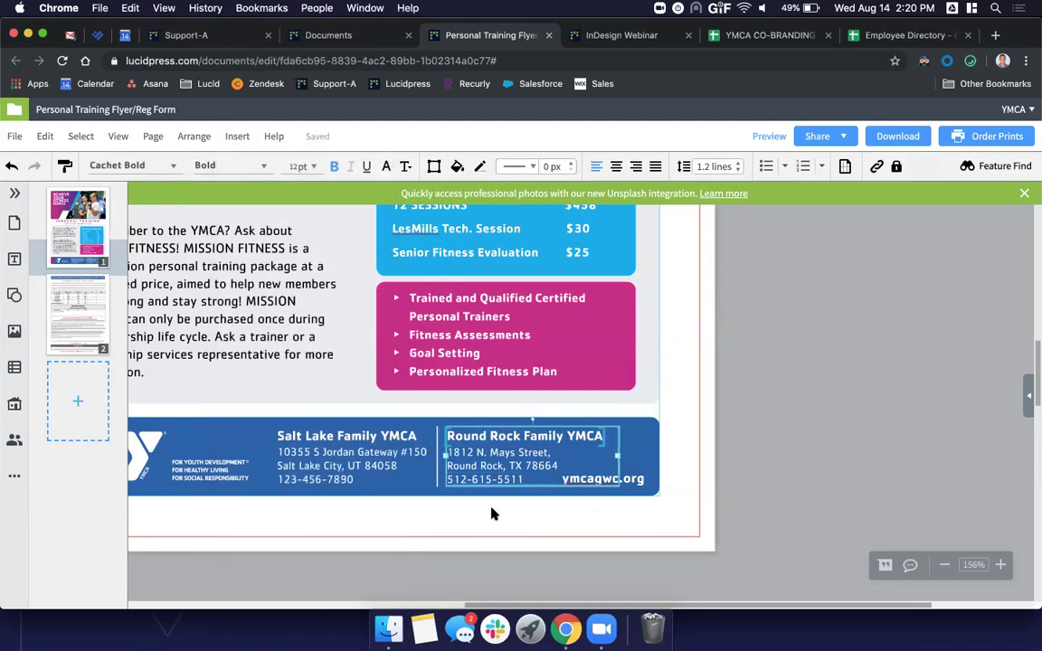
{"action": "left_click", "coordinate": [493, 513]}
{"action": "scroll", "coordinate": [493, 514], "scroll_direction": "down", "scroll_amount": 5}
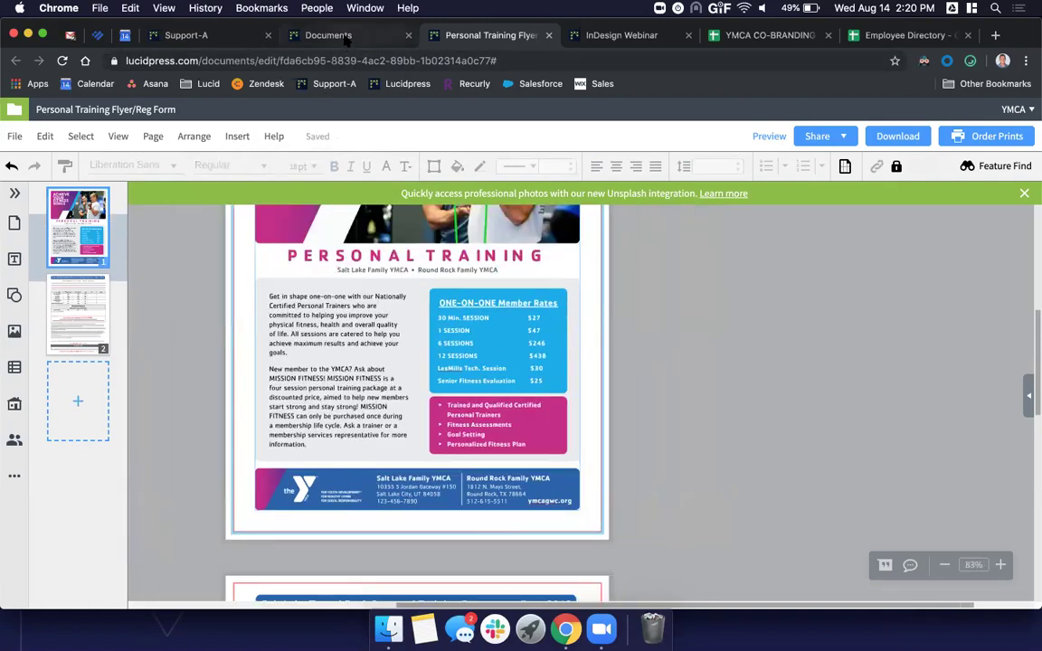
Step: Return to the template library and add a dataset named Product Spec Sheet in the data manager
{"action": "left_click", "coordinate": [317, 36]}
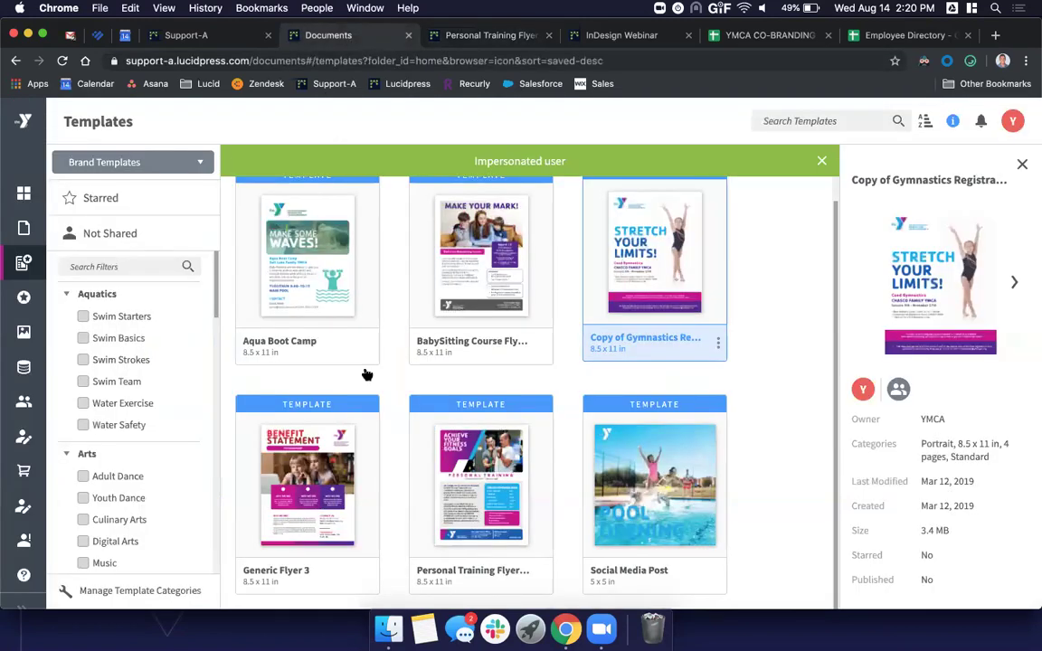
{"action": "left_click", "coordinate": [24, 367]}
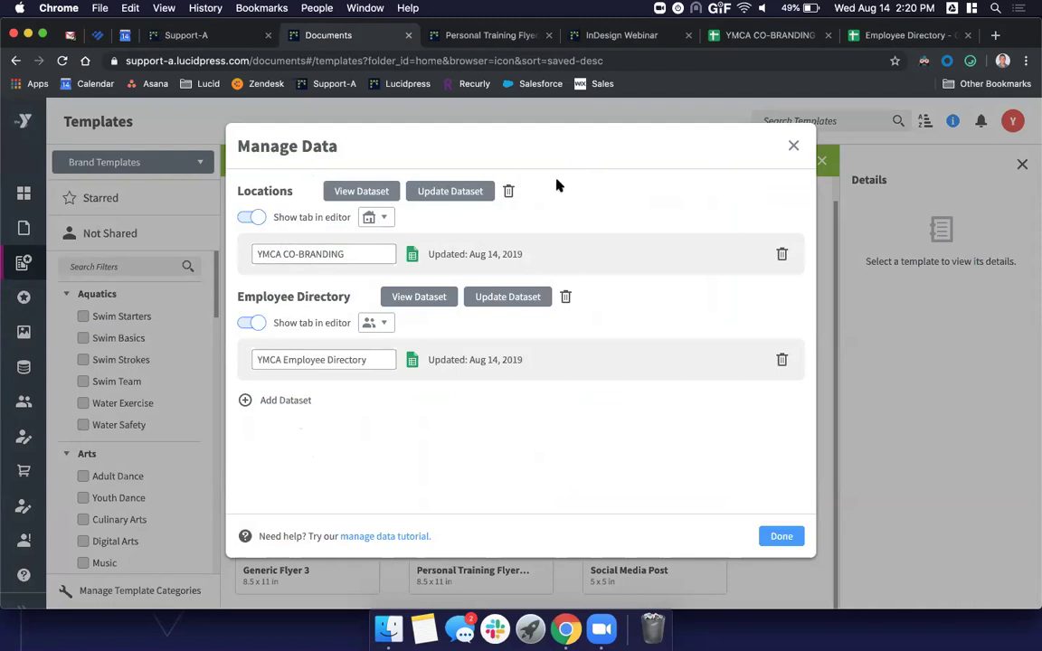
{"action": "left_click", "coordinate": [270, 403]}
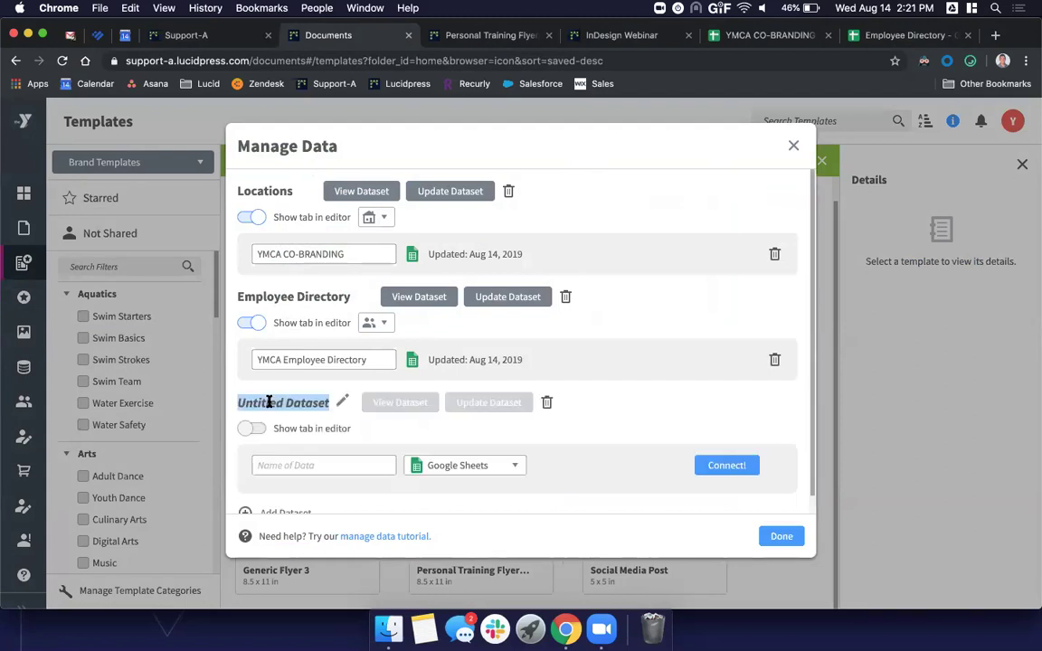
{"action": "type", "text": "Pr"}
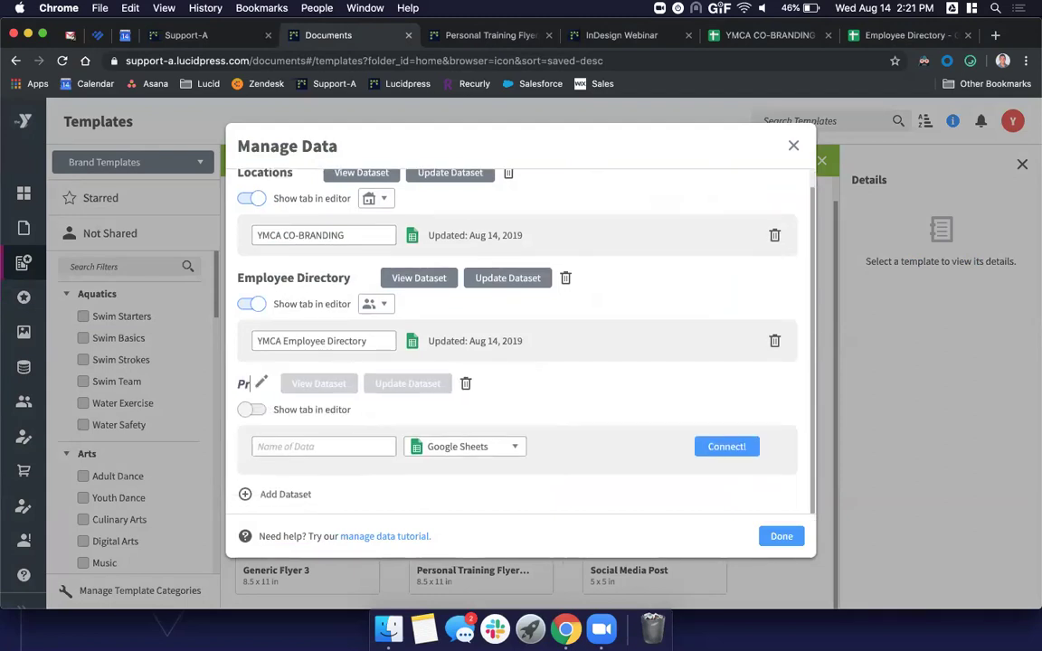
{"action": "type", "text": "oduct Spec Sheet"}
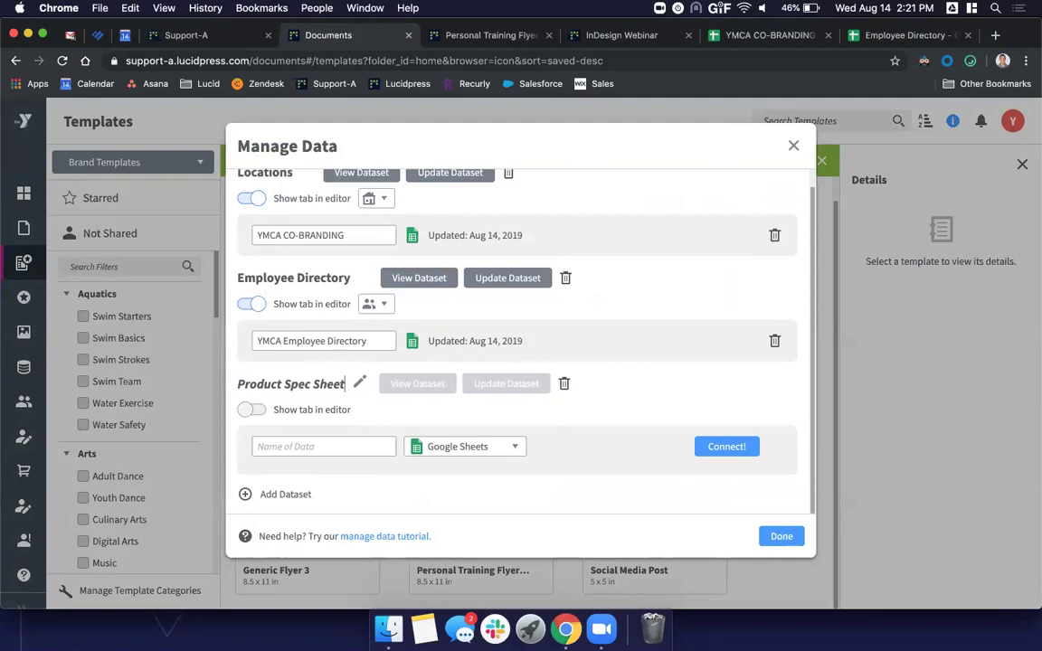
{"action": "left_click", "coordinate": [621, 409]}
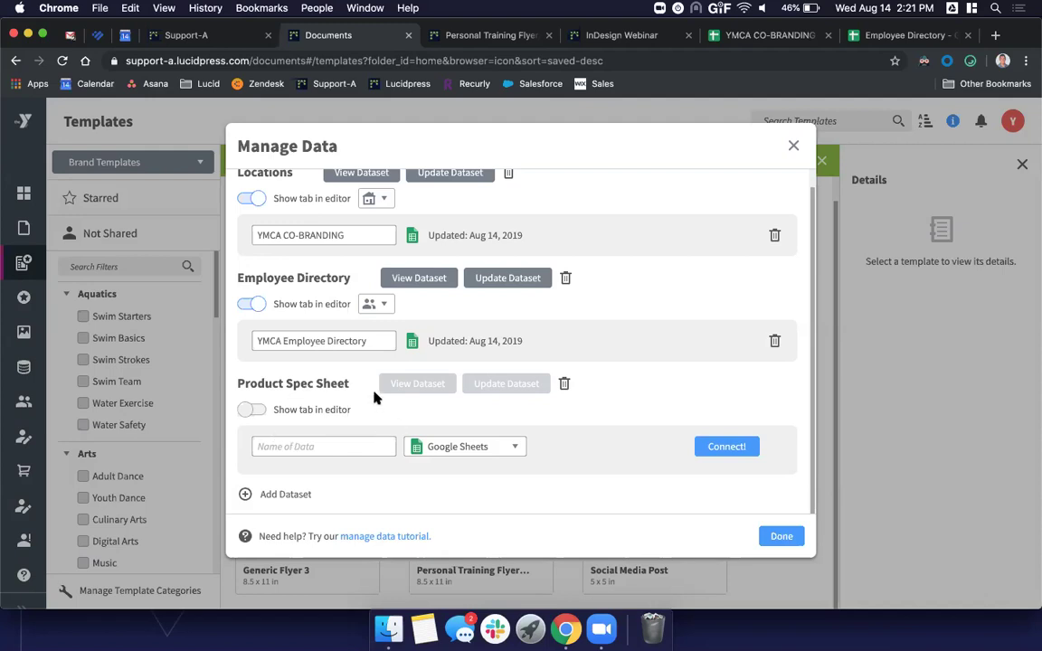
Step: Examine the Product Spec Sheet's connection and editor tab options and the Employee Directory's tab icon choices, and close the data manager
{"action": "left_click", "coordinate": [302, 447]}
{"action": "left_click", "coordinate": [715, 447]}
{"action": "mouse_move", "coordinate": [250, 411]}
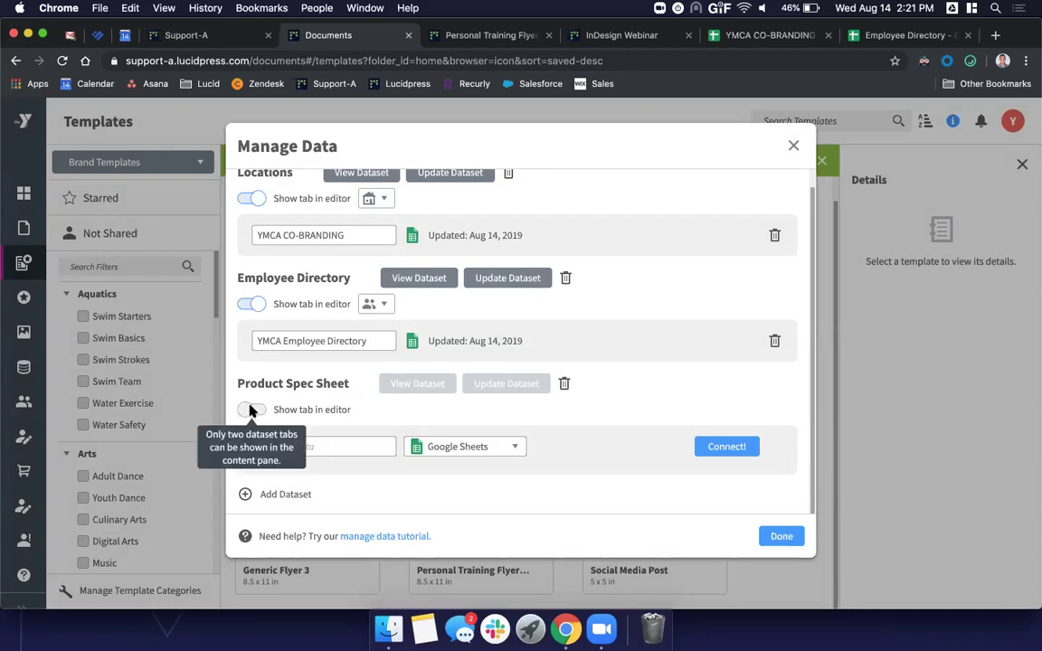
{"action": "left_click", "coordinate": [383, 307]}
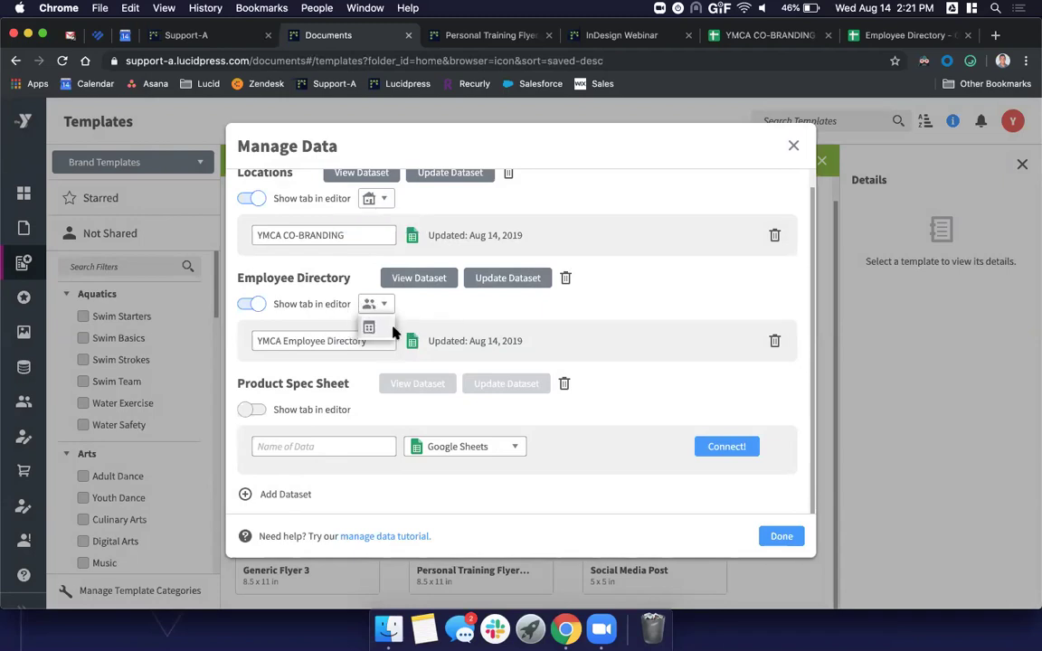
{"action": "left_click", "coordinate": [464, 310]}
{"action": "scroll", "coordinate": [463, 310], "scroll_direction": "up", "scroll_amount": 1}
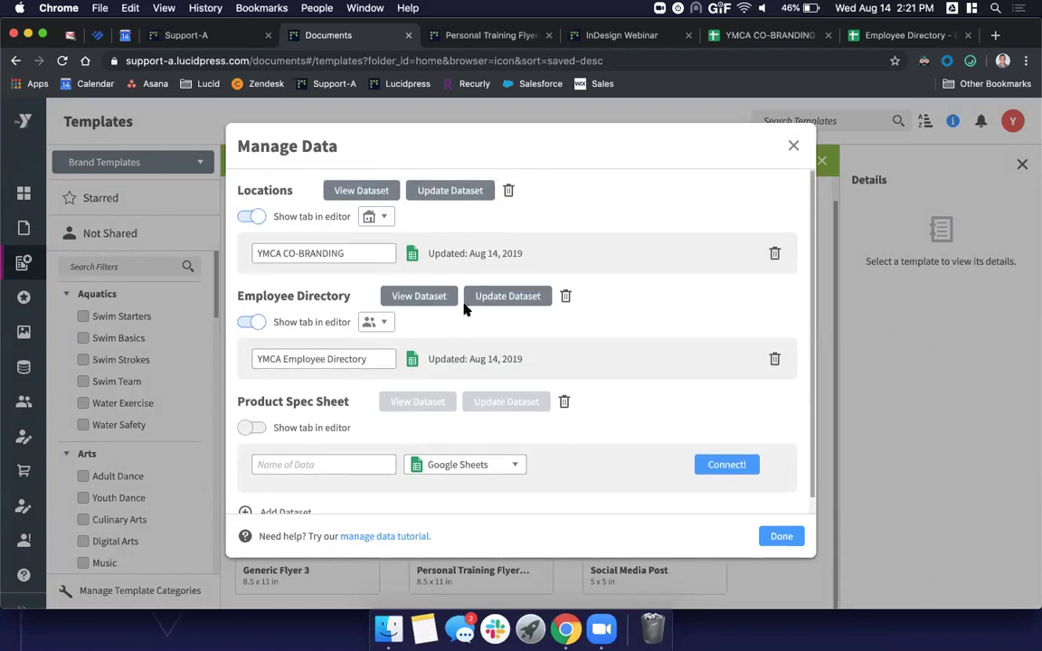
{"action": "left_click", "coordinate": [794, 146]}
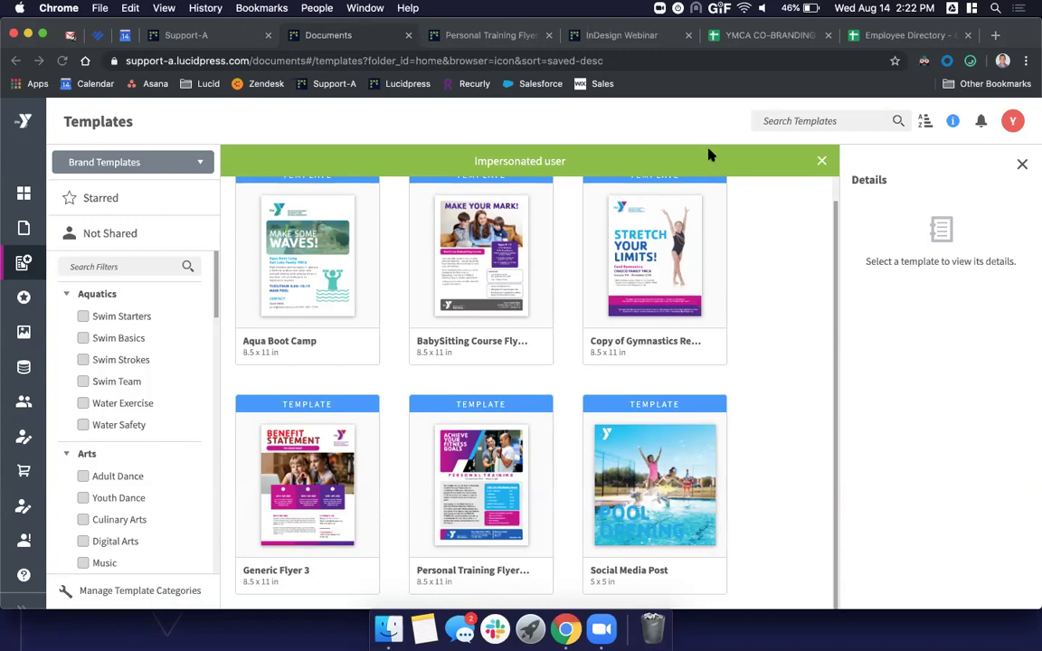
{"action": "left_click", "coordinate": [764, 332]}
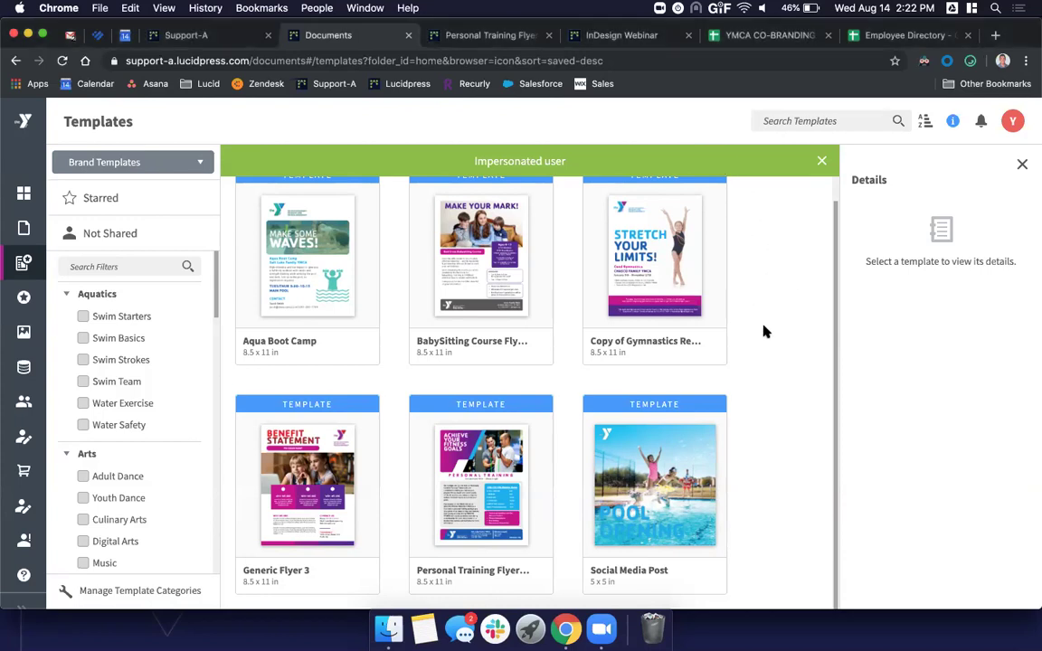
{"action": "mouse_move", "coordinate": [532, 342]}
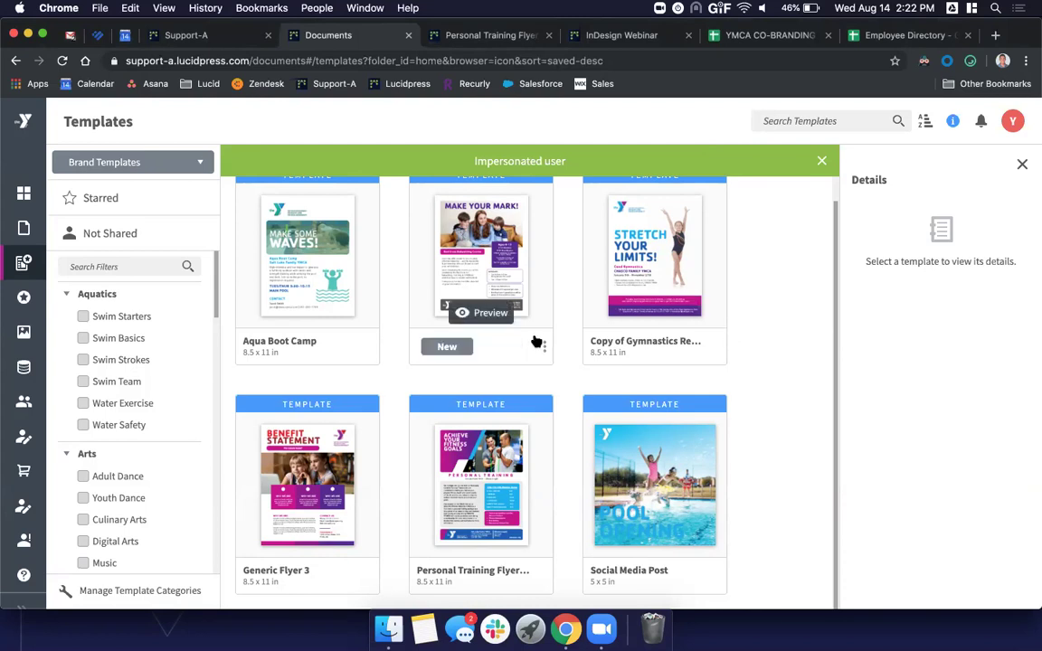
{"action": "left_click", "coordinate": [506, 36]}
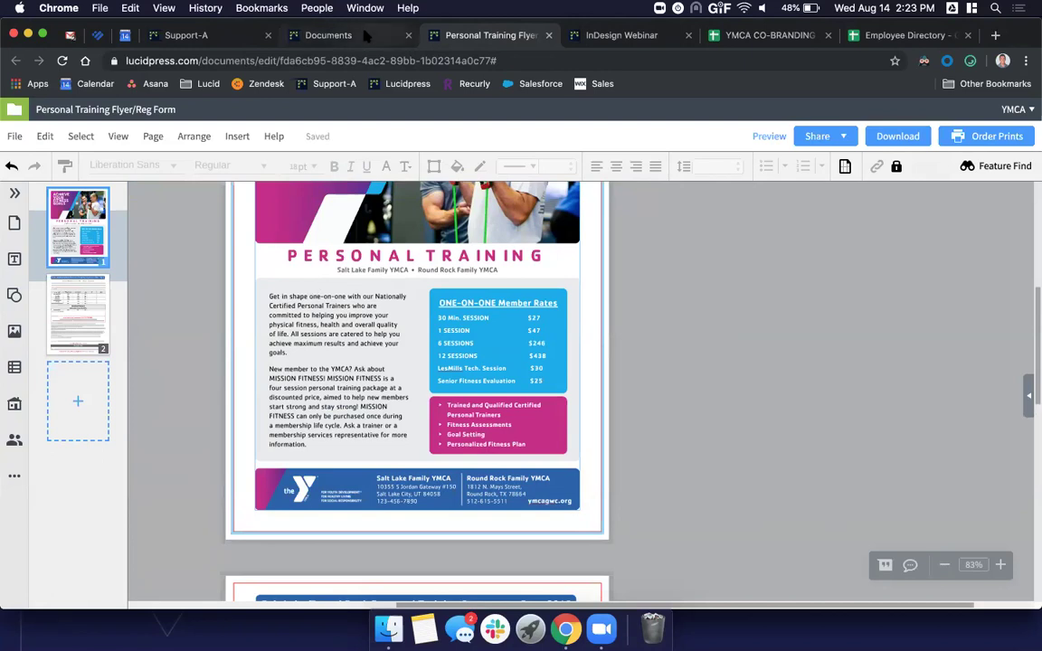
{"action": "left_click", "coordinate": [328, 35]}
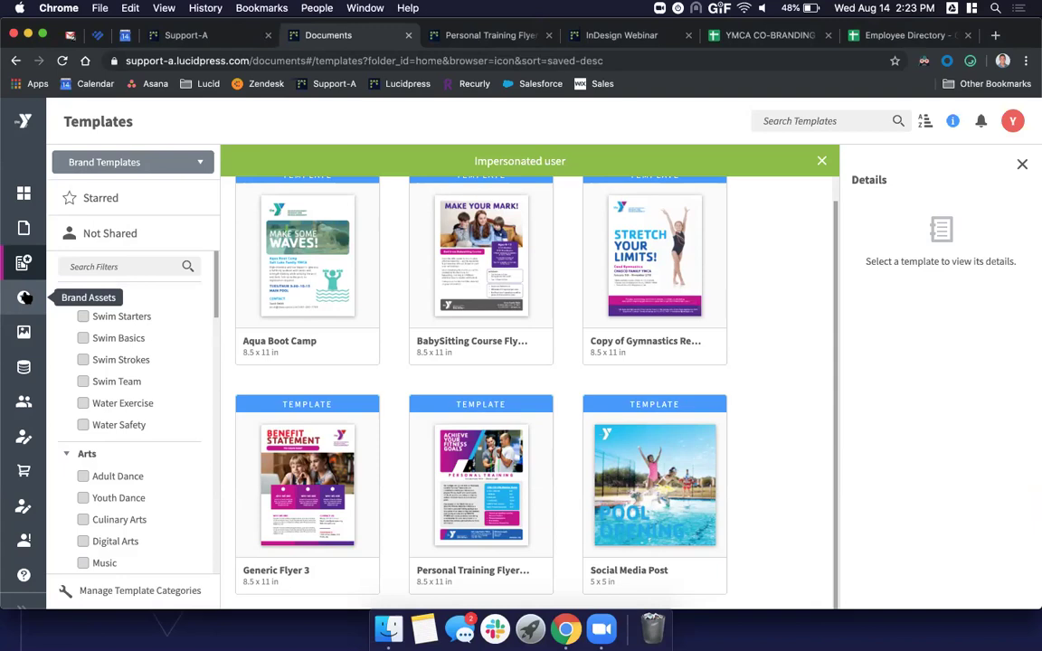
Step: In the brand assets settings, disable standard templates so that users are restricted to team and individual templates
{"action": "left_click", "coordinate": [25, 298]}
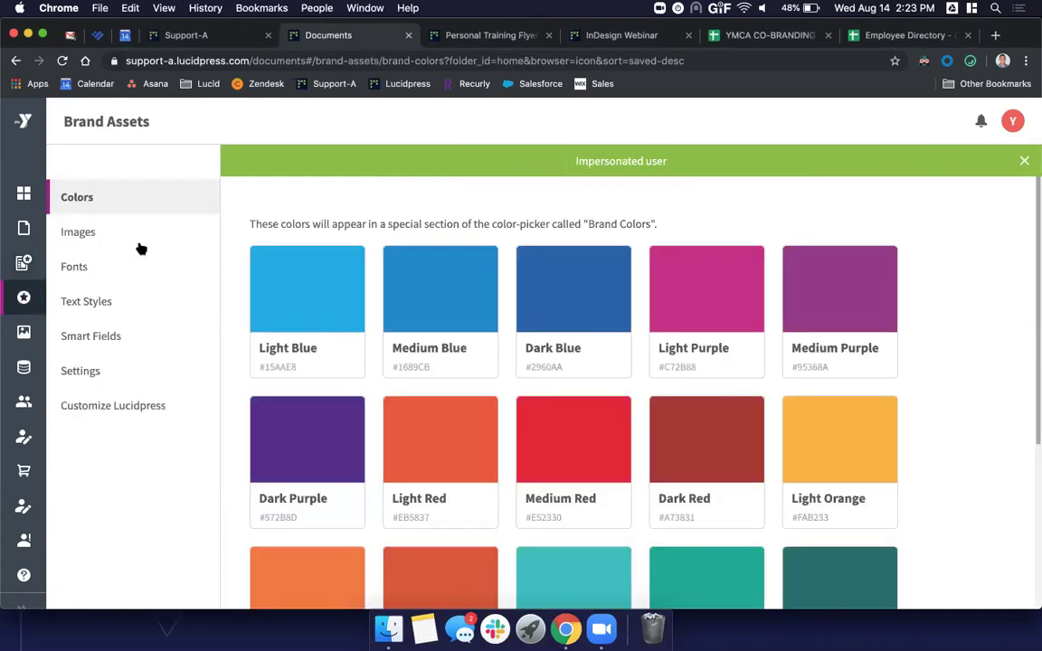
{"action": "left_click", "coordinate": [104, 369]}
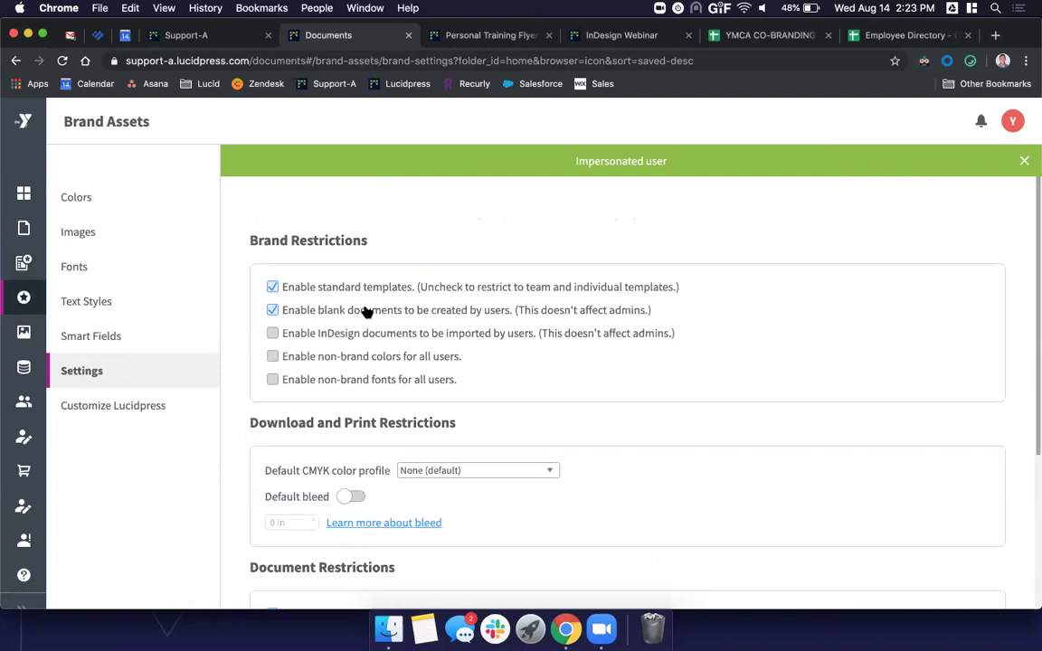
{"action": "scroll", "coordinate": [366, 310], "scroll_direction": "down", "scroll_amount": 2}
{"action": "scroll", "coordinate": [366, 310], "scroll_direction": "up", "scroll_amount": 1}
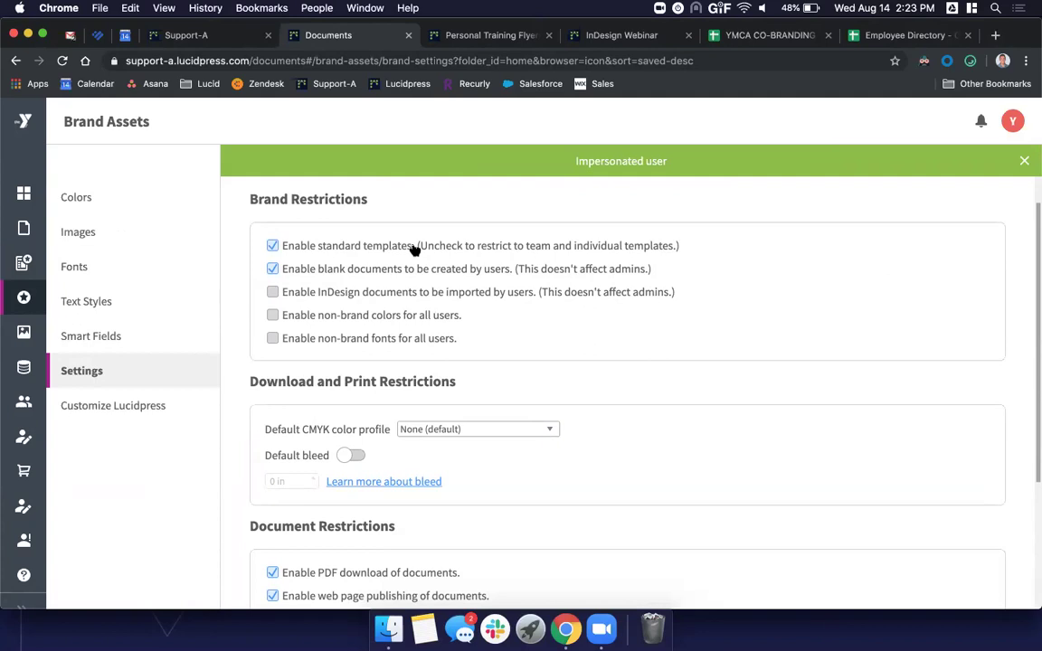
{"action": "left_click", "coordinate": [272, 247]}
{"action": "scroll", "coordinate": [440, 280], "scroll_direction": "down", "scroll_amount": 2}
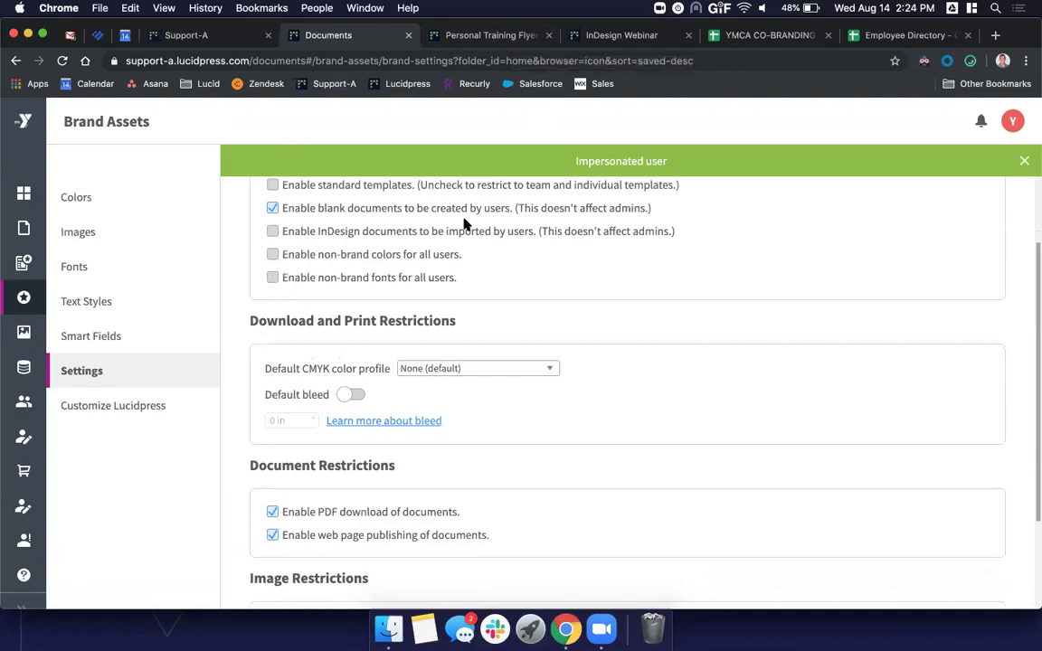
Step: In the Personal Training Flyer, view the brand colors offered for the text of the One-on-One Member Rates box
{"action": "left_click", "coordinate": [480, 37]}
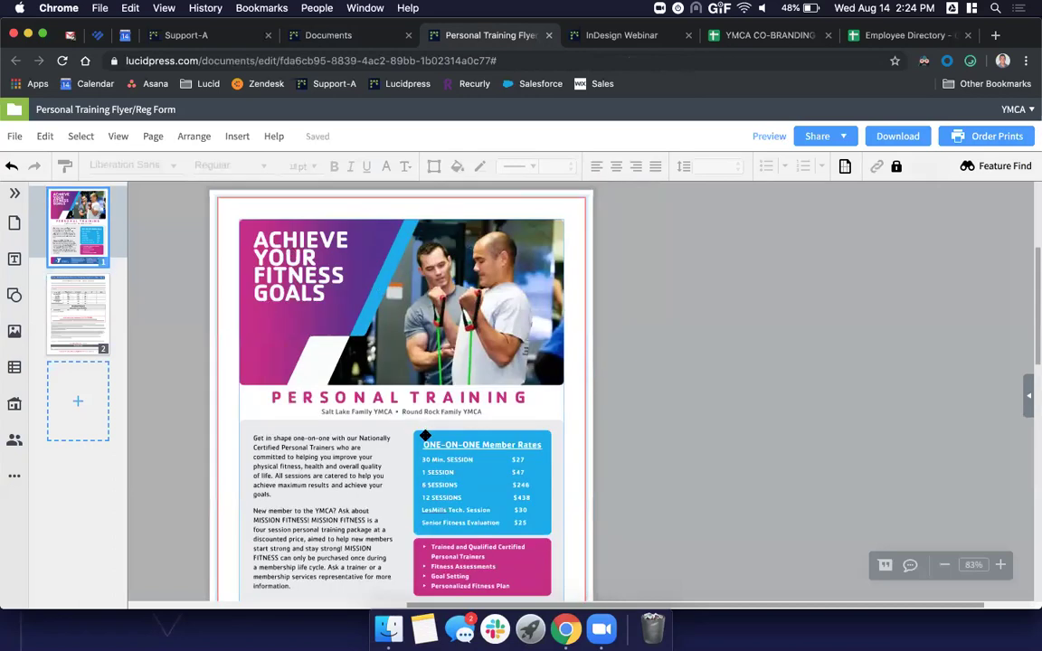
{"action": "left_click", "coordinate": [425, 435]}
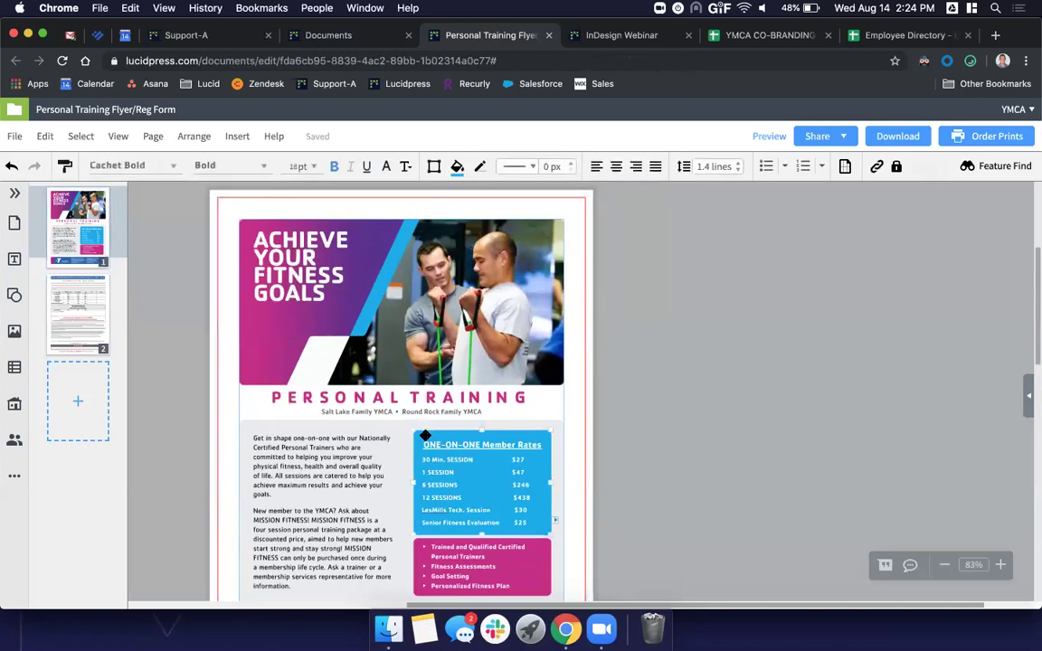
{"action": "left_click", "coordinate": [1028, 396]}
{"action": "left_click", "coordinate": [984, 273]}
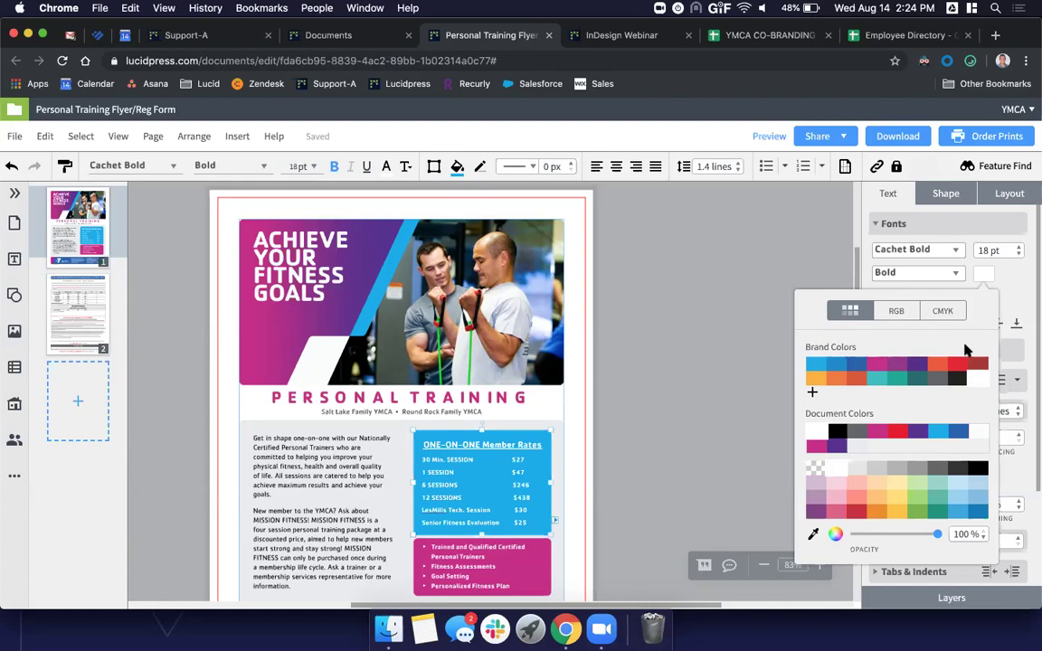
{"action": "left_click", "coordinate": [703, 283]}
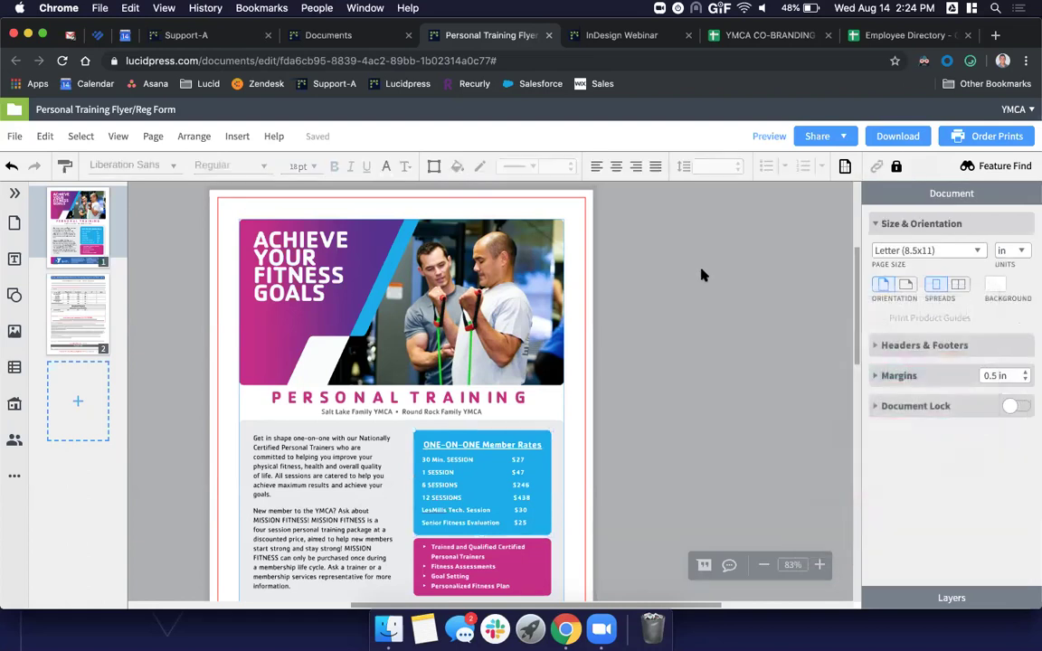
Step: Unlock the "Achieve Your Fitness Goals" headline text box on the flyer's first page
{"action": "left_click", "coordinate": [299, 272]}
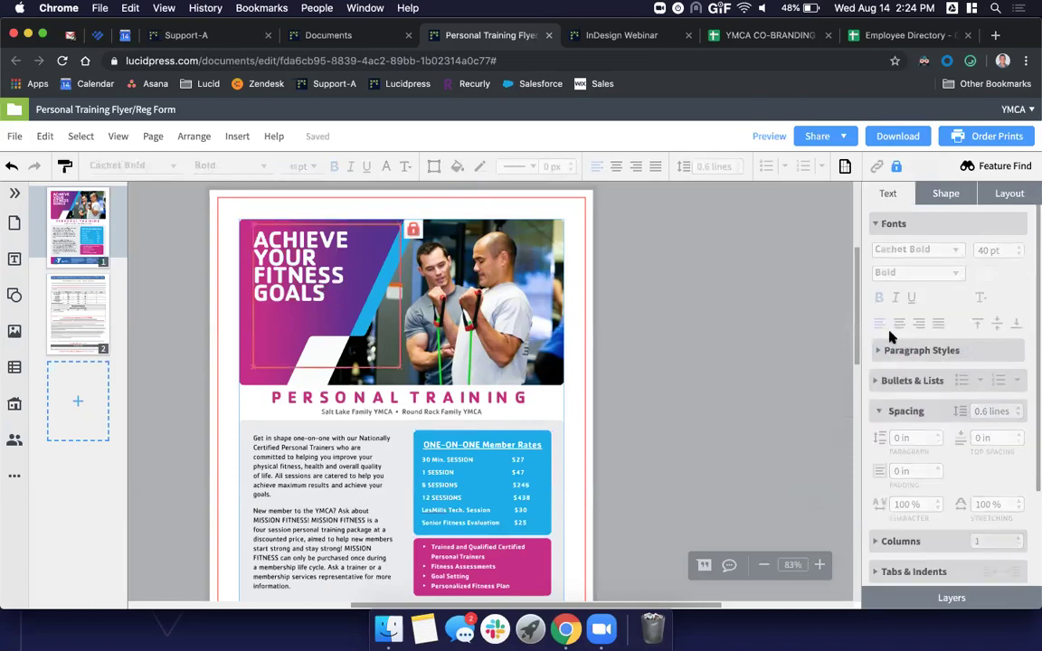
{"action": "left_click", "coordinate": [898, 167]}
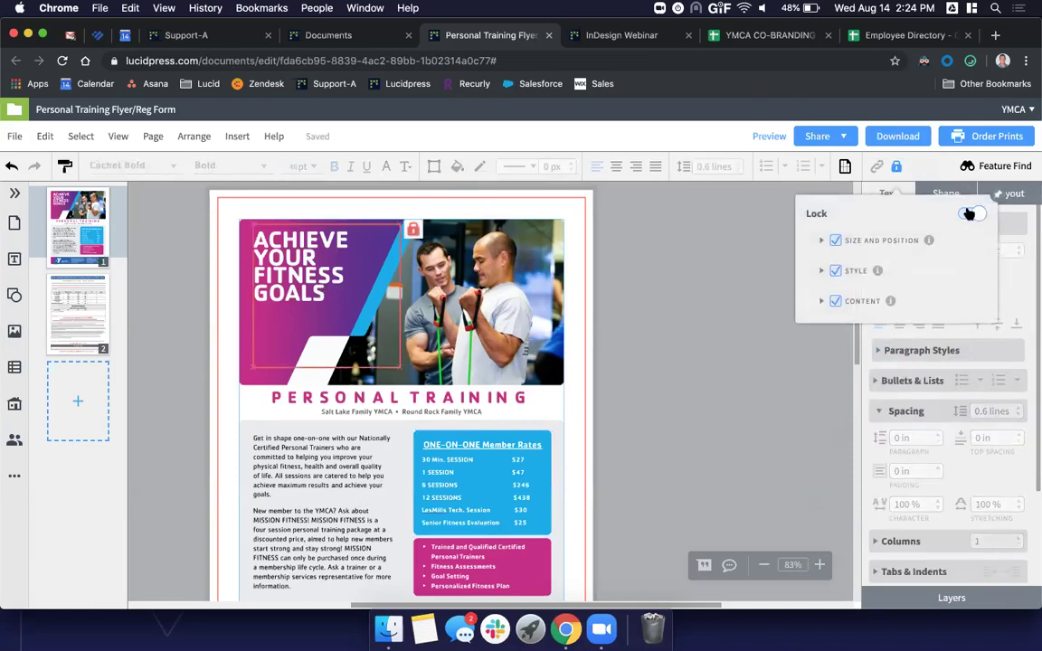
{"action": "left_click", "coordinate": [965, 209]}
{"action": "left_click", "coordinate": [675, 274]}
Step: Look through the brand, custom and general fonts available for the "Achieve Your Fitness Goals" headline, leaving its font as is
{"action": "left_click", "coordinate": [299, 237]}
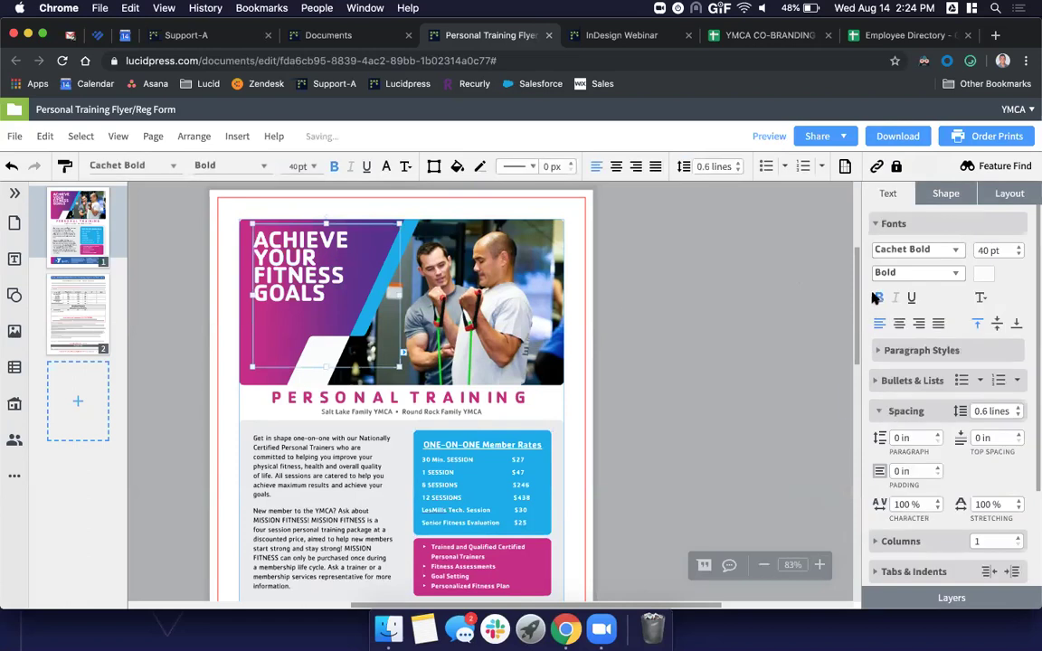
{"action": "left_click", "coordinate": [916, 253]}
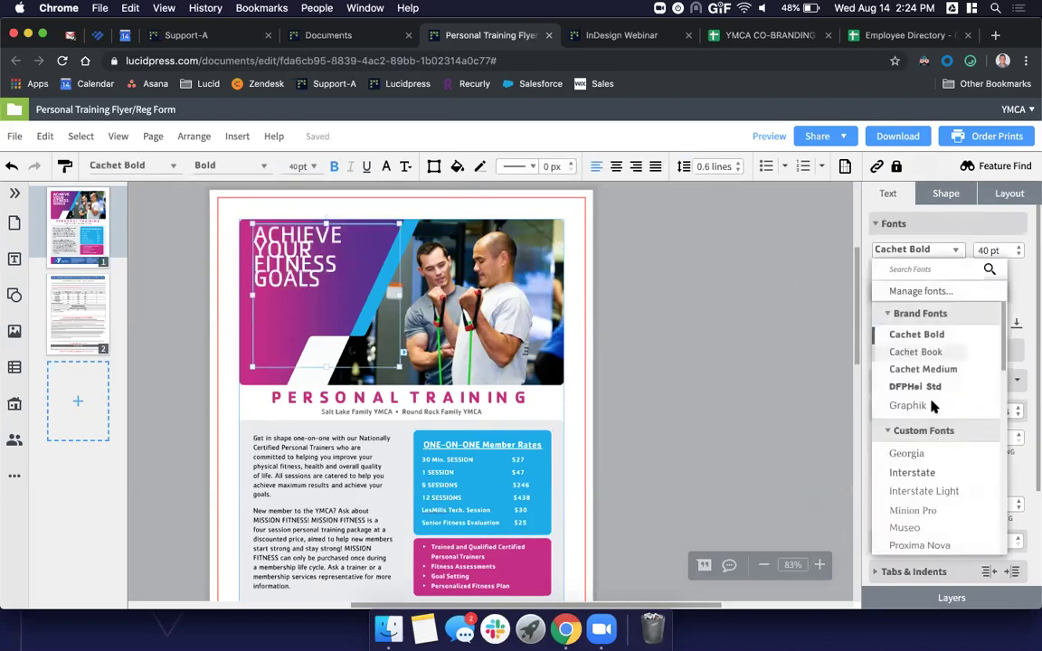
{"action": "scroll", "coordinate": [927, 514], "scroll_direction": "down", "scroll_amount": 10}
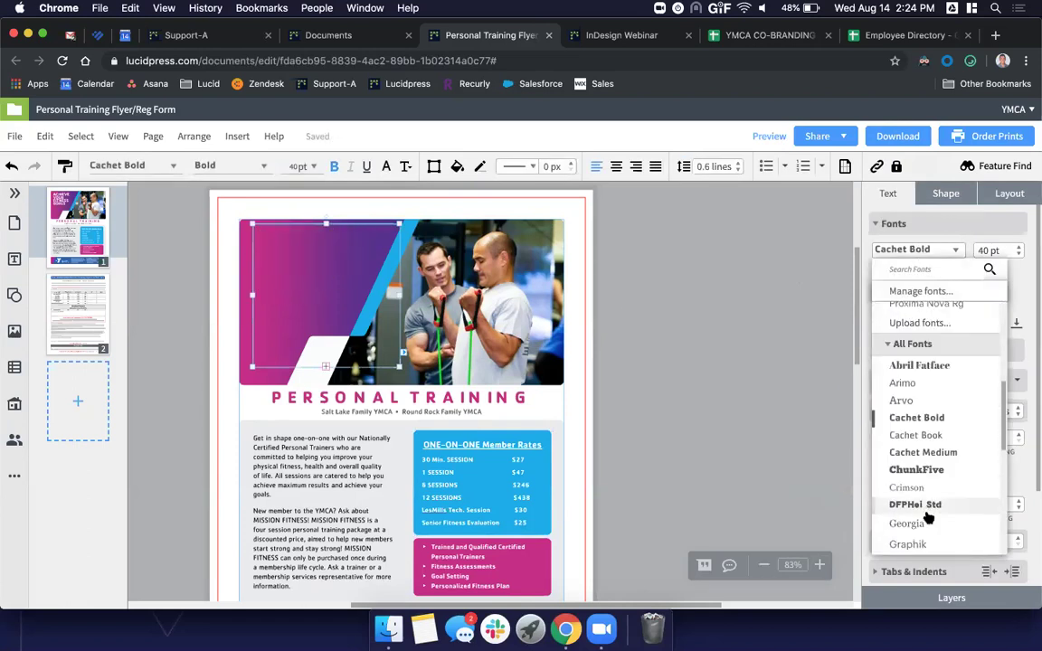
{"action": "scroll", "coordinate": [927, 514], "scroll_direction": "down", "scroll_amount": 3}
{"action": "scroll", "coordinate": [927, 514], "scroll_direction": "up", "scroll_amount": 10}
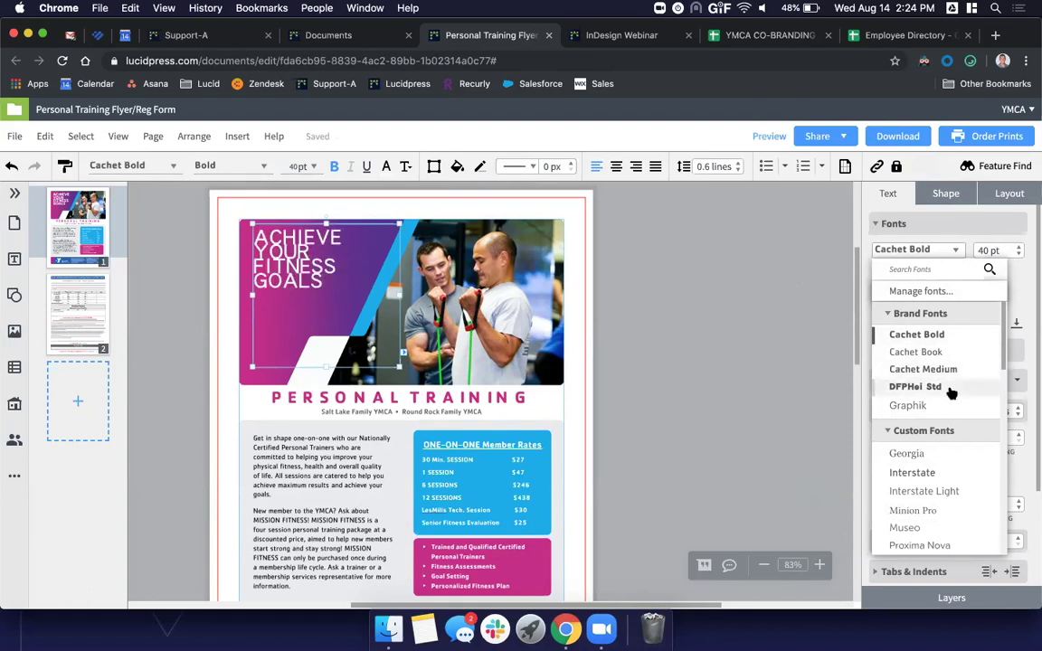
{"action": "left_click", "coordinate": [777, 284]}
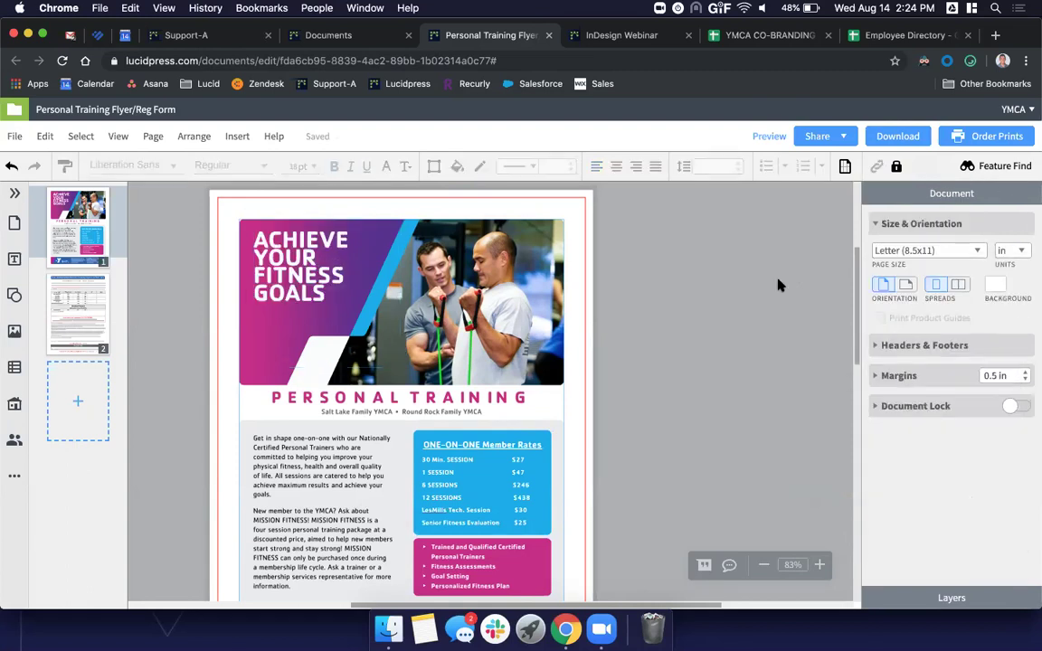
Step: Return to the brand assets settings and review the brand, download and print, document, and image restrictions
{"action": "left_click", "coordinate": [312, 36]}
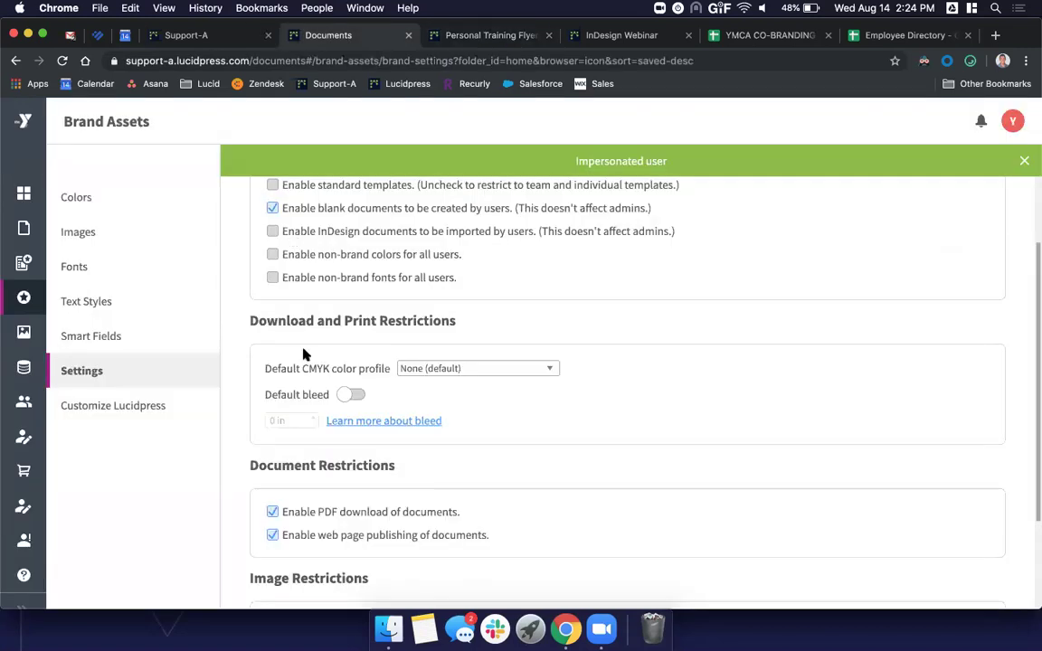
{"action": "scroll", "coordinate": [305, 354], "scroll_direction": "down", "scroll_amount": 2}
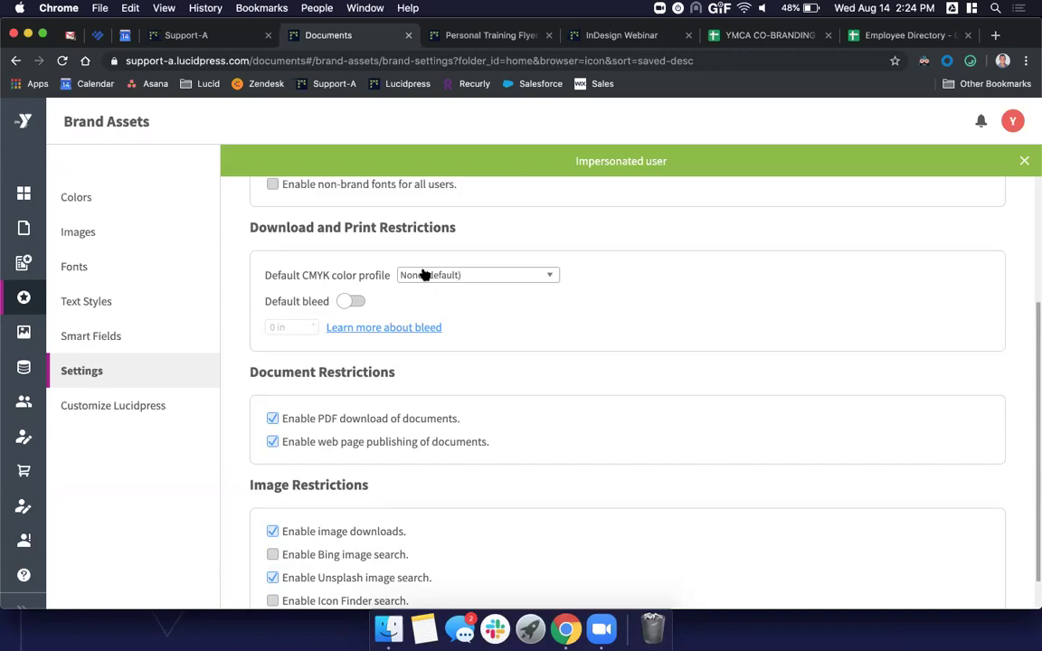
{"action": "left_click_drag", "start_coordinate": [307, 275], "coordinate": [409, 282]}
{"action": "left_click", "coordinate": [270, 297]}
{"action": "scroll", "coordinate": [316, 301], "scroll_direction": "down", "scroll_amount": 1}
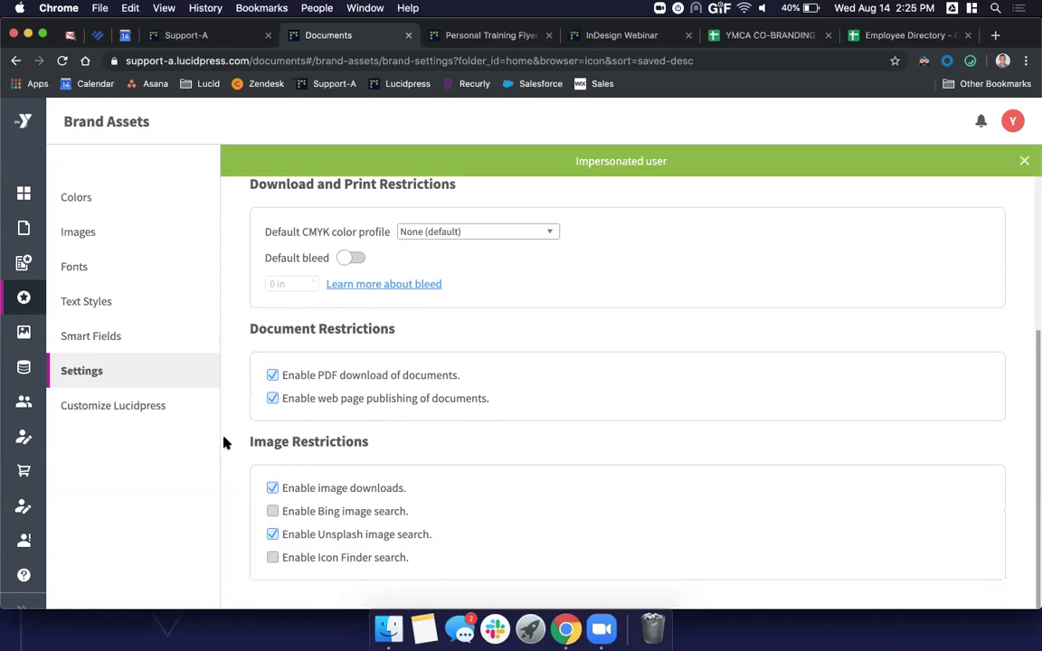
{"action": "scroll", "coordinate": [610, 225], "scroll_direction": "up", "scroll_amount": 5}
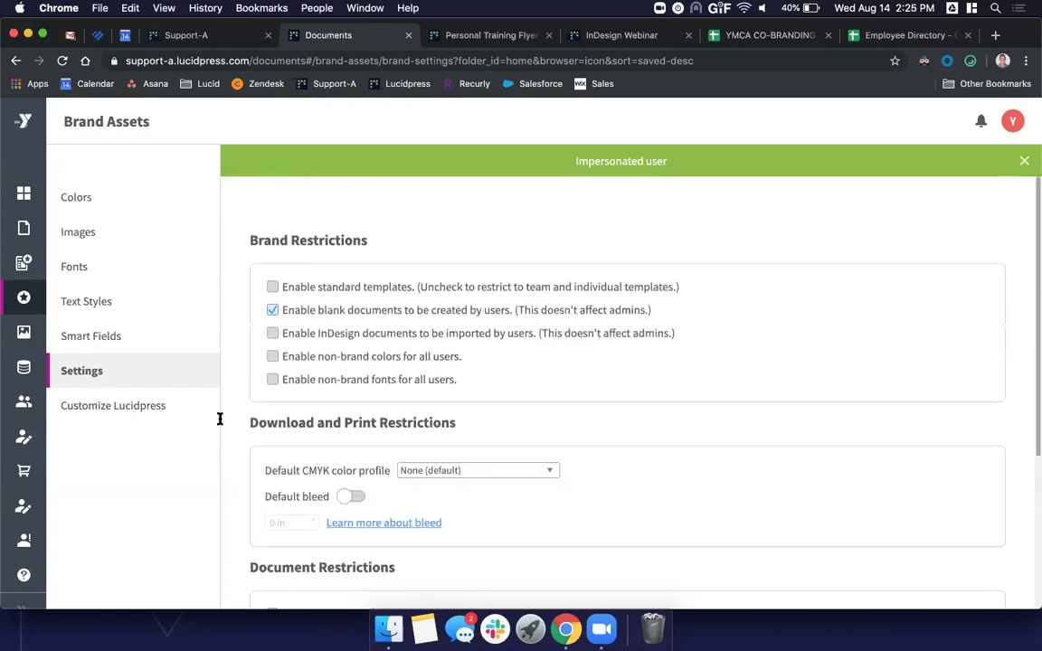
{"action": "scroll", "coordinate": [267, 533], "scroll_direction": "down", "scroll_amount": 5}
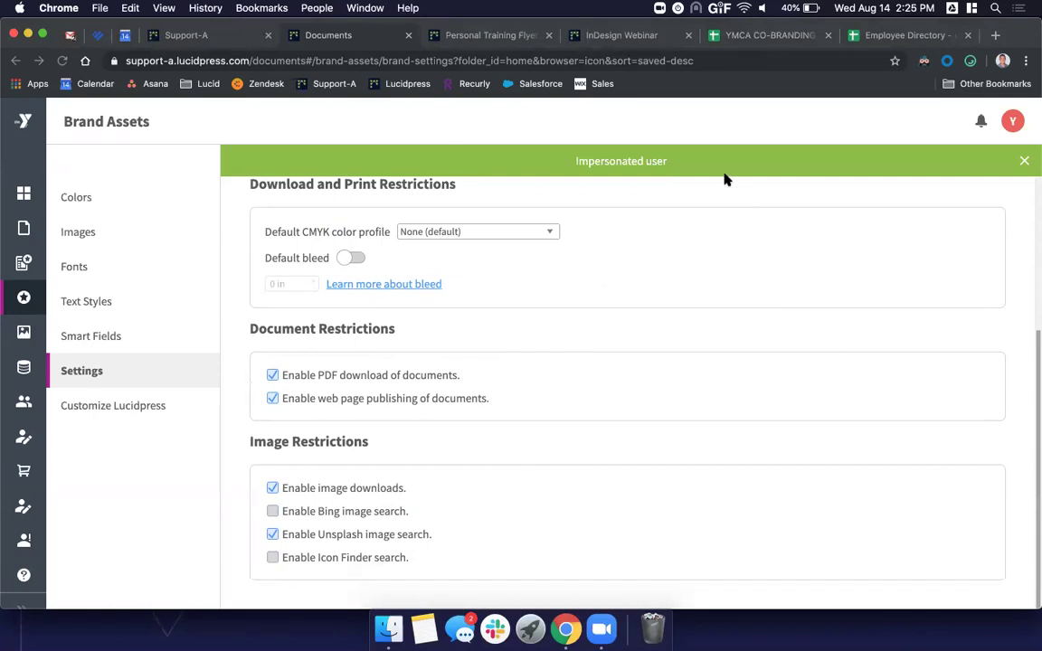
{"action": "left_click", "coordinate": [633, 289]}
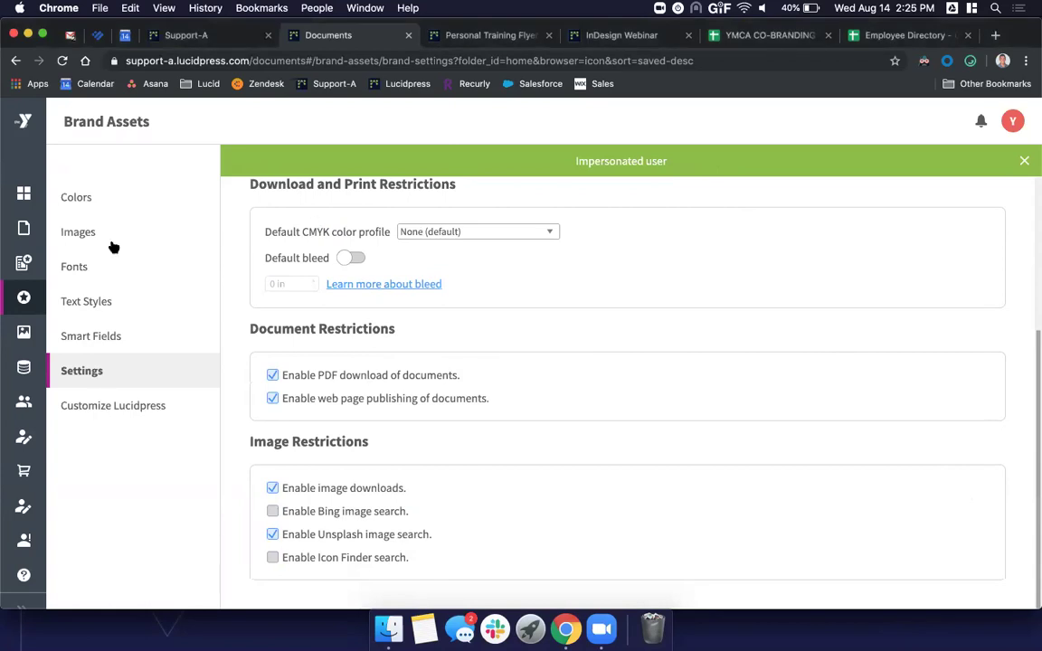
Step: Open the My Documents list, and advance the InDesign Webinar presentation to the "Your resource library" slide
{"action": "left_click", "coordinate": [23, 229]}
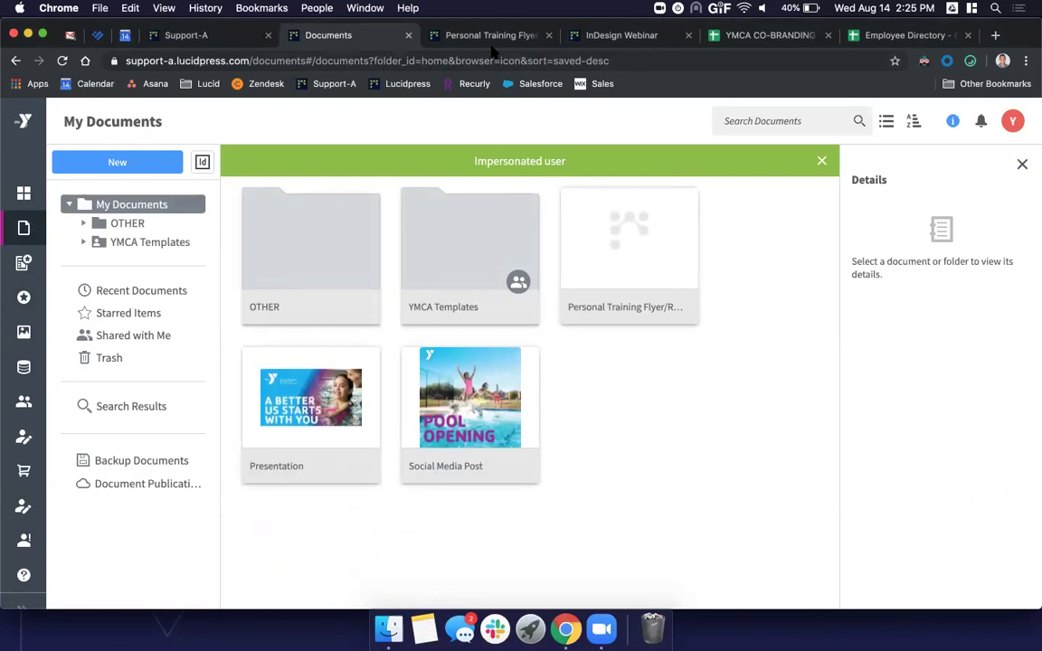
{"action": "left_click", "coordinate": [615, 35]}
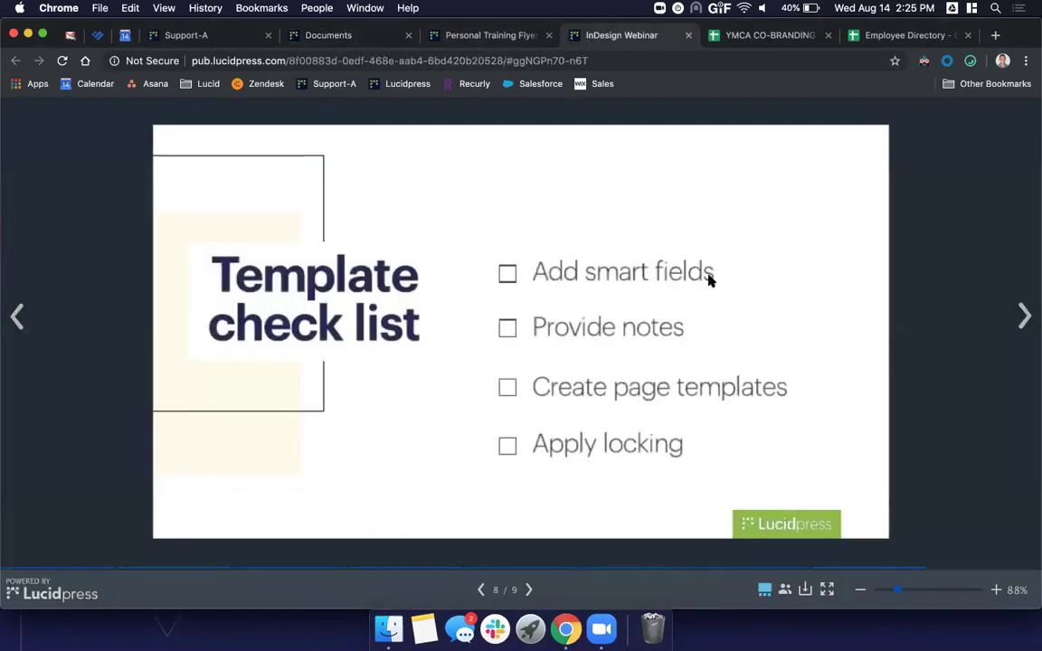
{"action": "key", "text": "Right"}
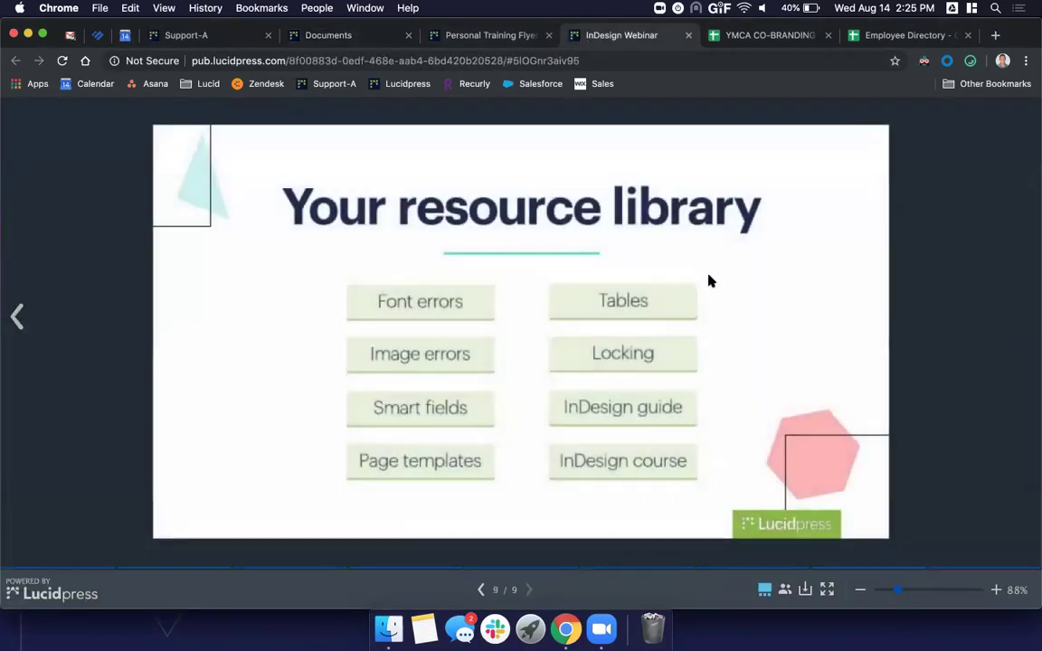
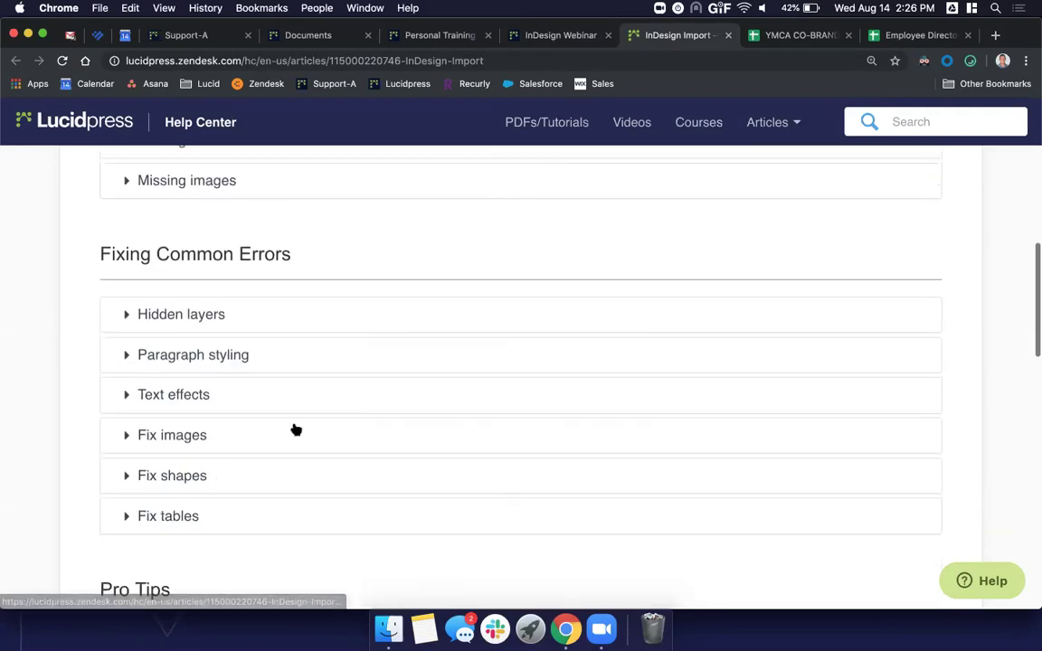
Step: Look through the InDesign Import help article's sections on common errors, pro tips and FAQ, and return to its start
{"action": "scroll", "coordinate": [343, 277], "scroll_direction": "down", "scroll_amount": 5}
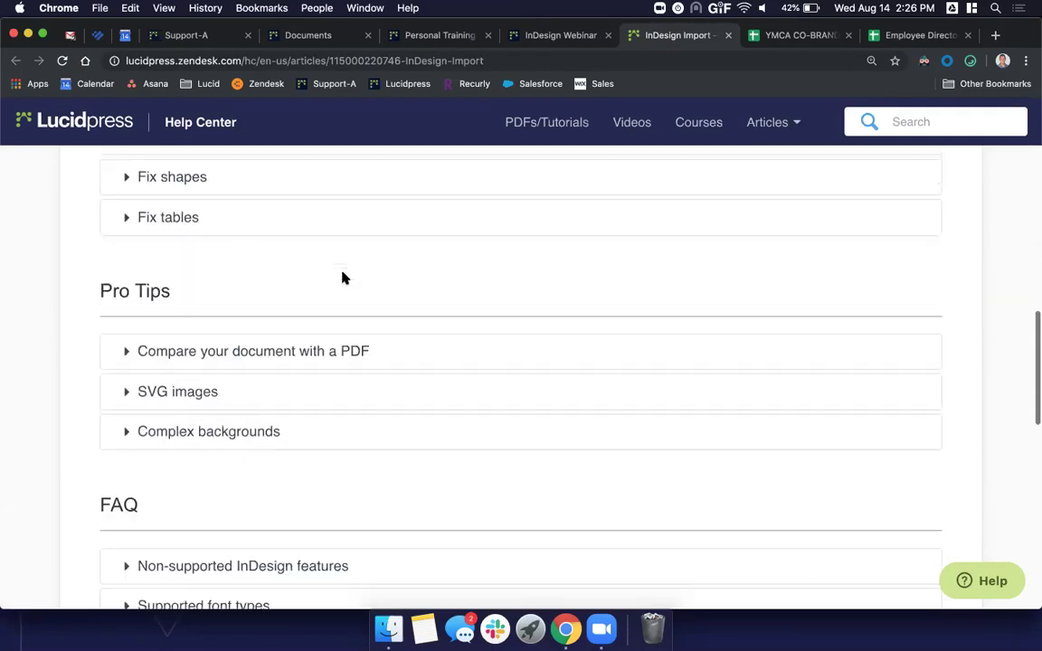
{"action": "scroll", "coordinate": [357, 437], "scroll_direction": "down", "scroll_amount": 3}
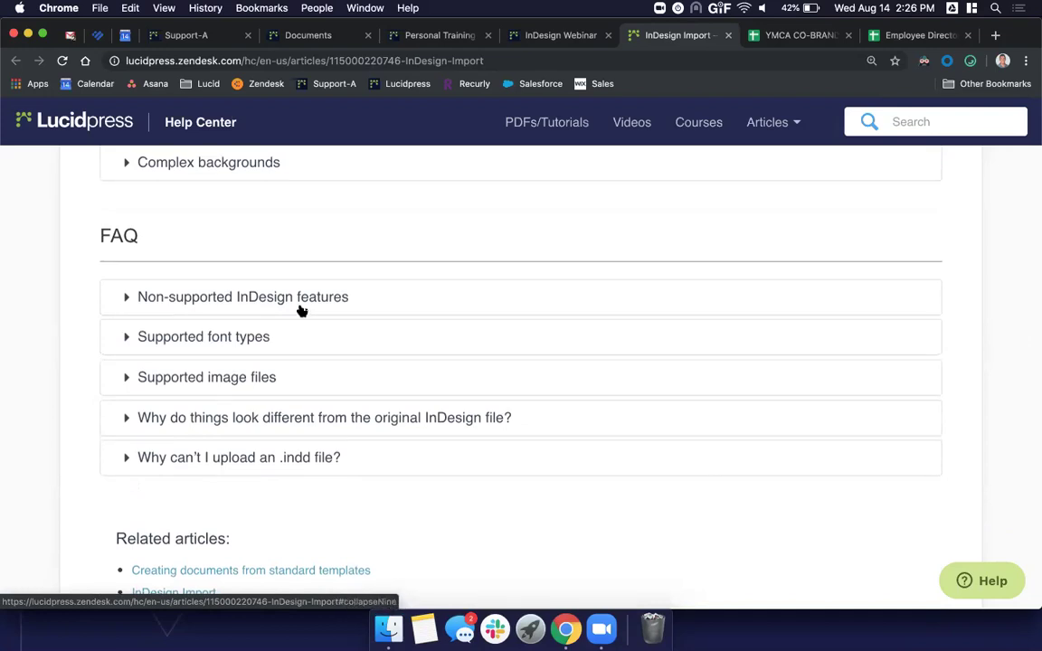
{"action": "scroll", "coordinate": [300, 307], "scroll_direction": "up", "scroll_amount": 20}
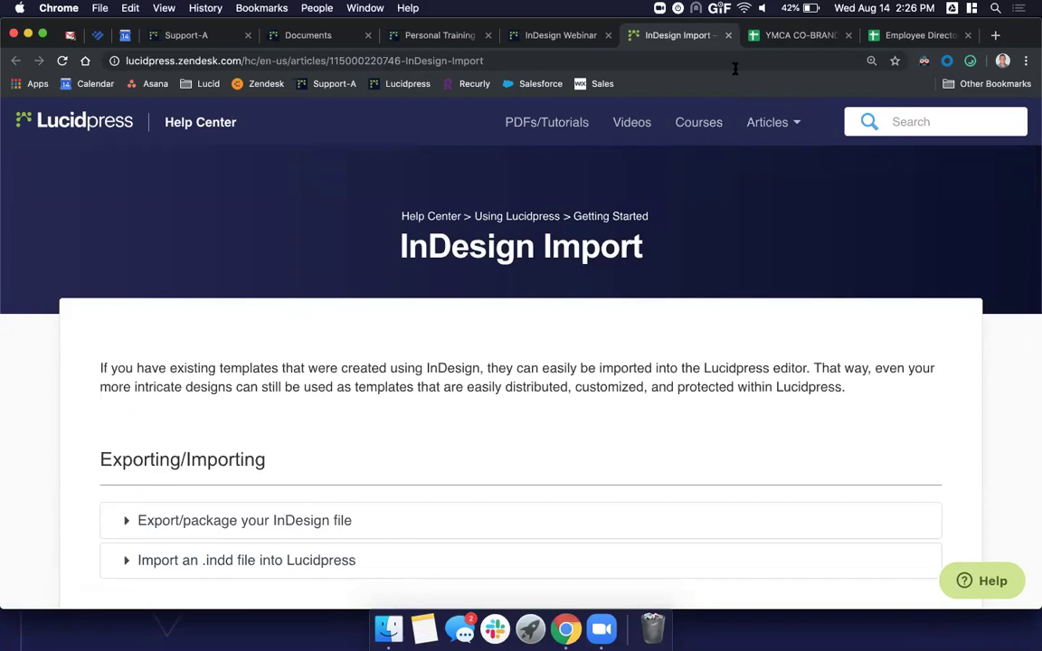
Step: Close the InDesign Import article, the YMCA CO-BRANDING and Employee Directory spreadsheets and the Personal Training Flyer editor, returning to My Documents
{"action": "left_click", "coordinate": [728, 35]}
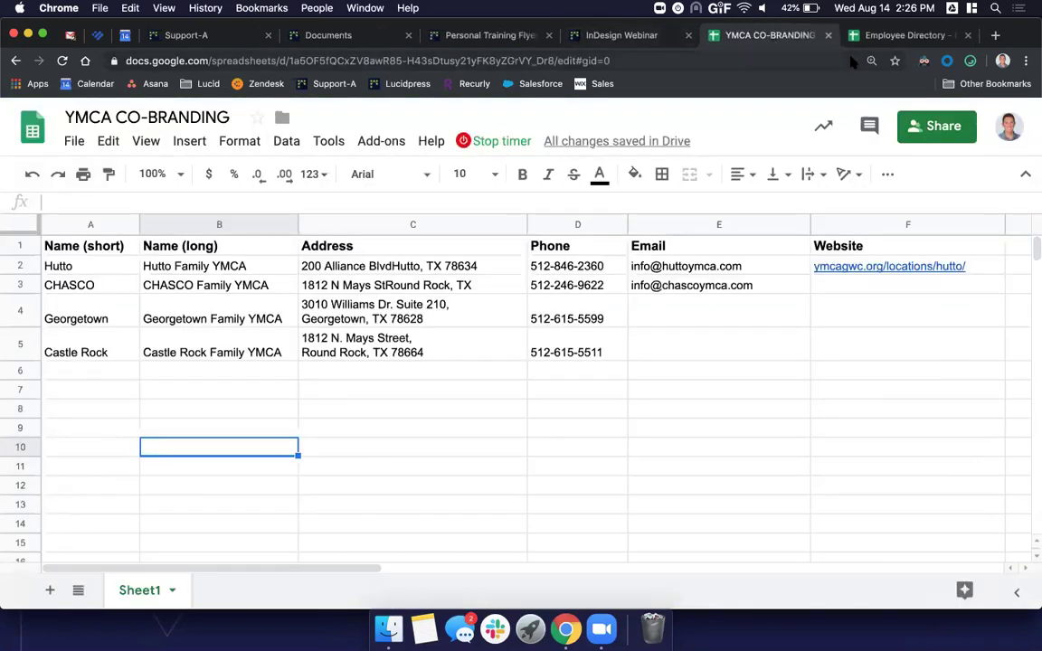
{"action": "left_click", "coordinate": [827, 35]}
{"action": "left_click", "coordinate": [827, 35]}
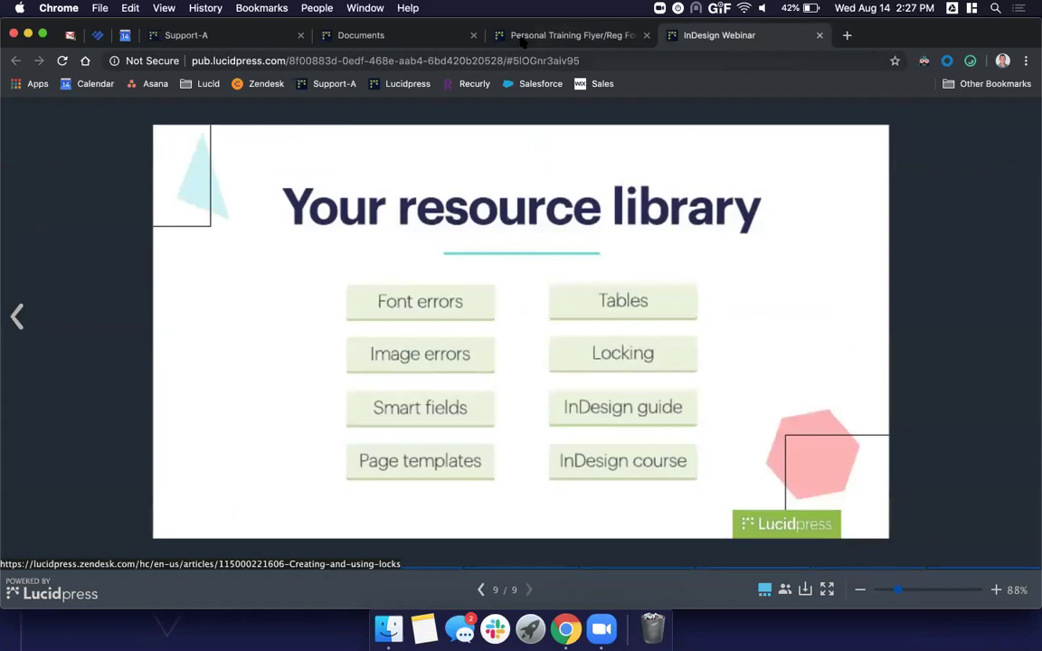
{"action": "left_click", "coordinate": [408, 35]}
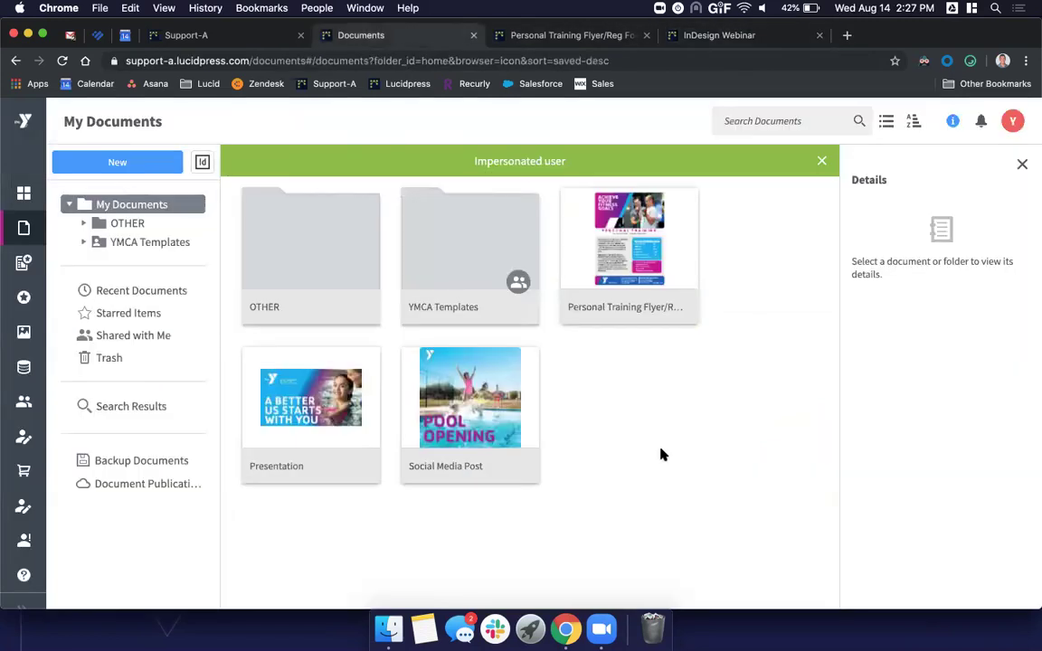
{"action": "left_click", "coordinate": [647, 35]}
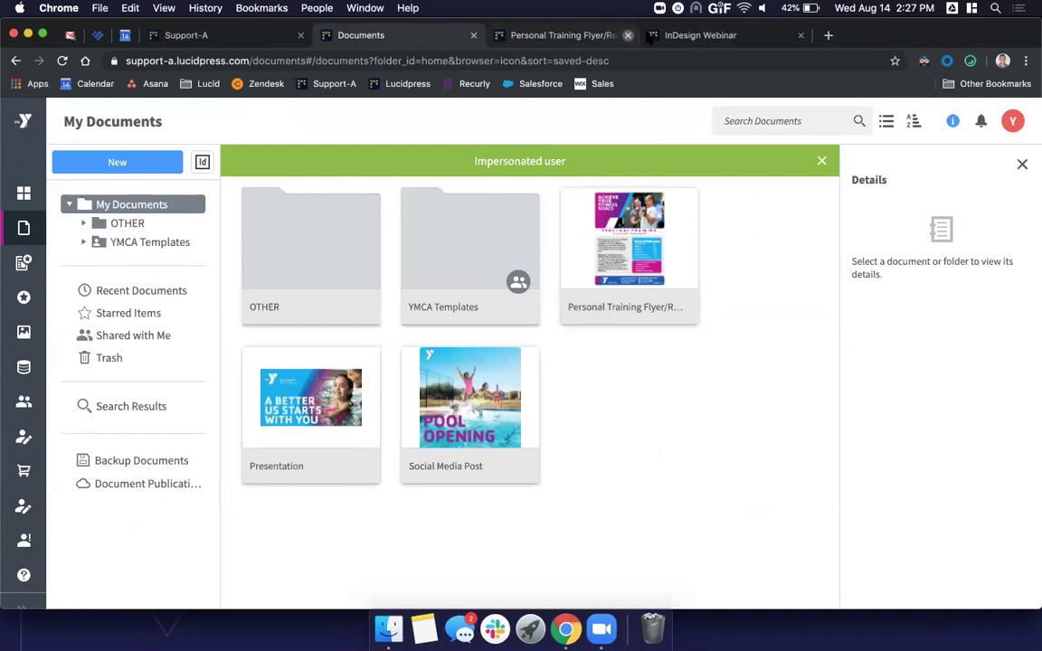
Step: Start converting the Personal Training Flyer to a brand template without making a copy, and look through the template categories
{"action": "left_click", "coordinate": [634, 256]}
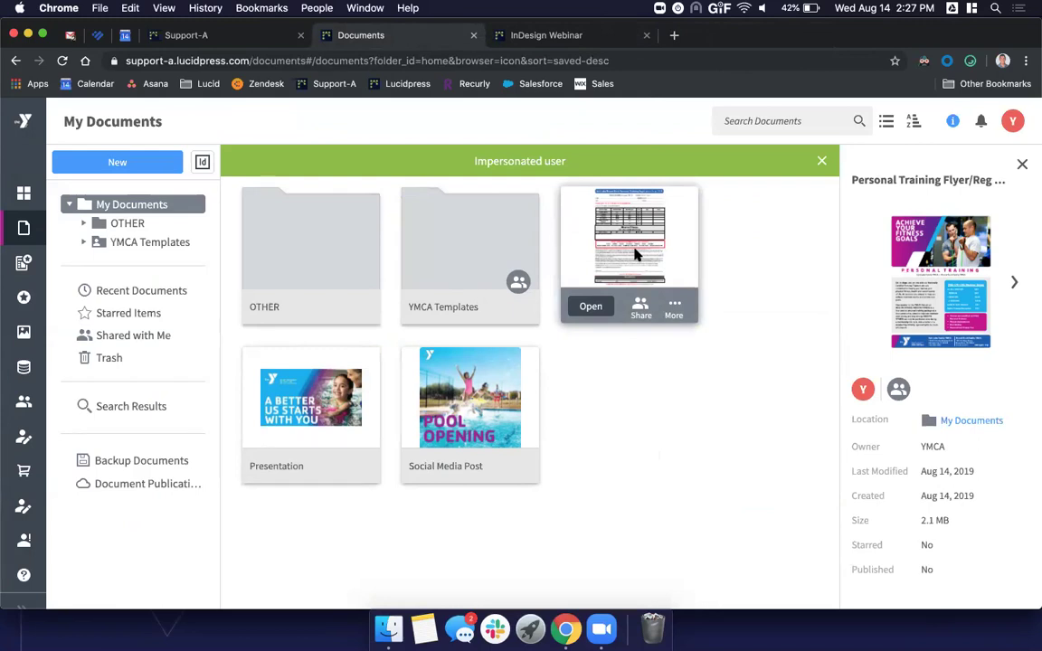
{"action": "left_click", "coordinate": [673, 309]}
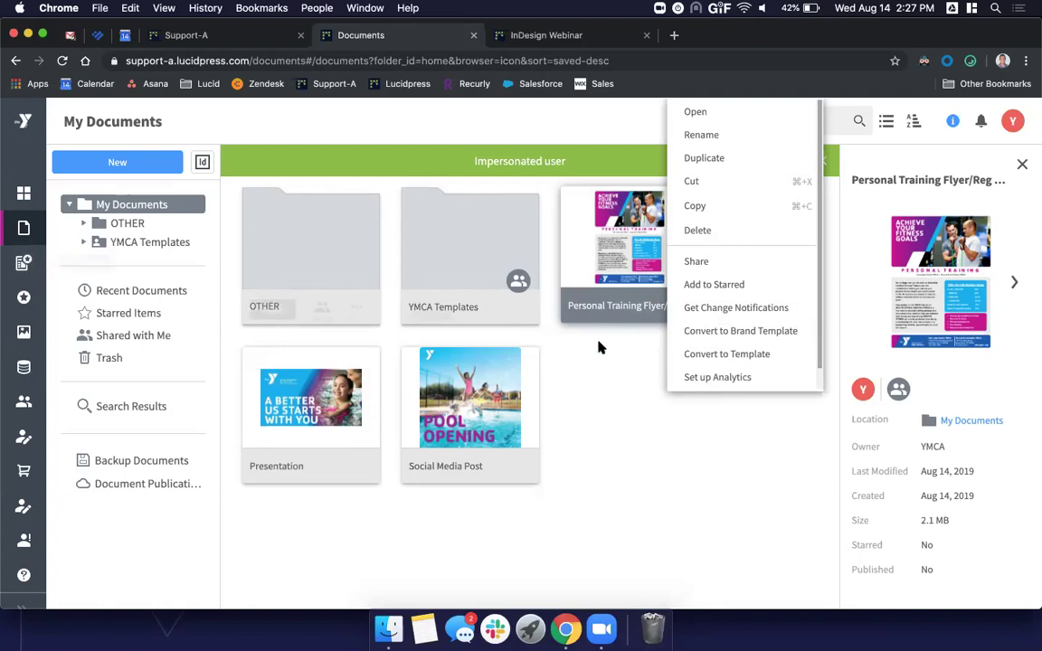
{"action": "left_click", "coordinate": [733, 333]}
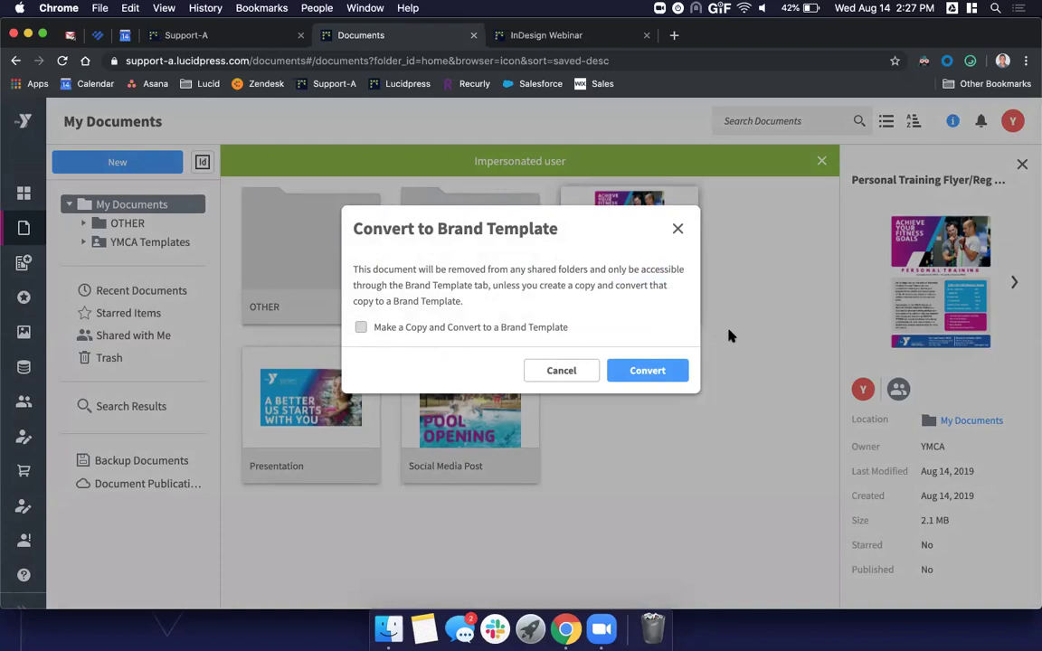
{"action": "left_click", "coordinate": [669, 373]}
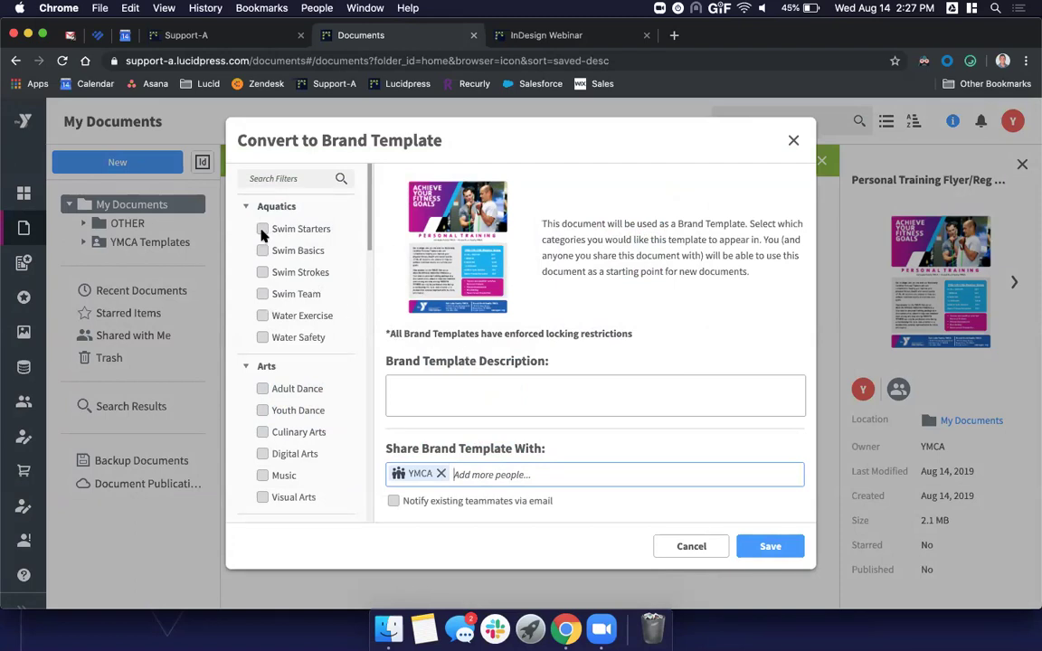
{"action": "scroll", "coordinate": [276, 417], "scroll_direction": "down", "scroll_amount": 1}
{"action": "scroll", "coordinate": [277, 416], "scroll_direction": "down", "scroll_amount": 10}
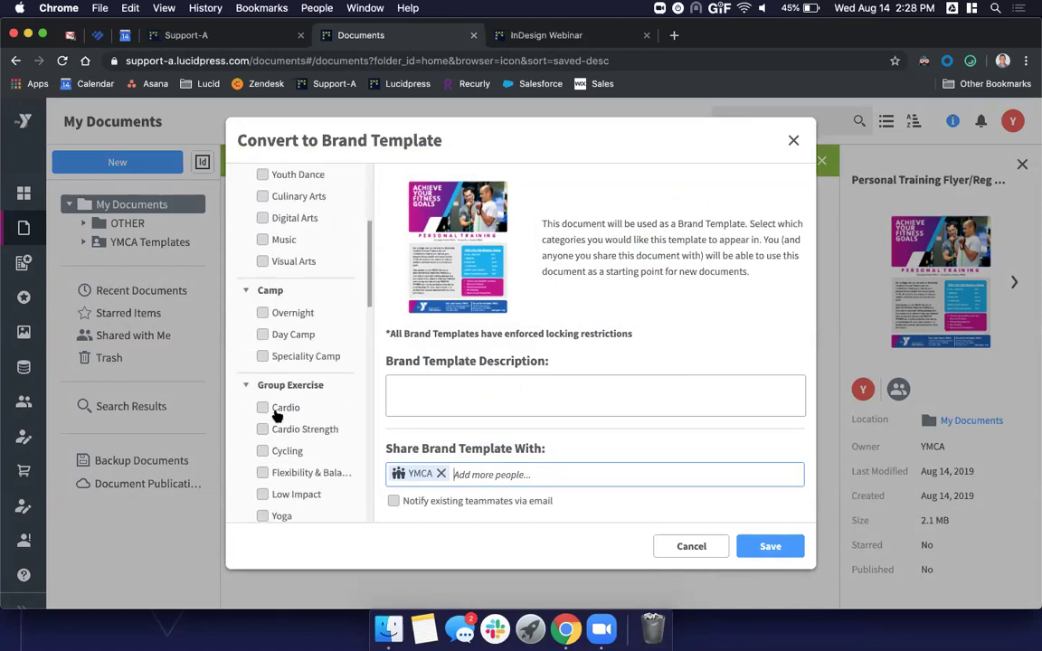
{"action": "scroll", "coordinate": [277, 416], "scroll_direction": "down", "scroll_amount": 1}
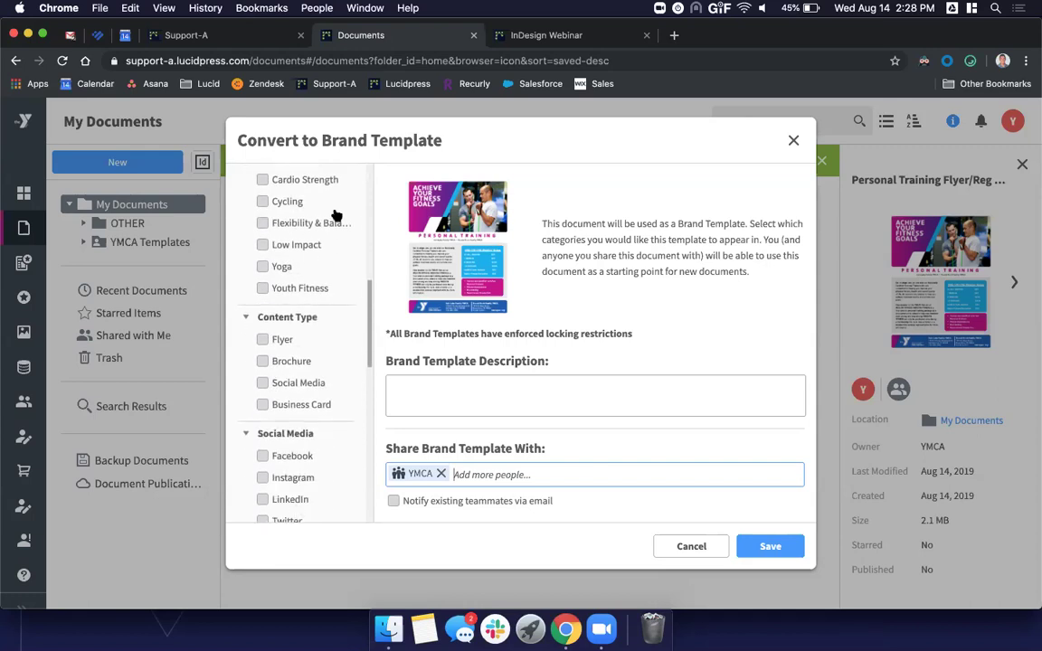
{"action": "scroll", "coordinate": [356, 481], "scroll_direction": "up", "scroll_amount": 12}
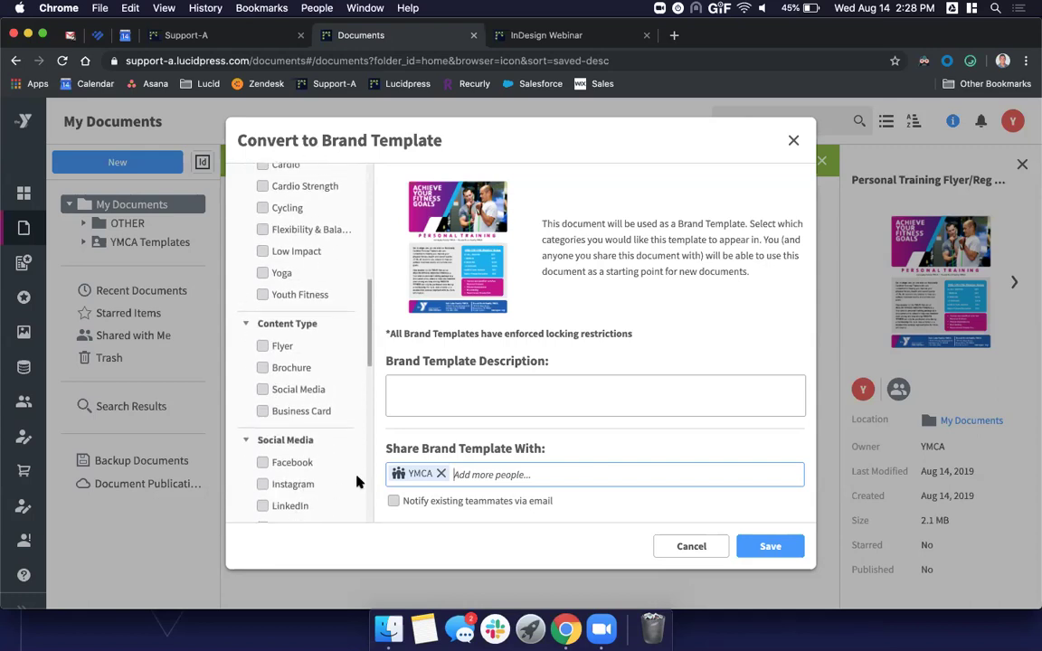
Step: Enter "This has other versions" as the brand template description, and clear it again
{"action": "left_click", "coordinate": [436, 391]}
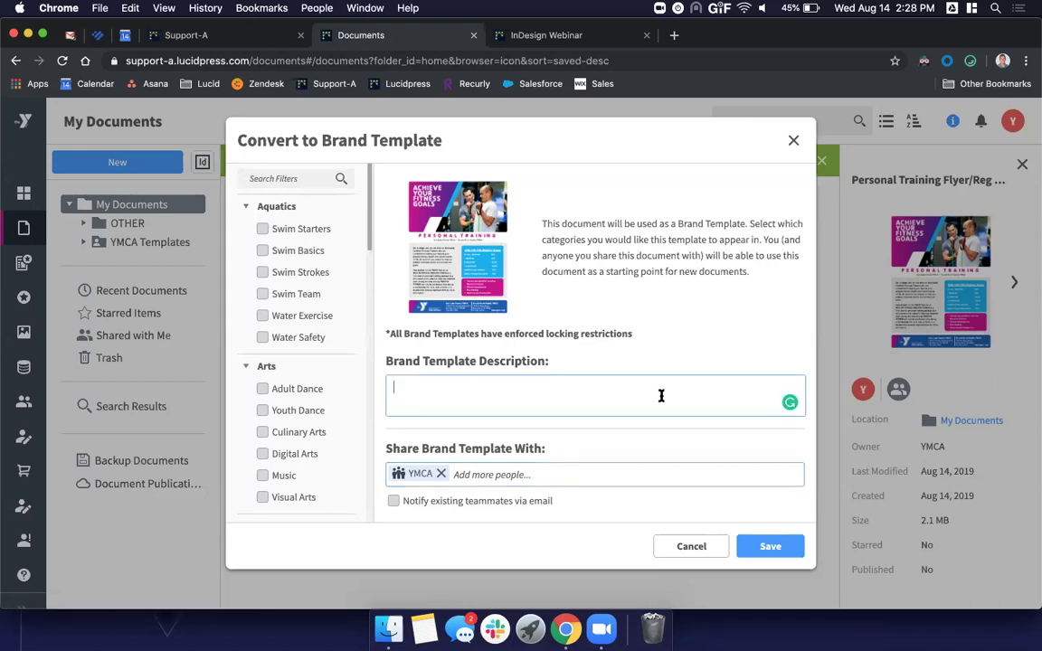
{"action": "type", "text": "This has oen"}
{"action": "key", "text": "BackSpace"}
{"action": "key", "text": "BackSpace"}
{"action": "type", "text": "ther versions"}
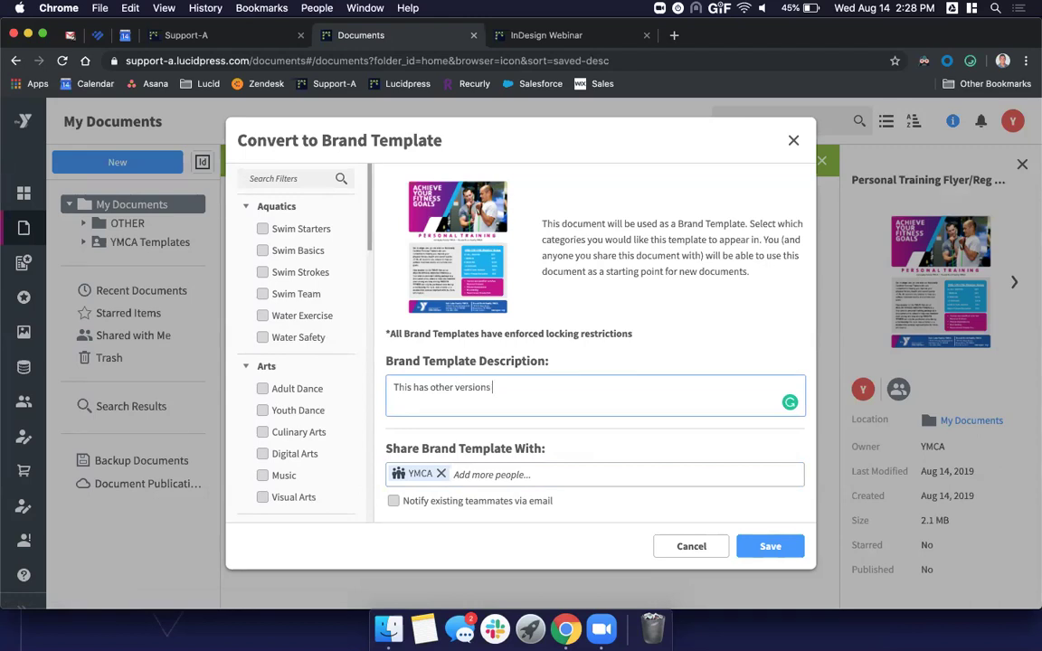
{"action": "key", "text": "super+a"}
{"action": "key", "text": "BackSpace"}
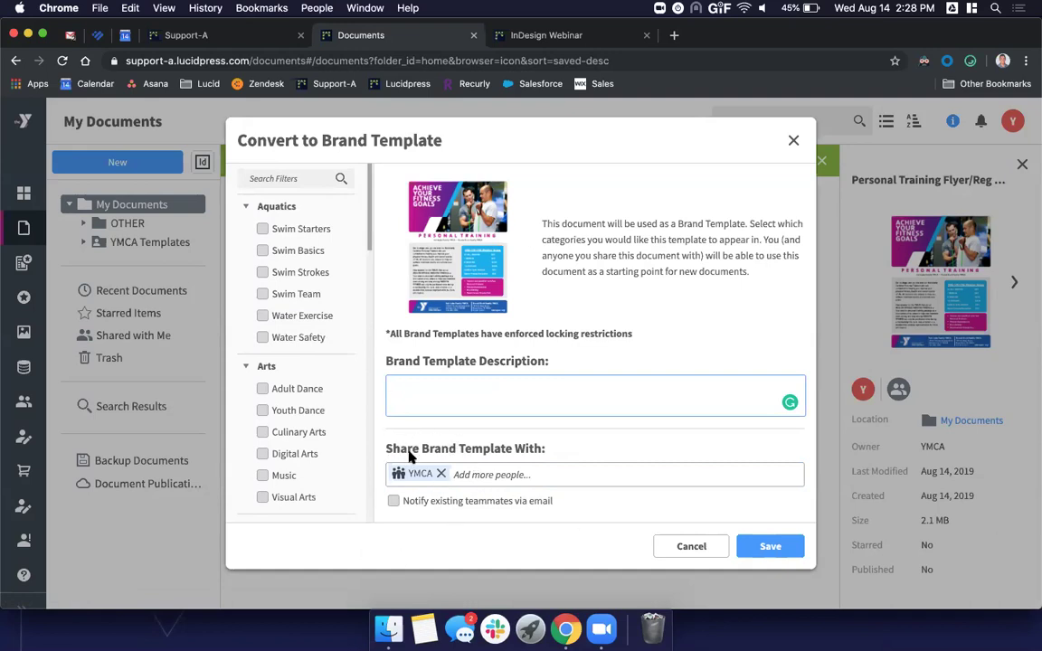
Step: Remove the YMCA team from the brand template's sharing and save the conversion
{"action": "left_click", "coordinate": [440, 474]}
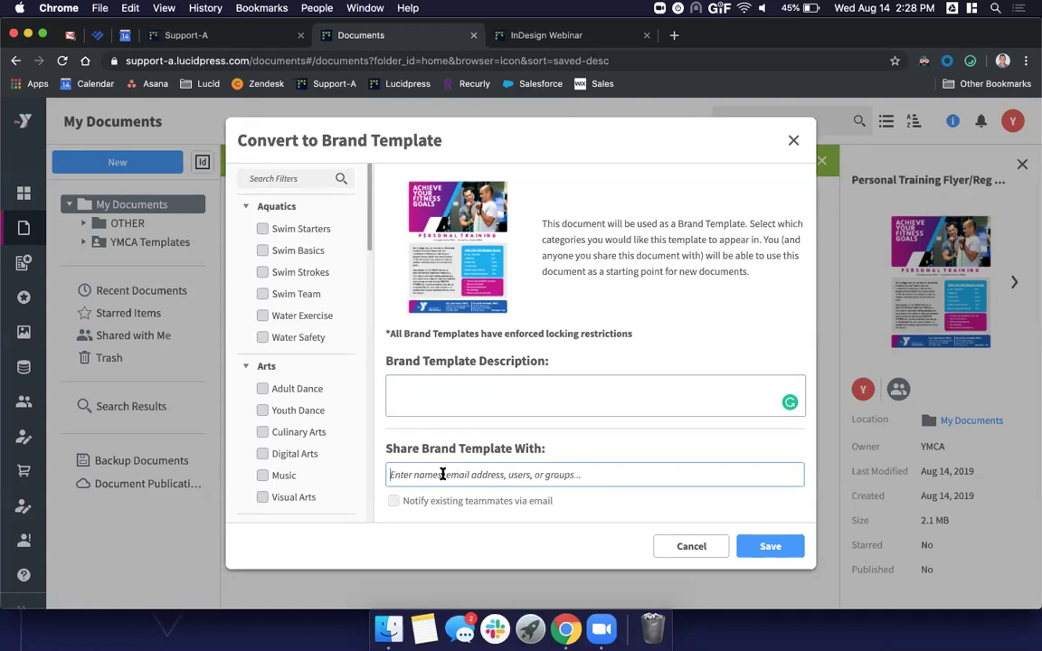
{"action": "left_click", "coordinate": [403, 505]}
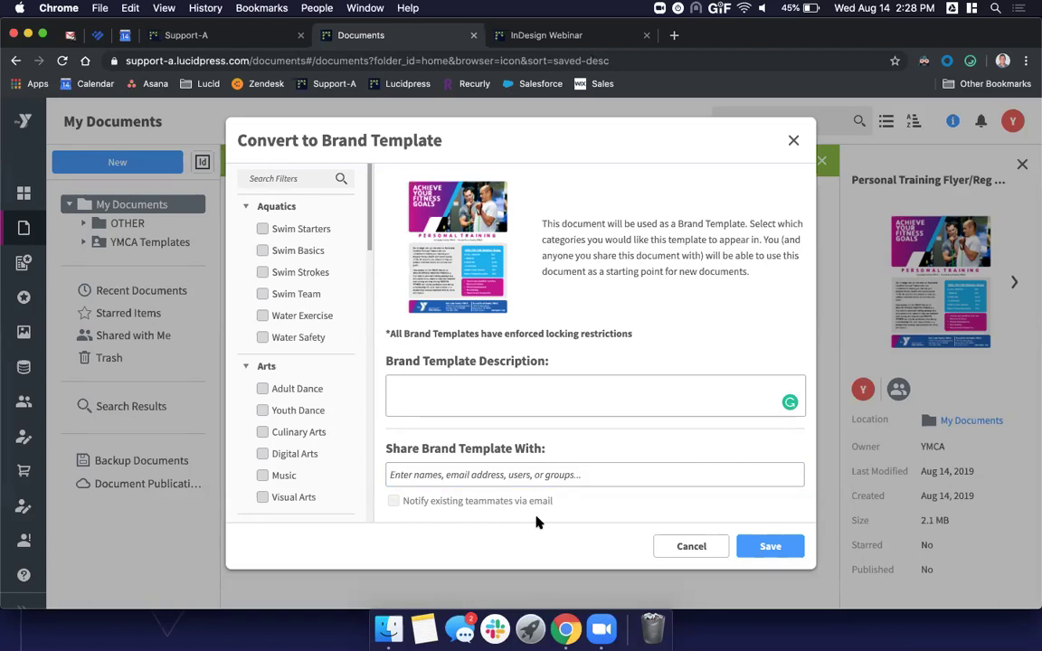
{"action": "left_click", "coordinate": [740, 547]}
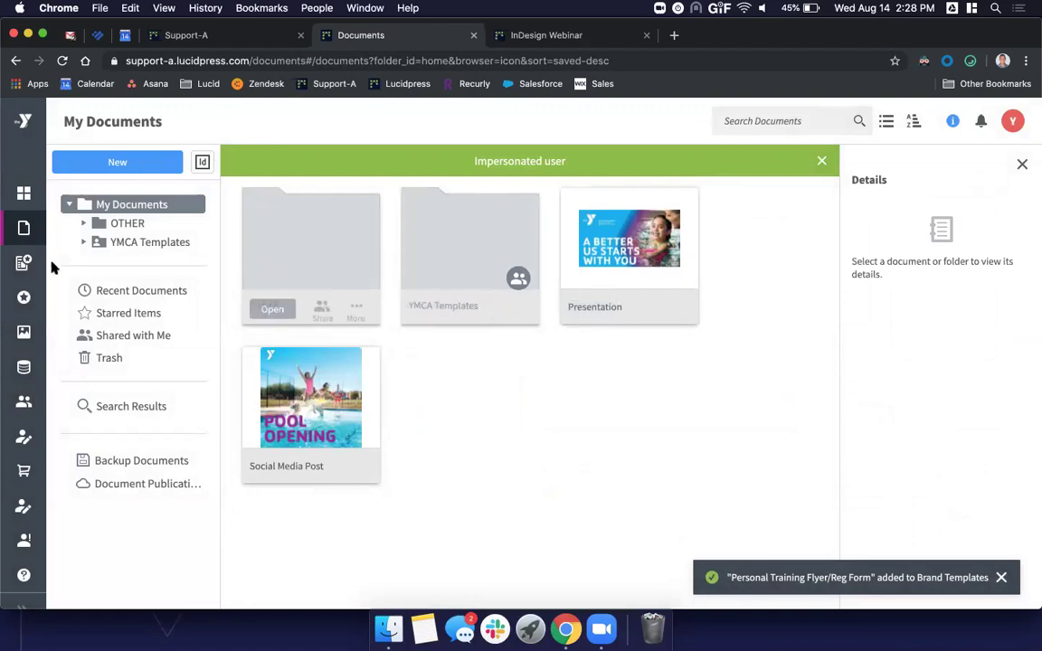
Step: Browse the brand templates and delete the older of the two Personal Training Flyer templates
{"action": "left_click", "coordinate": [25, 263]}
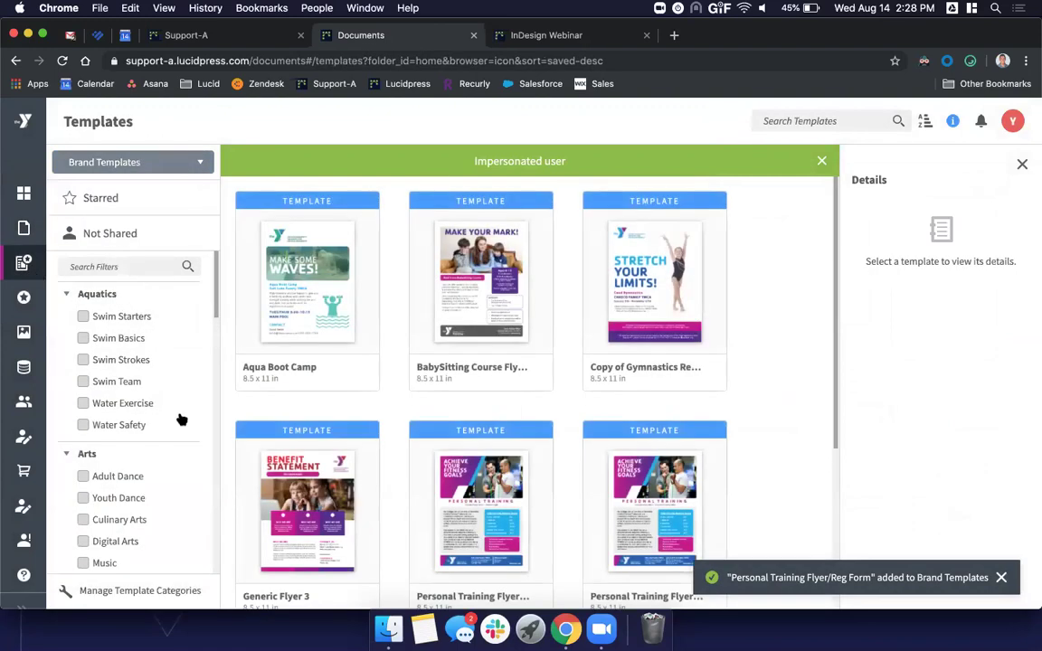
{"action": "scroll", "coordinate": [372, 504], "scroll_direction": "down", "scroll_amount": 5}
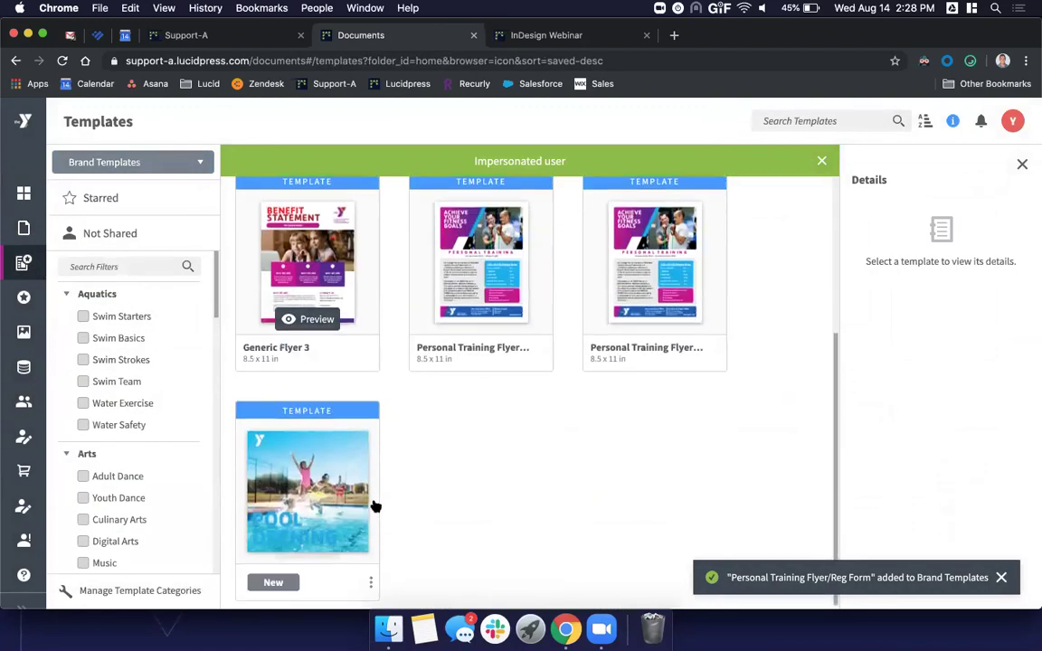
{"action": "scroll", "coordinate": [376, 507], "scroll_direction": "up", "scroll_amount": 5}
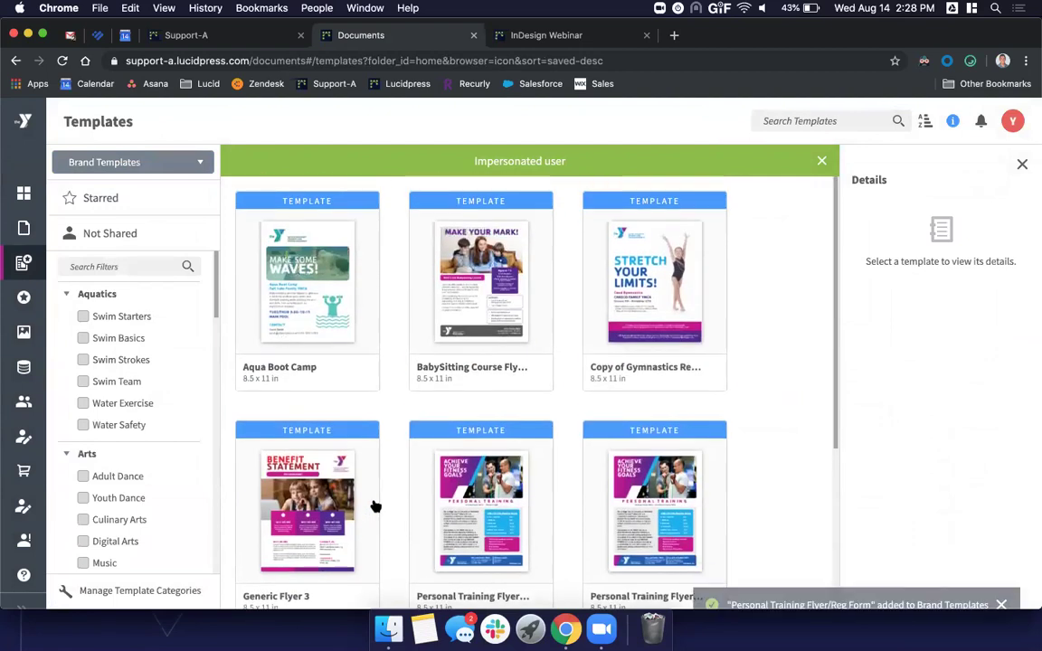
{"action": "scroll", "coordinate": [375, 507], "scroll_direction": "down", "scroll_amount": 5}
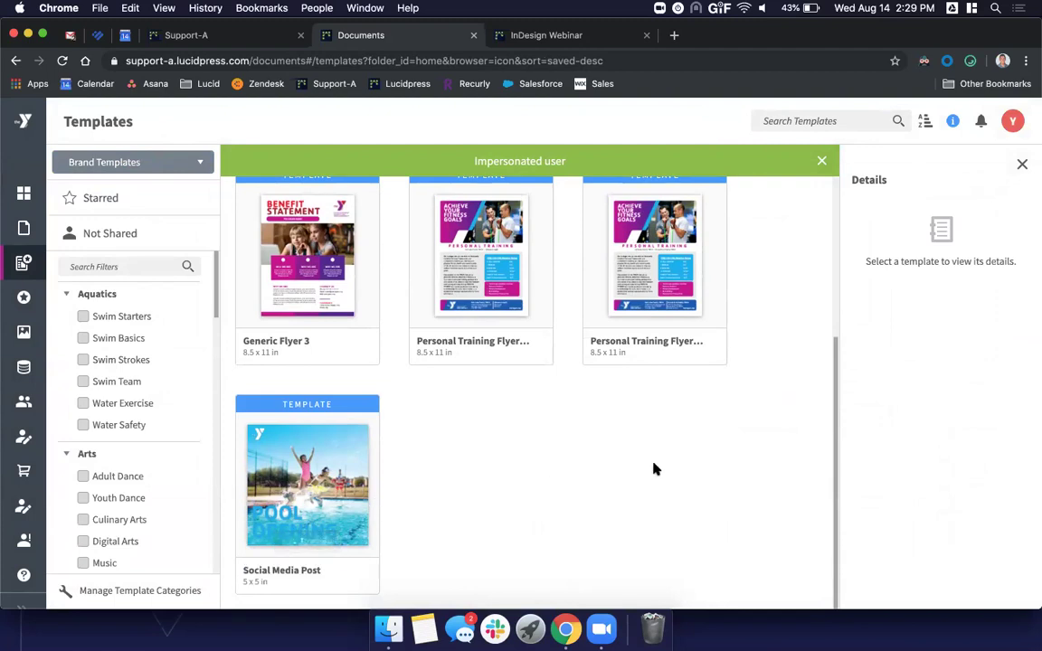
{"action": "scroll", "coordinate": [653, 468], "scroll_direction": "up", "scroll_amount": 3}
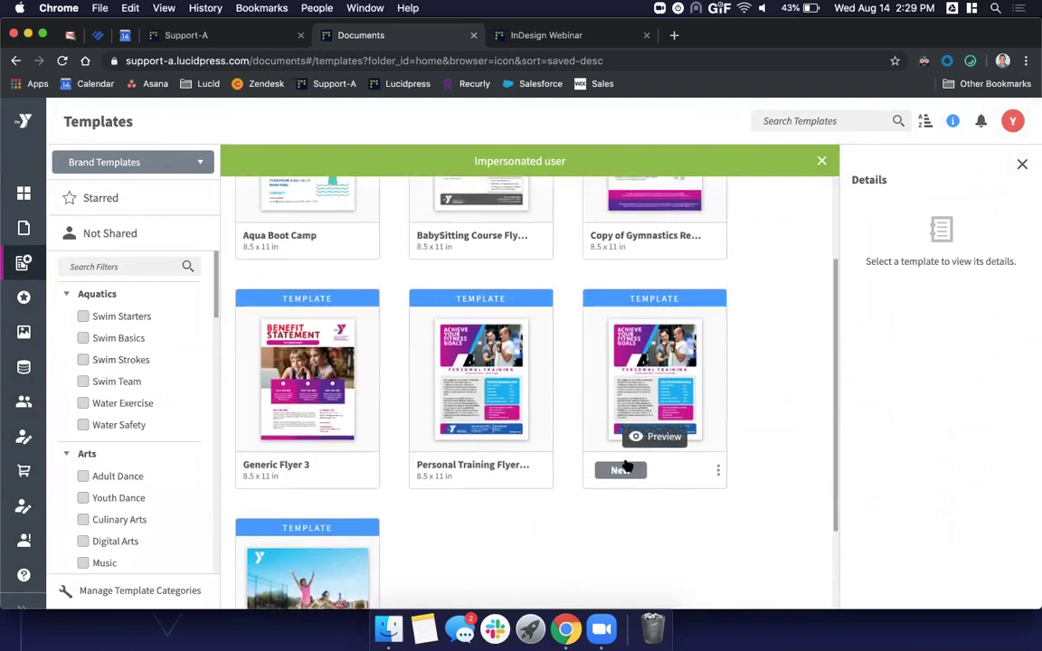
{"action": "right_click", "coordinate": [488, 399]}
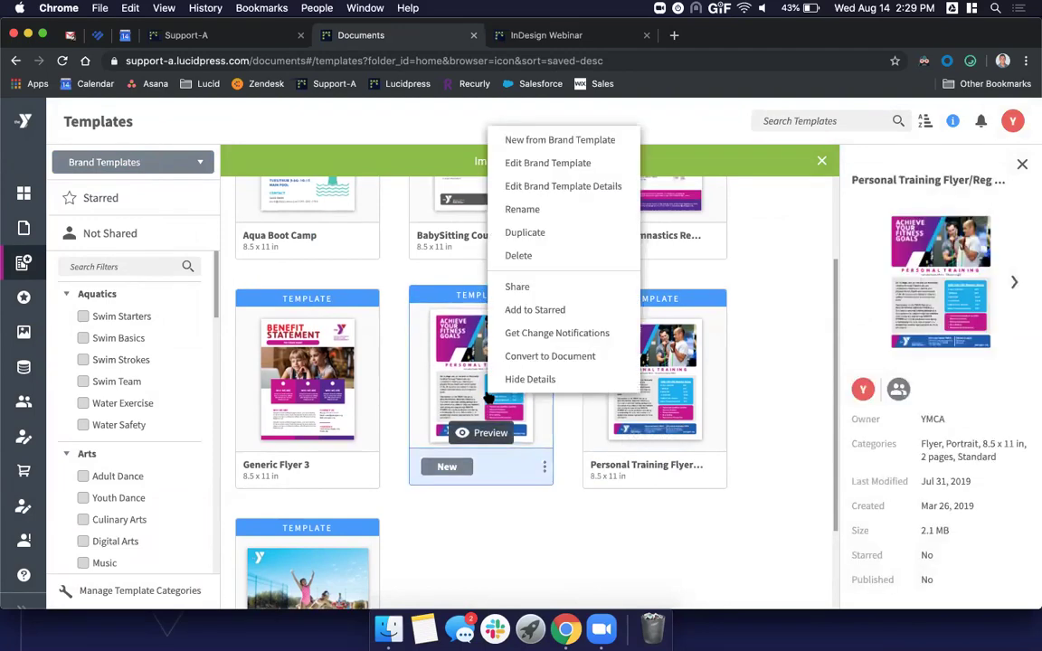
{"action": "left_click", "coordinate": [523, 256]}
{"action": "left_click", "coordinate": [642, 338]}
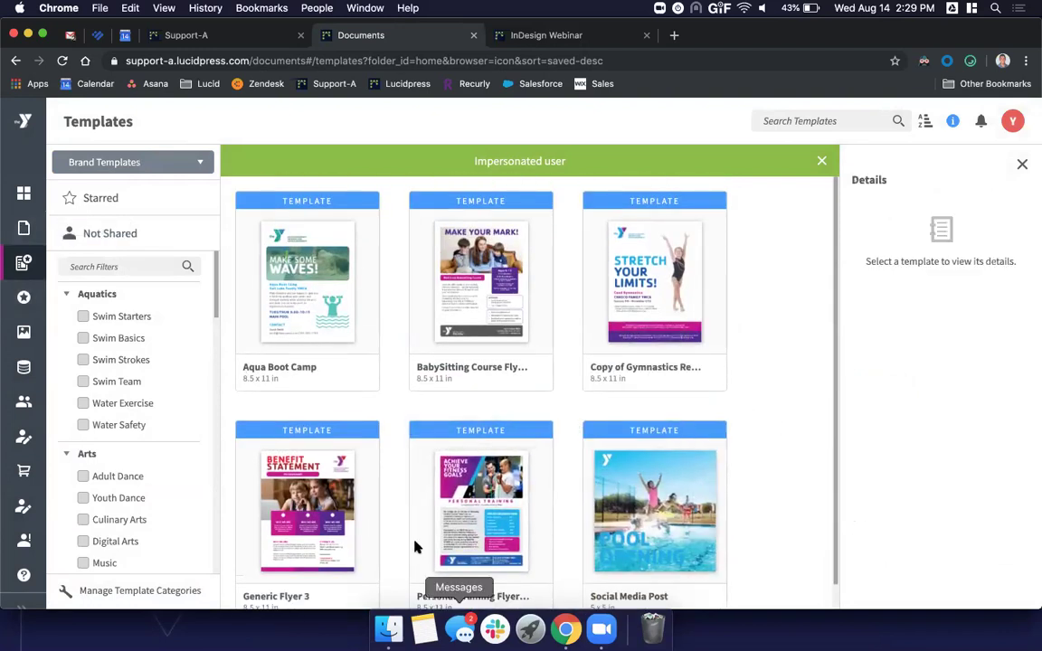
Step: Open the remaining Personal Training Flyer brand template for editing
{"action": "scroll", "coordinate": [450, 584], "scroll_direction": "down", "scroll_amount": 1}
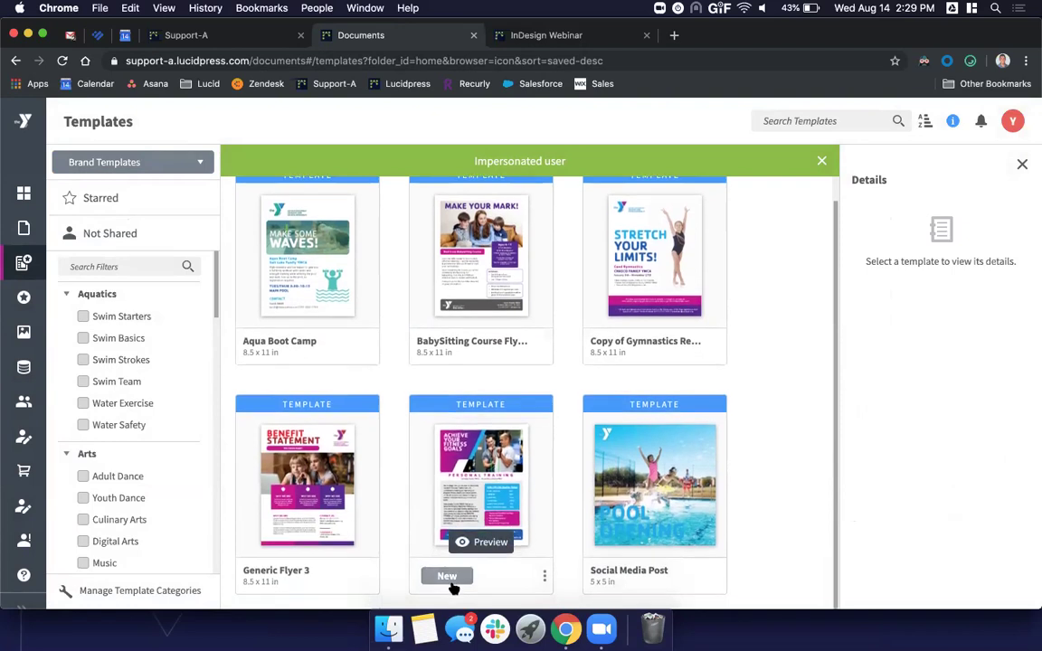
{"action": "left_click", "coordinate": [545, 576]}
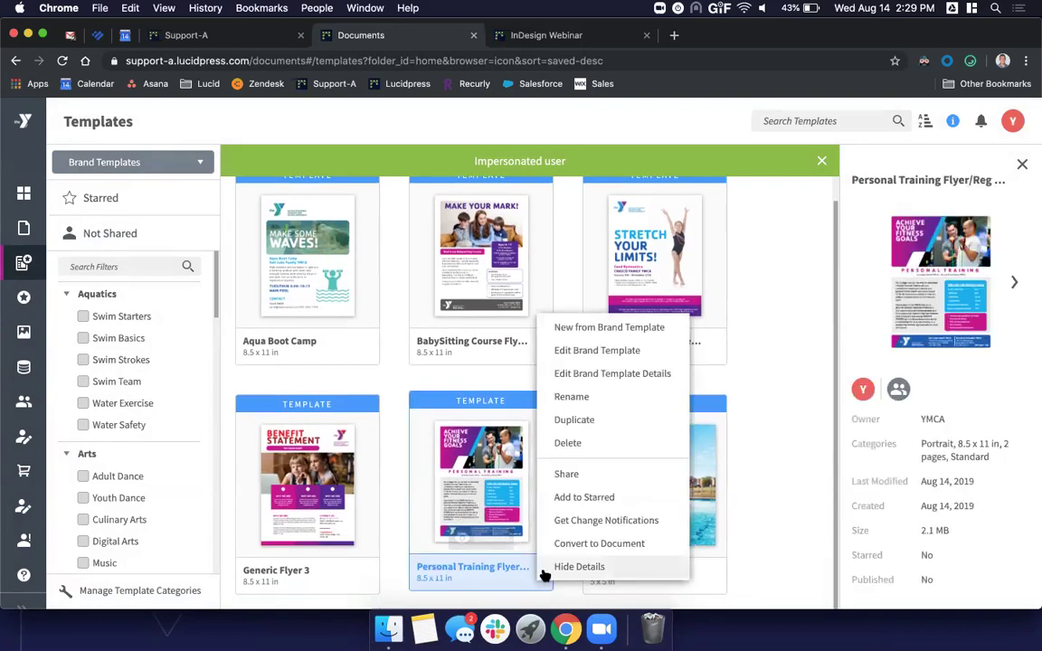
{"action": "left_click", "coordinate": [598, 351]}
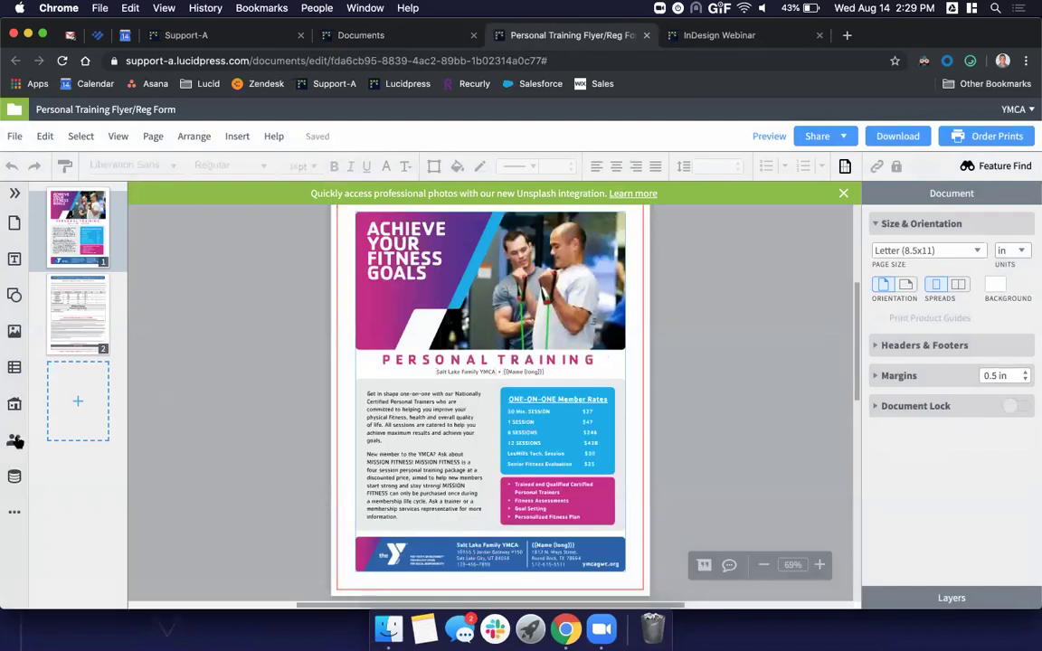
Step: Apply the Round Rock row of the Locations data to the flyer, and close the location data
{"action": "left_click", "coordinate": [15, 404]}
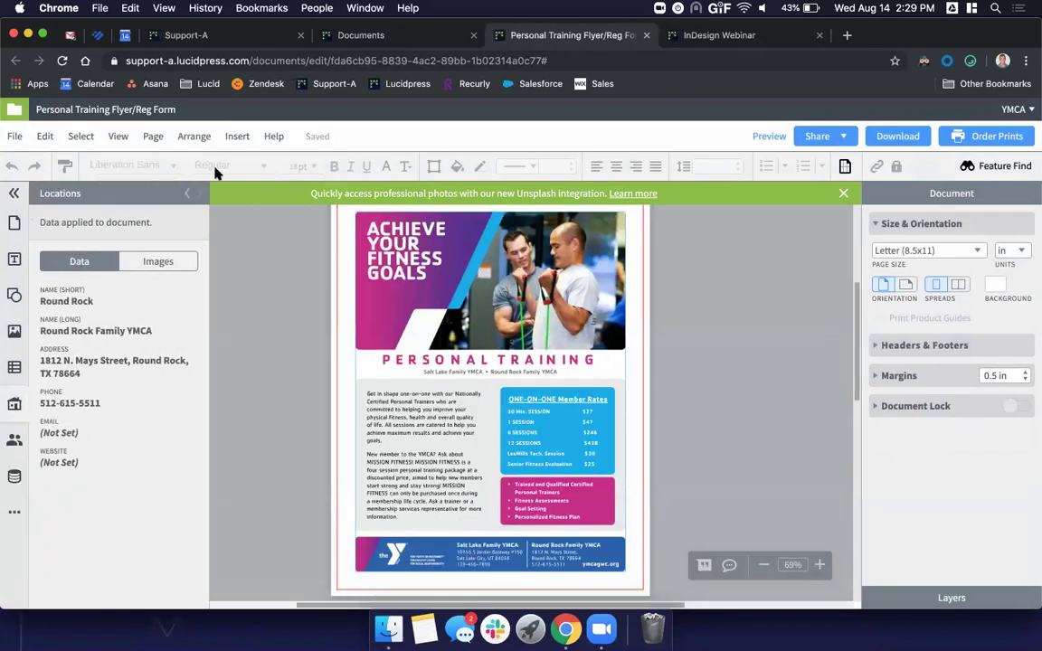
{"action": "left_click", "coordinate": [187, 193]}
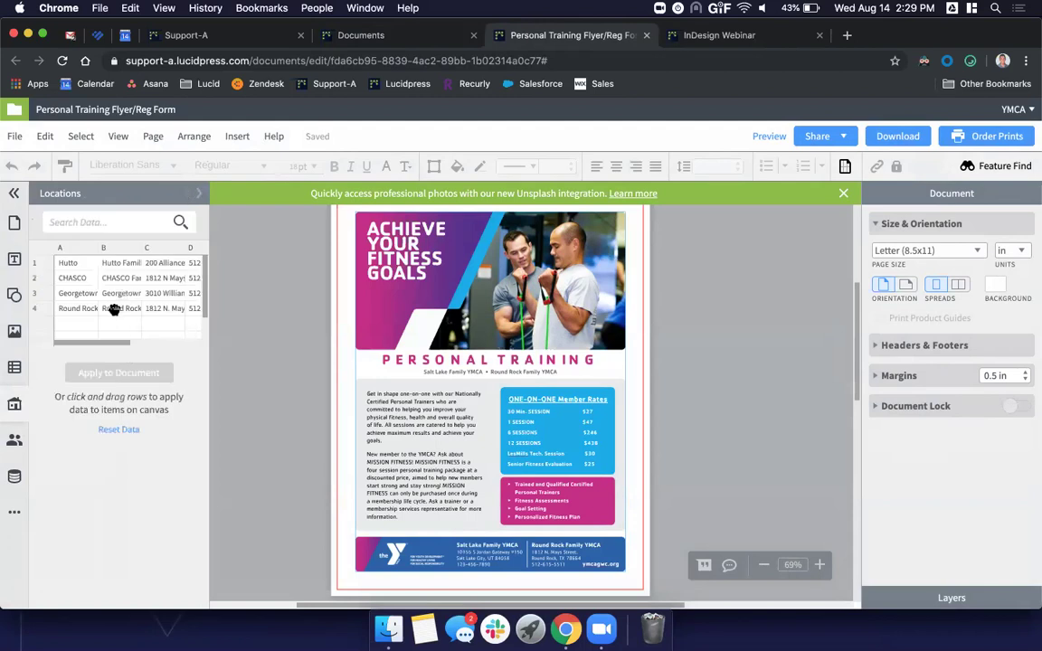
{"action": "left_click", "coordinate": [116, 307]}
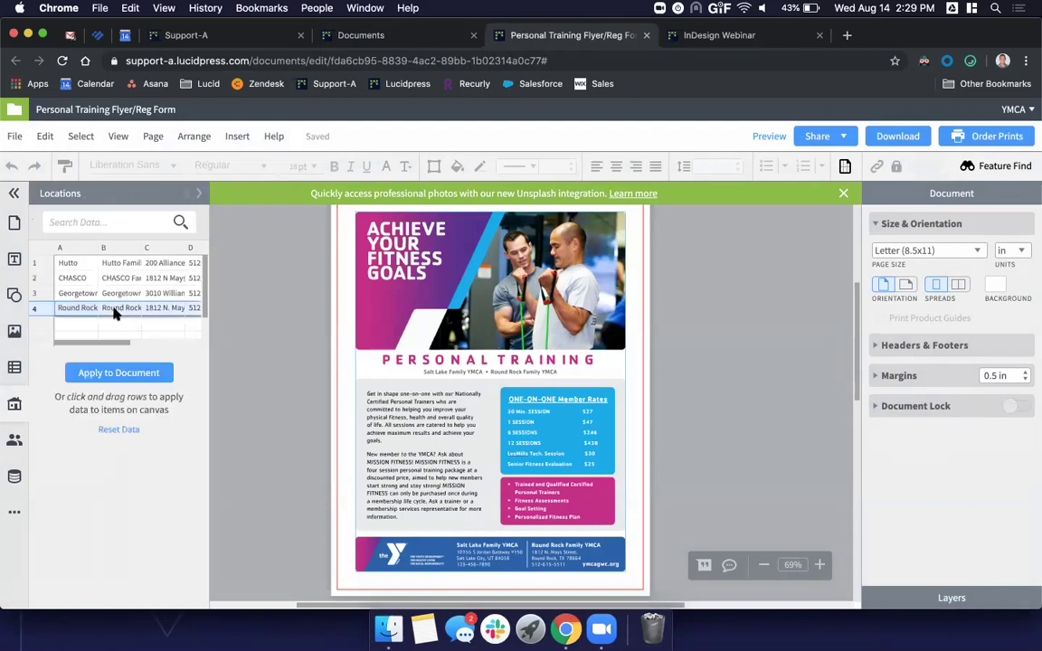
{"action": "left_click", "coordinate": [123, 376]}
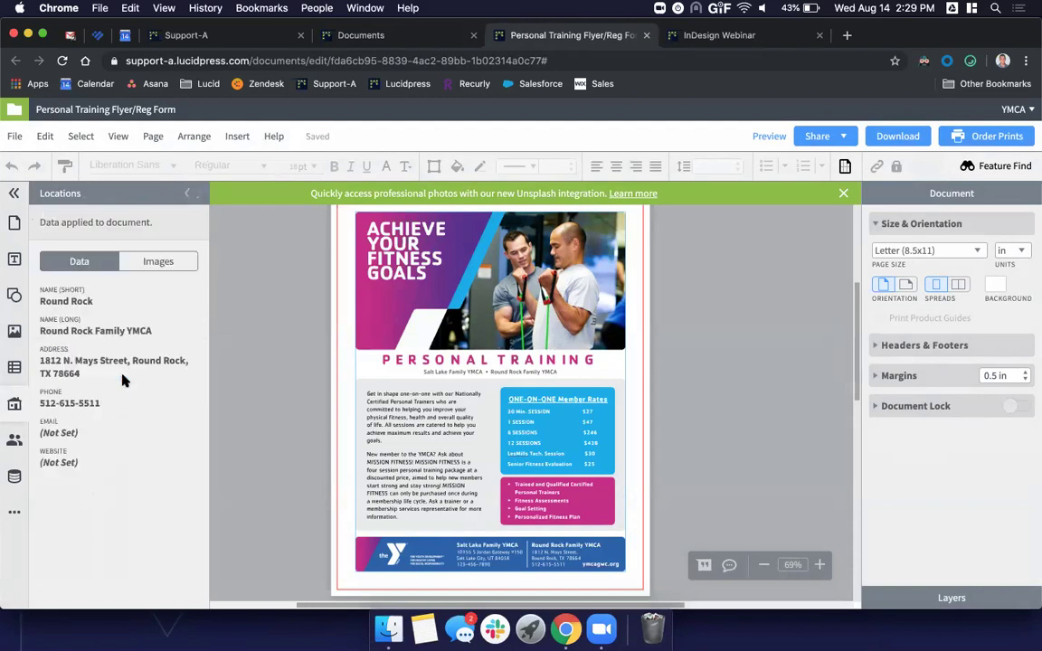
{"action": "left_click", "coordinate": [181, 188]}
{"action": "left_click", "coordinate": [15, 368]}
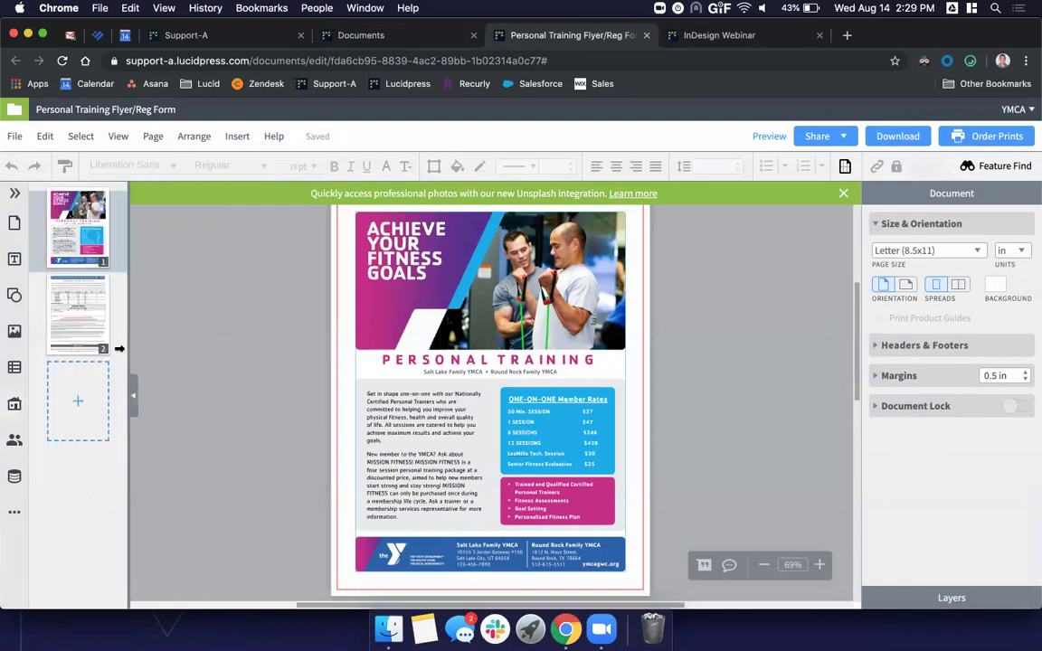